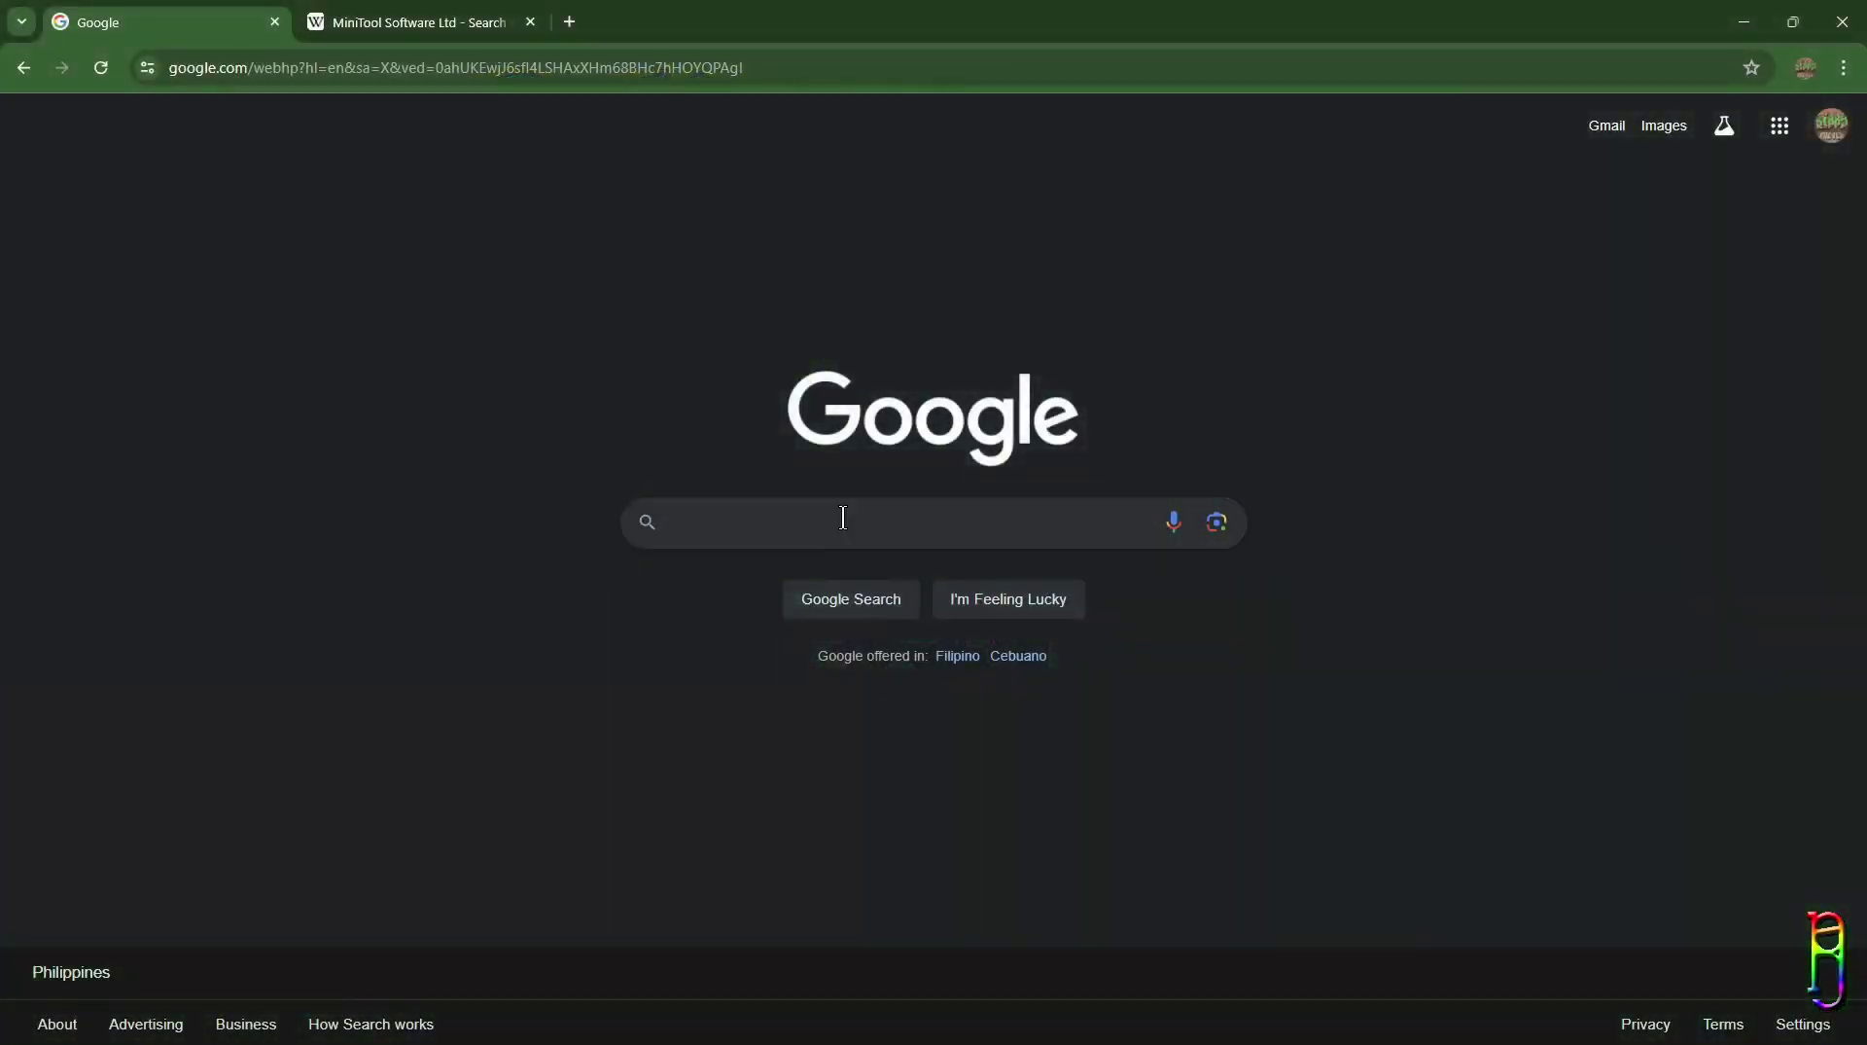
Step: Search Google for 'minitool movie maker' from the recent-search suggestions and scan the results
left_click(842, 515)
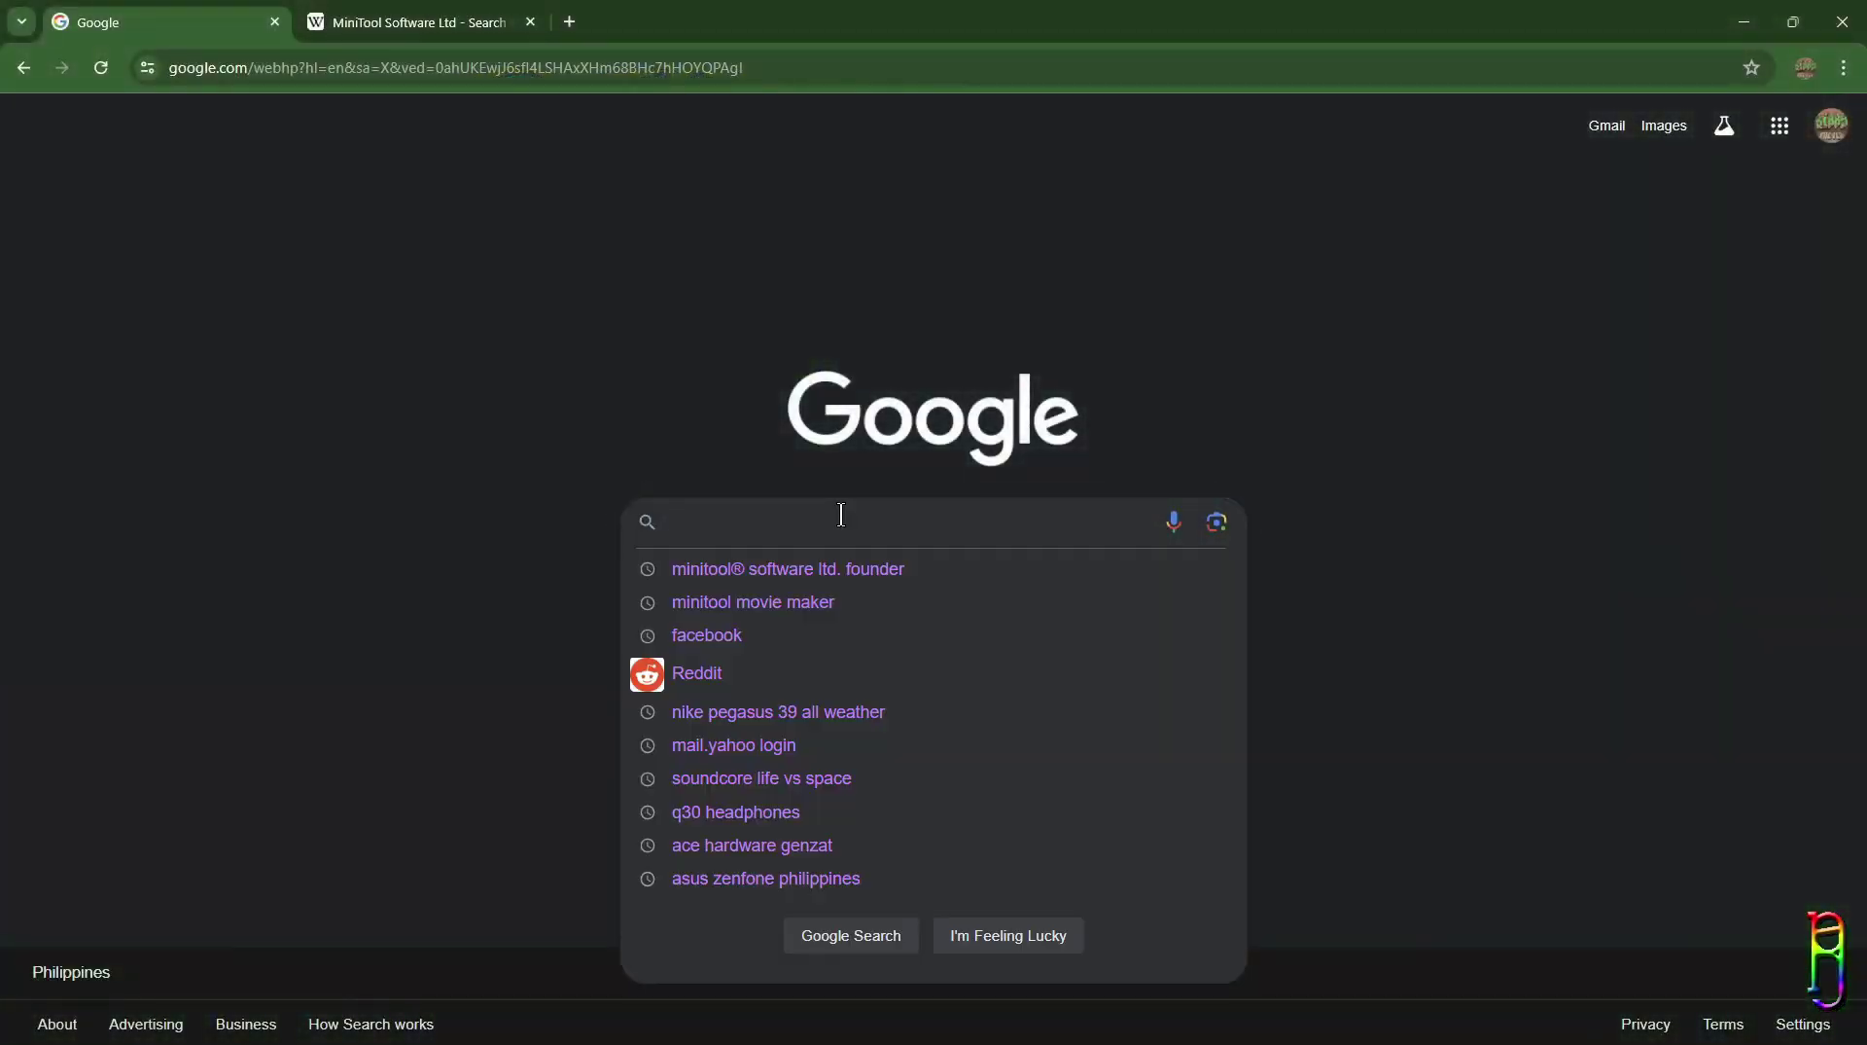
left_click(790, 603)
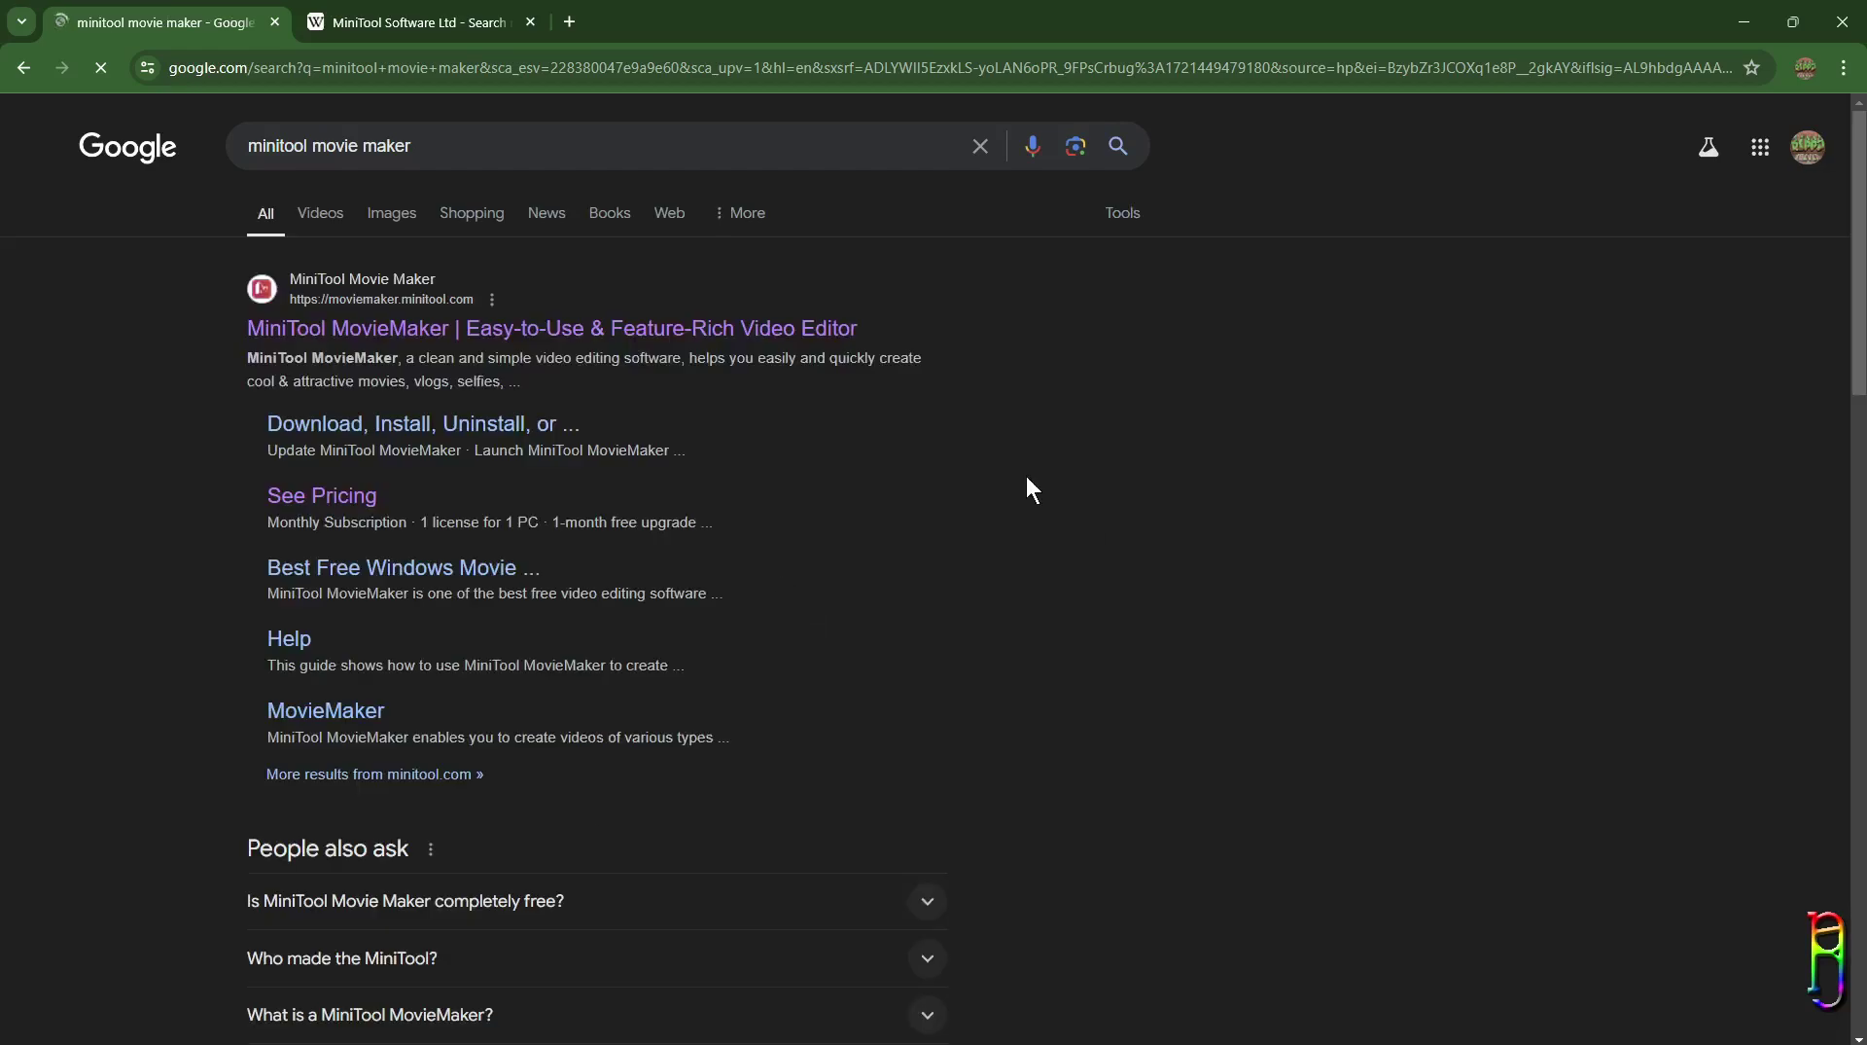
scroll(920, 511, "down", 1)
scroll(875, 492, "up", 1)
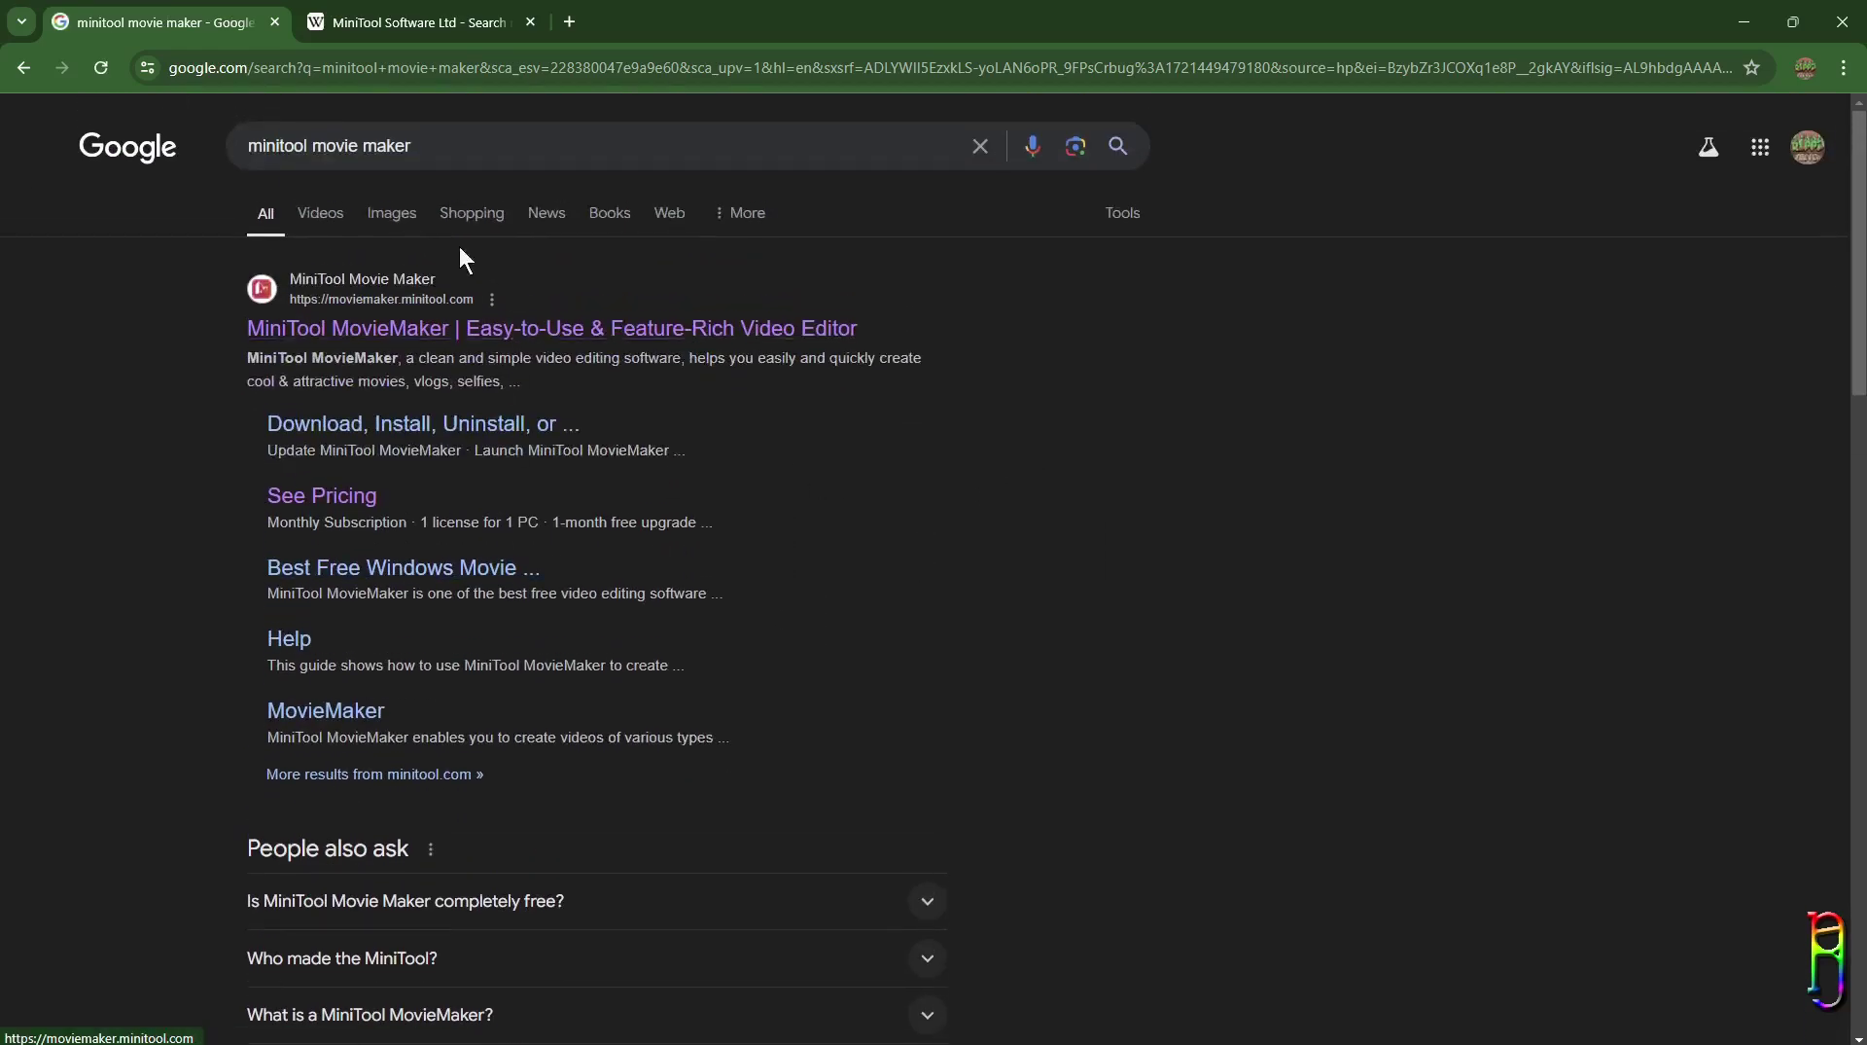
Step: Open the official MiniTool MovieMaker site in a new tab and scroll through it
middle_click(445, 343)
left_click(403, 14)
scroll(1597, 616, "down", 20)
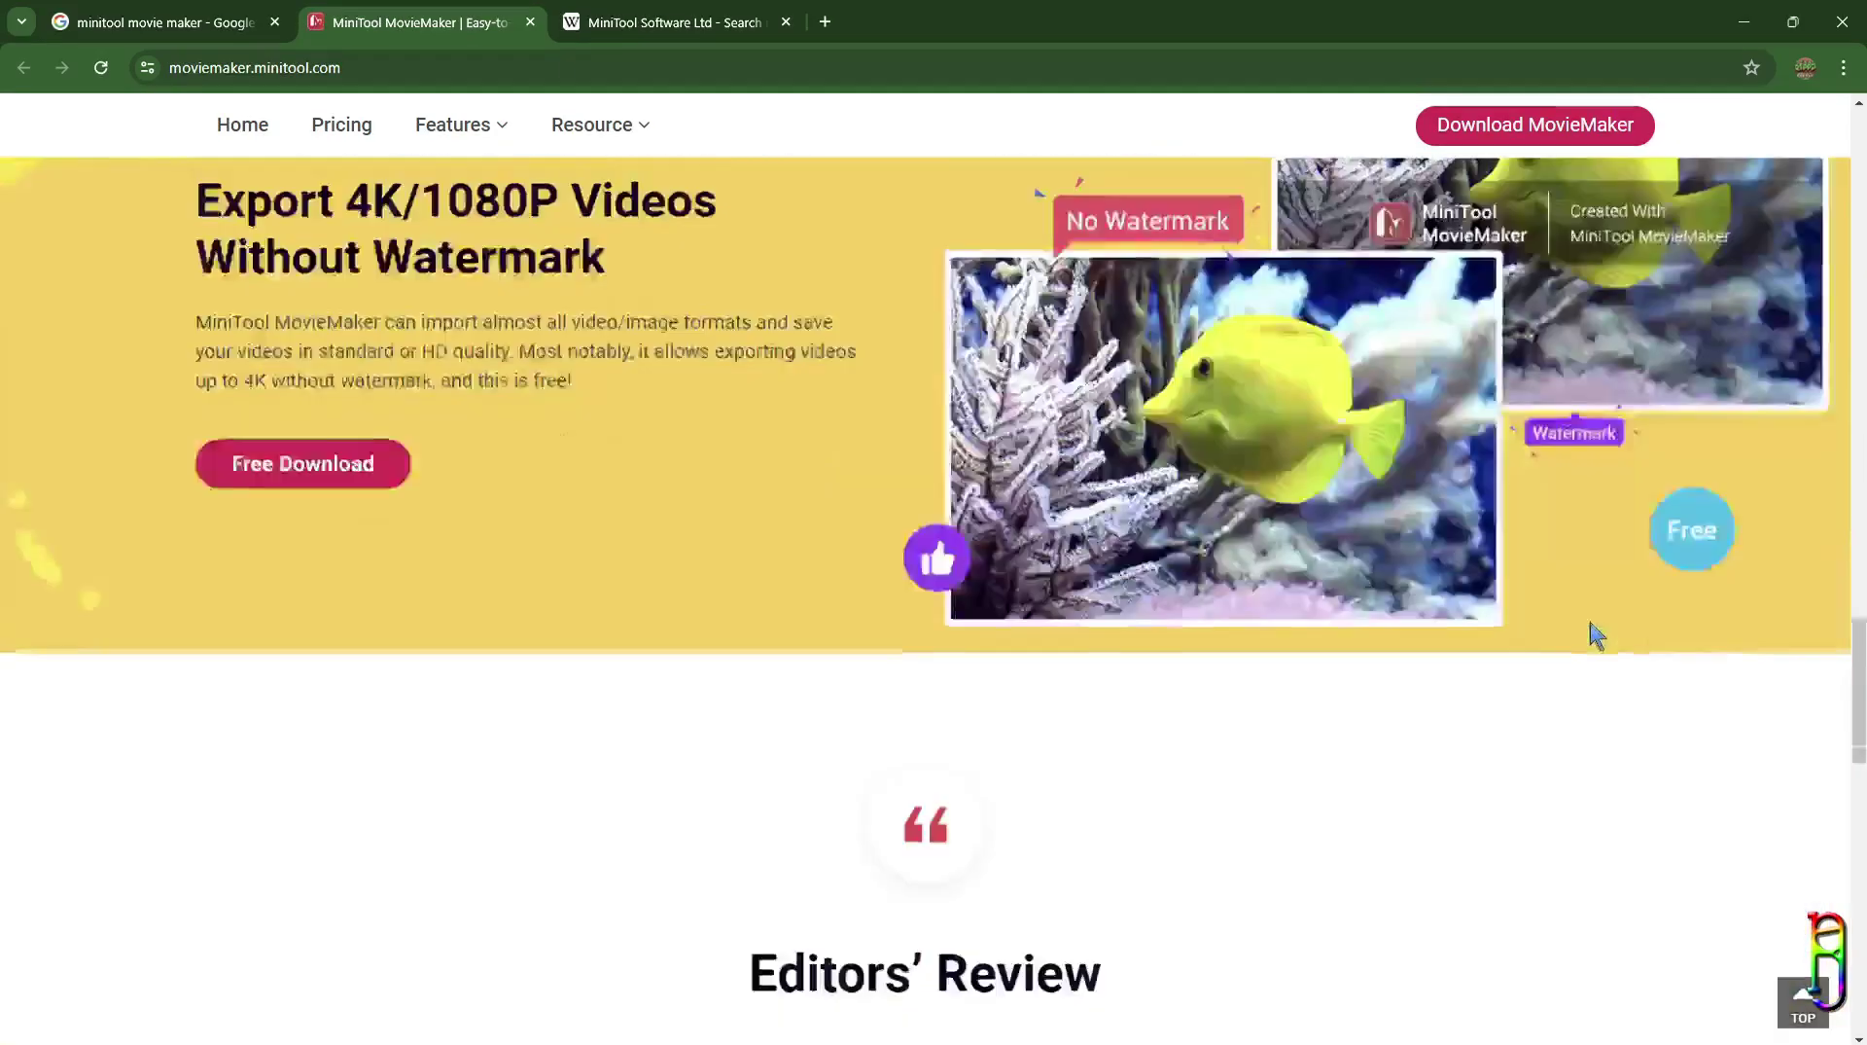
scroll(1587, 628, "up", 8)
scroll(1590, 632, "down", 15)
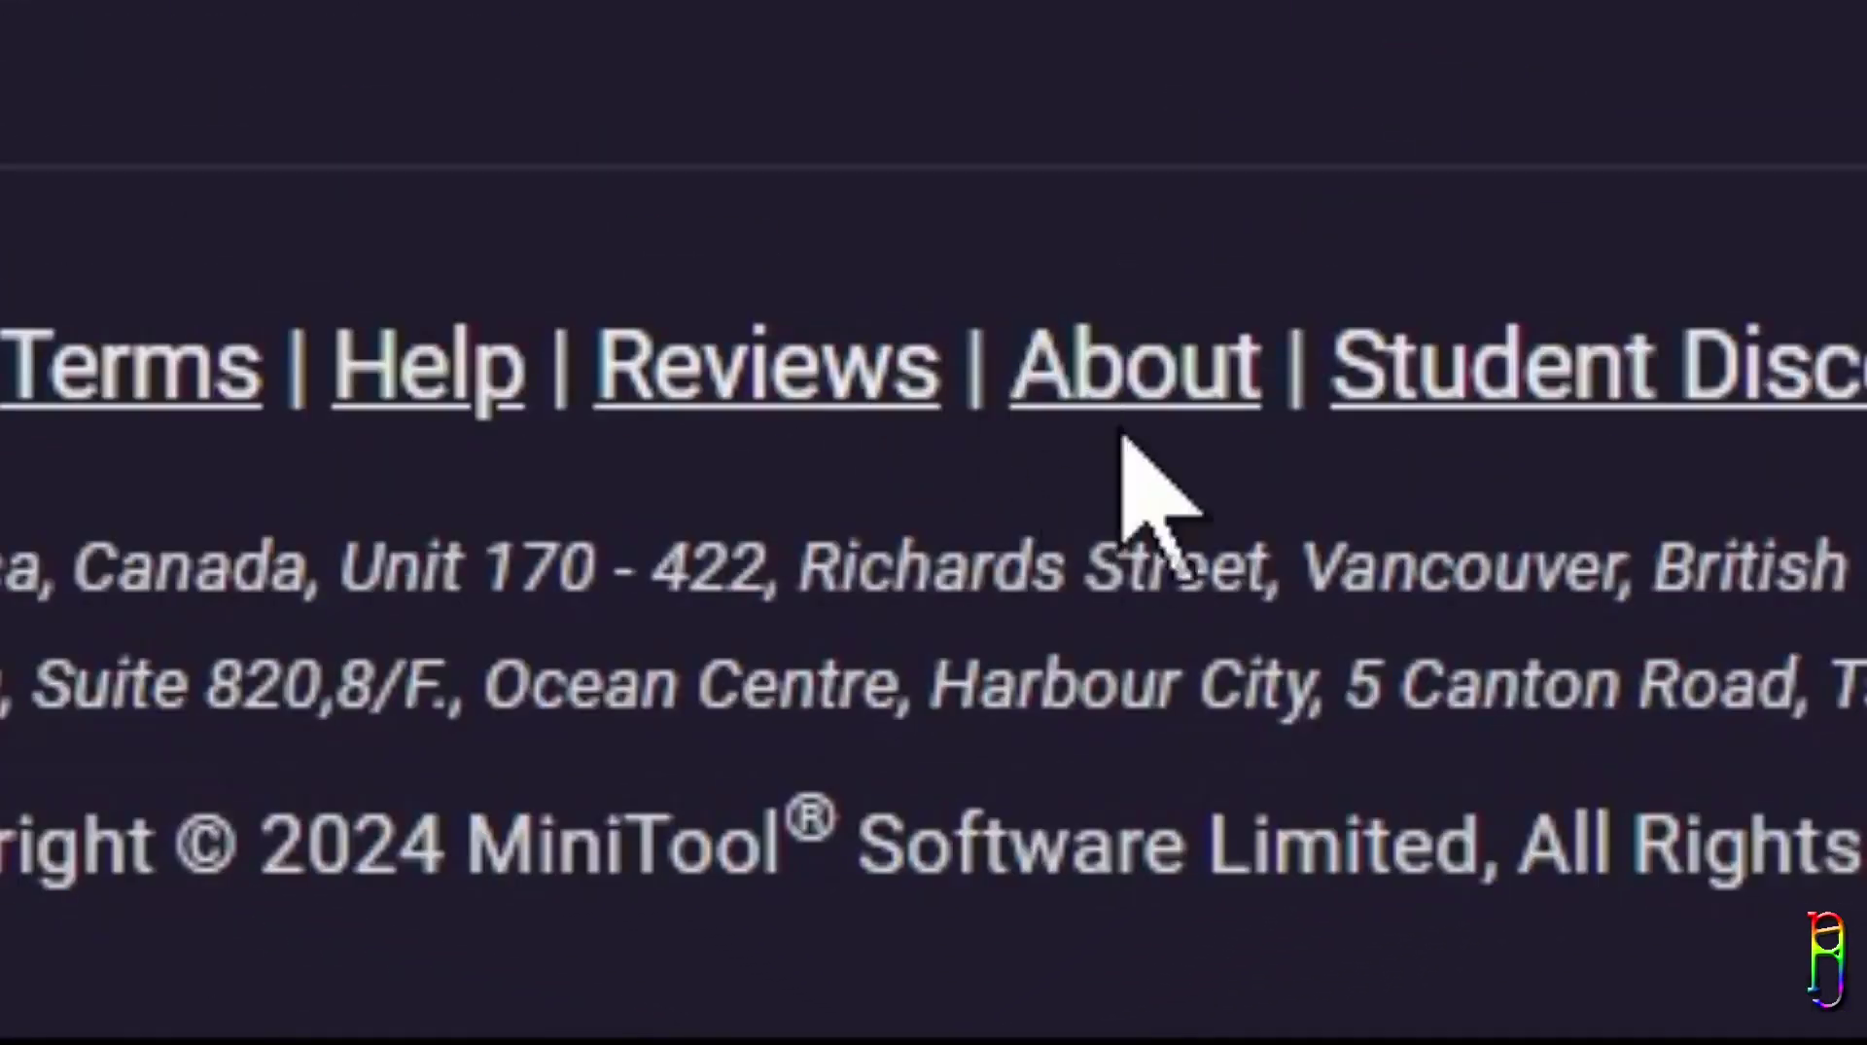
Step: Open the About MiniTool page in a new tab and read the company and partner paragraphs
middle_click(1229, 377)
left_click(633, 14)
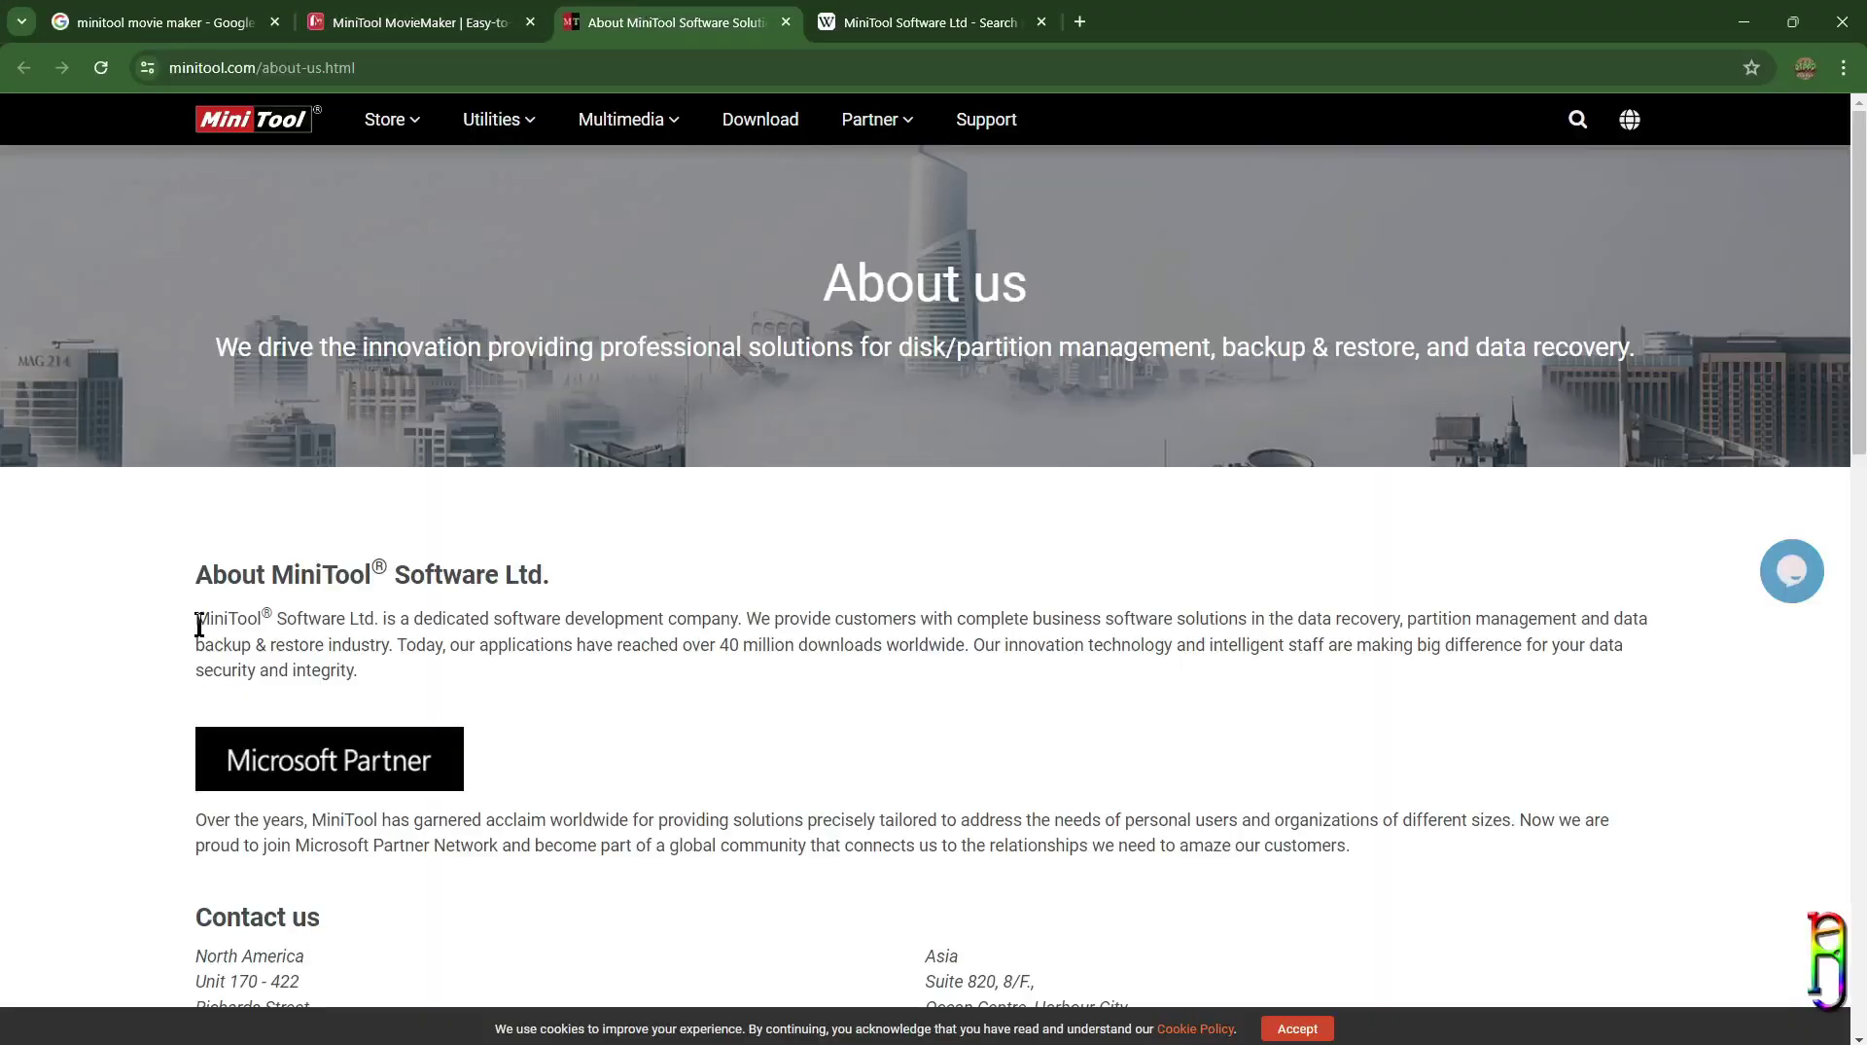
left_click_drag(202, 626, 570, 688)
left_click(570, 679)
scroll(964, 725, "down", 2)
left_click_drag(200, 608, 668, 638)
left_click(669, 638)
scroll(661, 761, "down", 2)
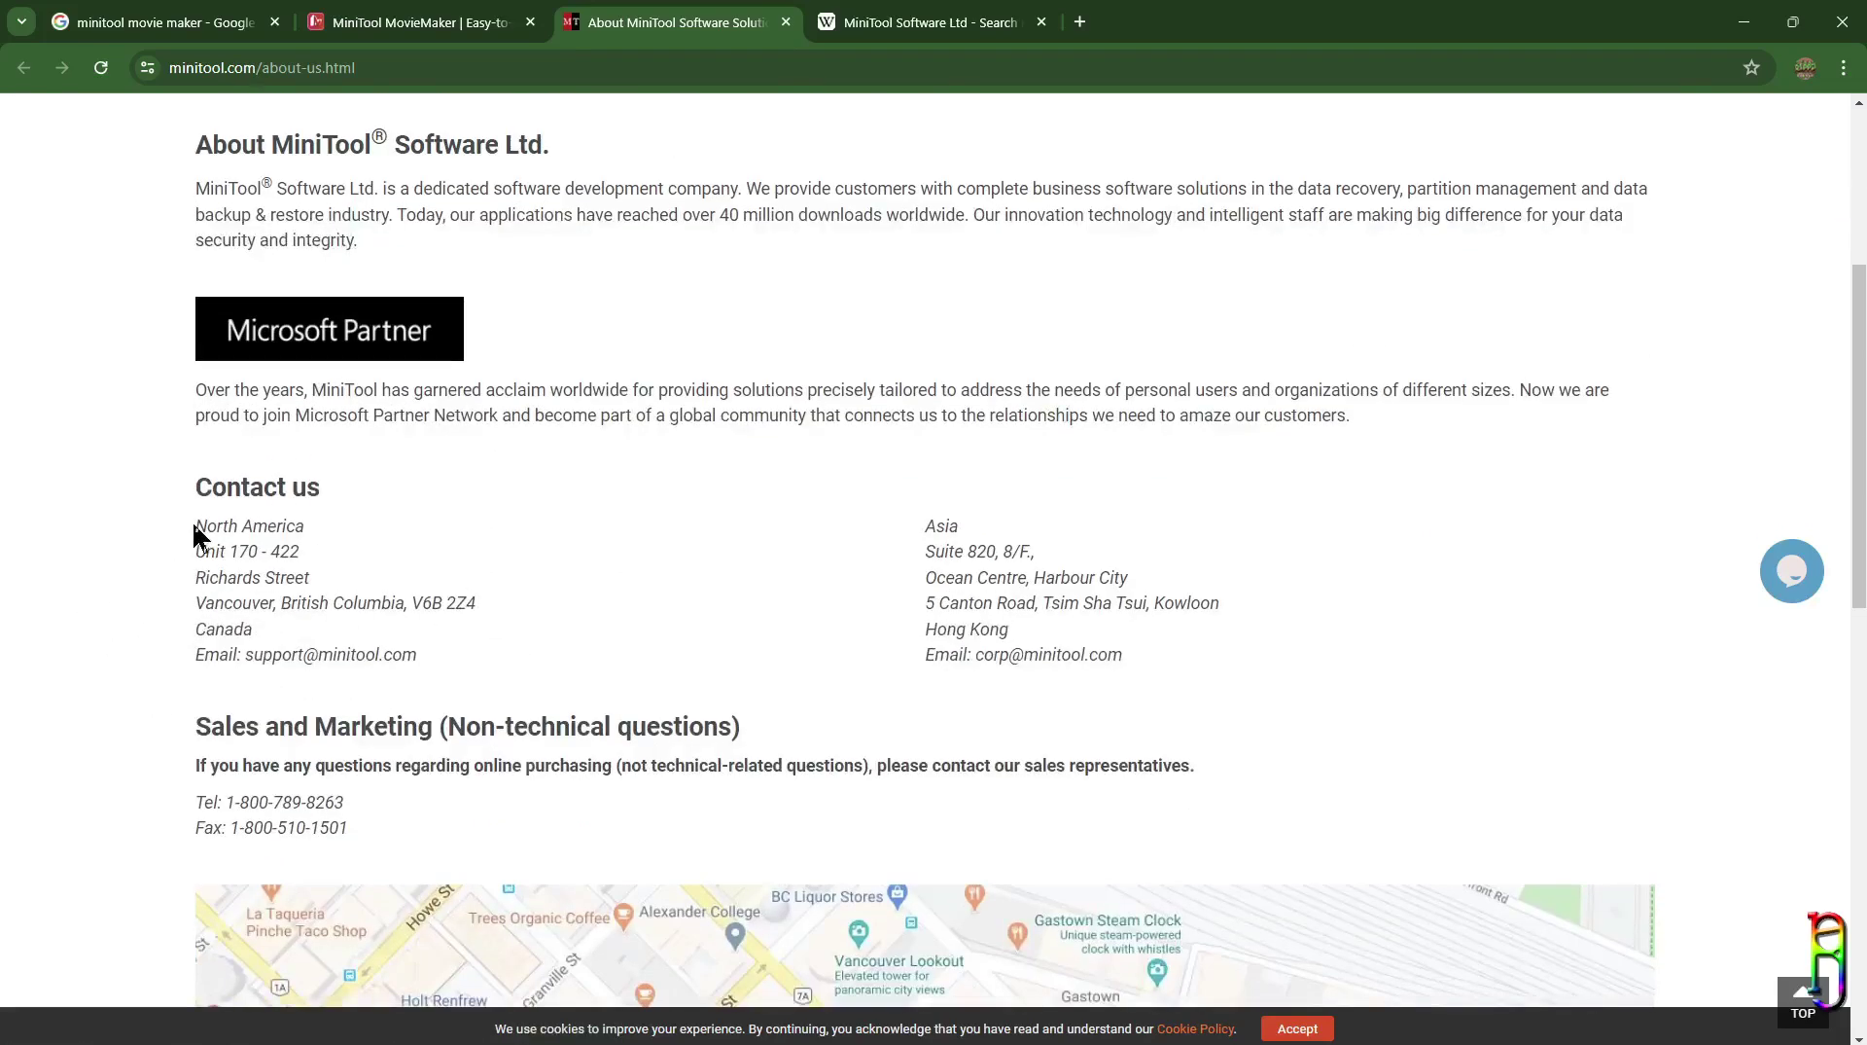
Step: Review the North America and Asia contact addresses near the bottom of the About page
left_click_drag(210, 525, 571, 667)
left_click(924, 569)
left_click_drag(925, 525, 1217, 667)
left_click(1373, 642)
scroll(834, 595, "down", 2)
left_click_drag(165, 549, 1404, 577)
scroll(619, 553, "down", 9)
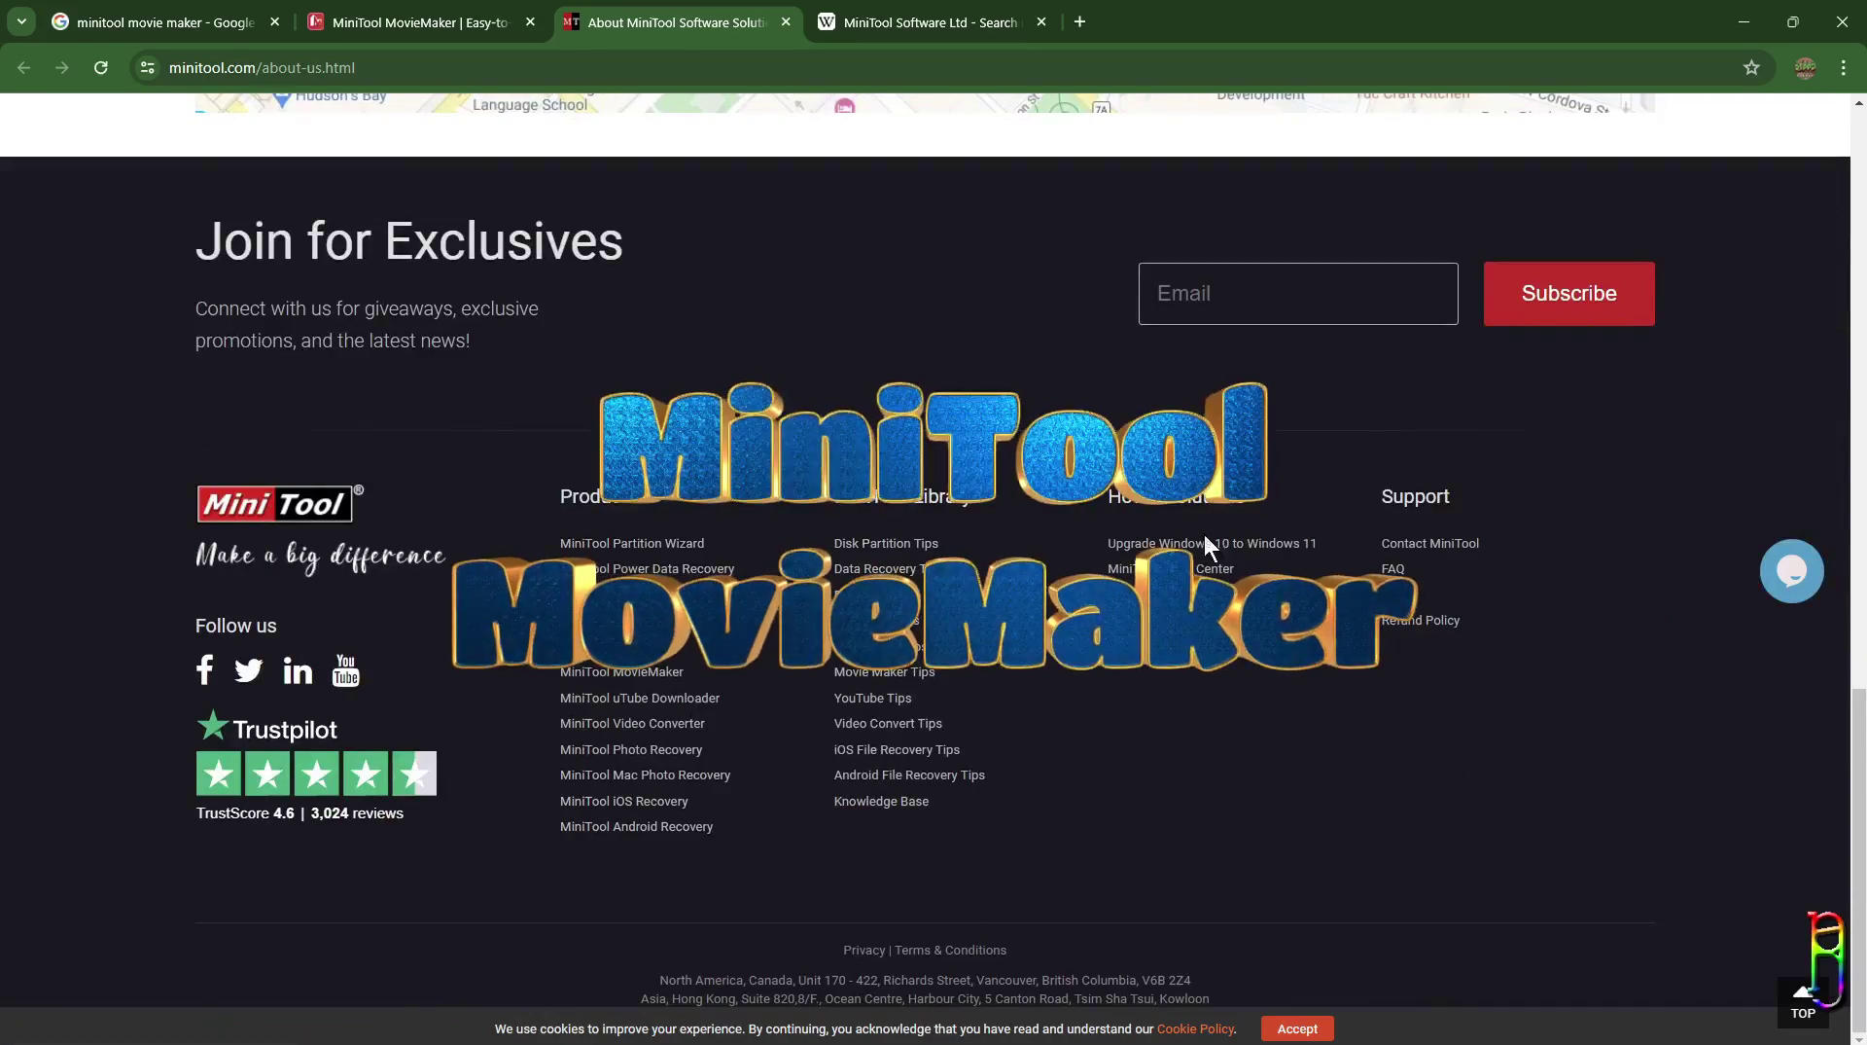
scroll(1556, 574, "up", 15)
left_click(910, 24)
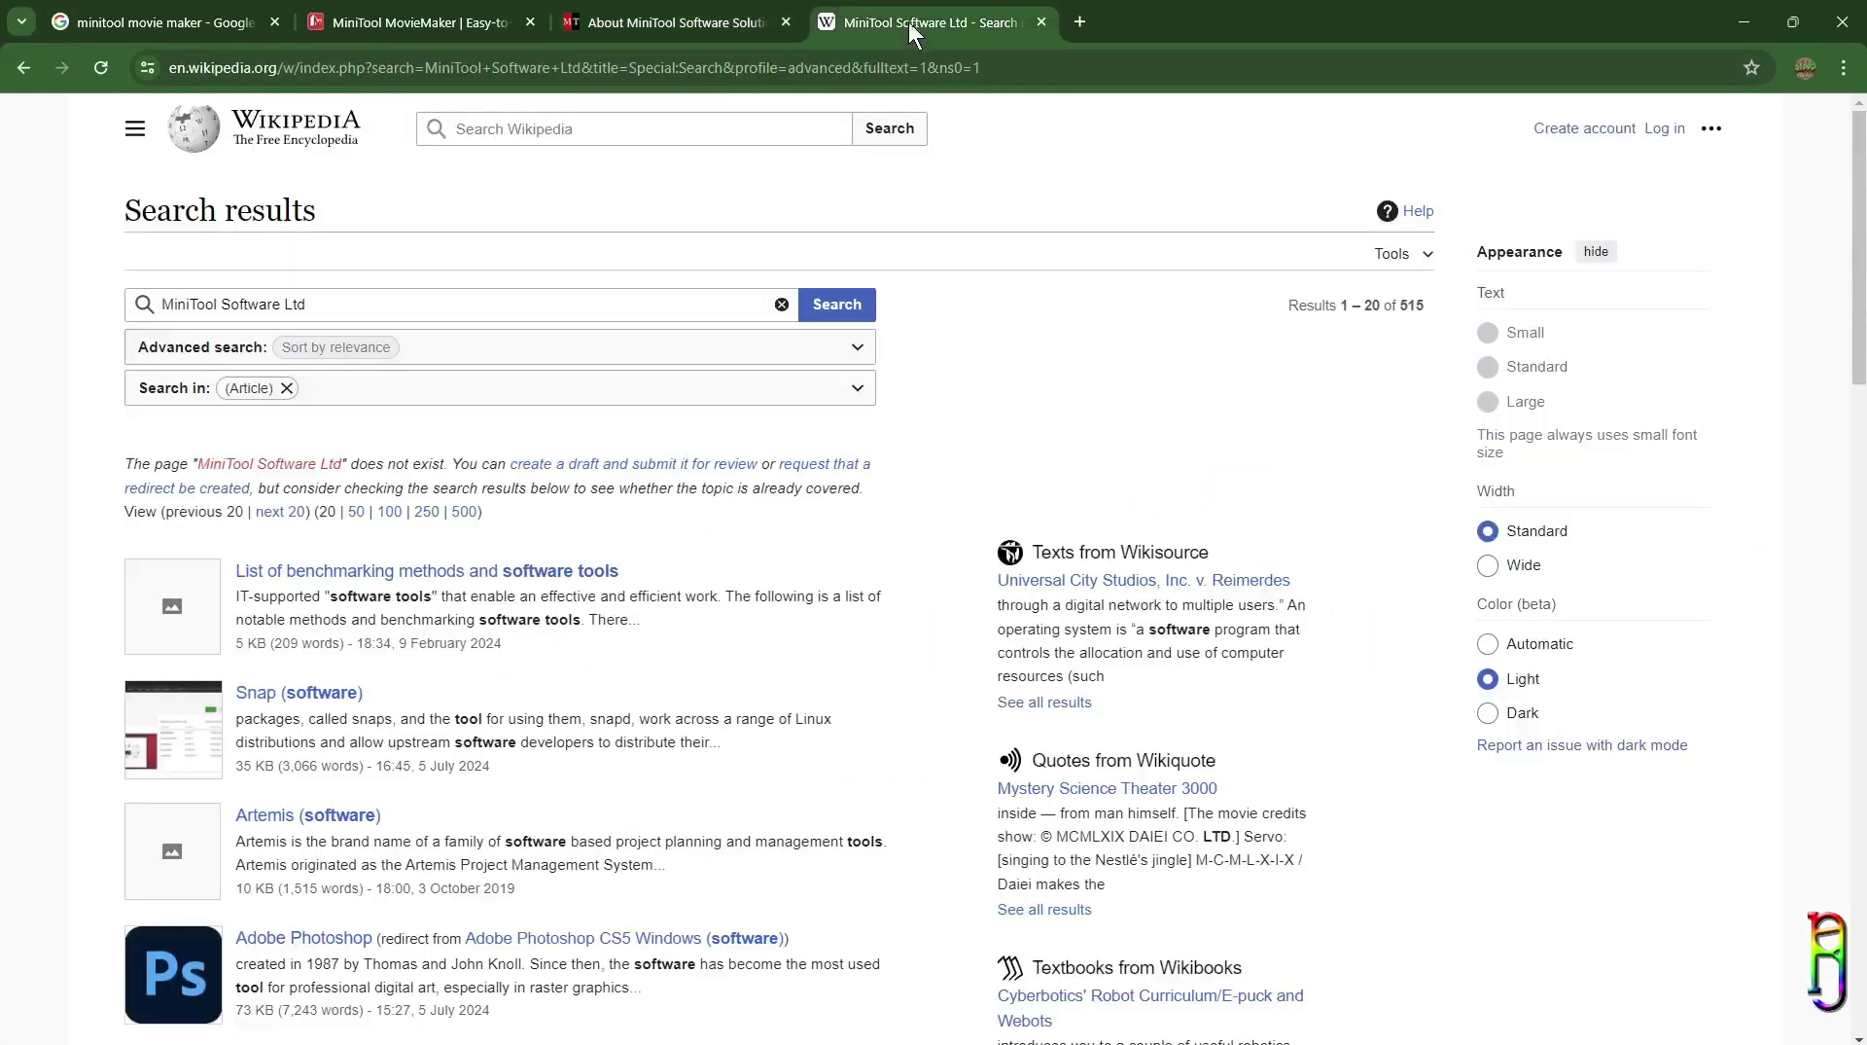
left_click_drag(109, 512, 653, 528)
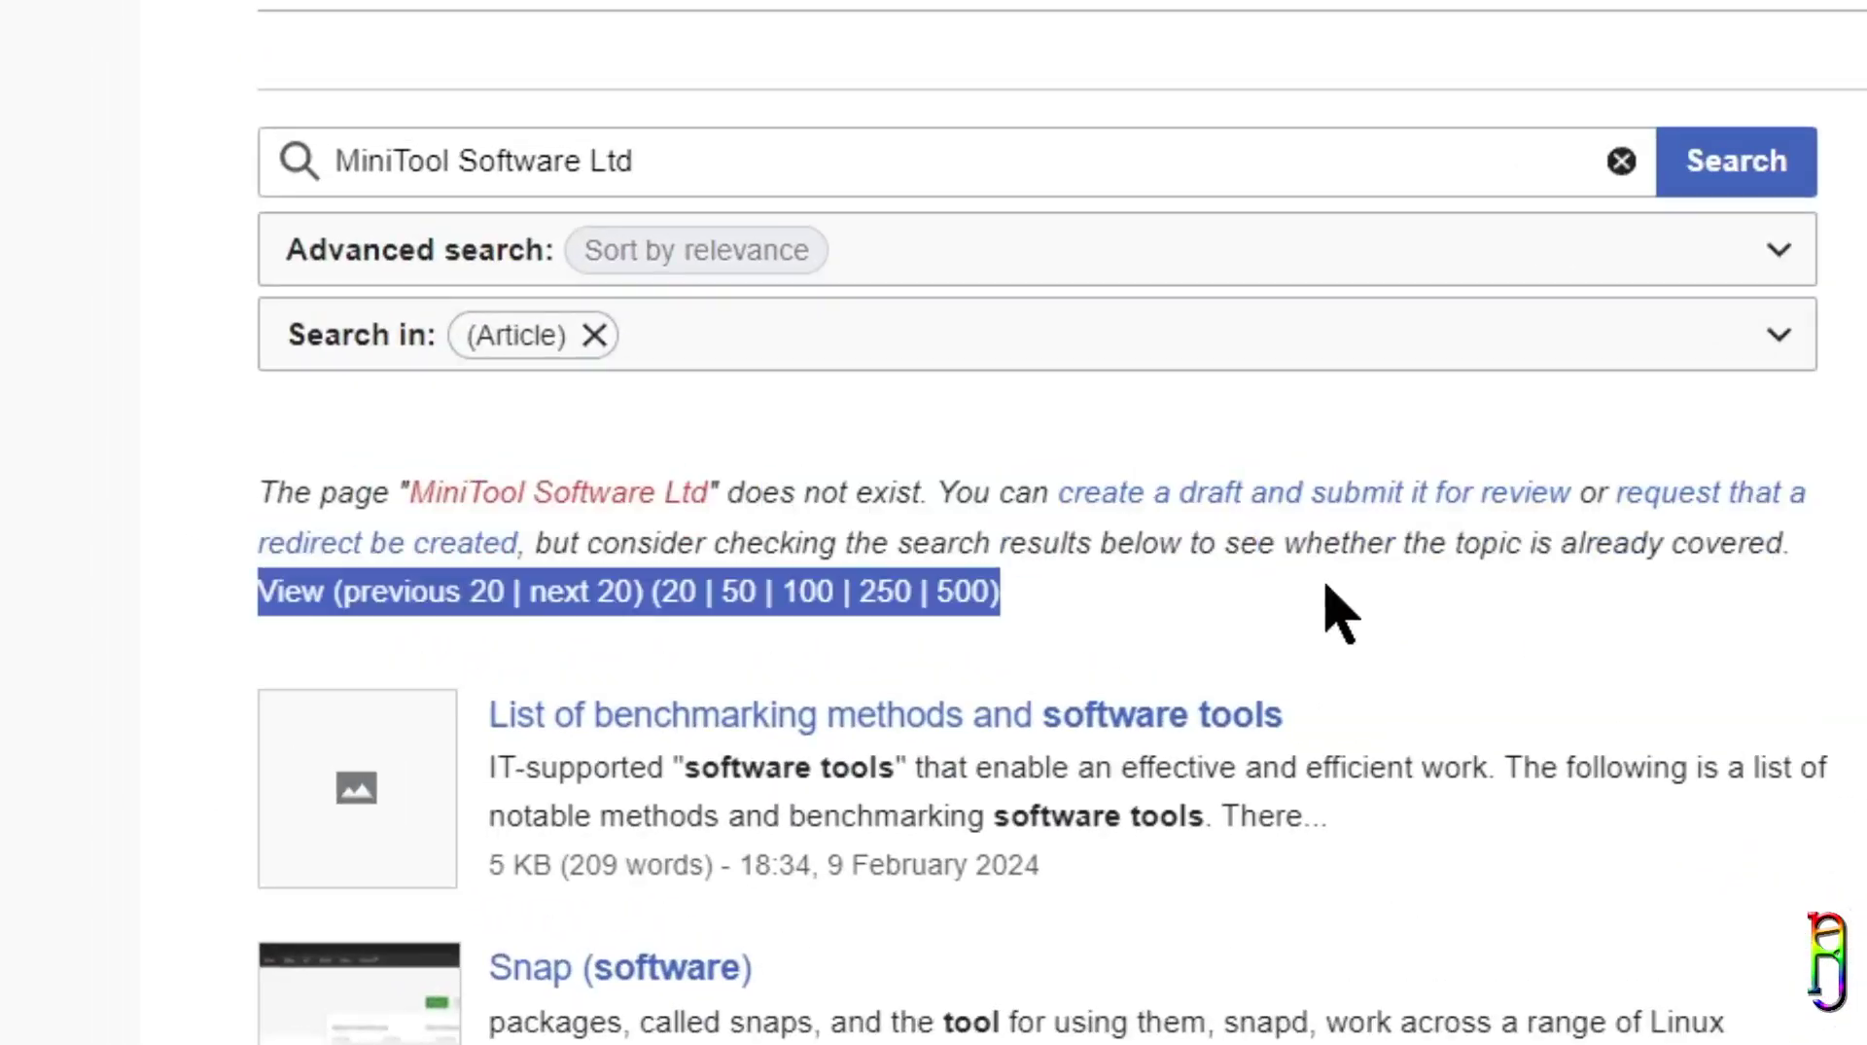
left_click(1077, 591)
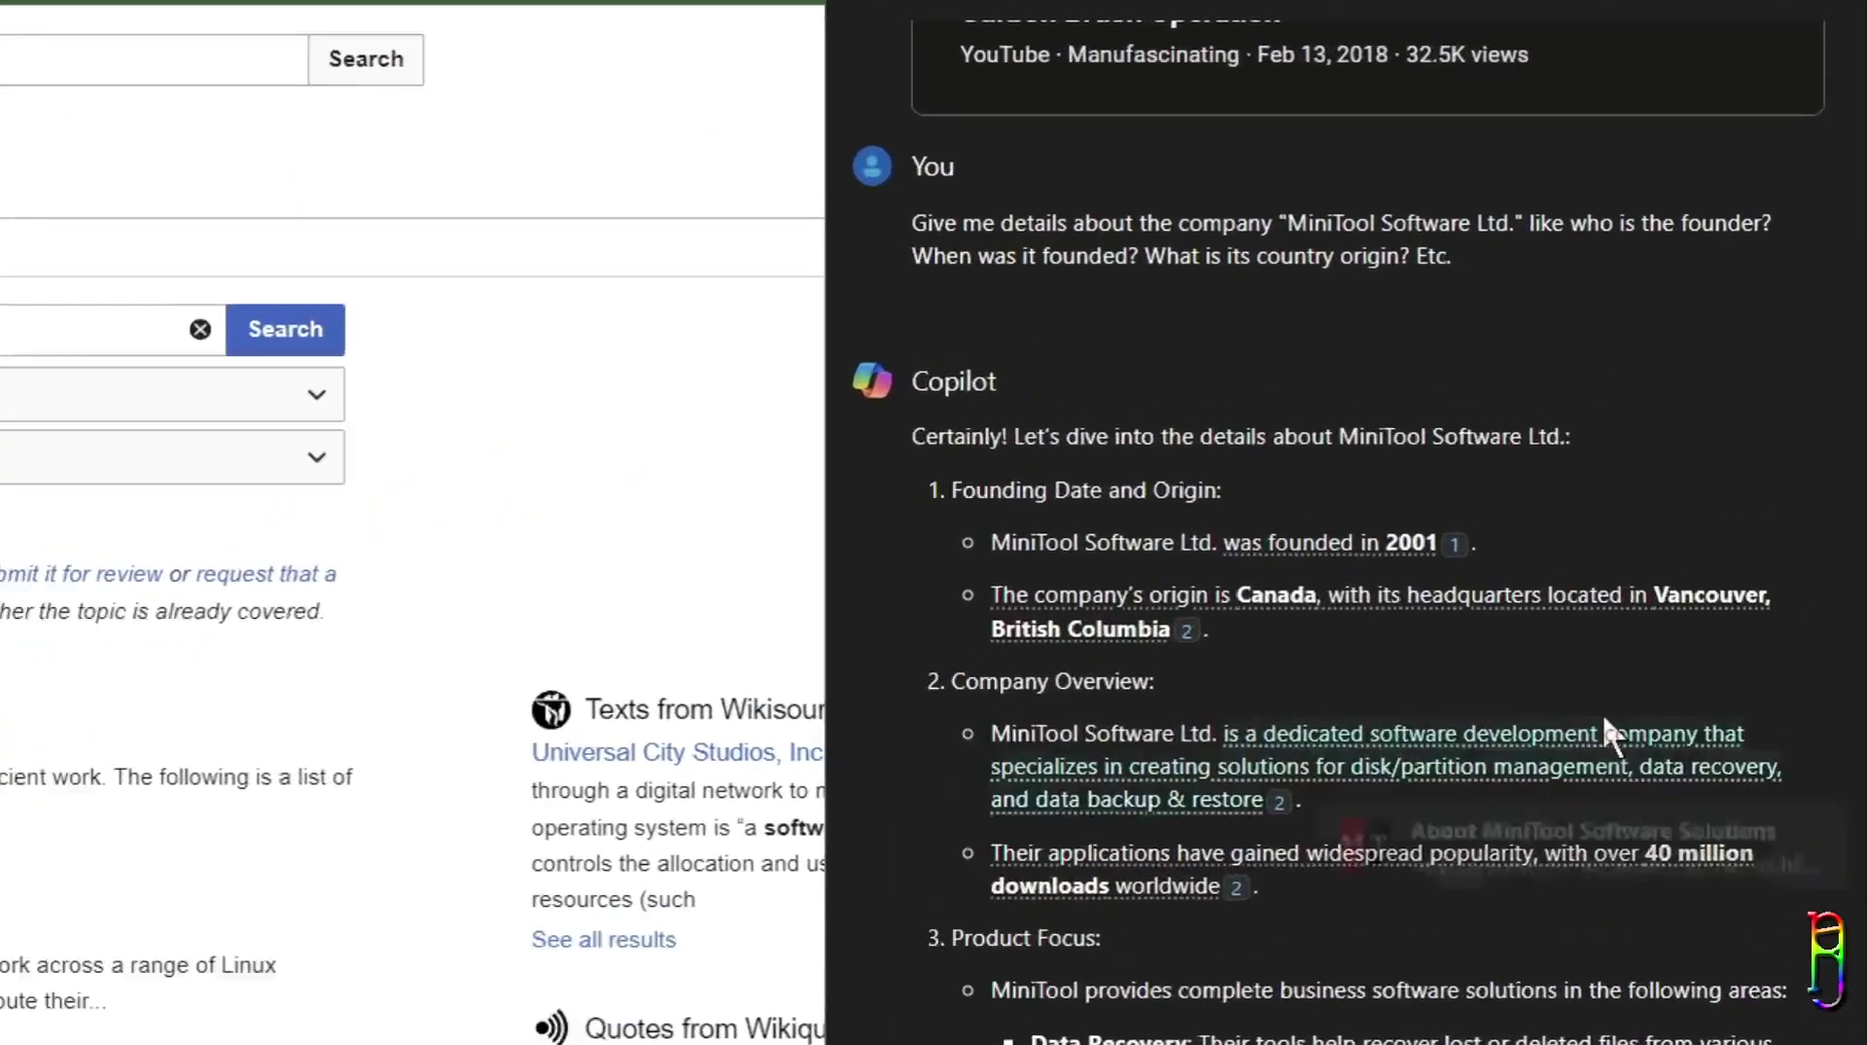
scroll(1605, 793, "down", 3)
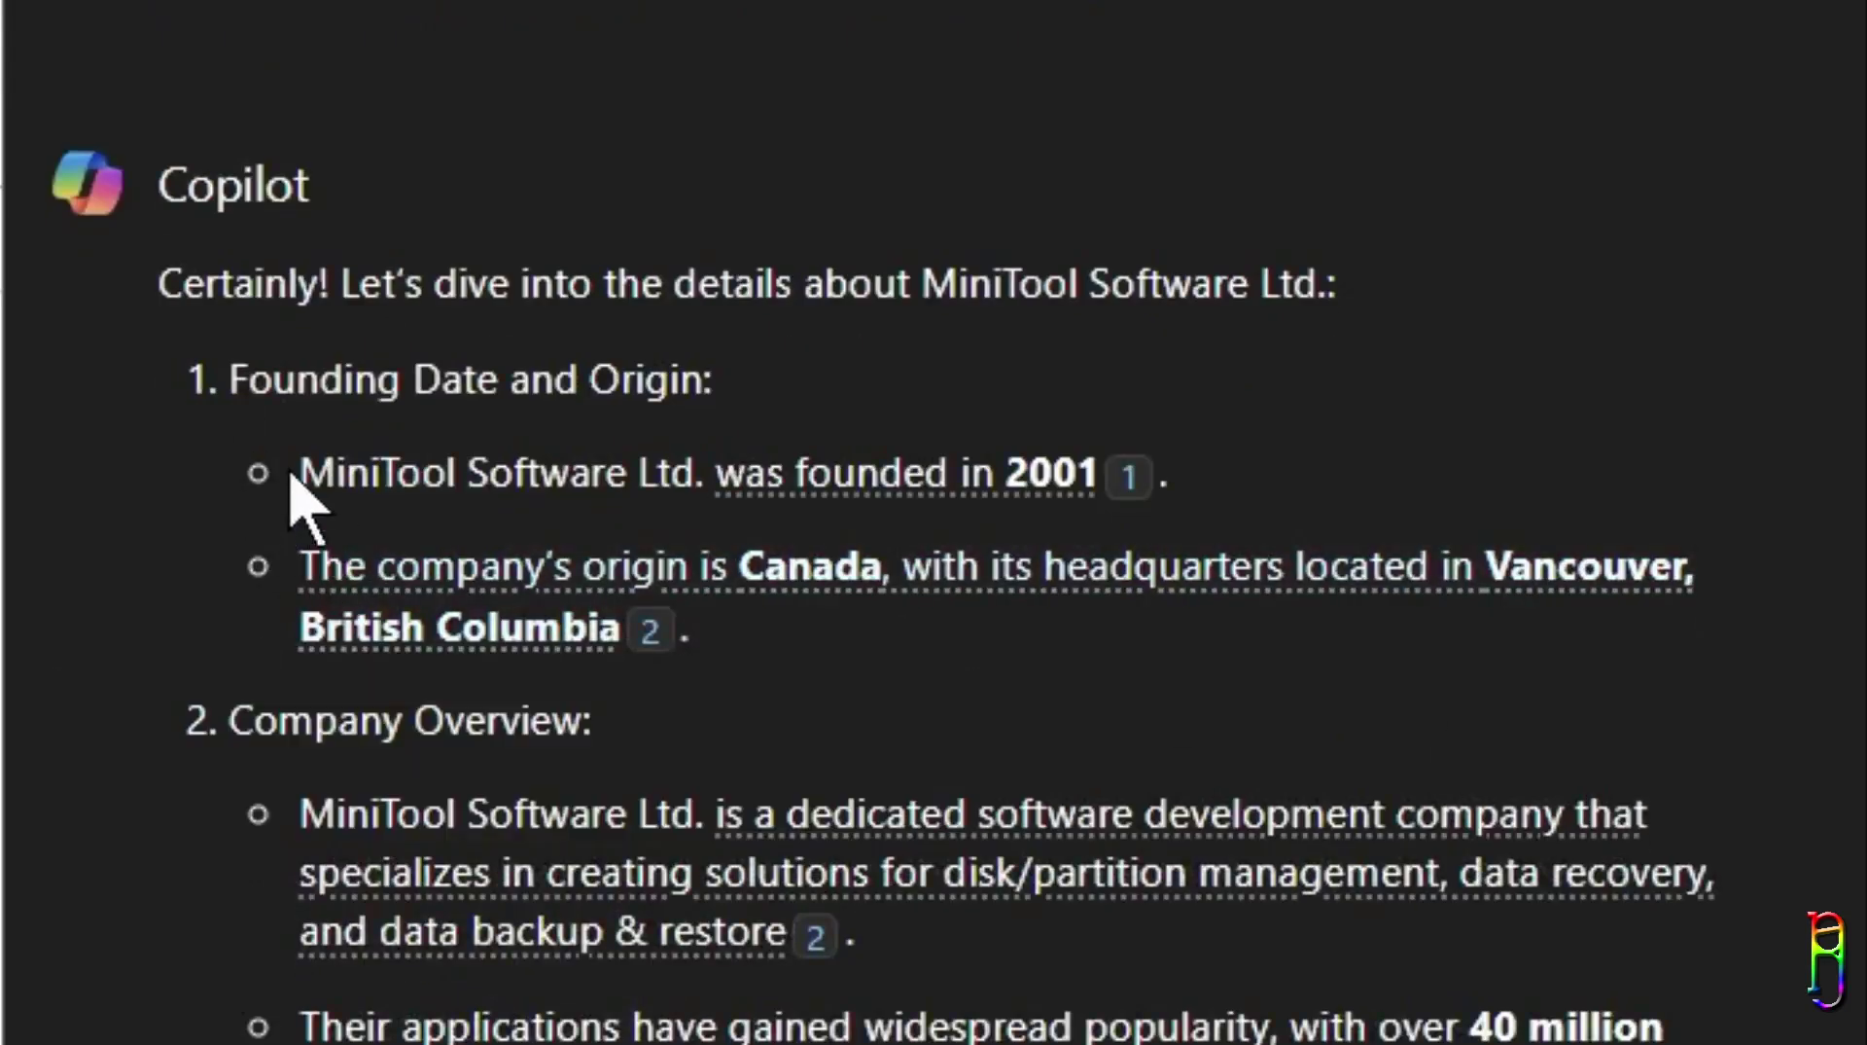
mouse_move(1042, 494)
mouse_move(1330, 612)
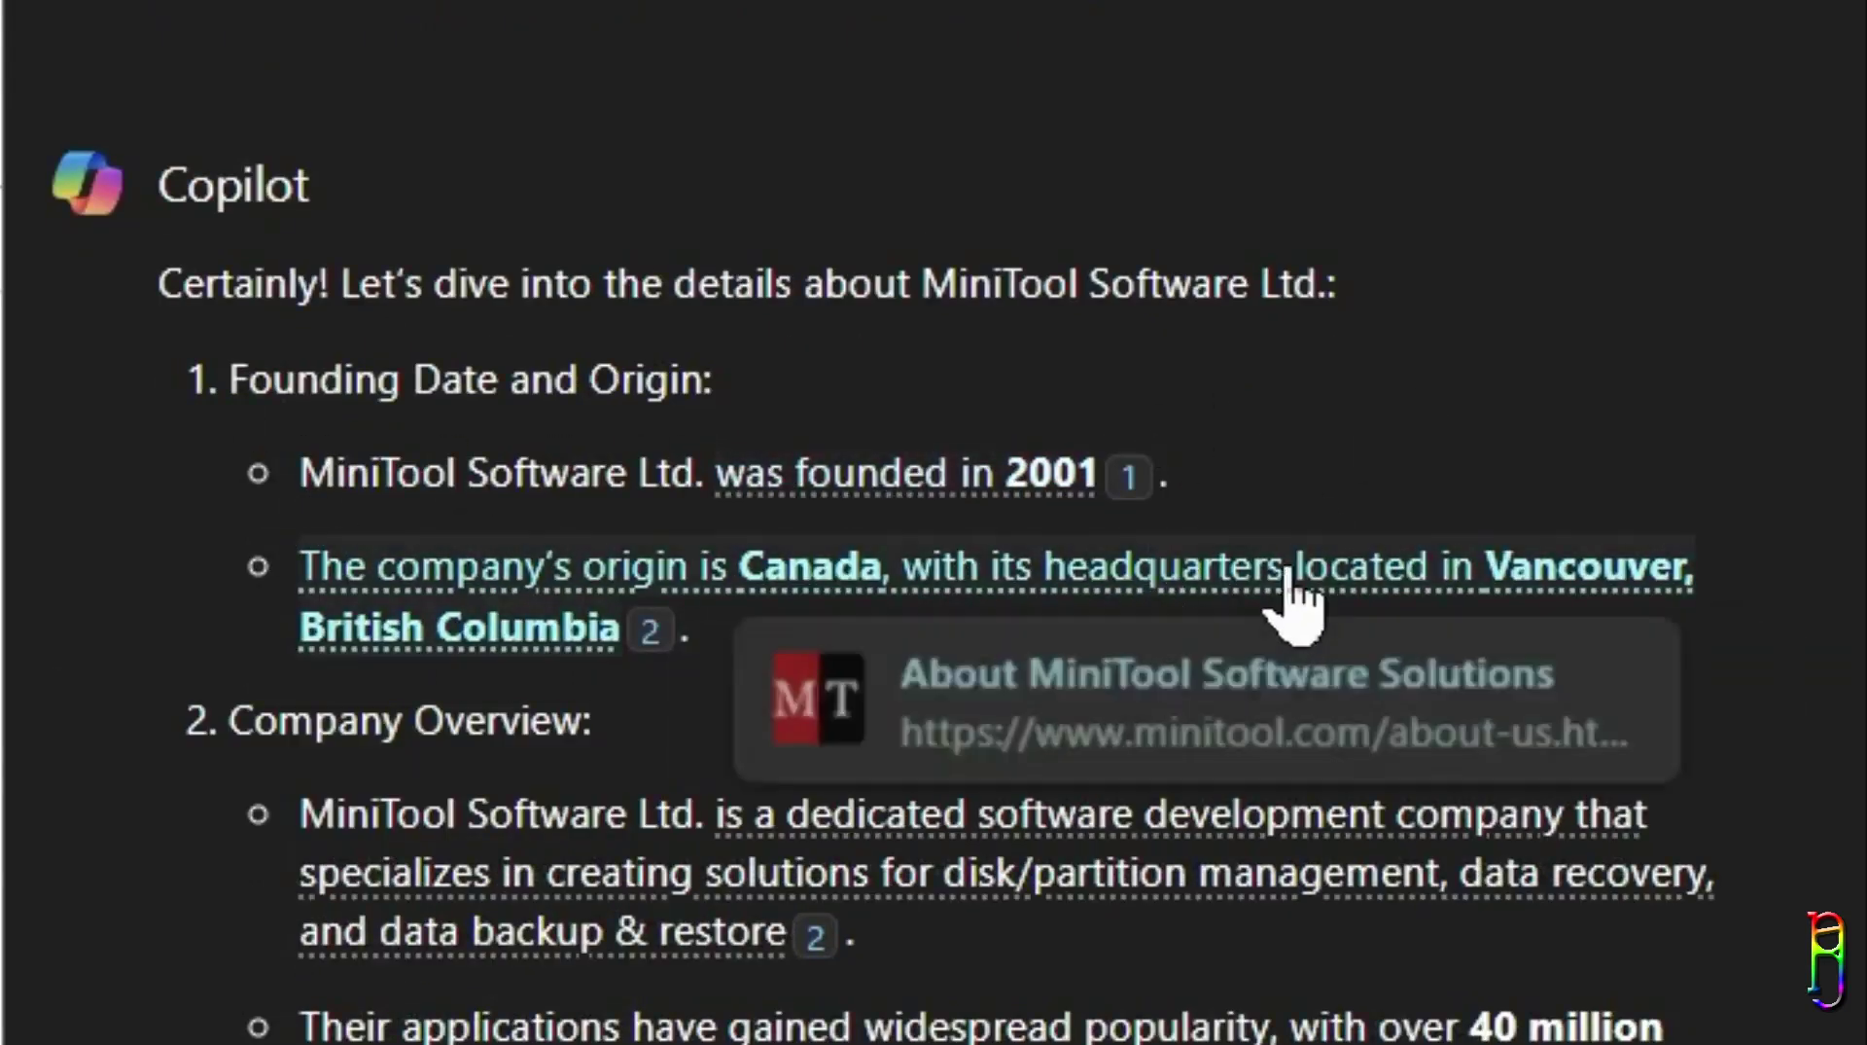
scroll(888, 500, "down", 5)
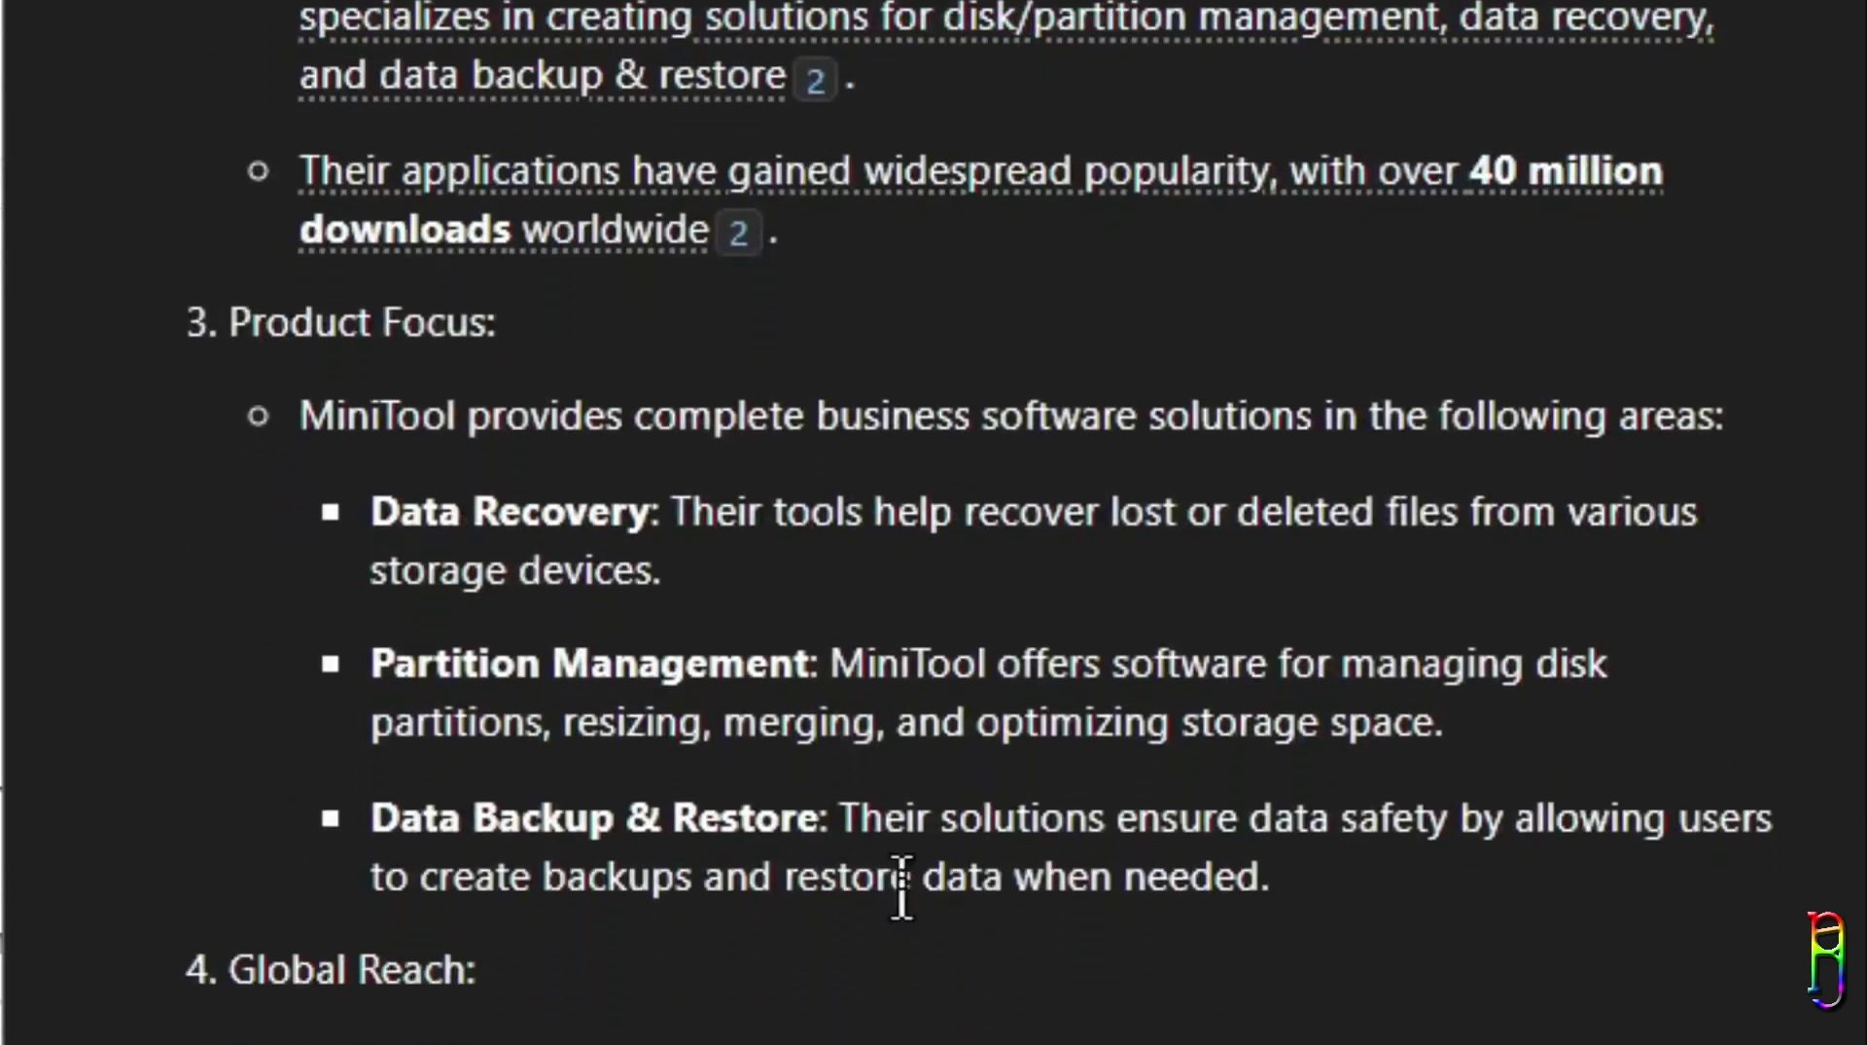
scroll(1265, 948, "down", 6)
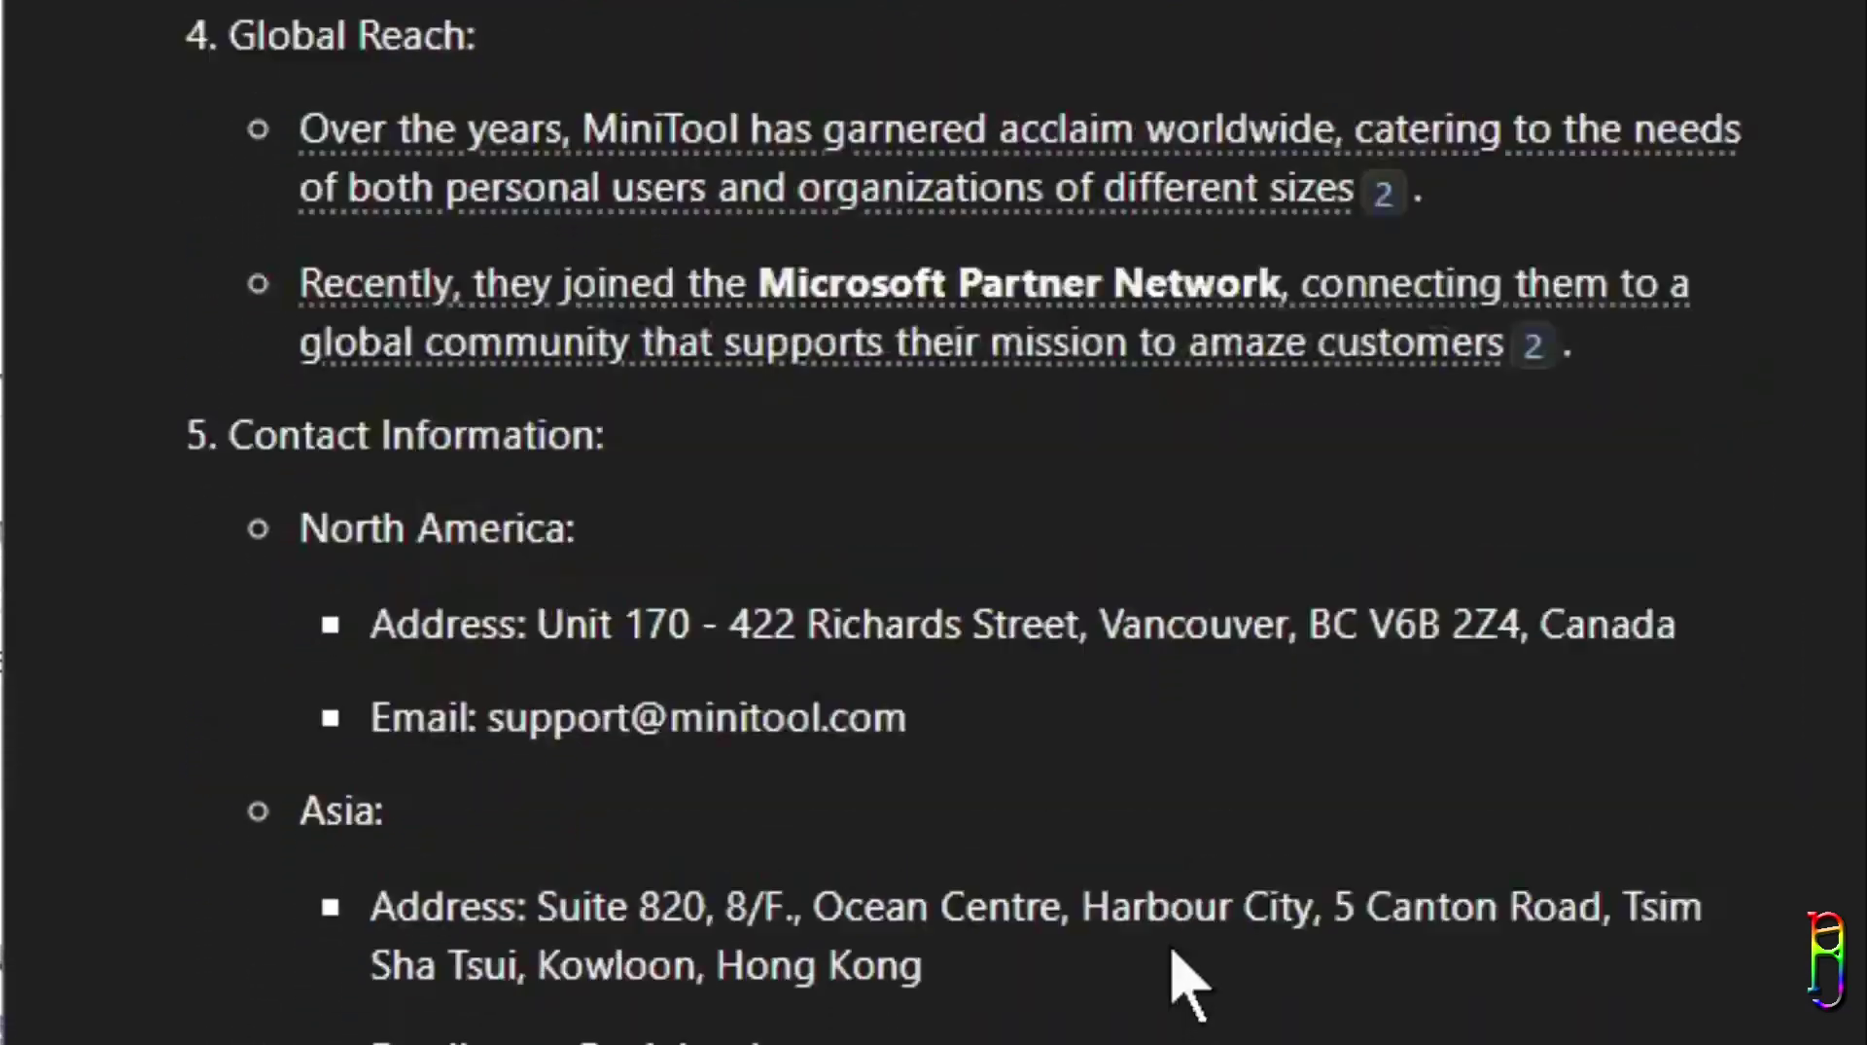
scroll(1070, 910, "down", 8)
mouse_move(800, 199)
scroll(1075, 21, "down", 5)
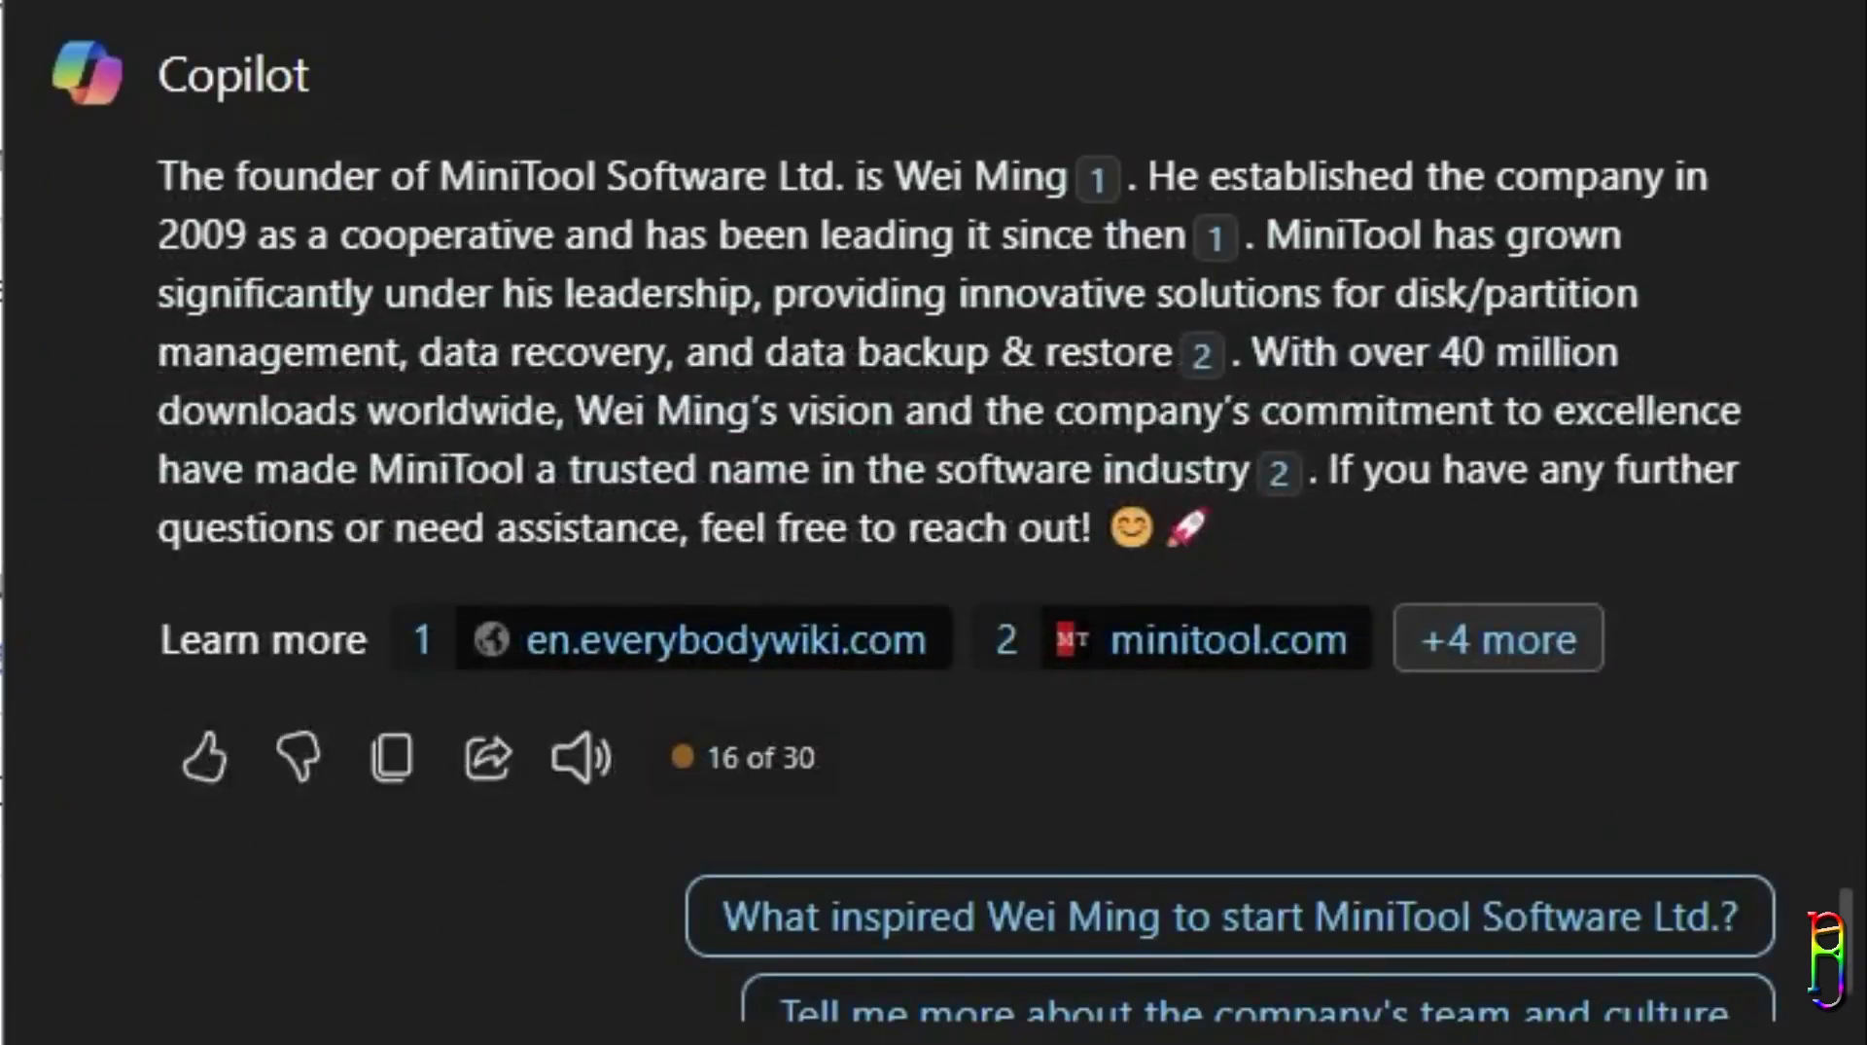
mouse_move(1000, 203)
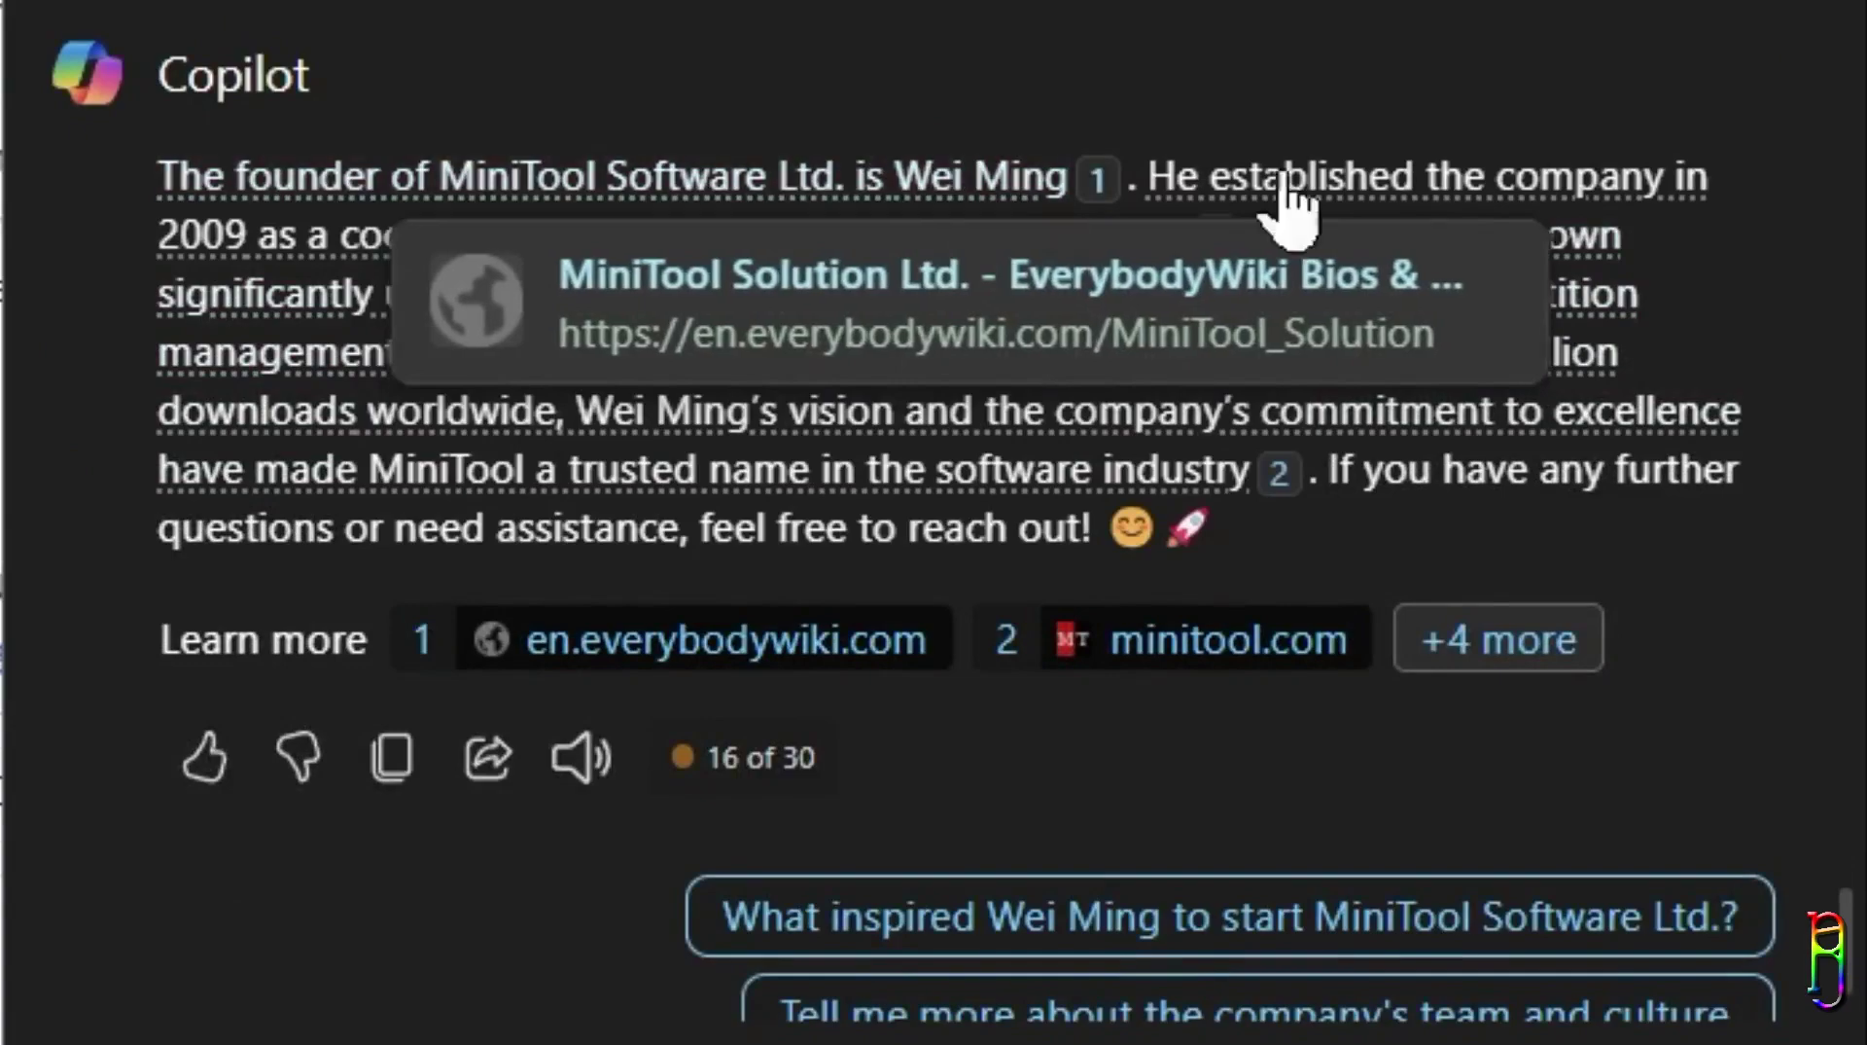
mouse_move(1430, 238)
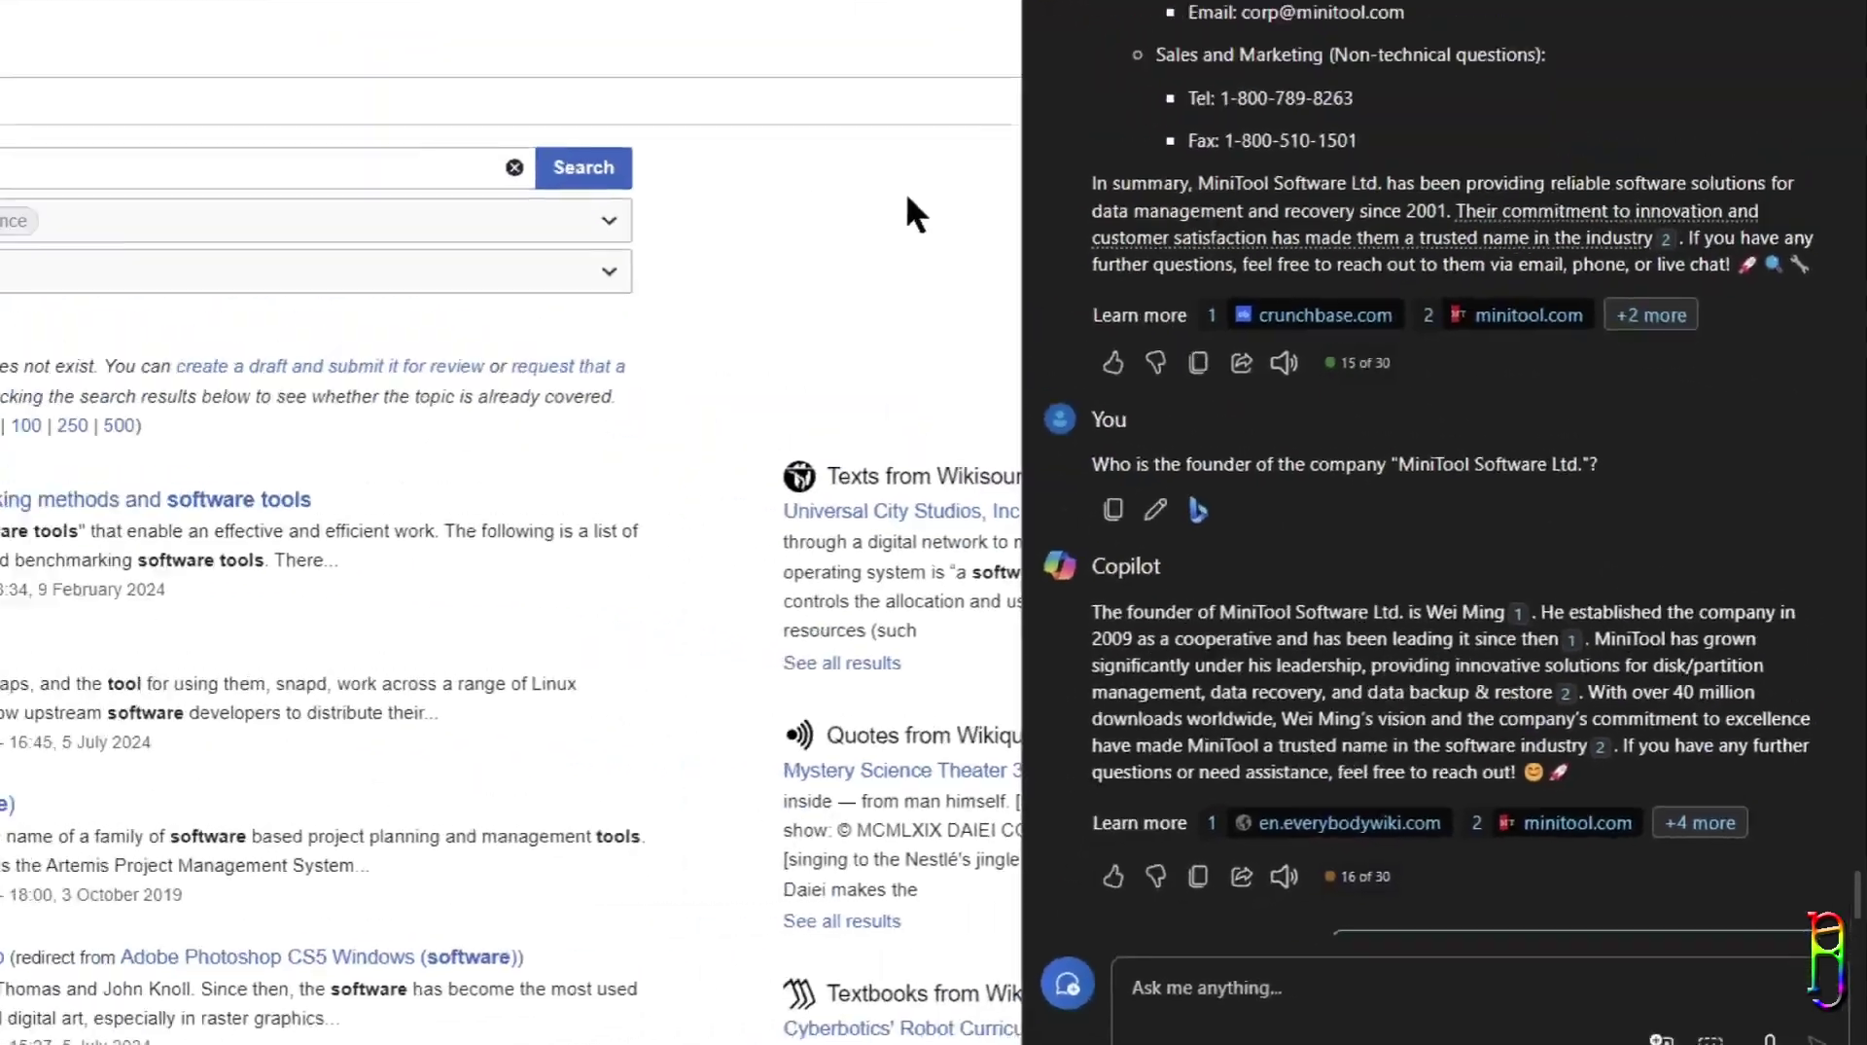
key("super+c")
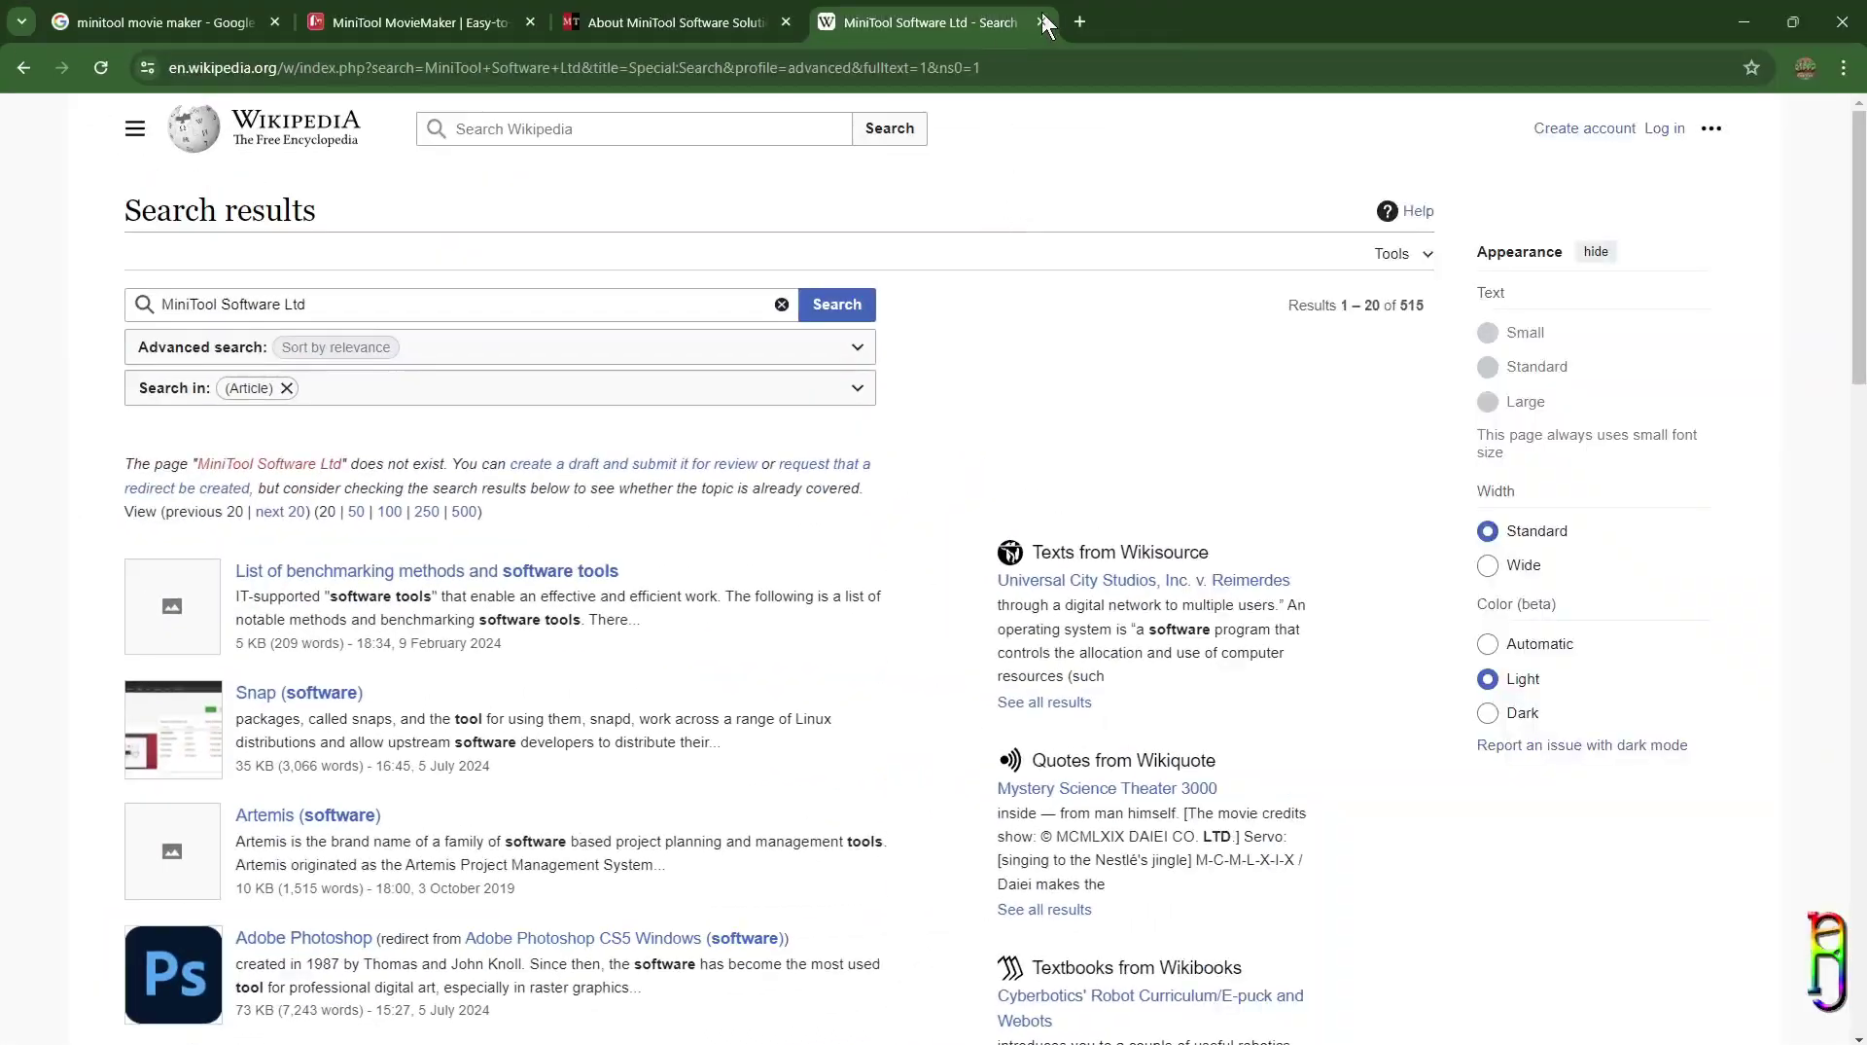
Step: Close the Wikipedia and About tabs and open the MovieMaker pricing page in a new tab
left_click(1044, 21)
left_click(785, 21)
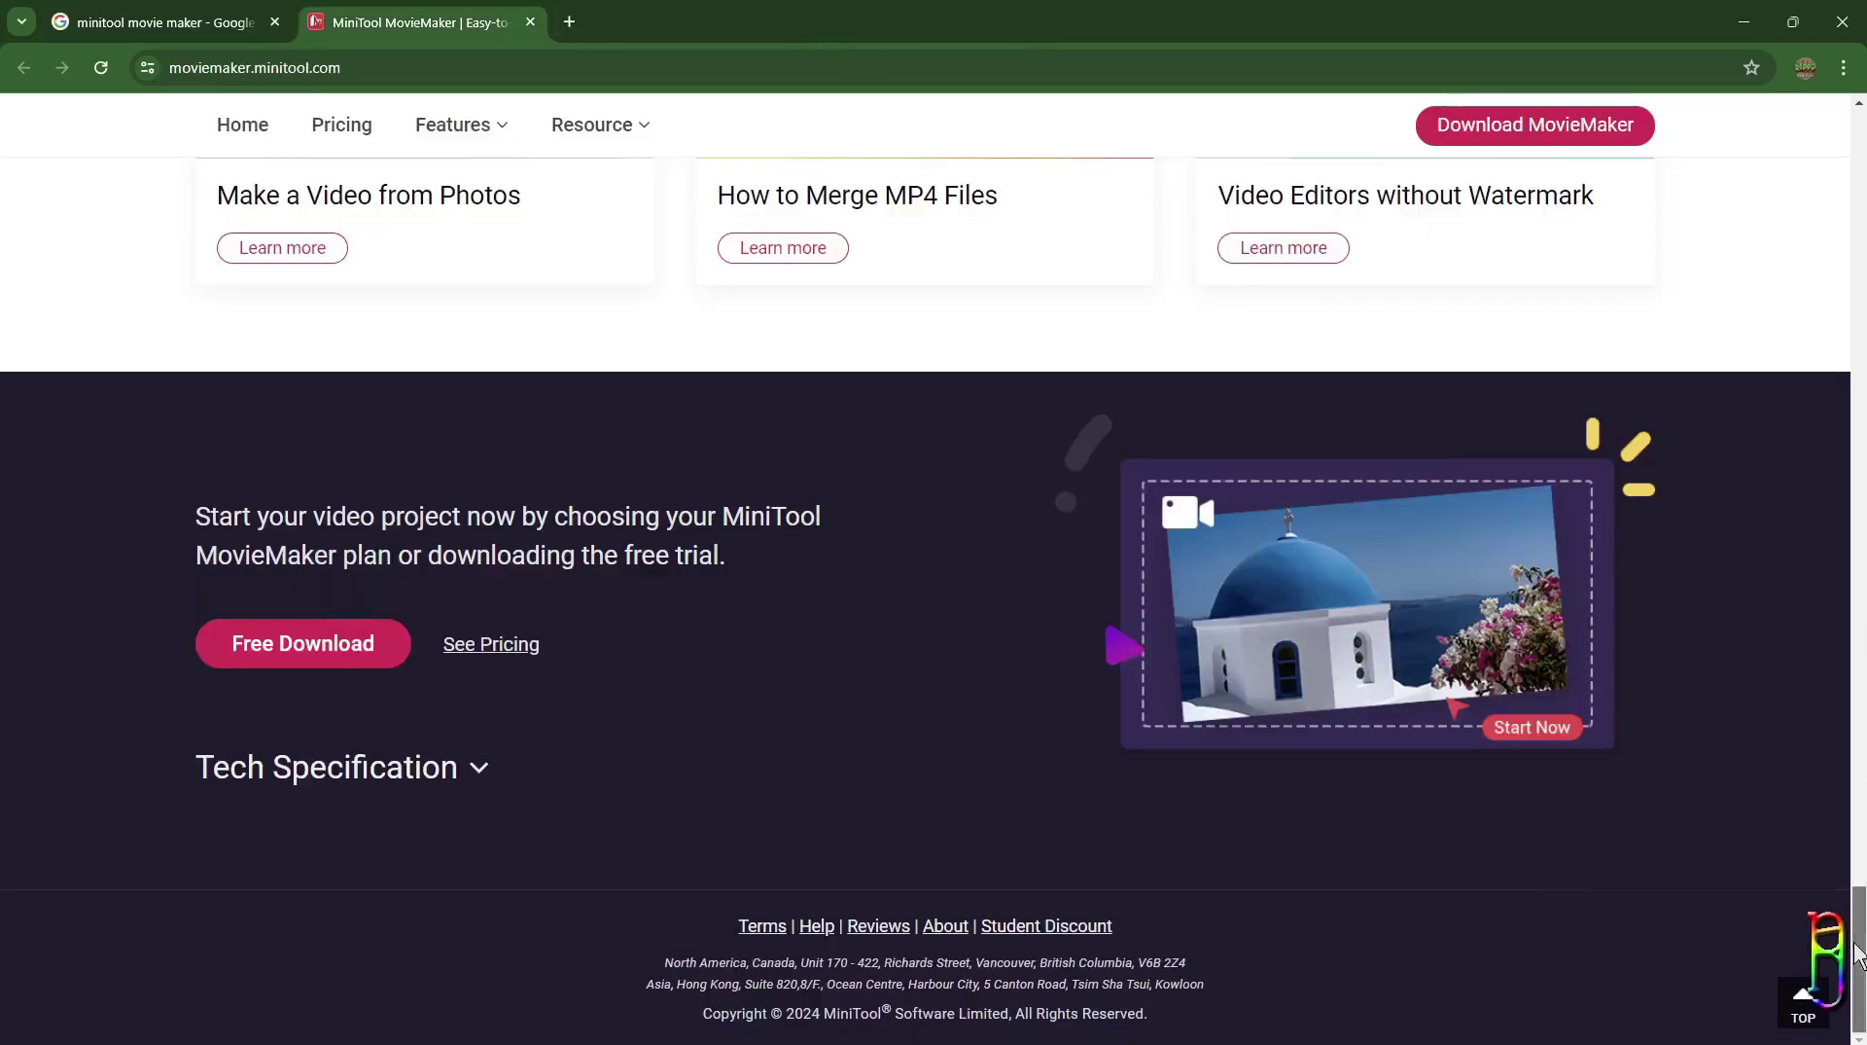
left_click_drag(1857, 909, 1858, 146)
middle_click(355, 175)
left_click(603, 24)
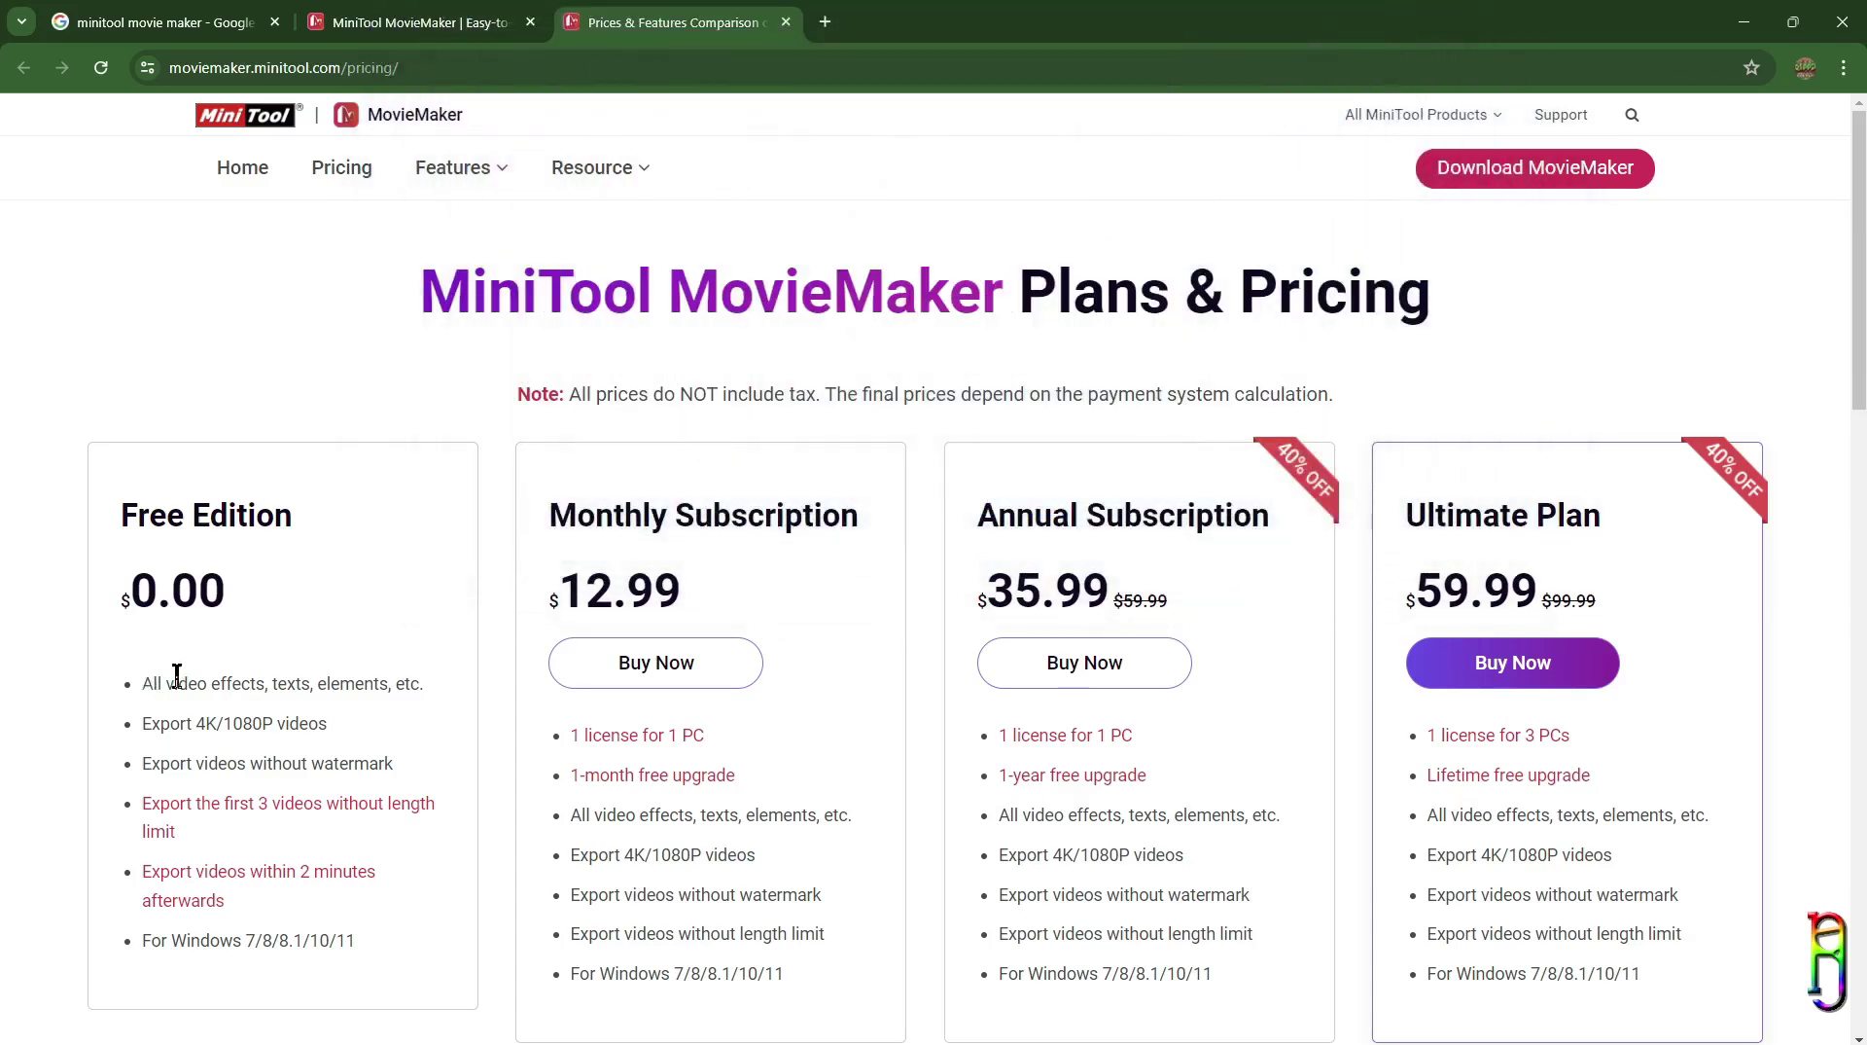
Step: Review Free Edition terms: 4K/1080P export without watermark, 3-video and 2-minute limits, supported Windows versions
left_click(403, 710)
left_click_drag(342, 723, 148, 734)
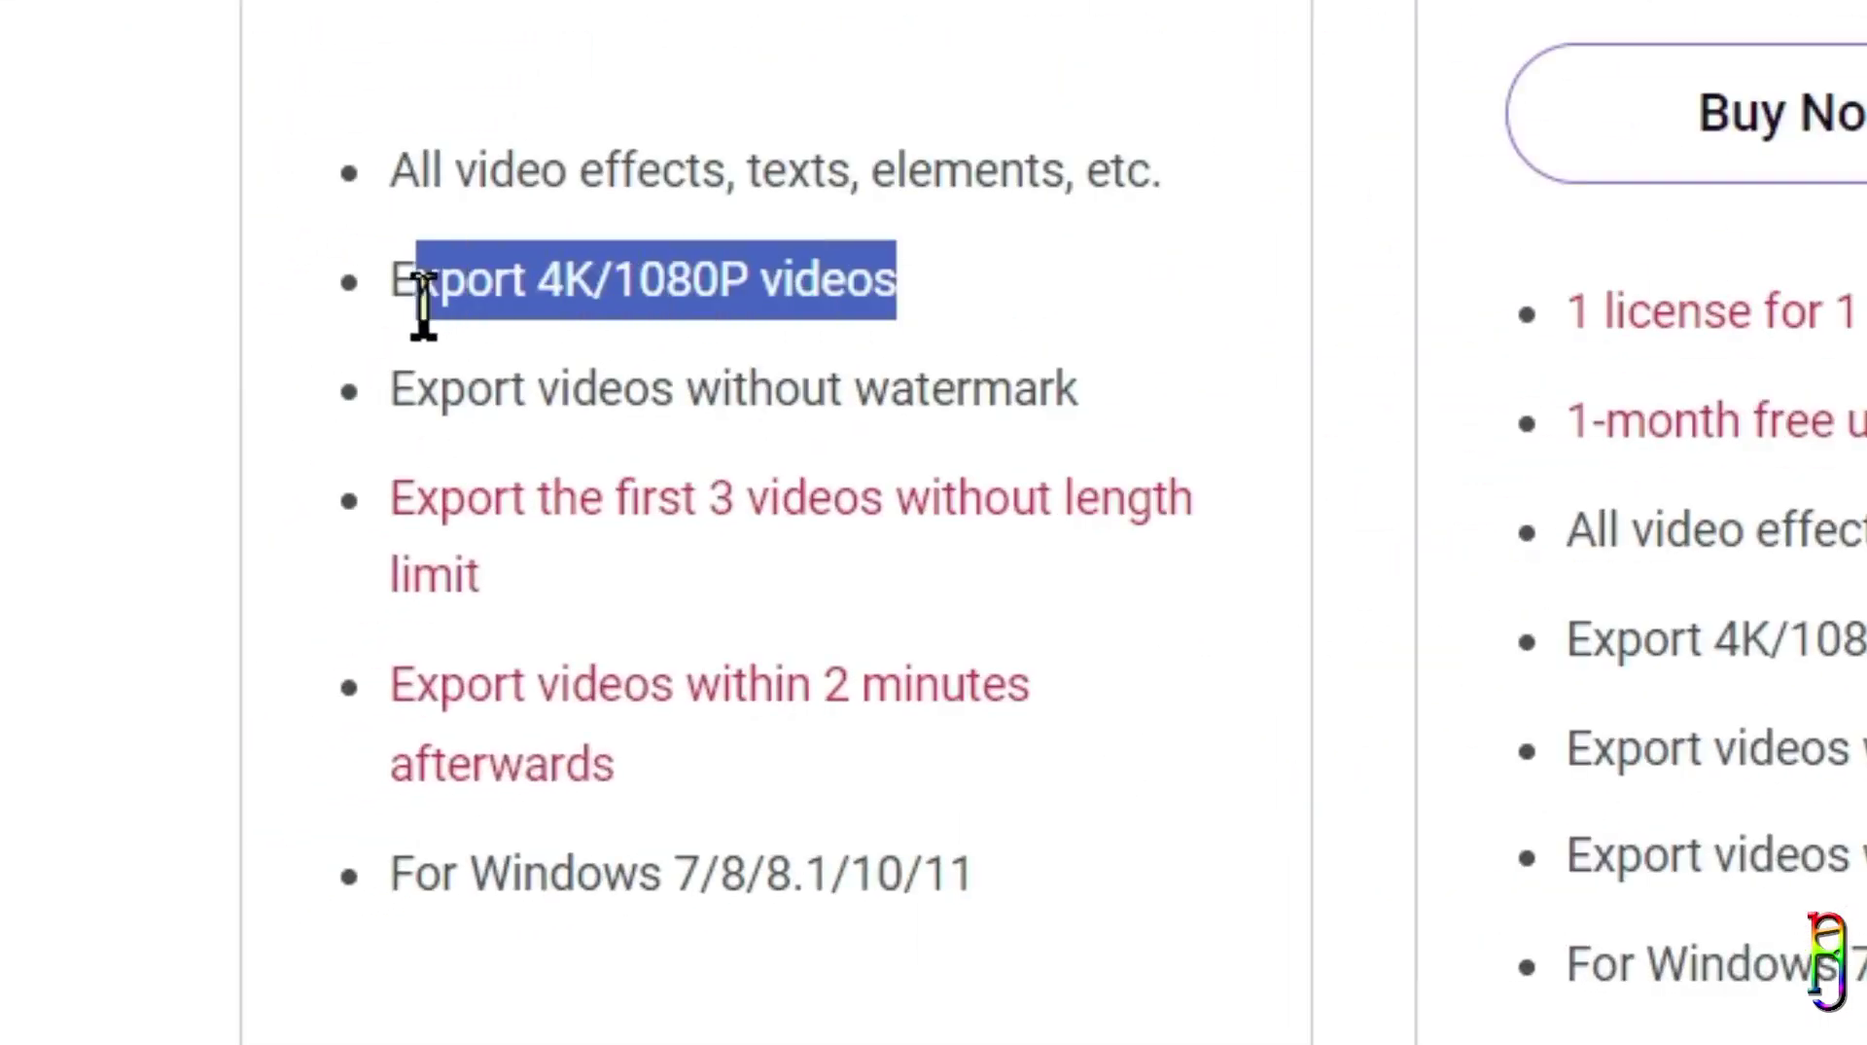
left_click_drag(409, 312, 387, 310)
left_click_drag(1081, 391, 385, 392)
left_click(694, 392)
left_click_drag(694, 392, 1180, 413)
left_click_drag(568, 572, 372, 498)
left_click_drag(665, 771, 463, 722)
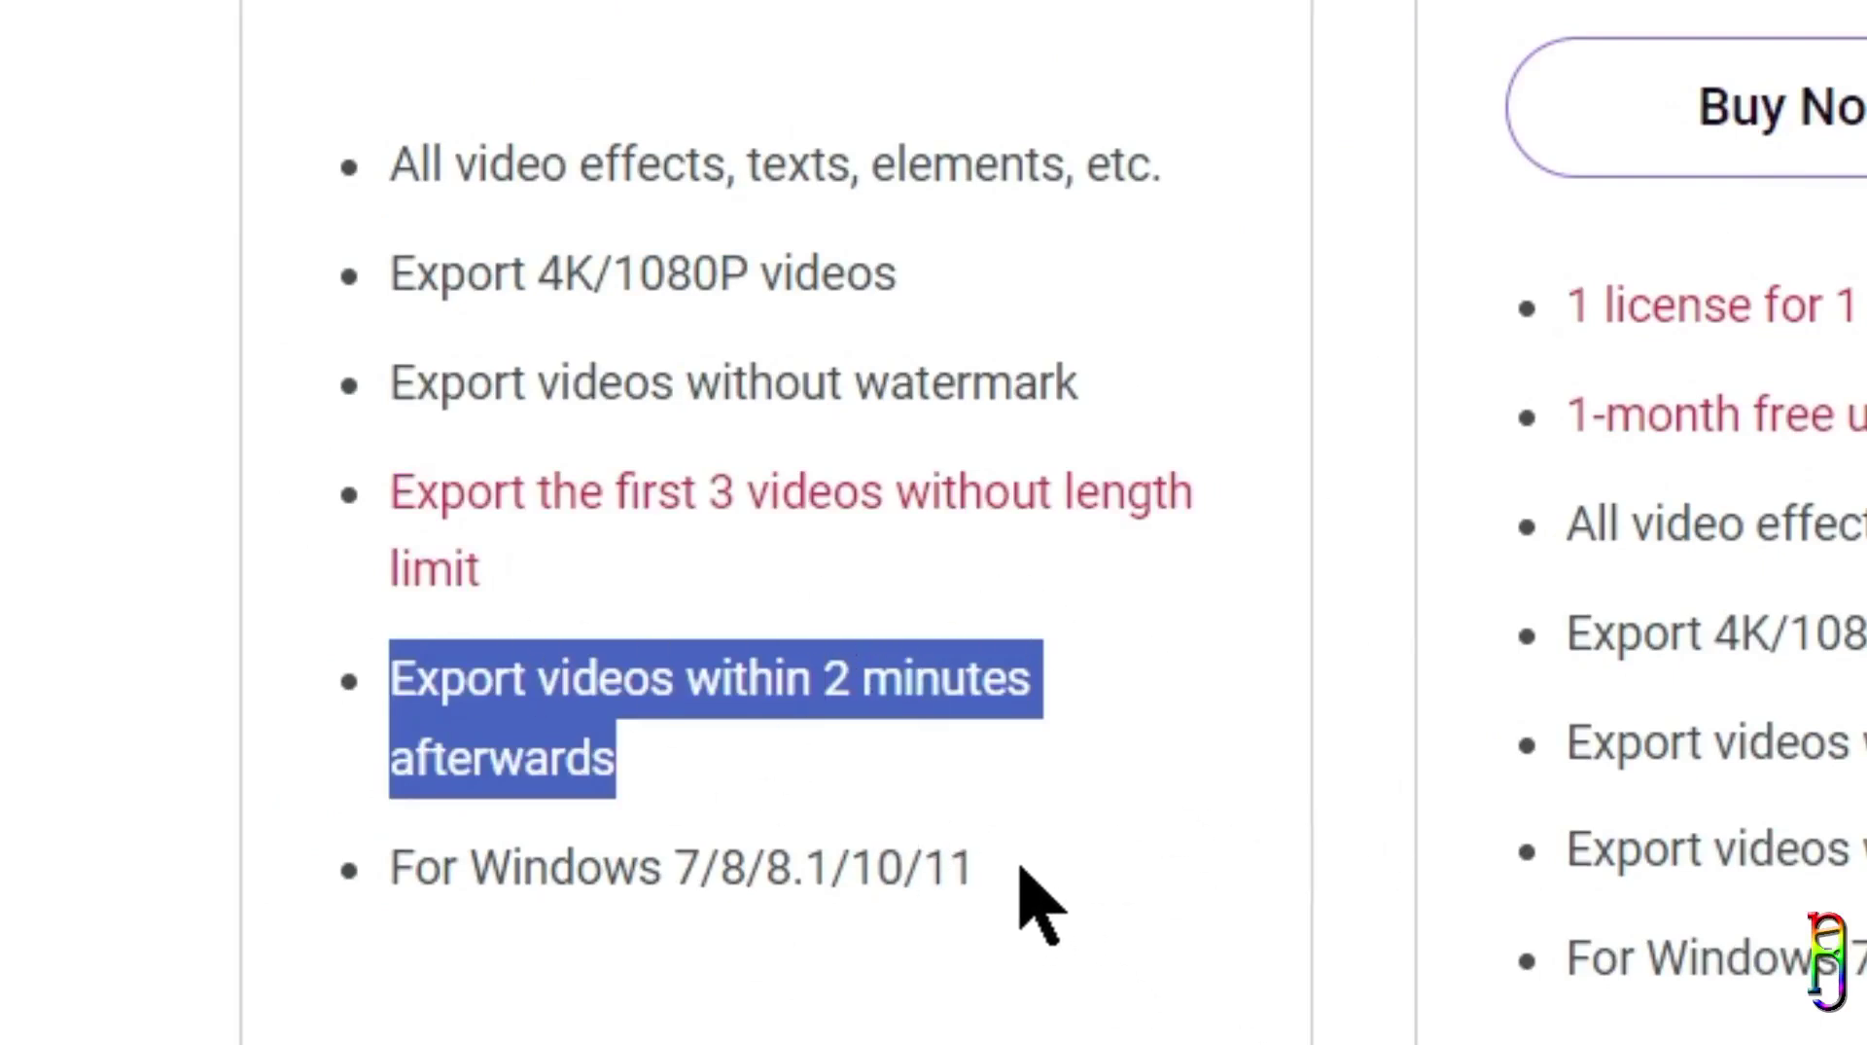
left_click_drag(1021, 871, 392, 909)
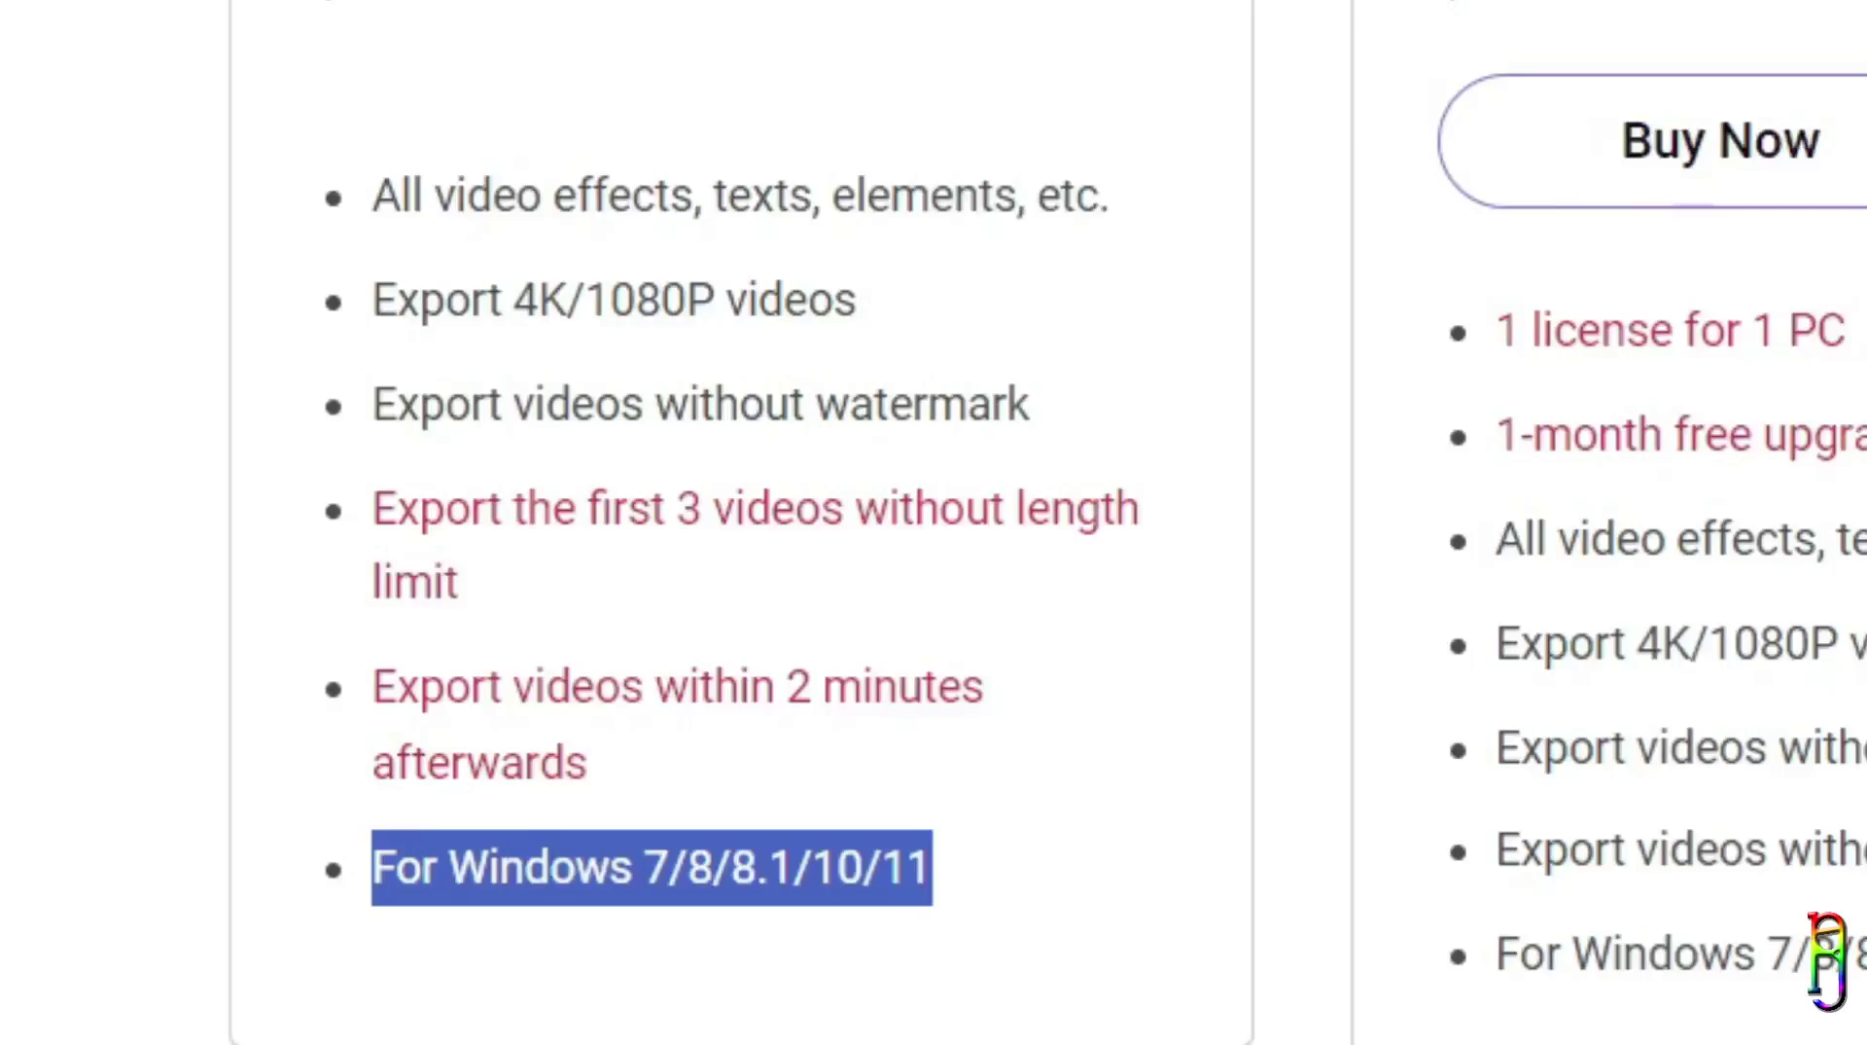
left_click(739, 574)
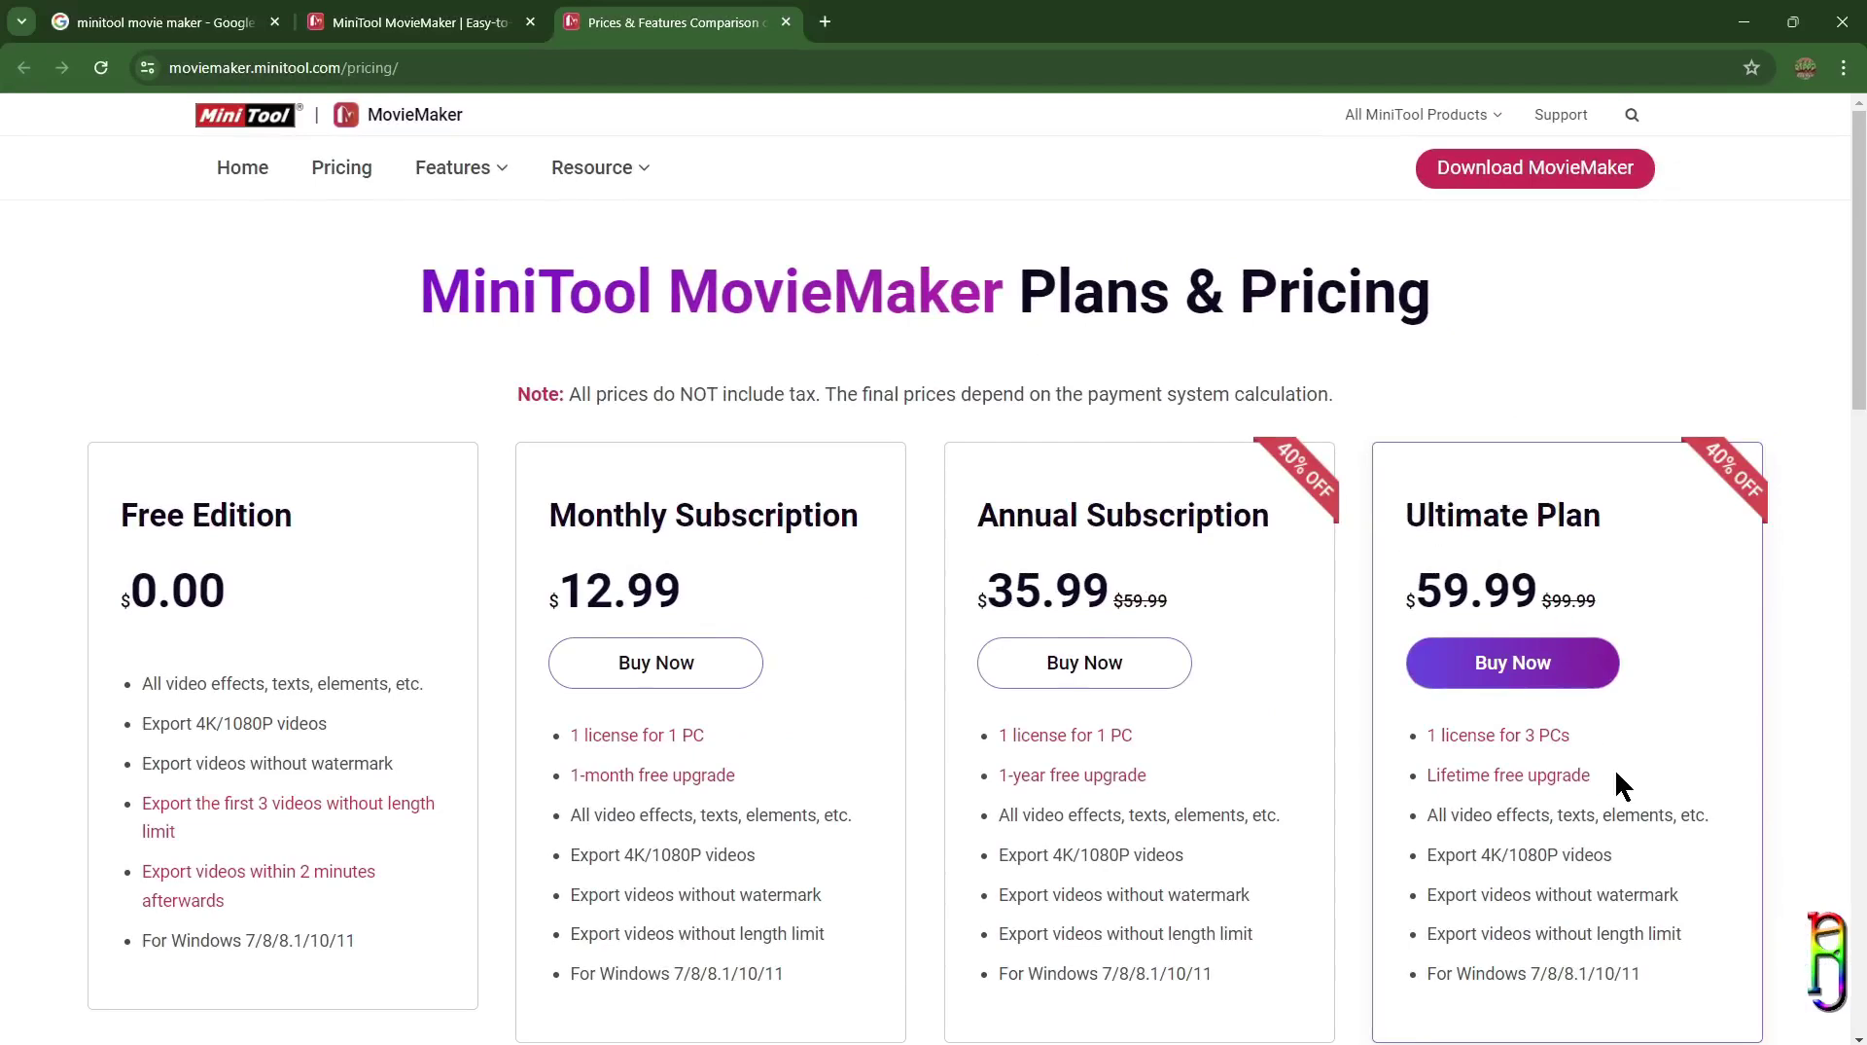
Step: Note the Ultimate Plan's lifetime free upgrade and scroll through the rest of the pricing page
left_click_drag(1611, 775, 1432, 781)
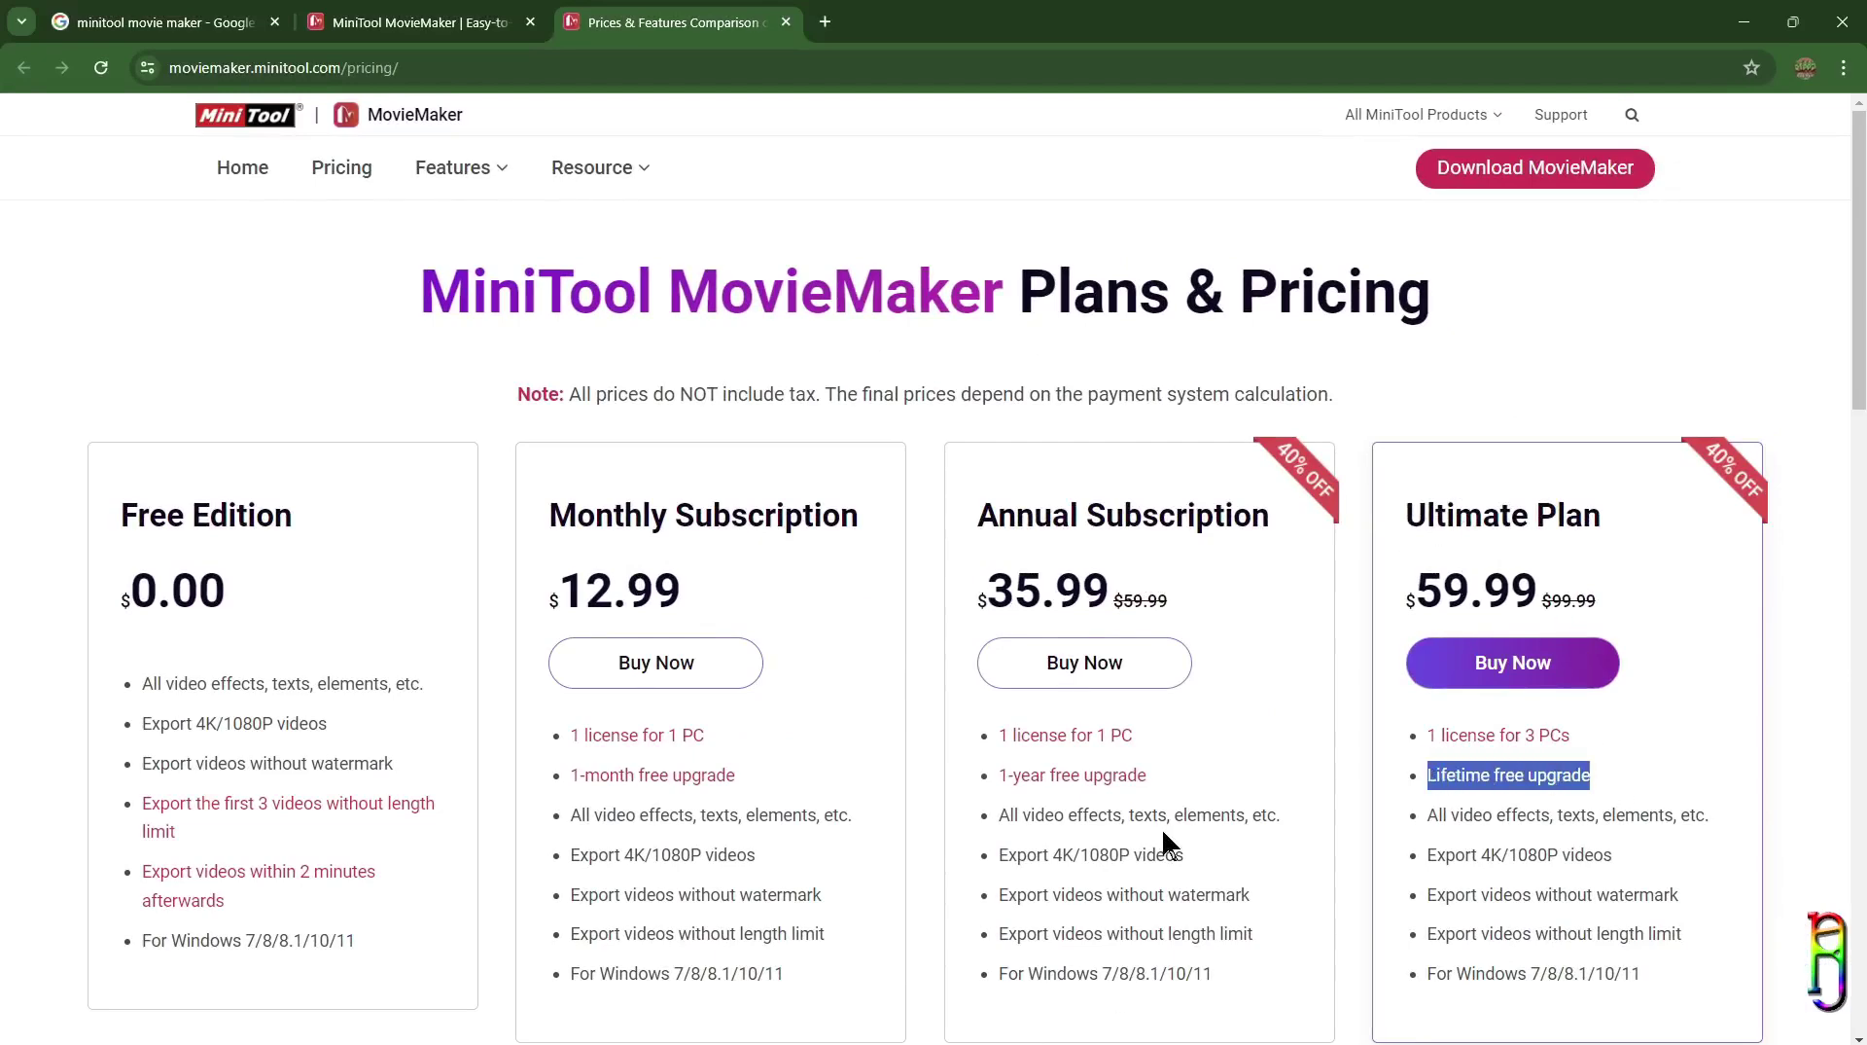
scroll(1164, 833, "down", 6)
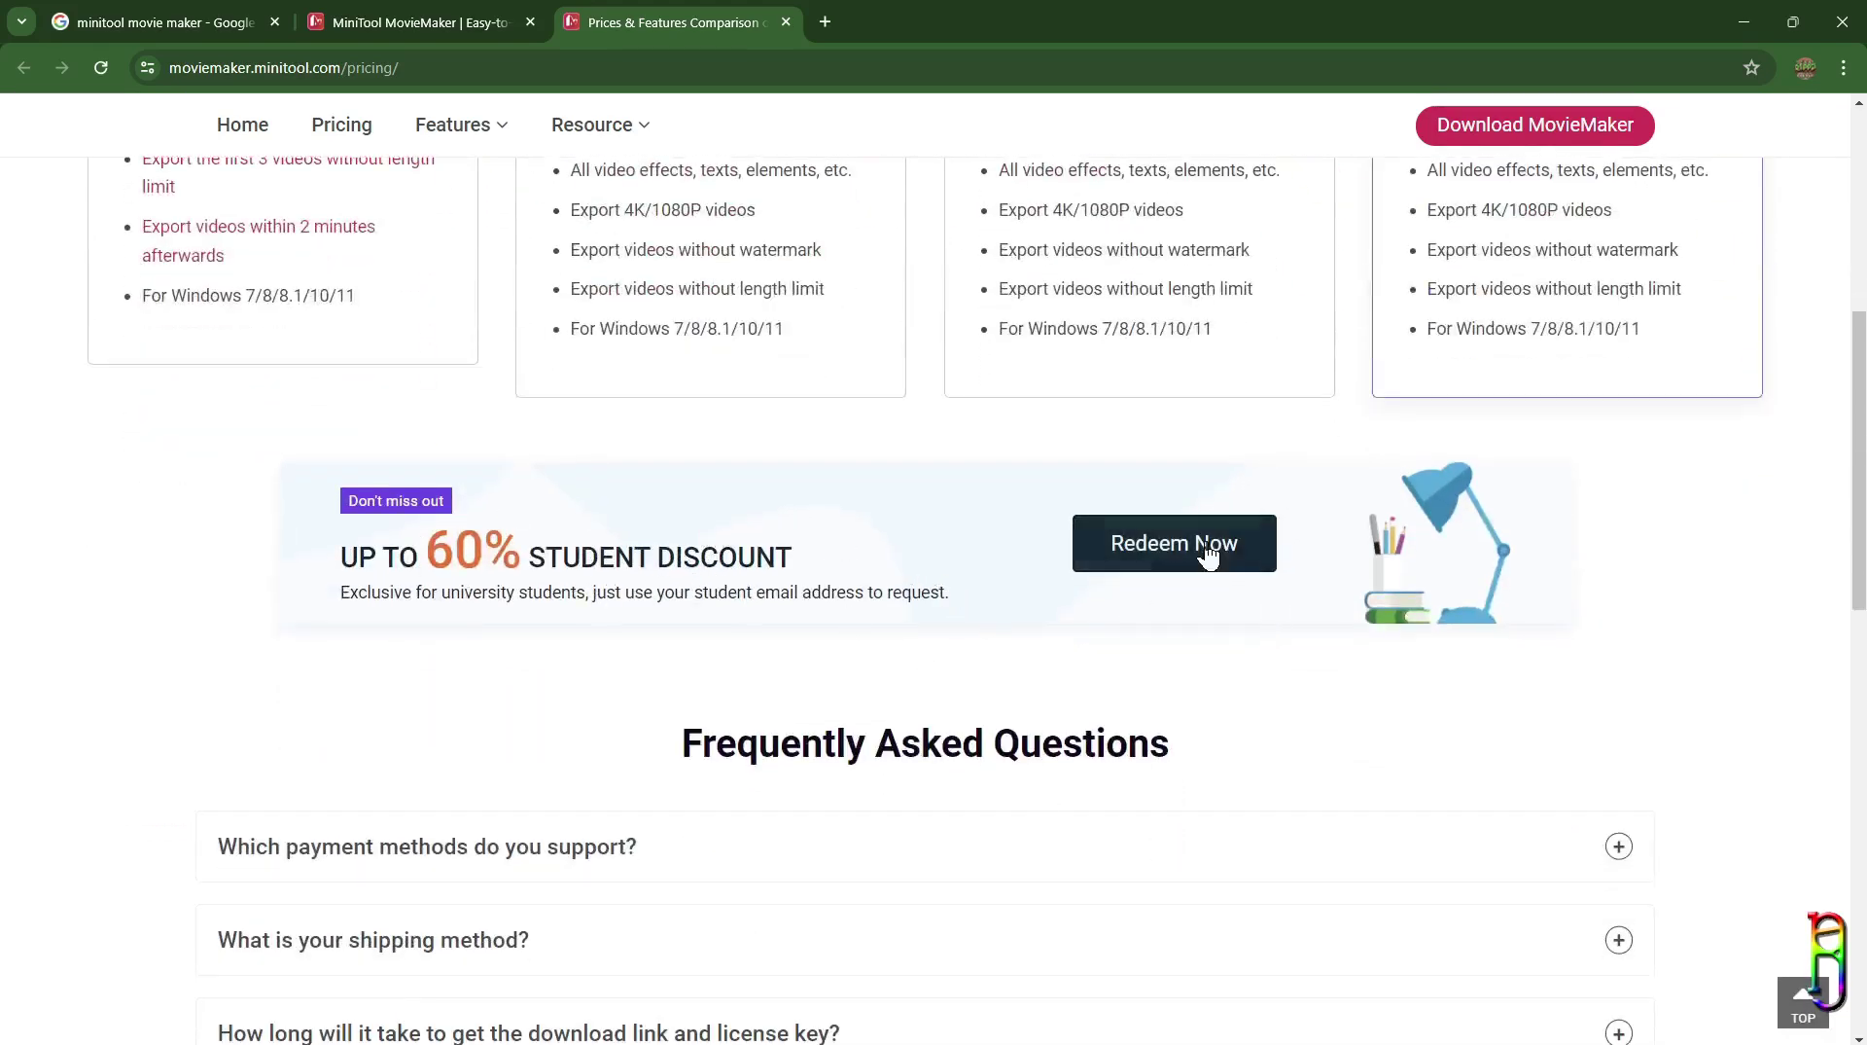
scroll(1298, 778, "down", 8)
scroll(1459, 807, "down", 4)
key("Home")
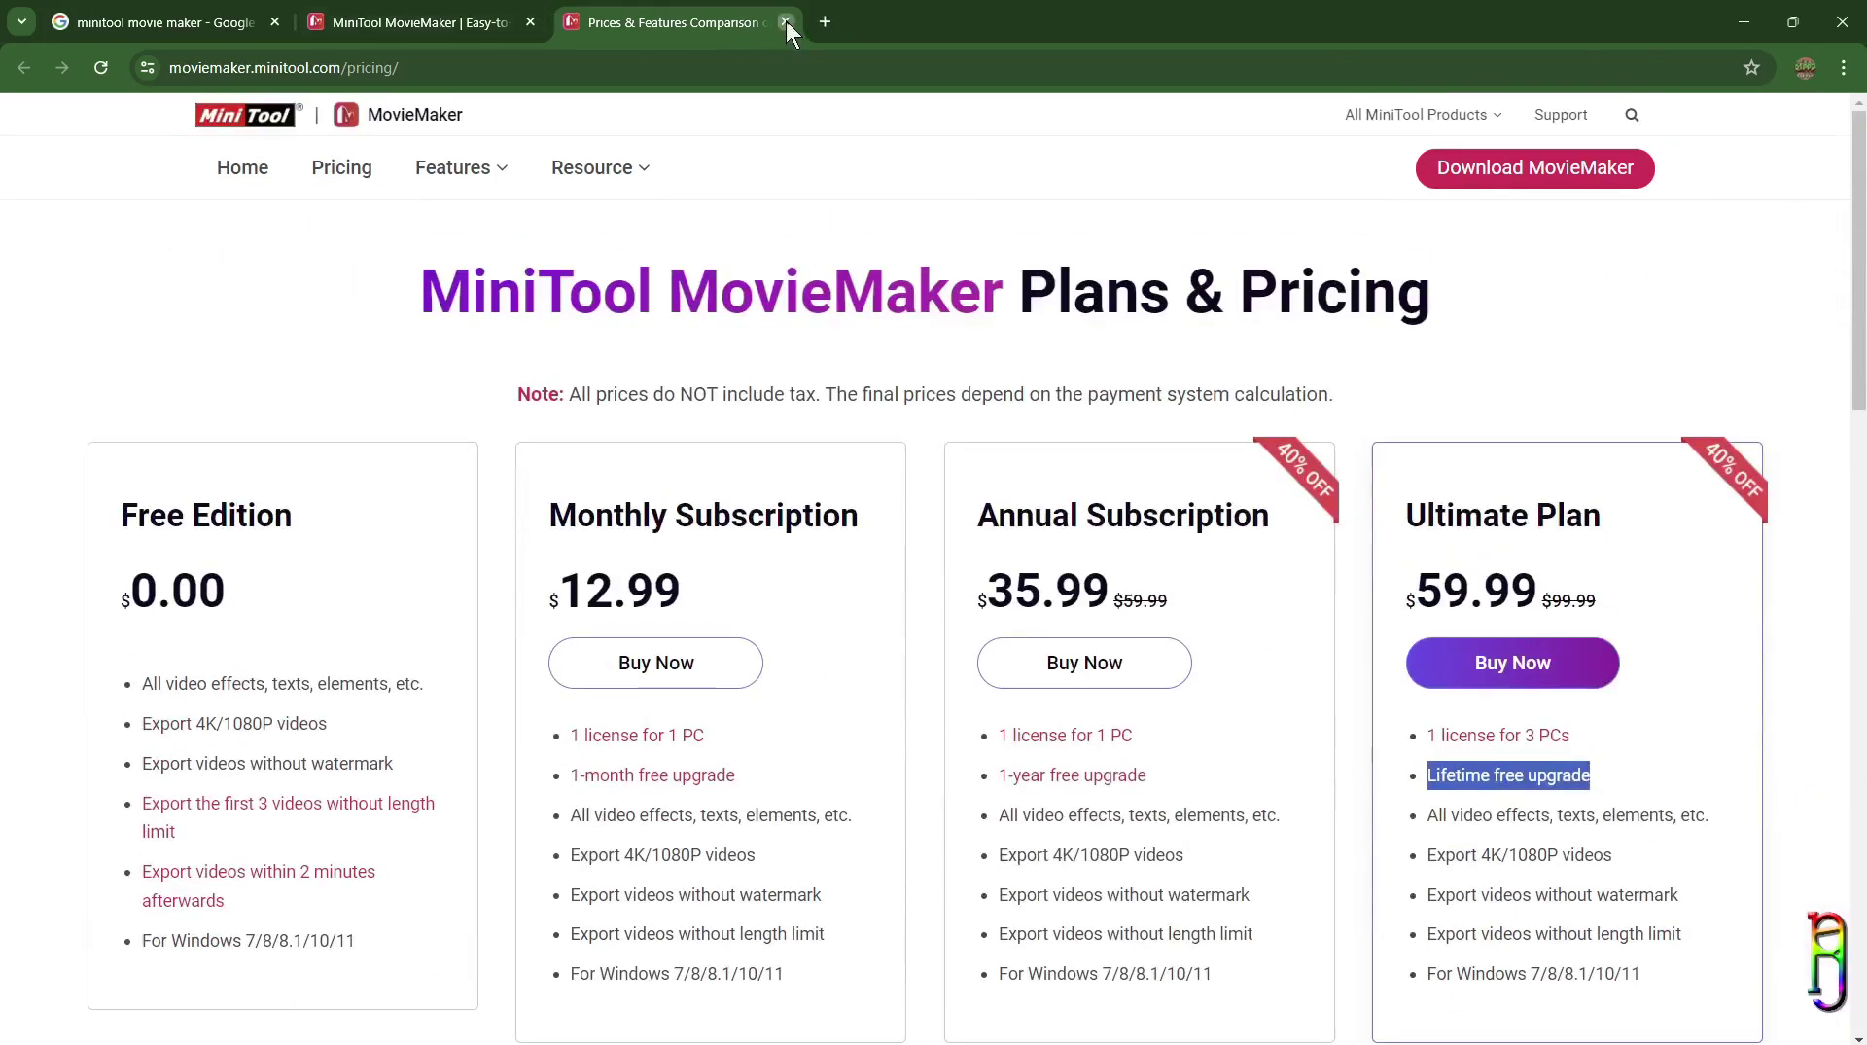
Step: Close the pricing tab, download the free mmm-setup.exe, and install MiniTool MovieMaker
left_click(786, 22)
left_click(912, 513)
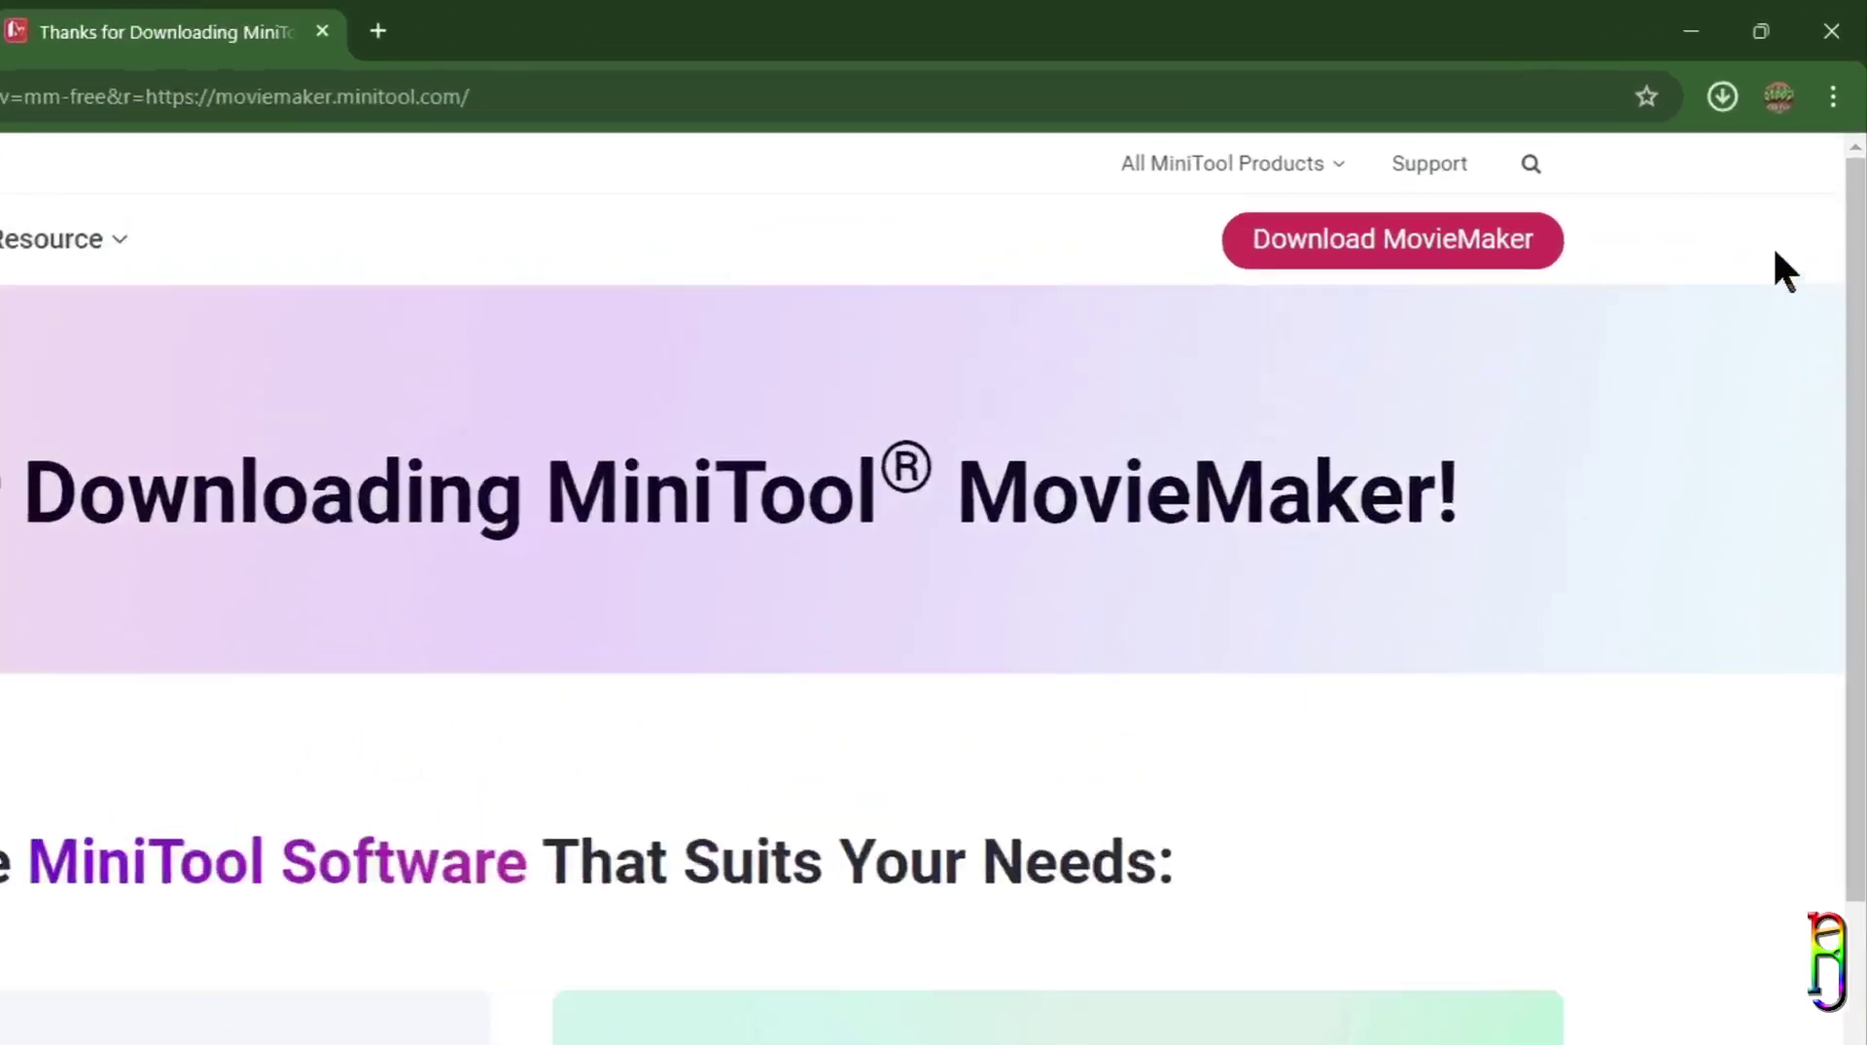
left_click(1722, 96)
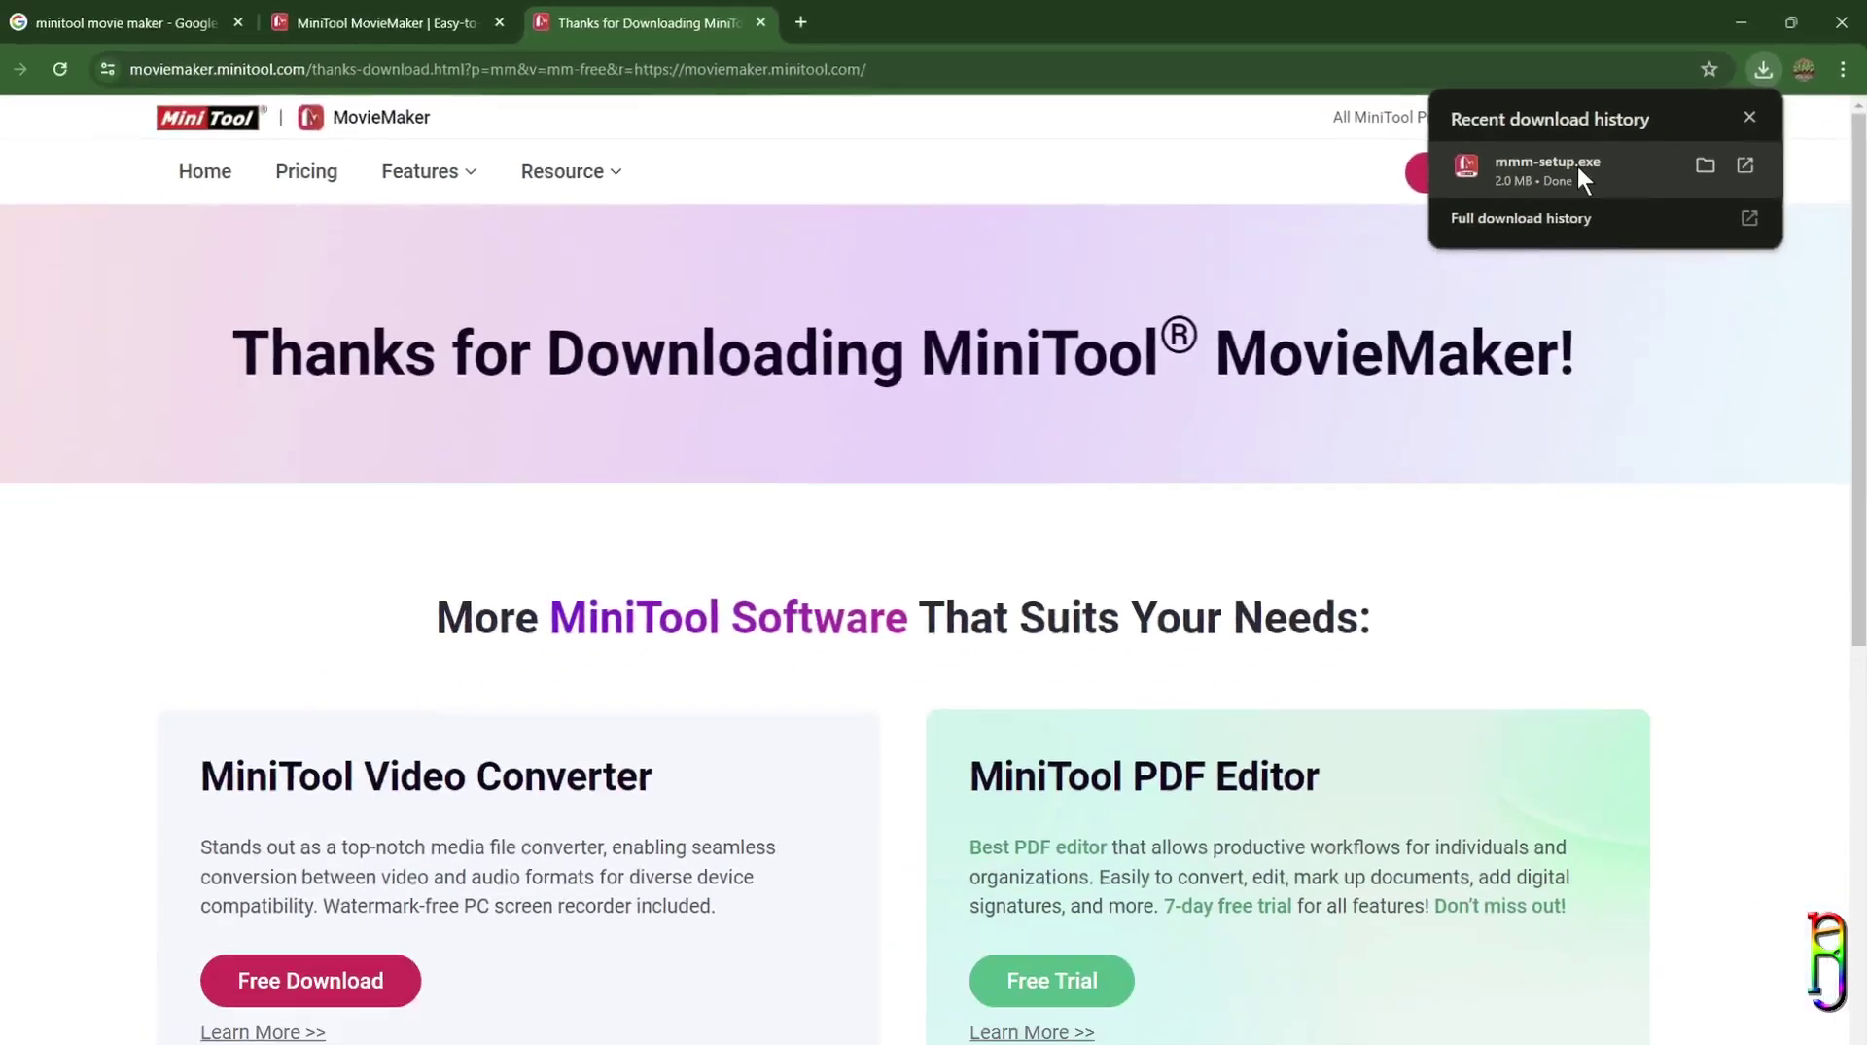
left_click(1547, 167)
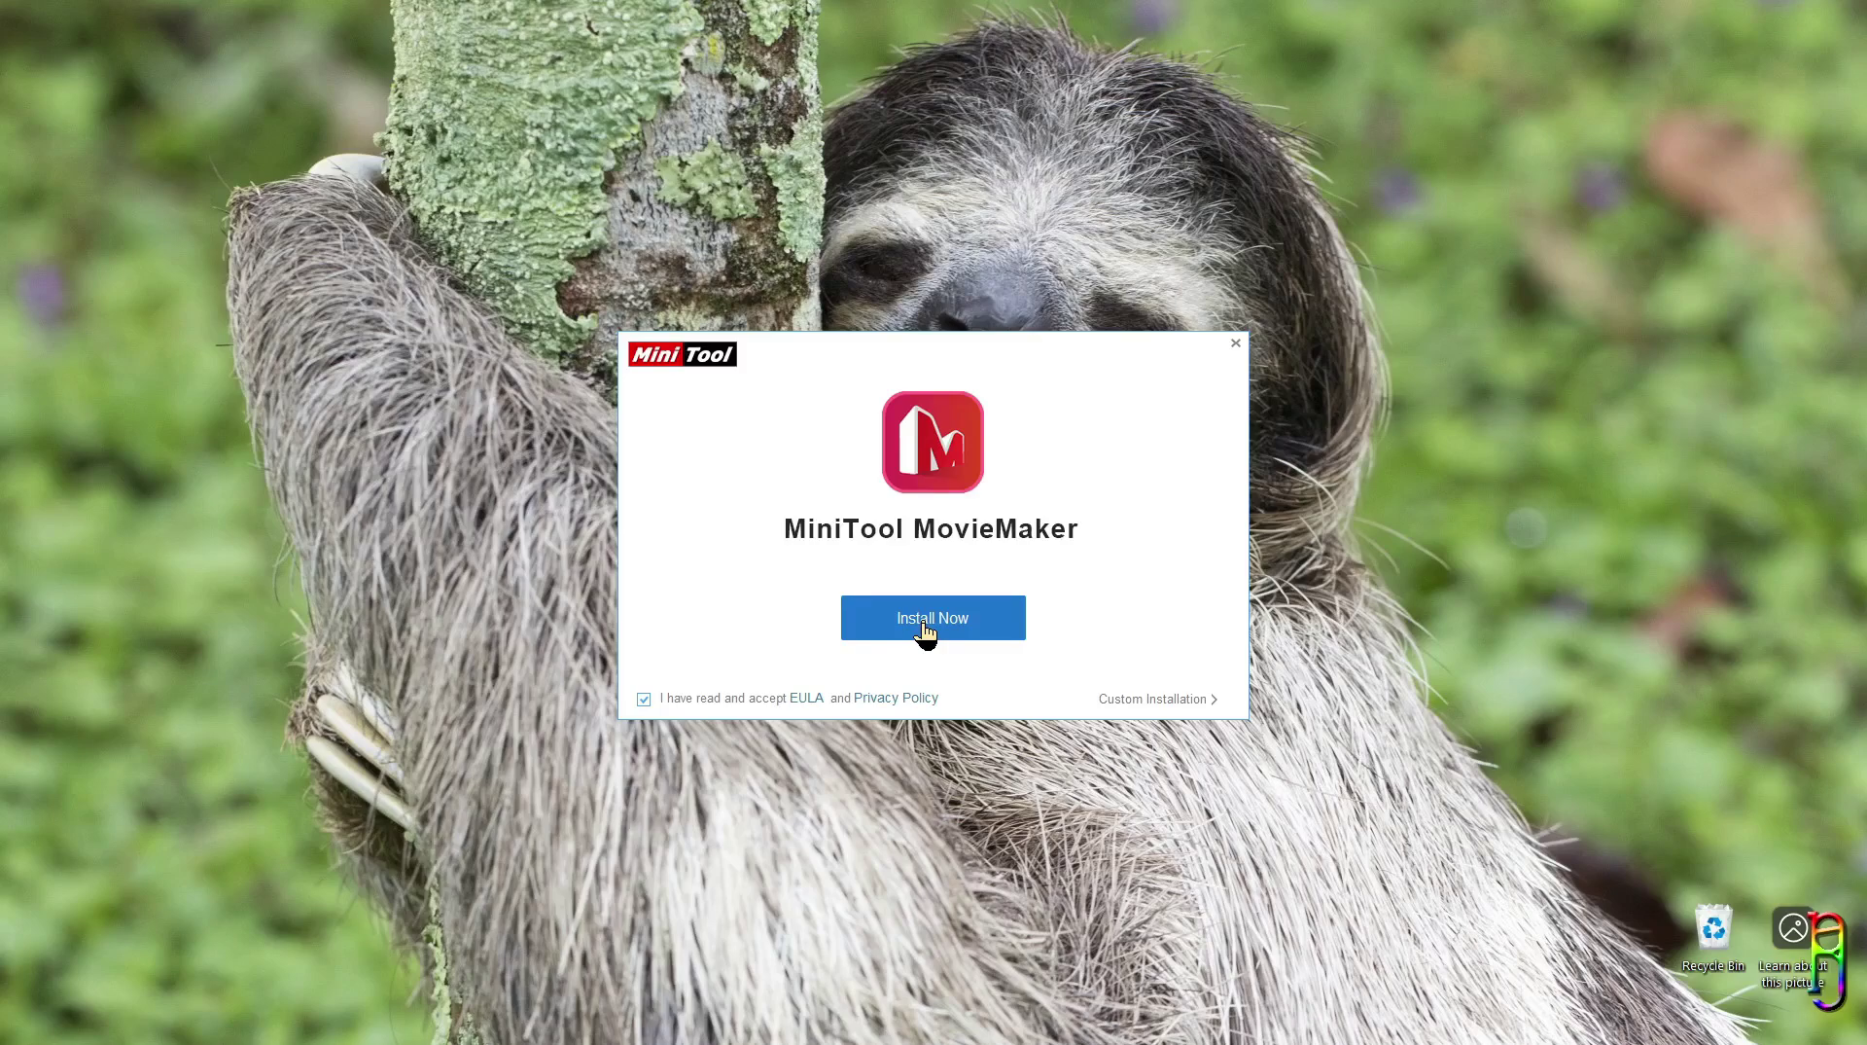
left_click(925, 633)
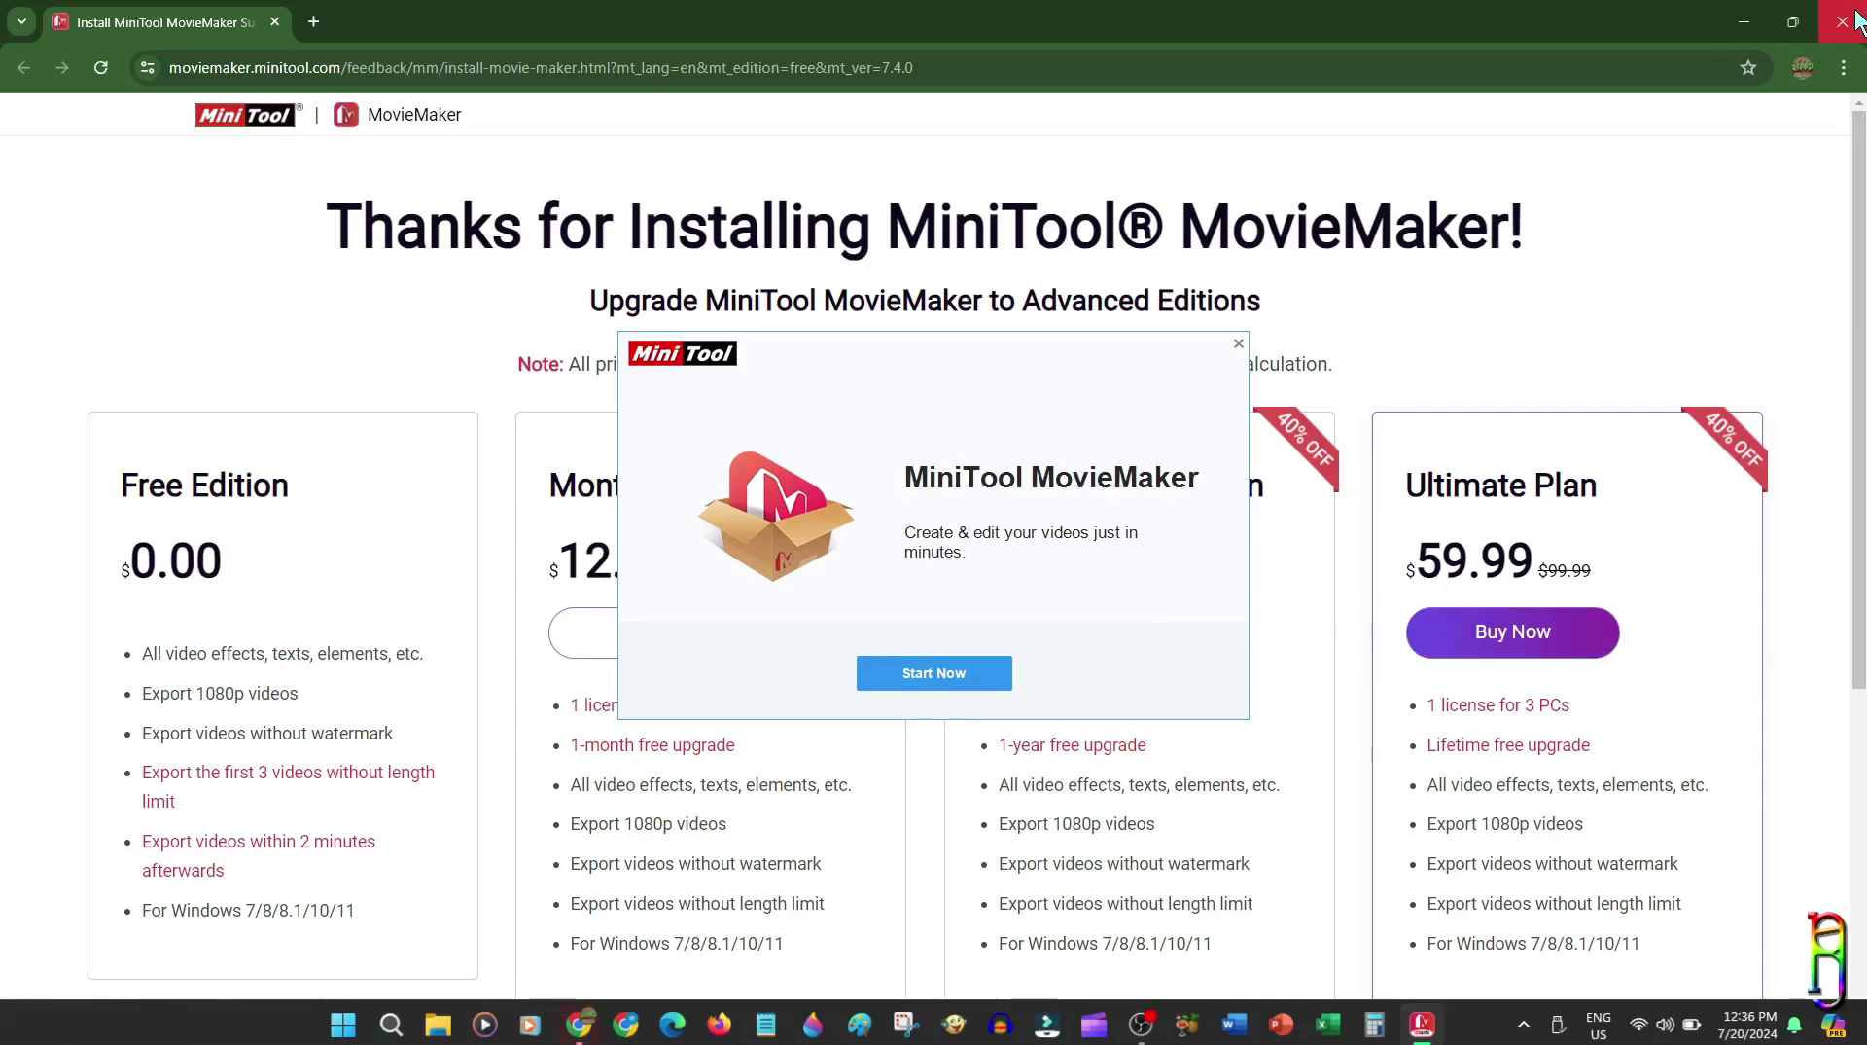
Step: Close the browser and keep the new project's aspect ratio at 16:9 (Widescreen)
left_click(1855, 19)
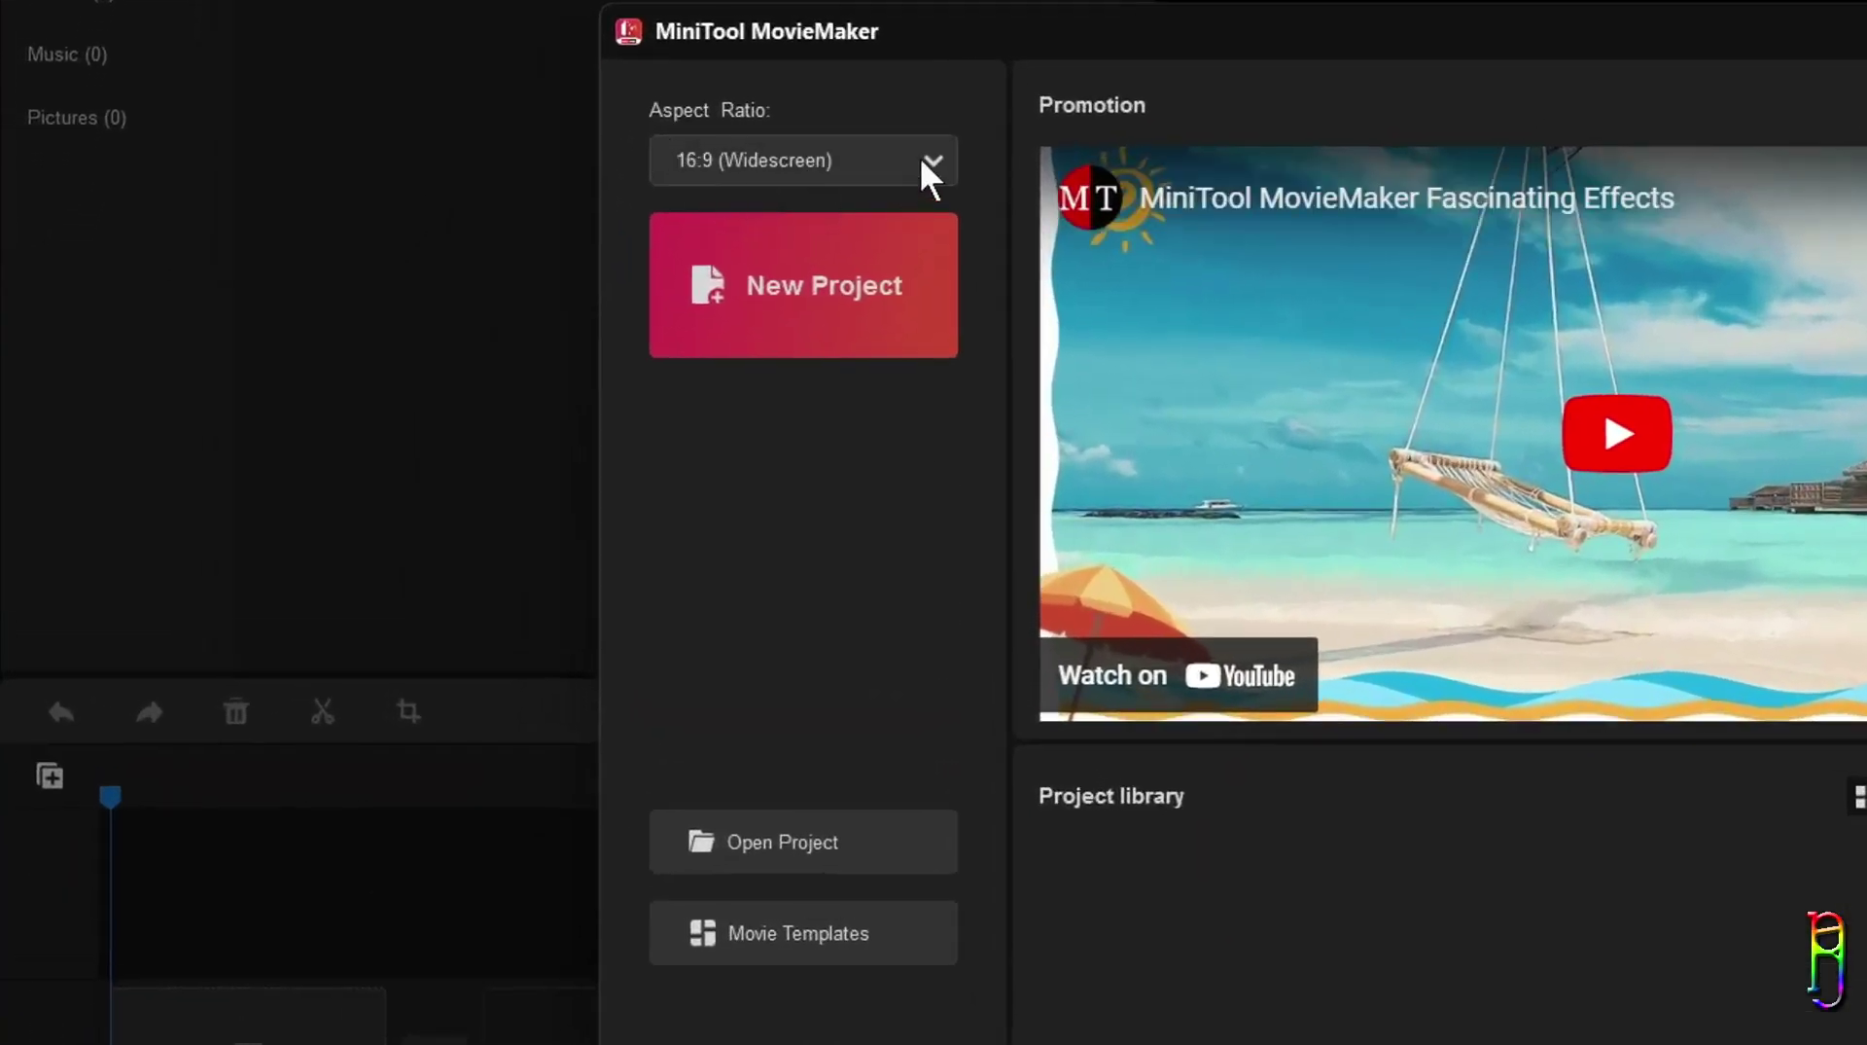
left_click(921, 162)
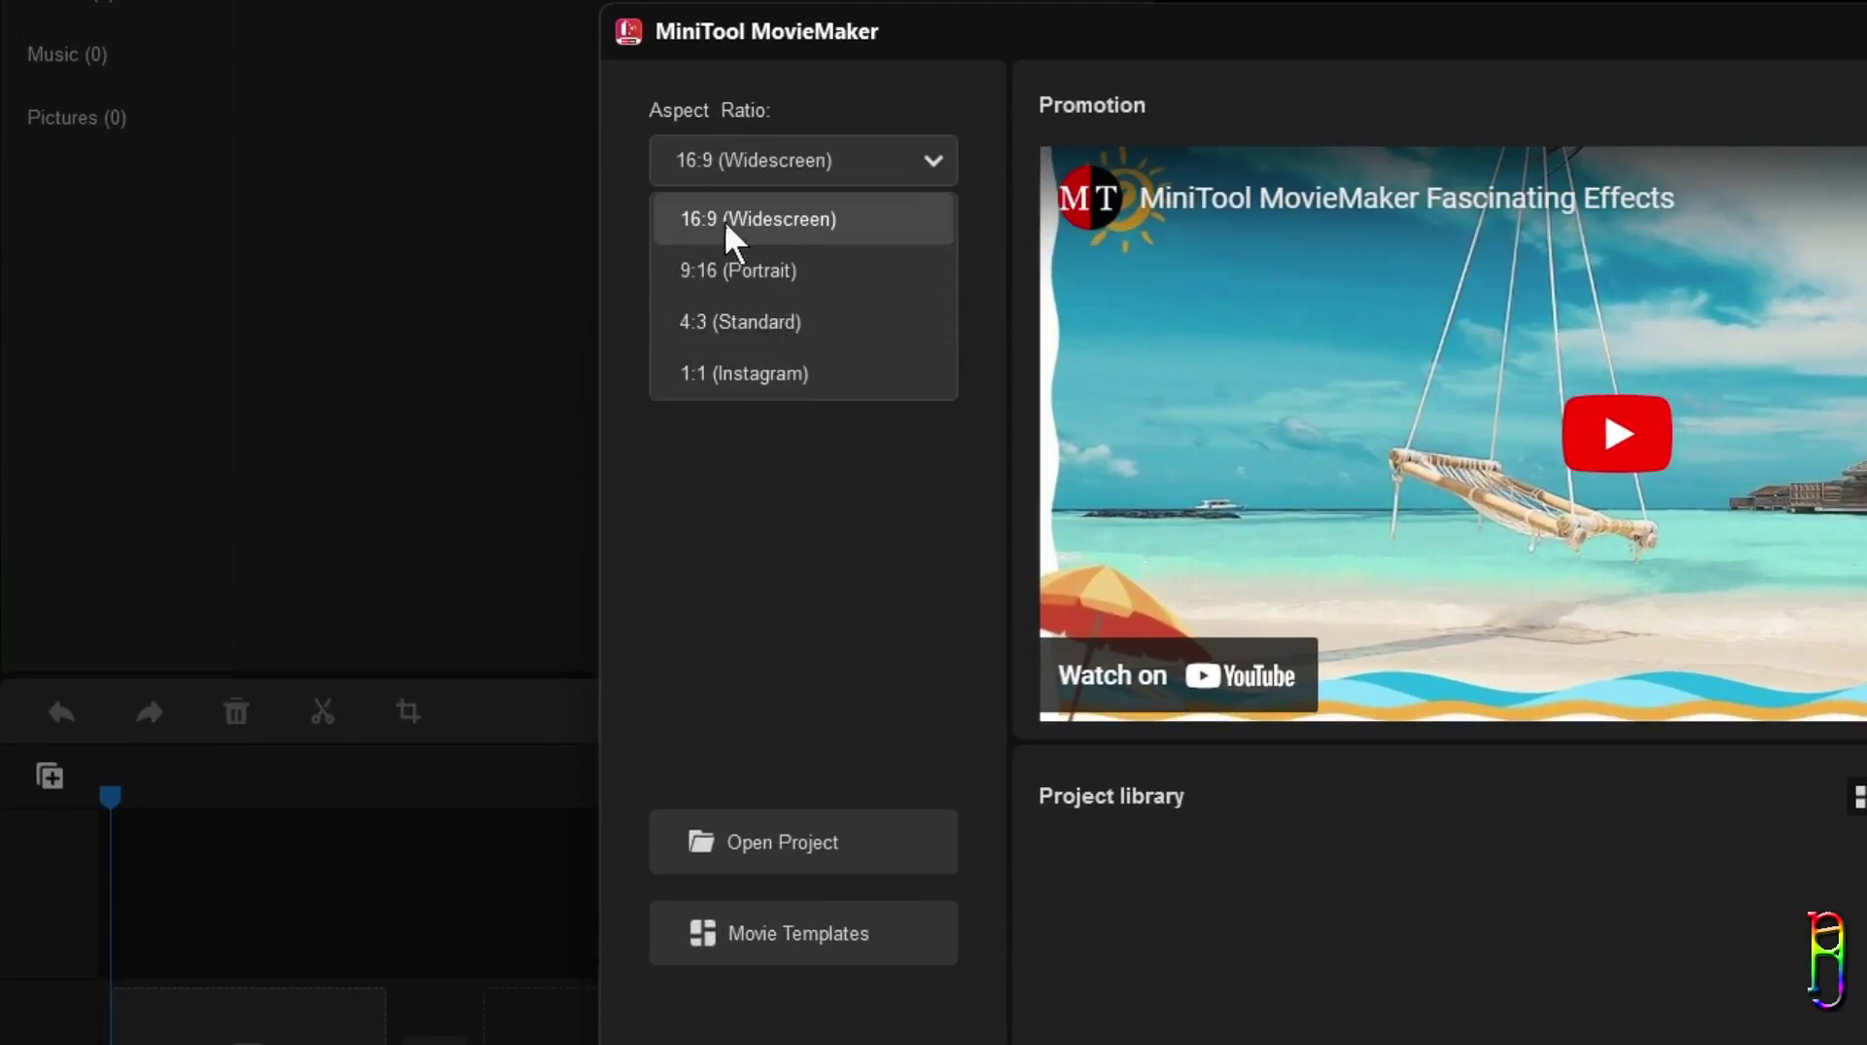
left_click(778, 218)
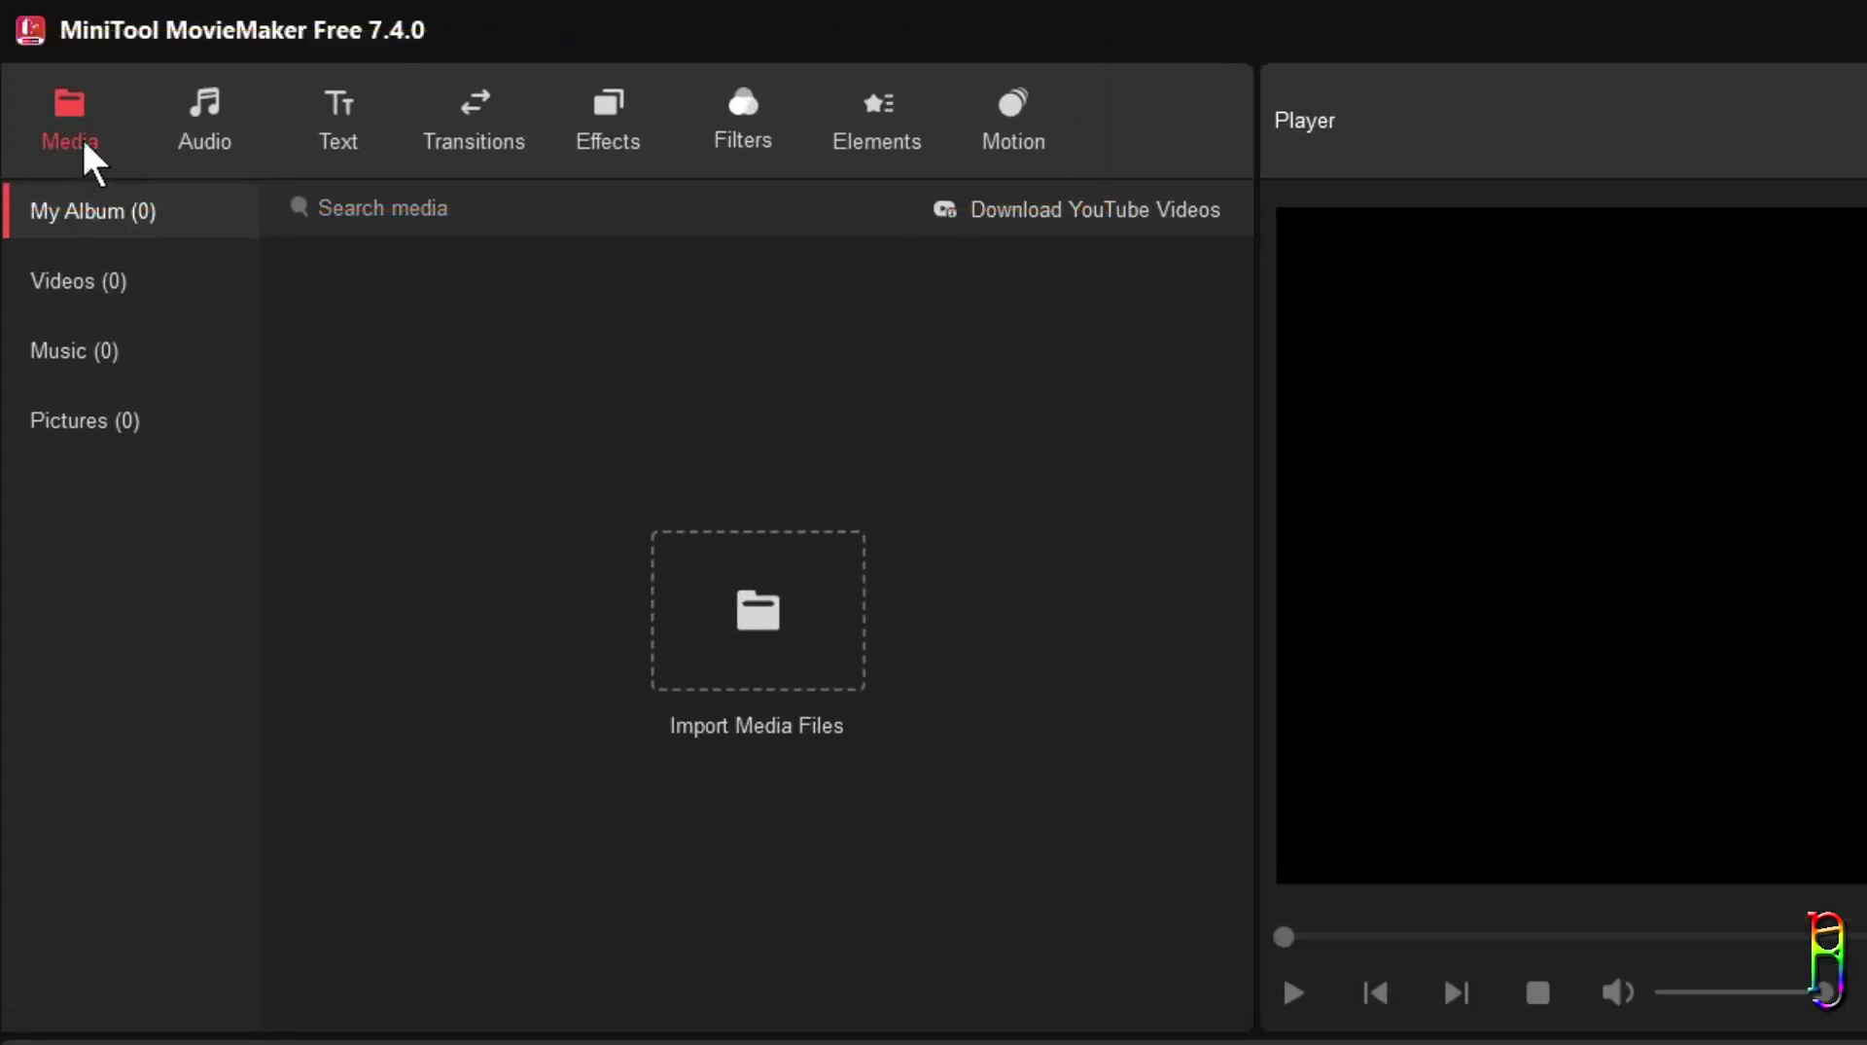
left_click(231, 112)
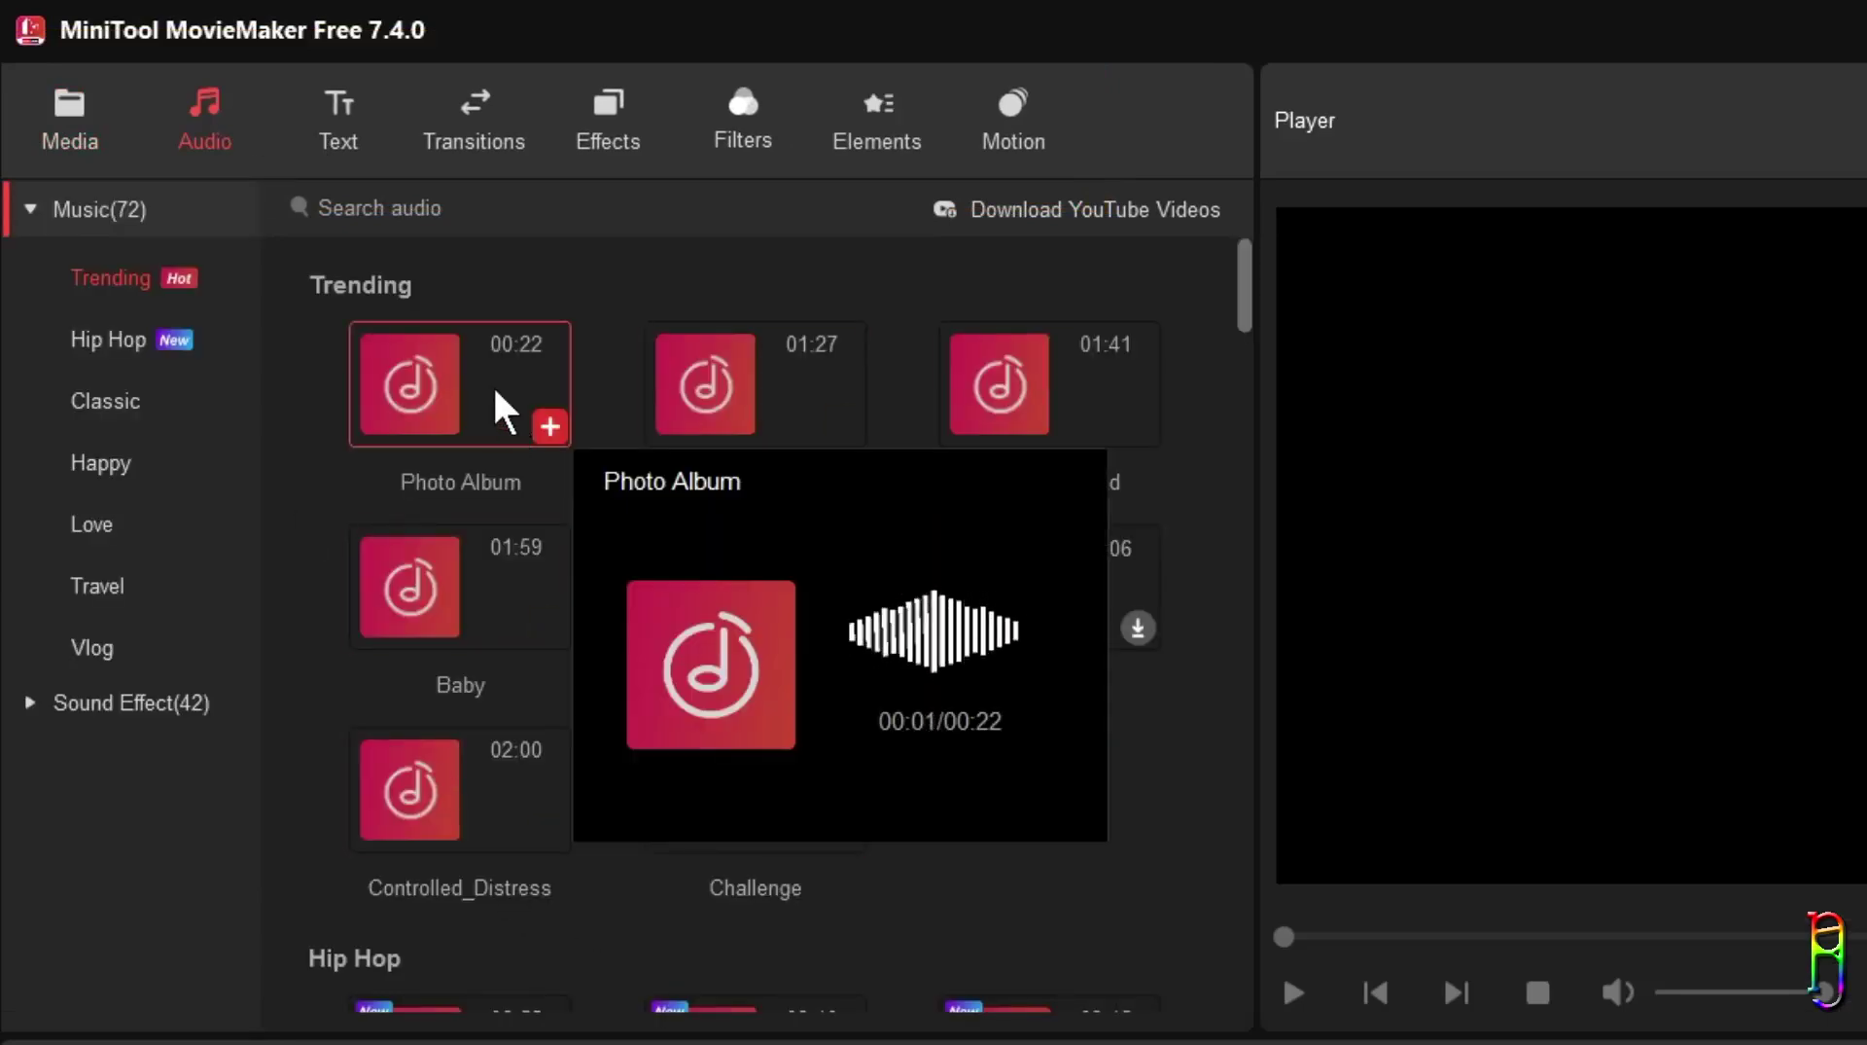
left_click(123, 342)
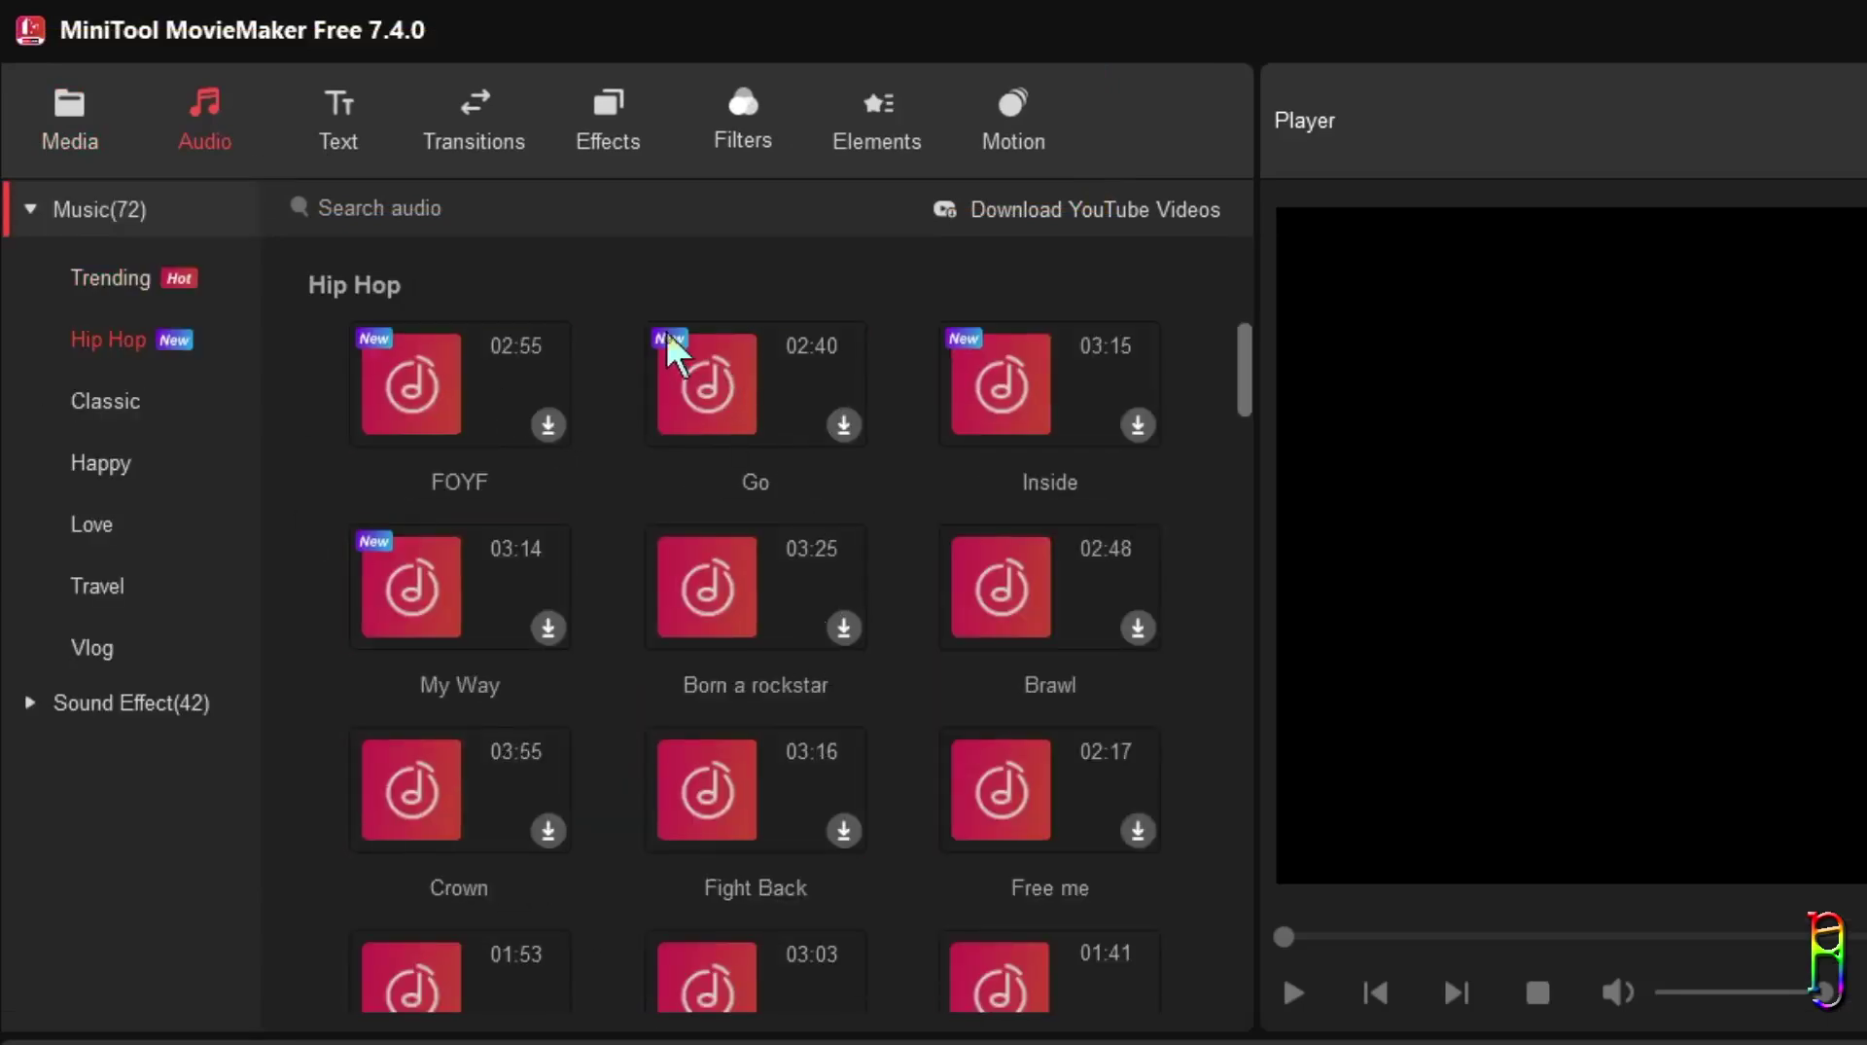
left_click(107, 402)
left_click(194, 708)
left_click(124, 401)
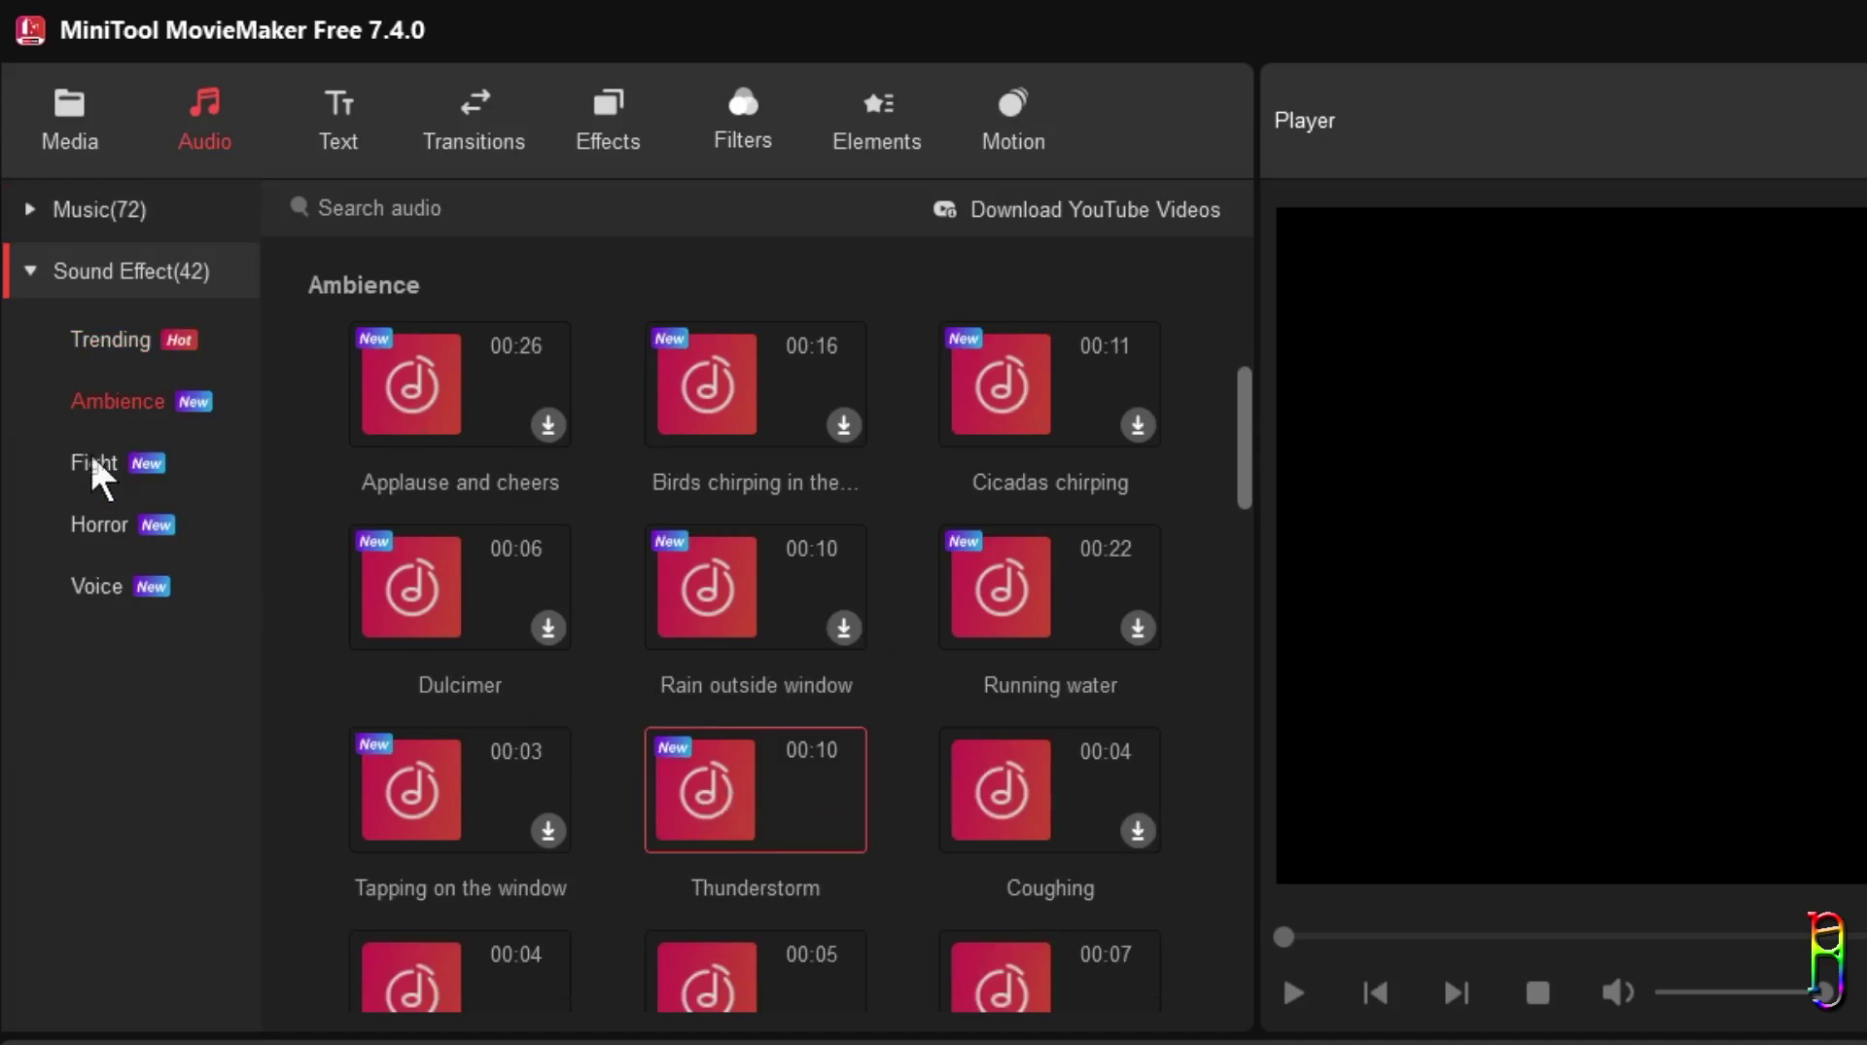
left_click(342, 124)
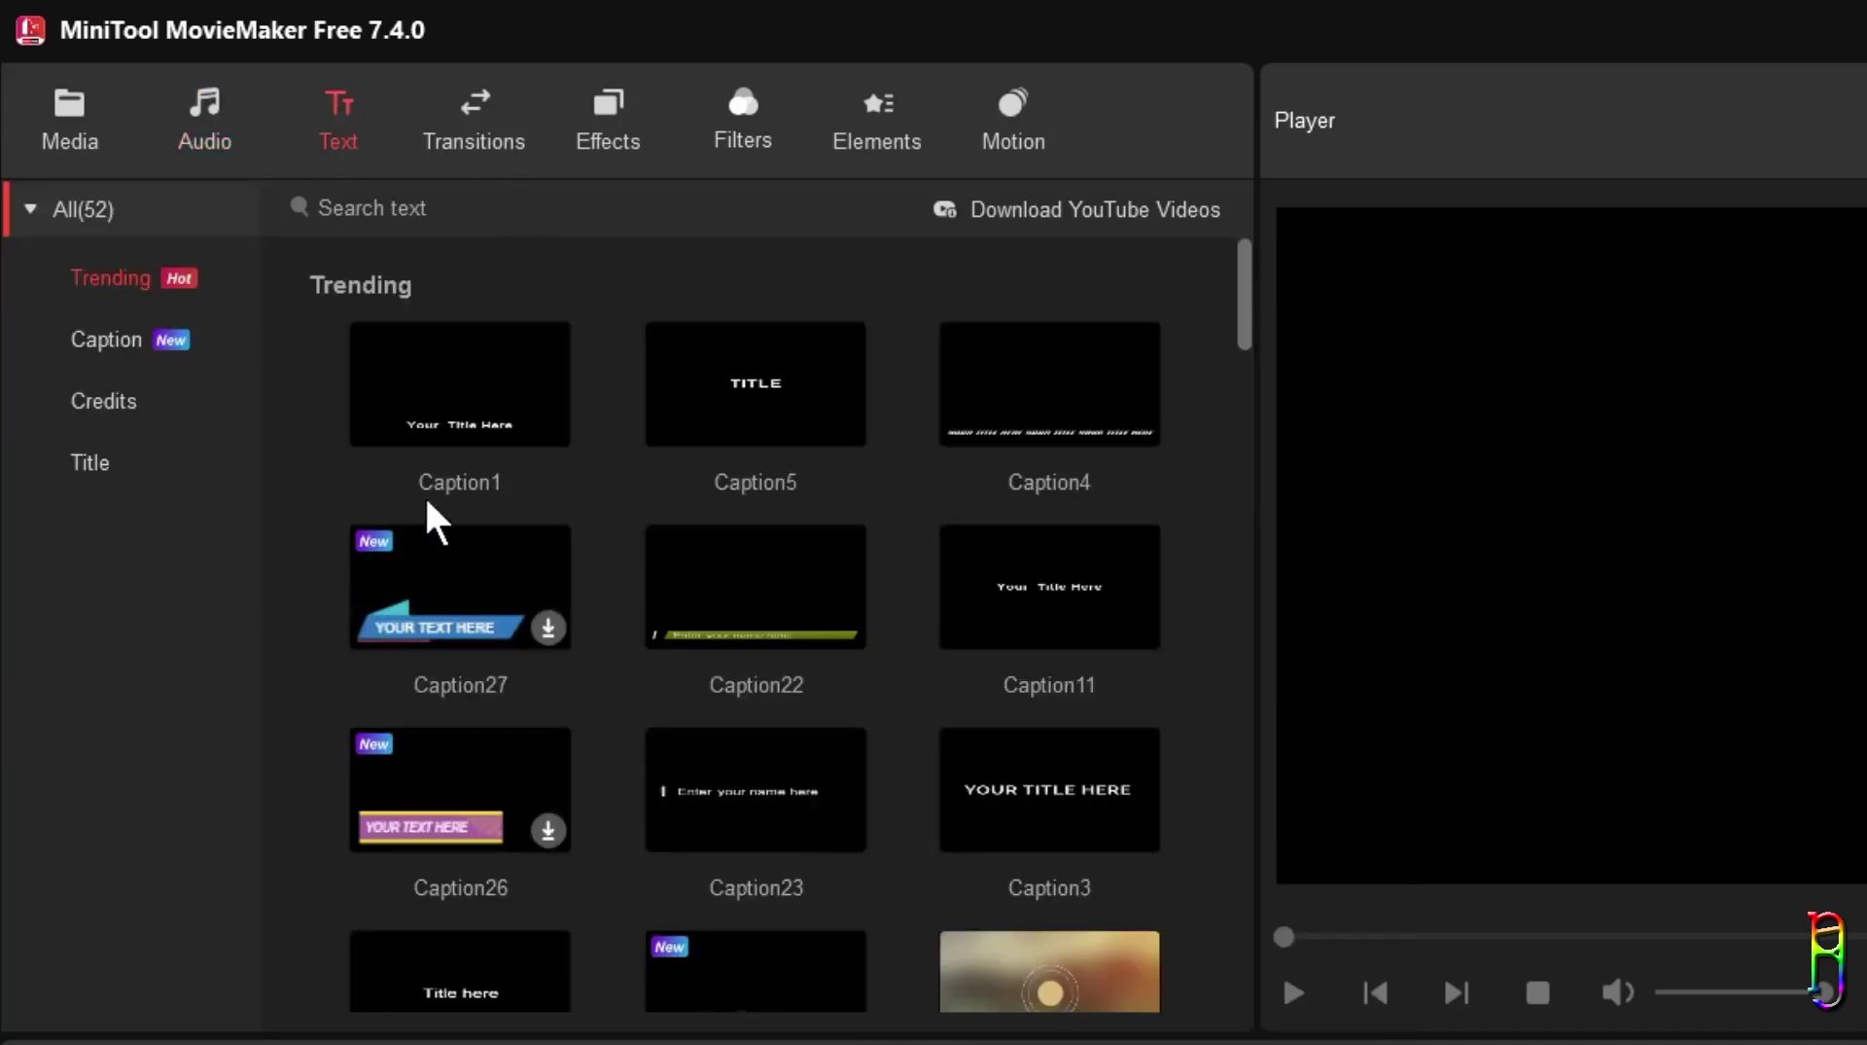
left_click(472, 404)
mouse_move(420, 398)
mouse_move(725, 598)
left_click(141, 346)
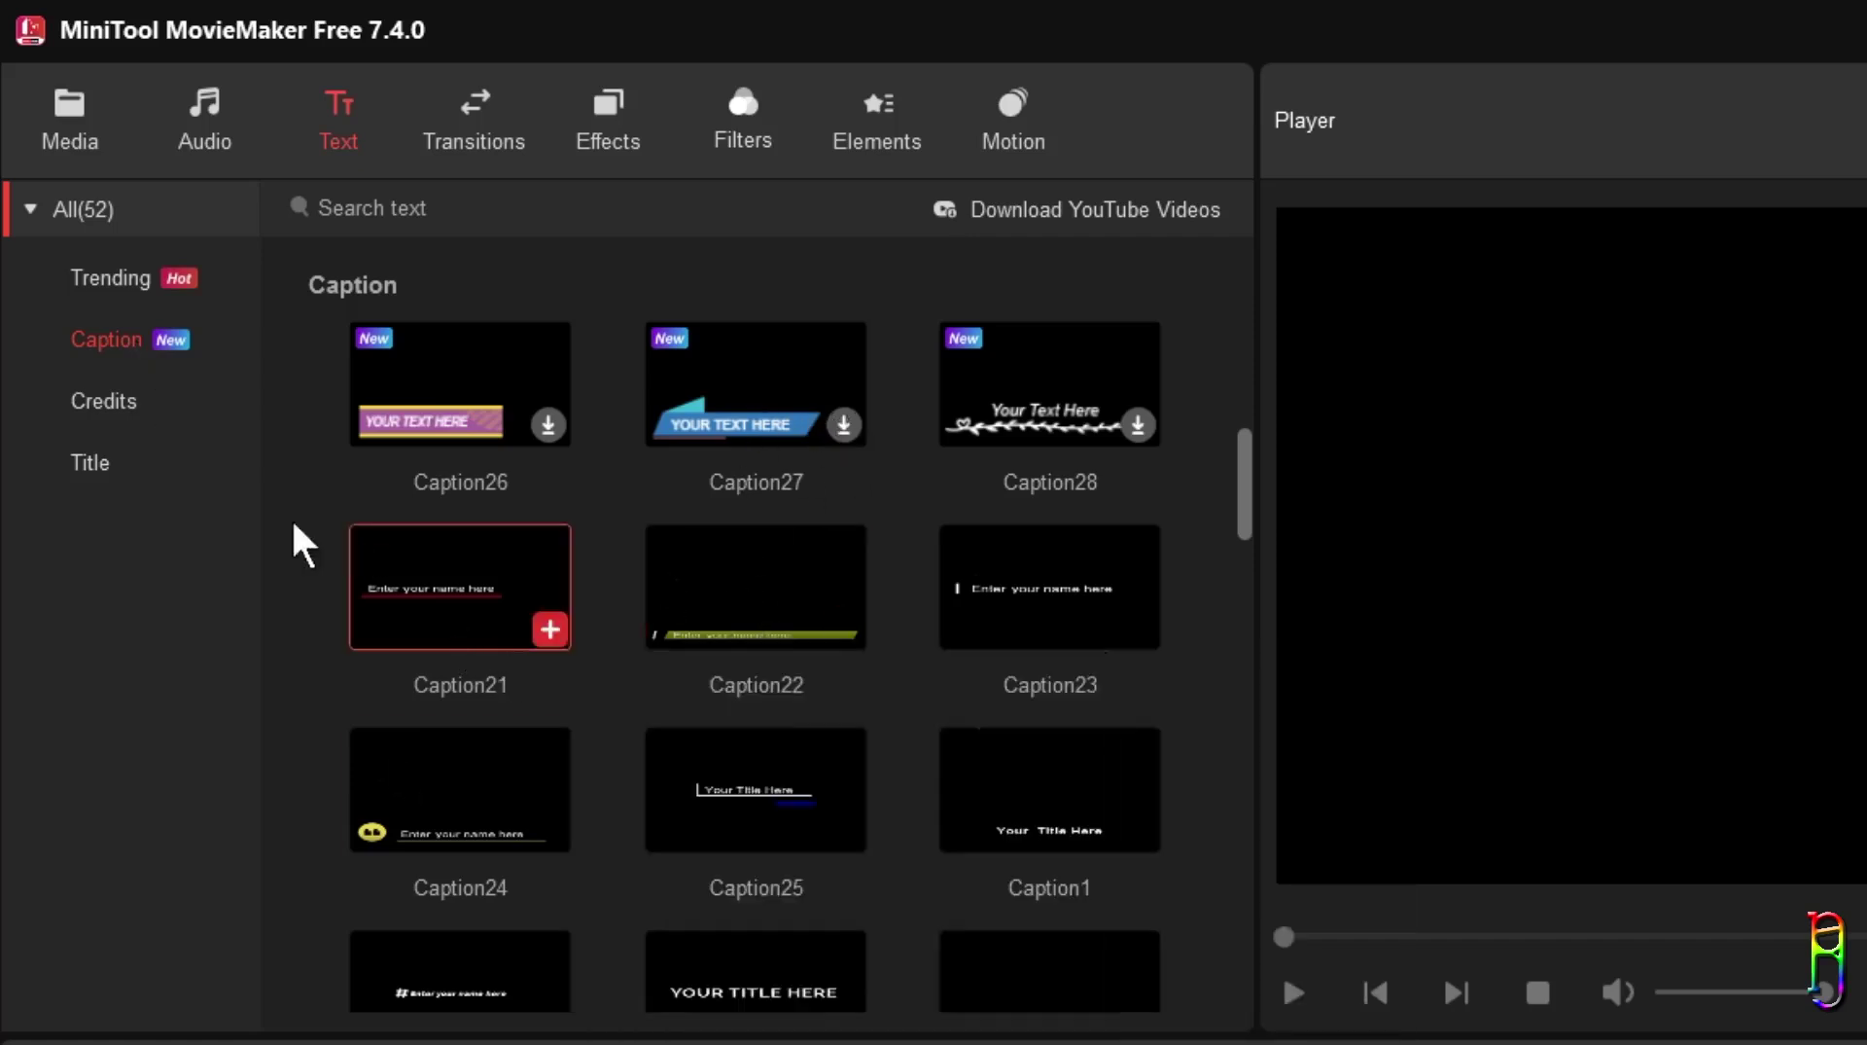
left_click(136, 404)
mouse_move(734, 645)
mouse_move(525, 440)
left_click(97, 467)
mouse_move(742, 623)
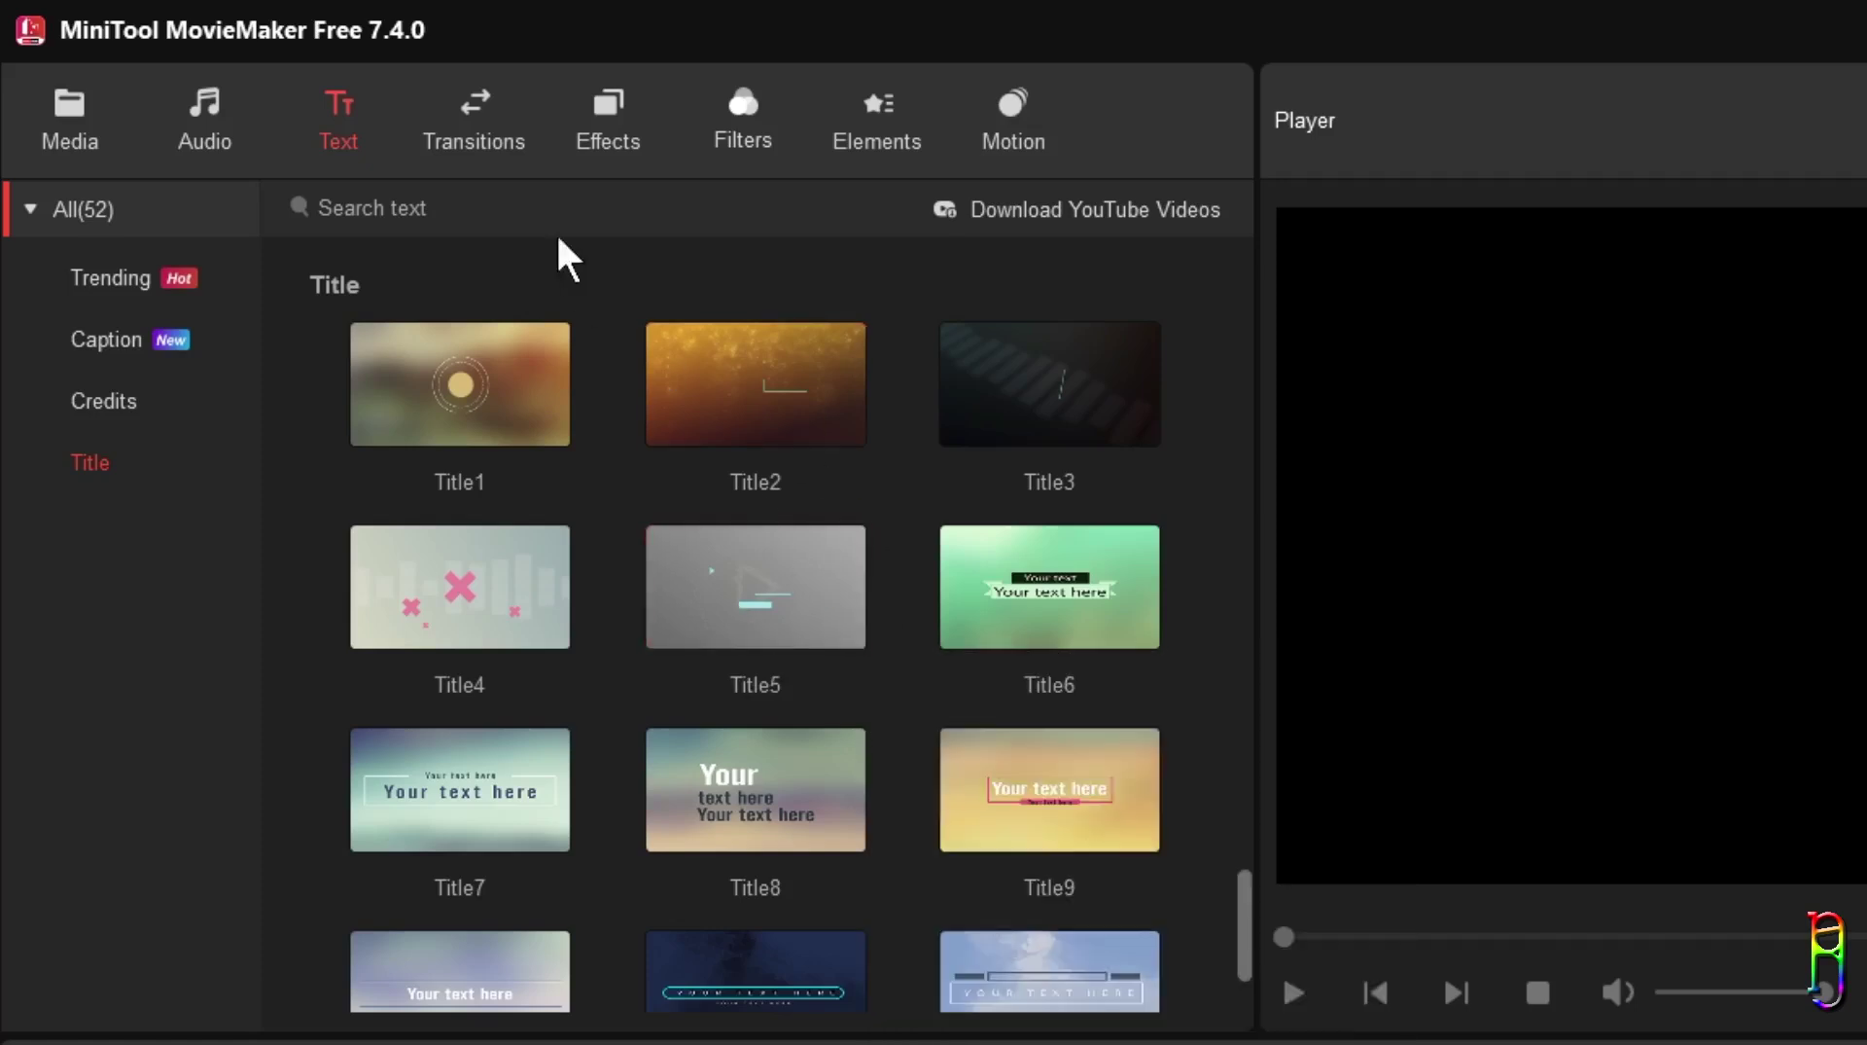
left_click(525, 160)
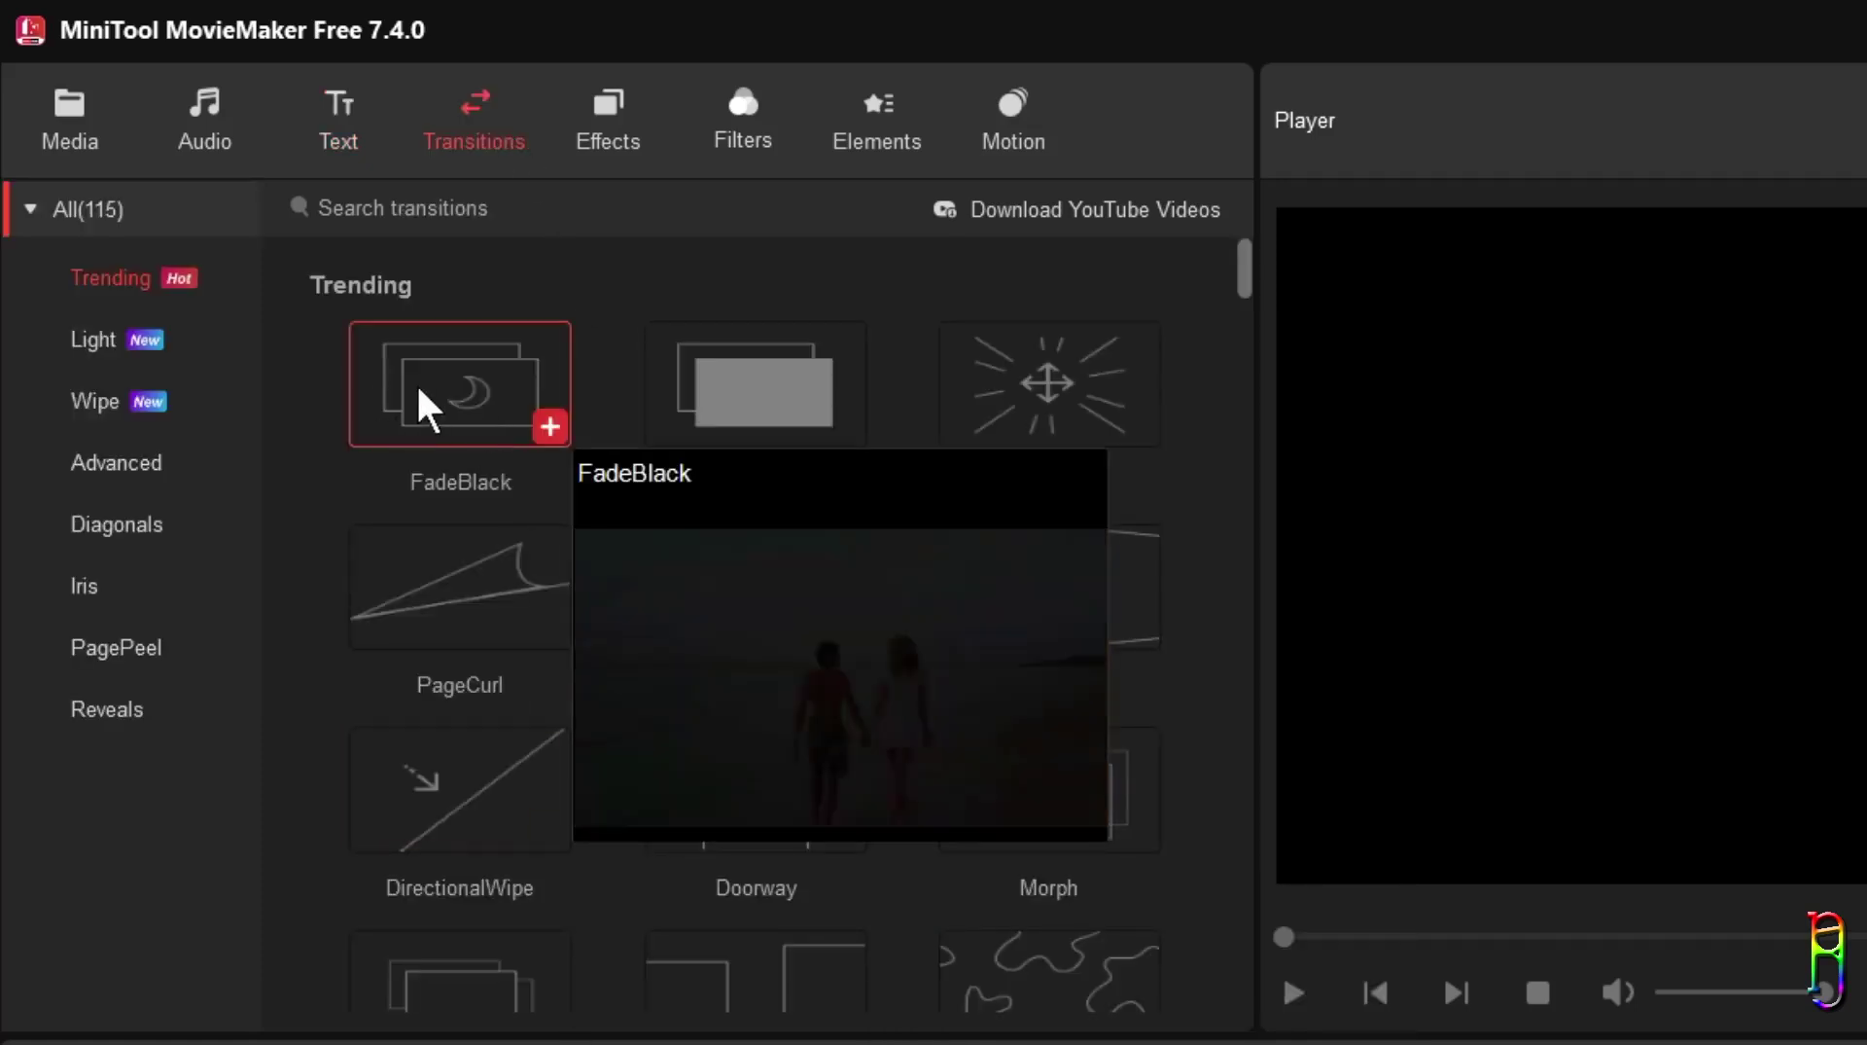
scroll(729, 535, "down", 5)
scroll(754, 623, "down", 10)
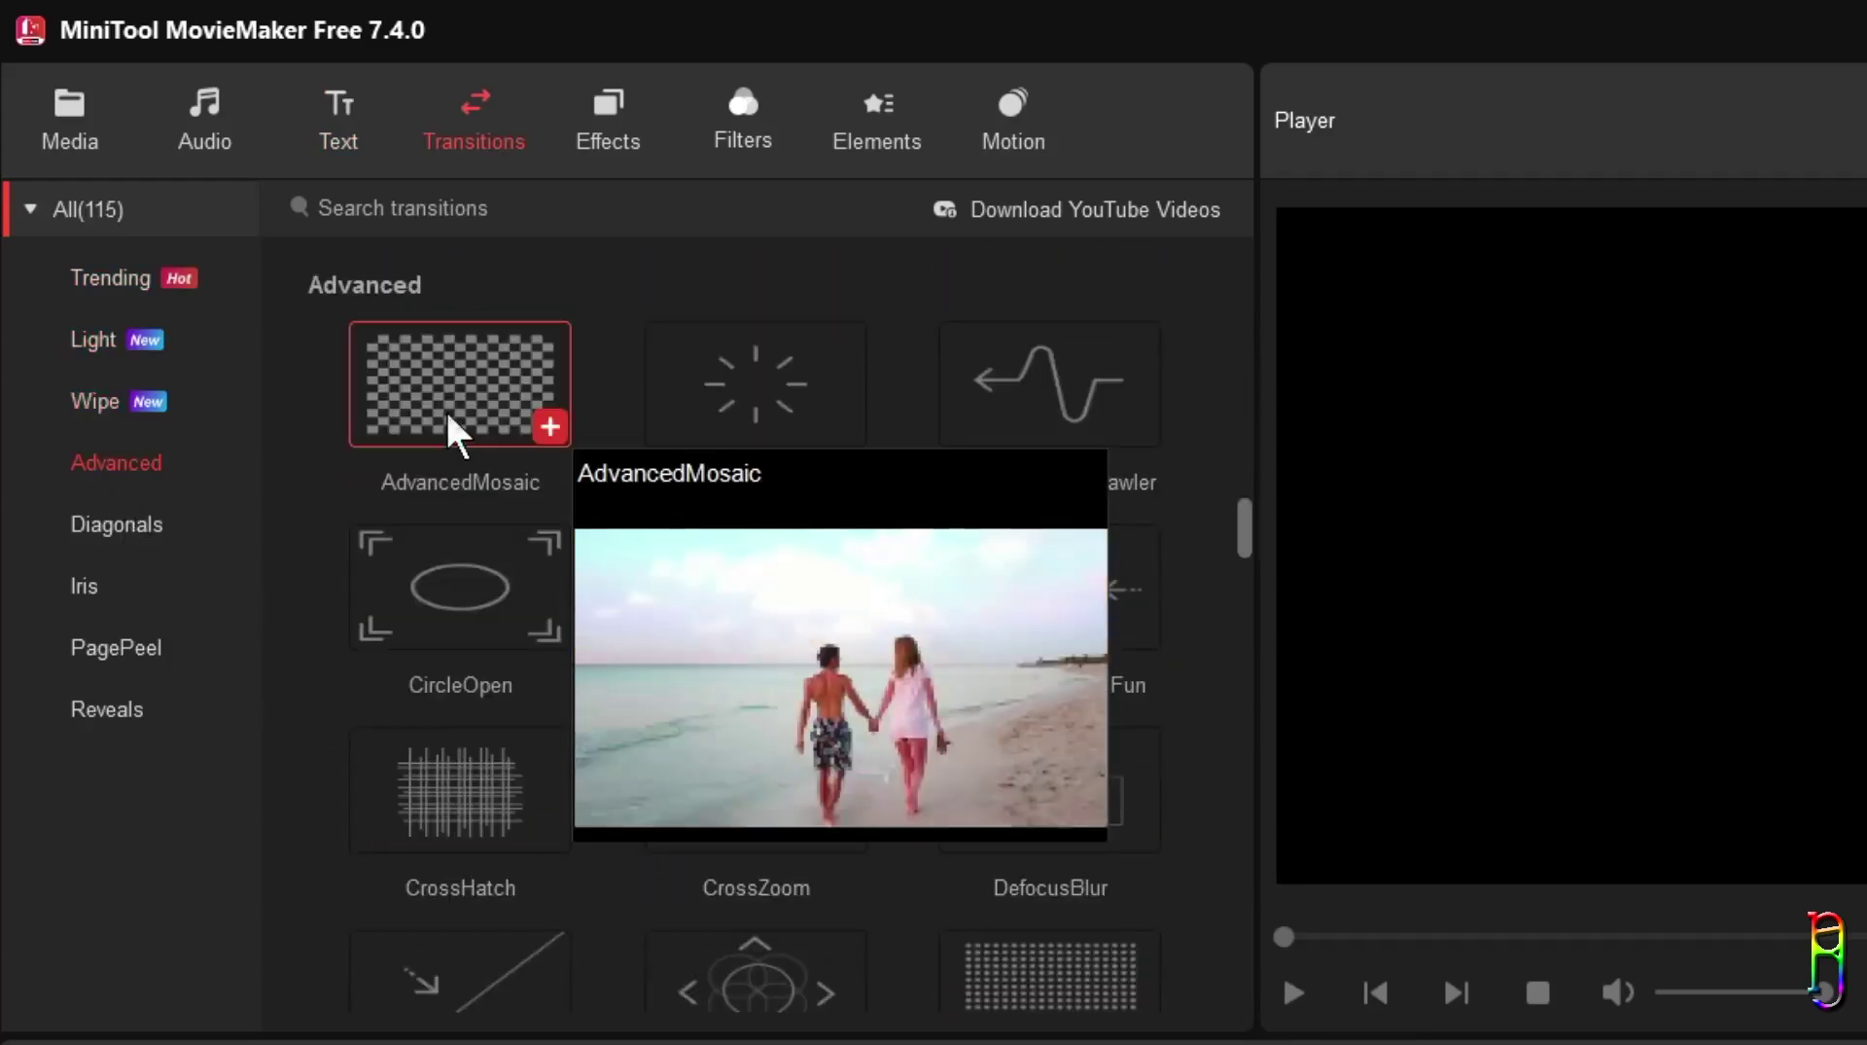
left_click(608, 121)
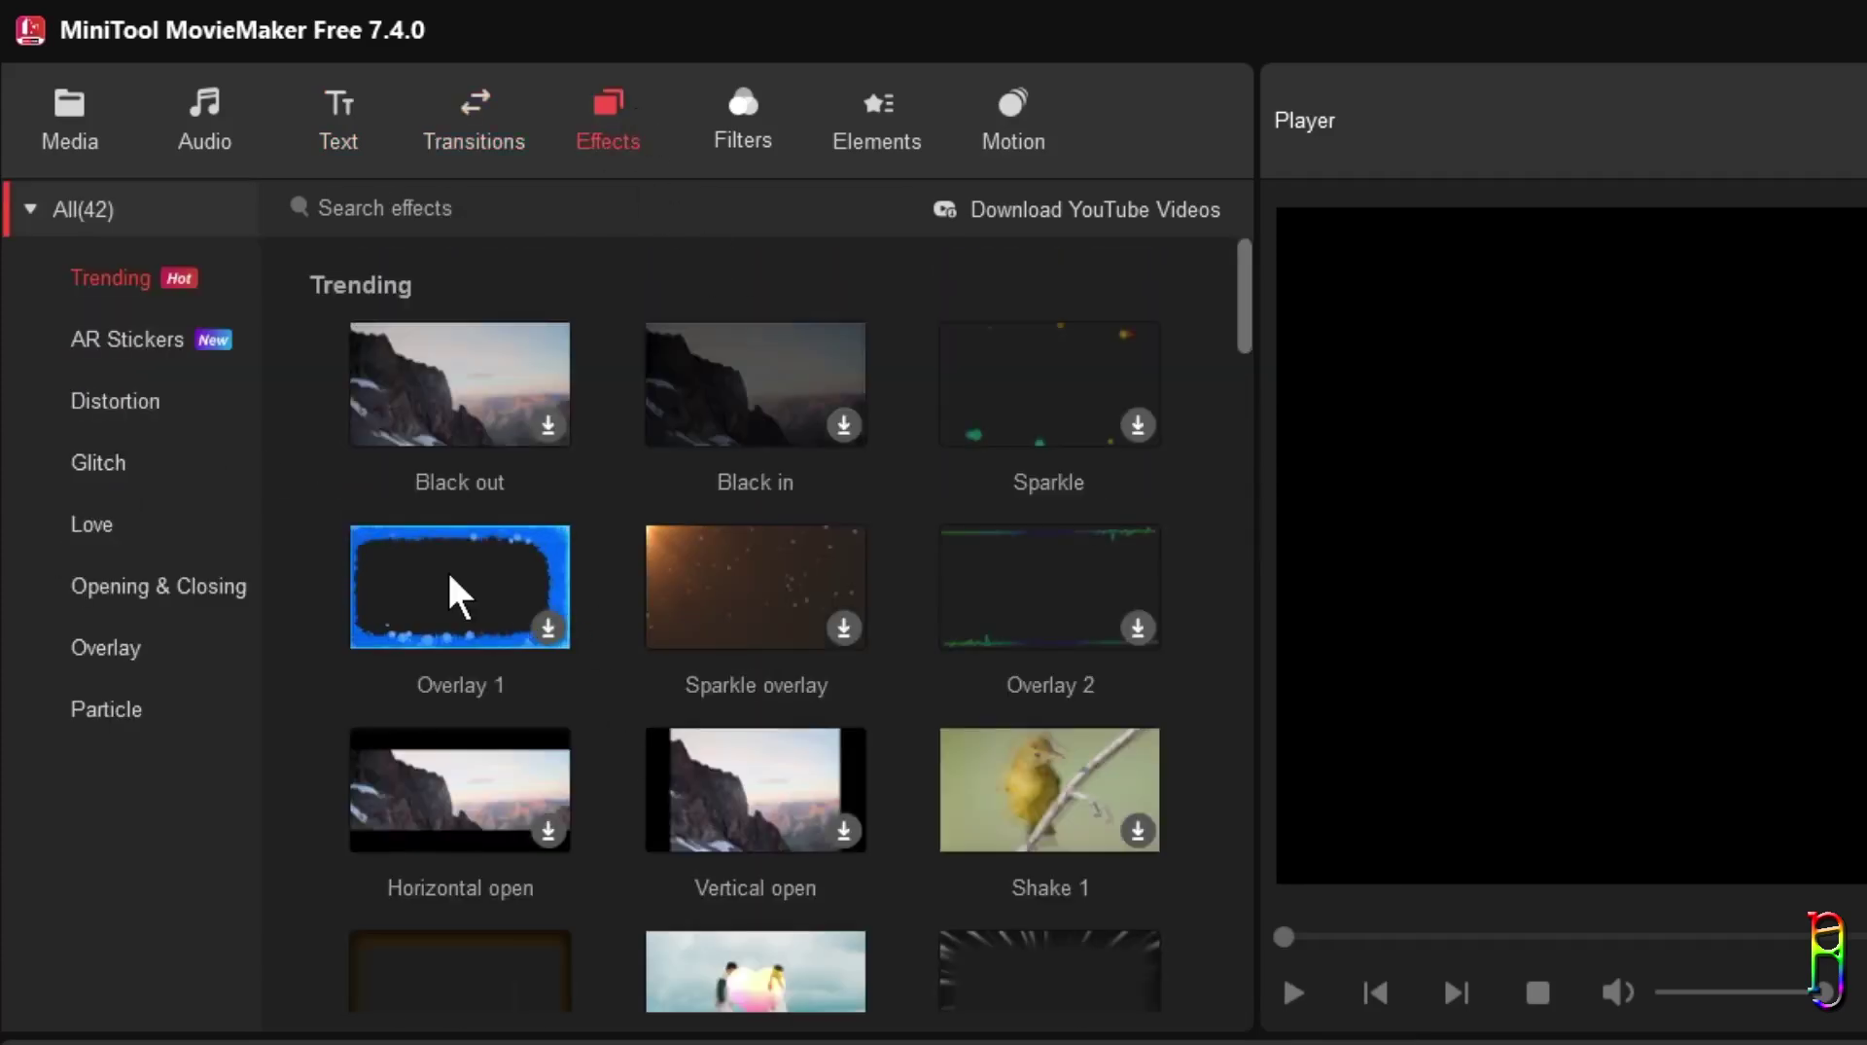
scroll(924, 676, "down", 2)
scroll(924, 676, "down", 3)
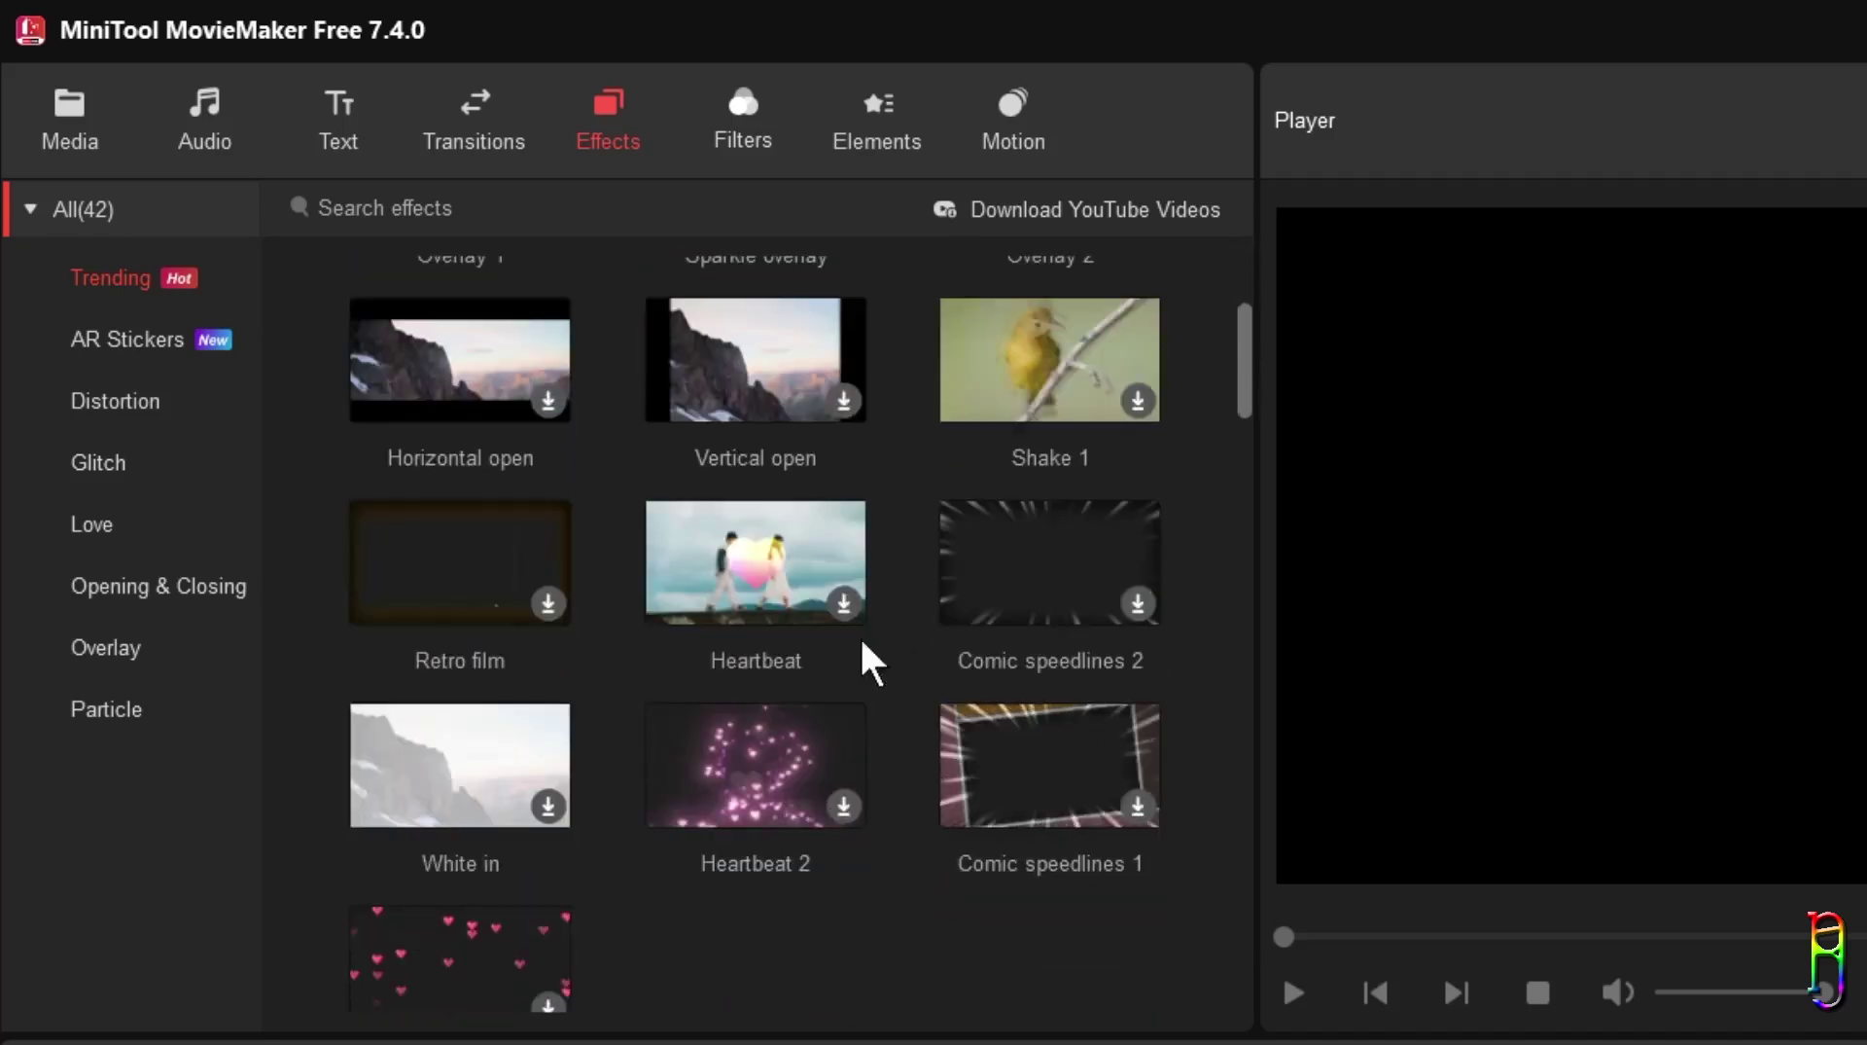
scroll(880, 666, "up", 4)
mouse_move(463, 529)
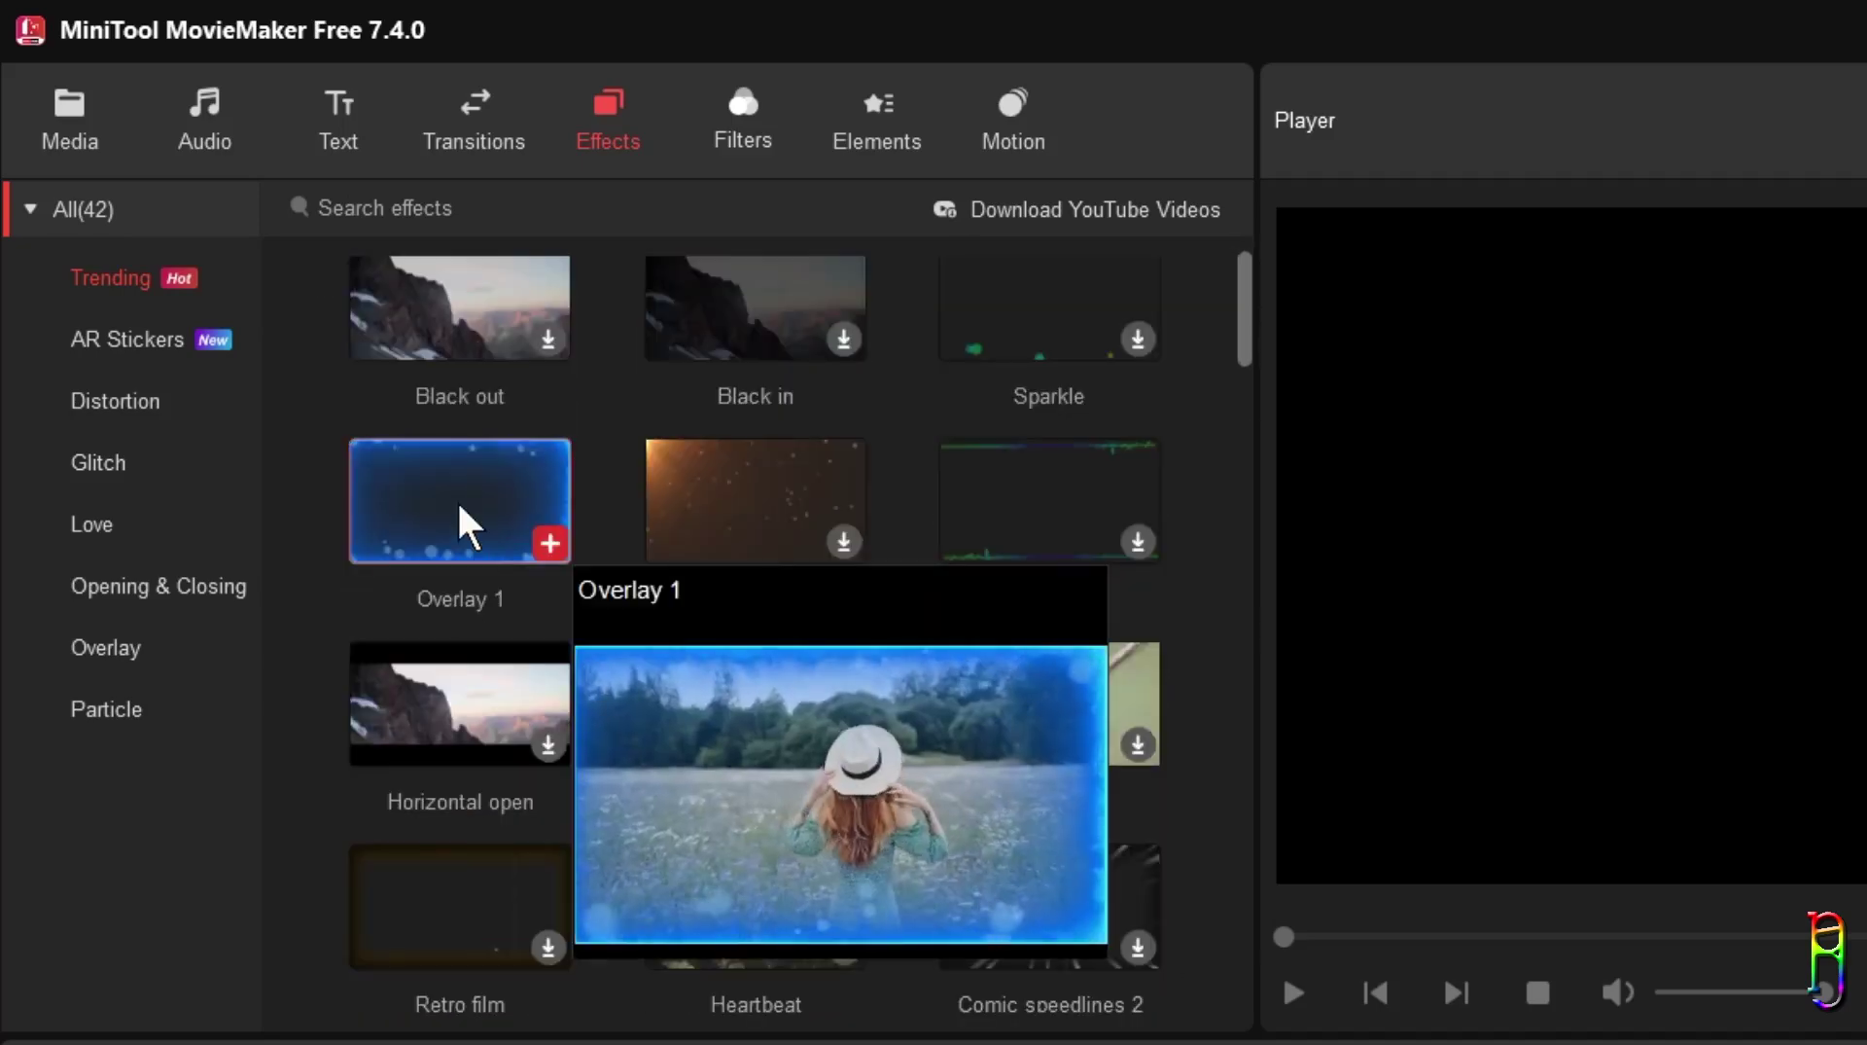
left_click(141, 408)
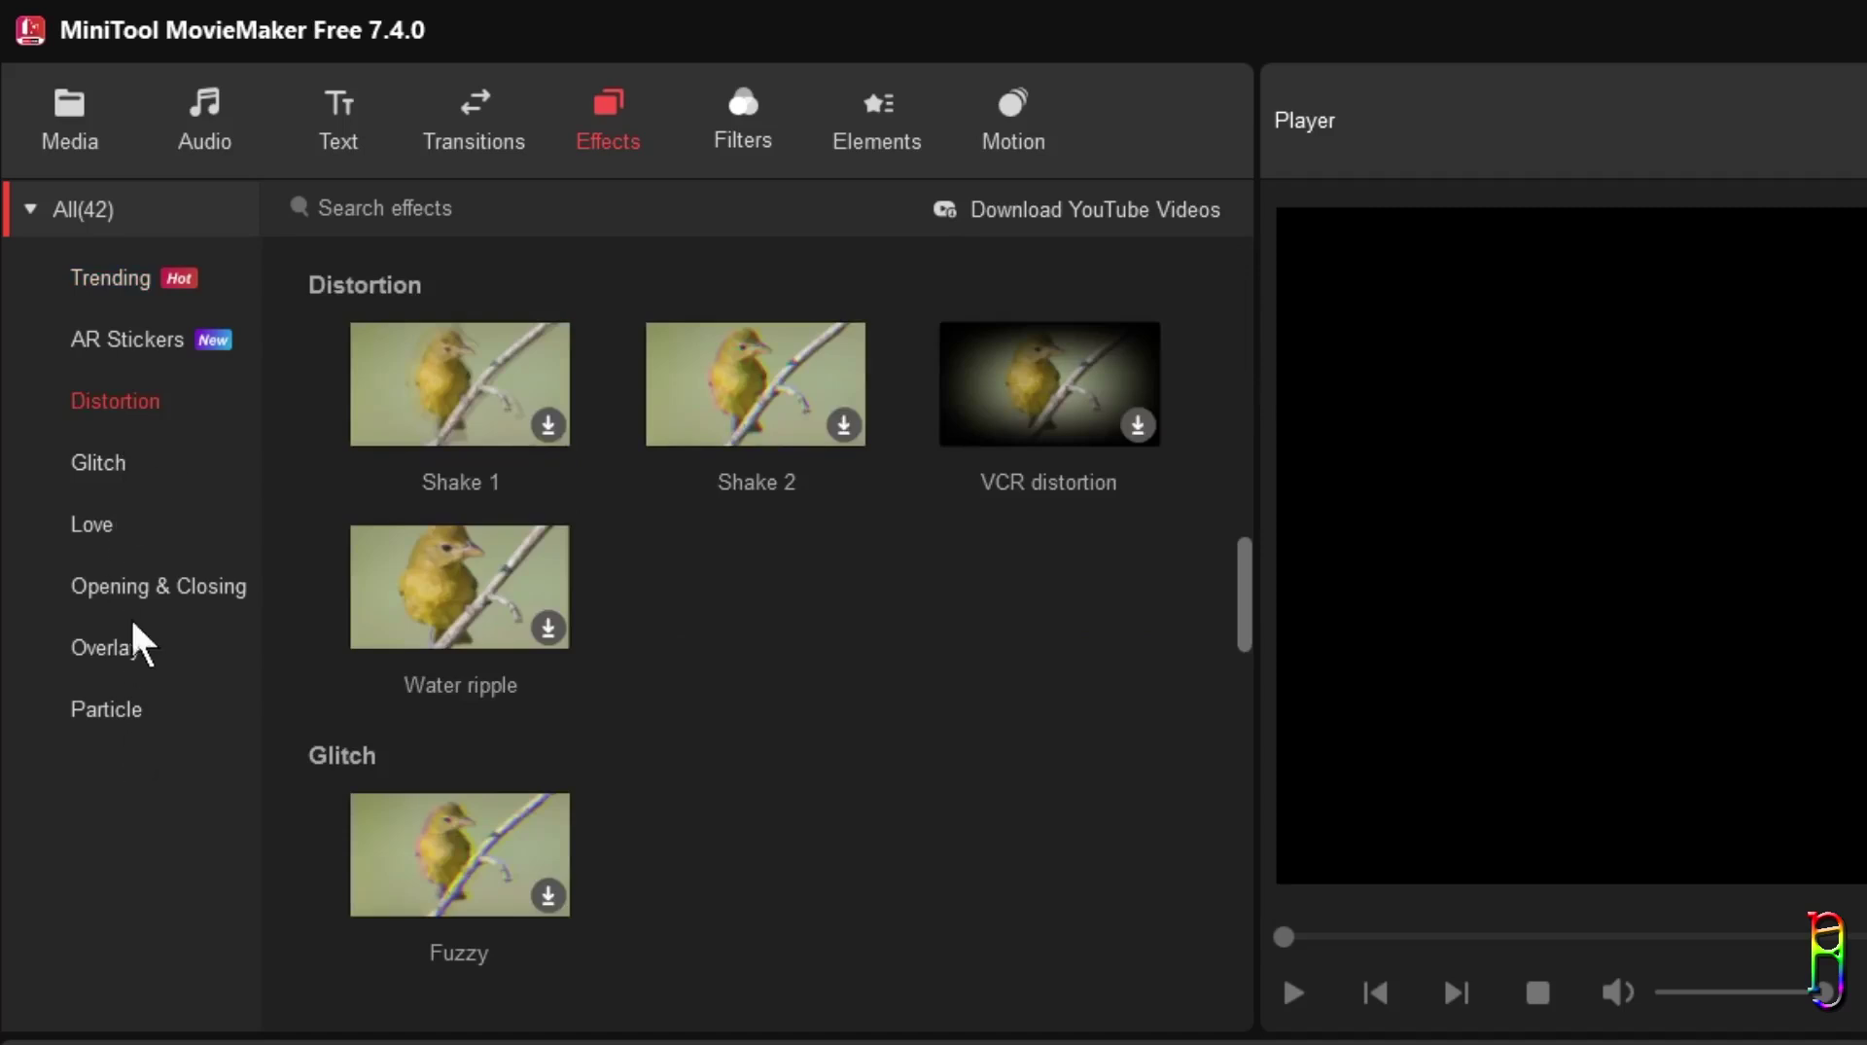
left_click(136, 608)
left_click(778, 131)
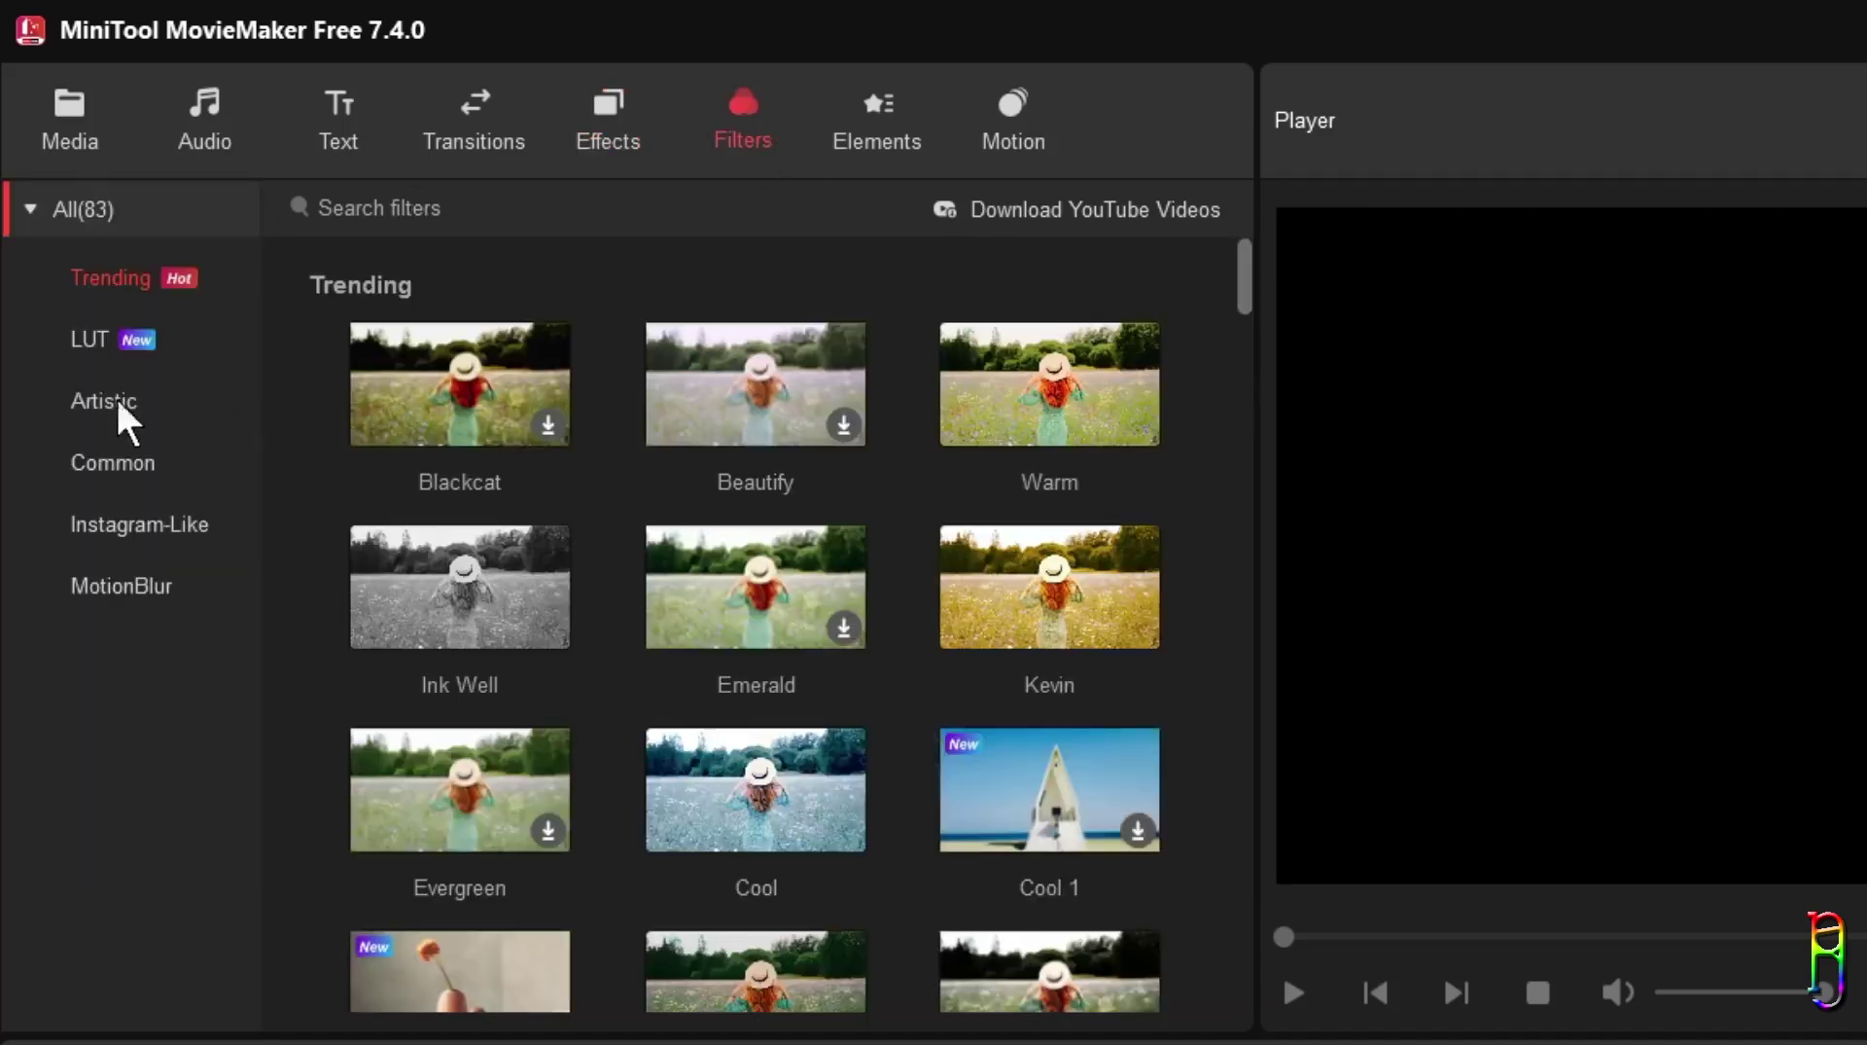
left_click(132, 465)
left_click(132, 525)
left_click(132, 586)
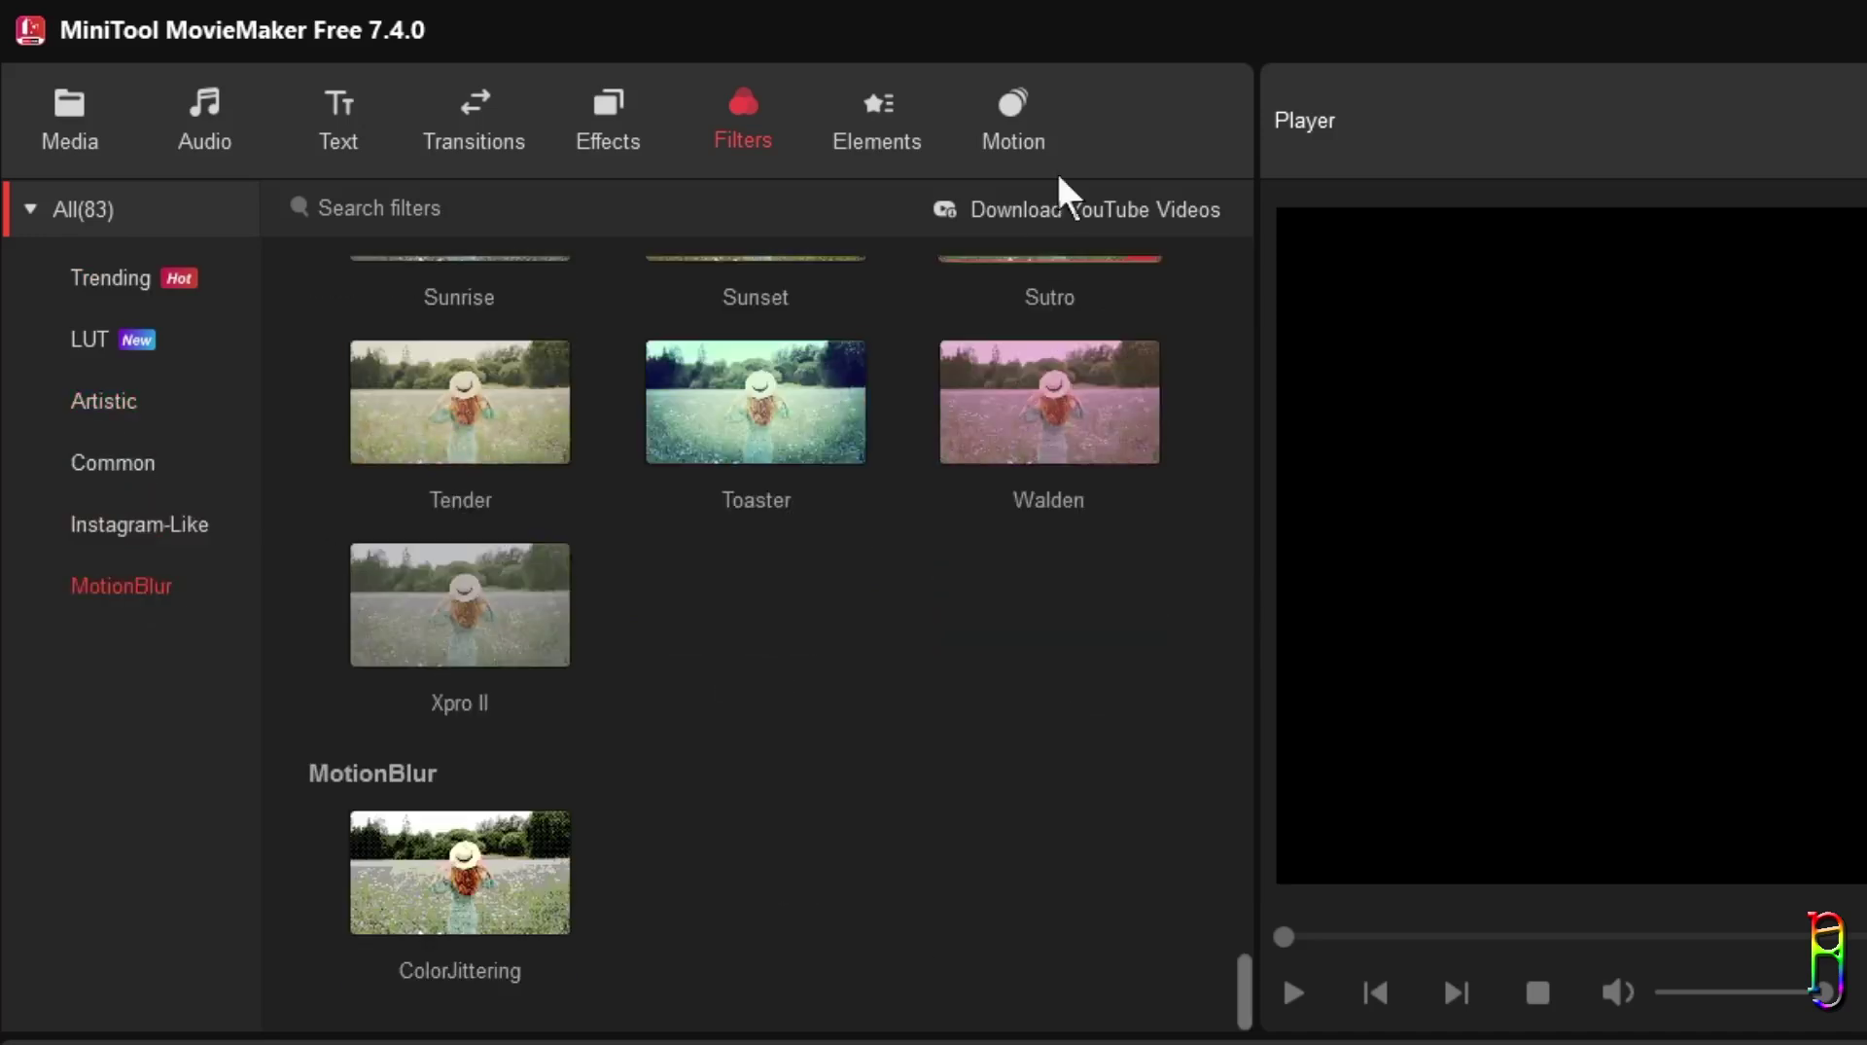
left_click(885, 127)
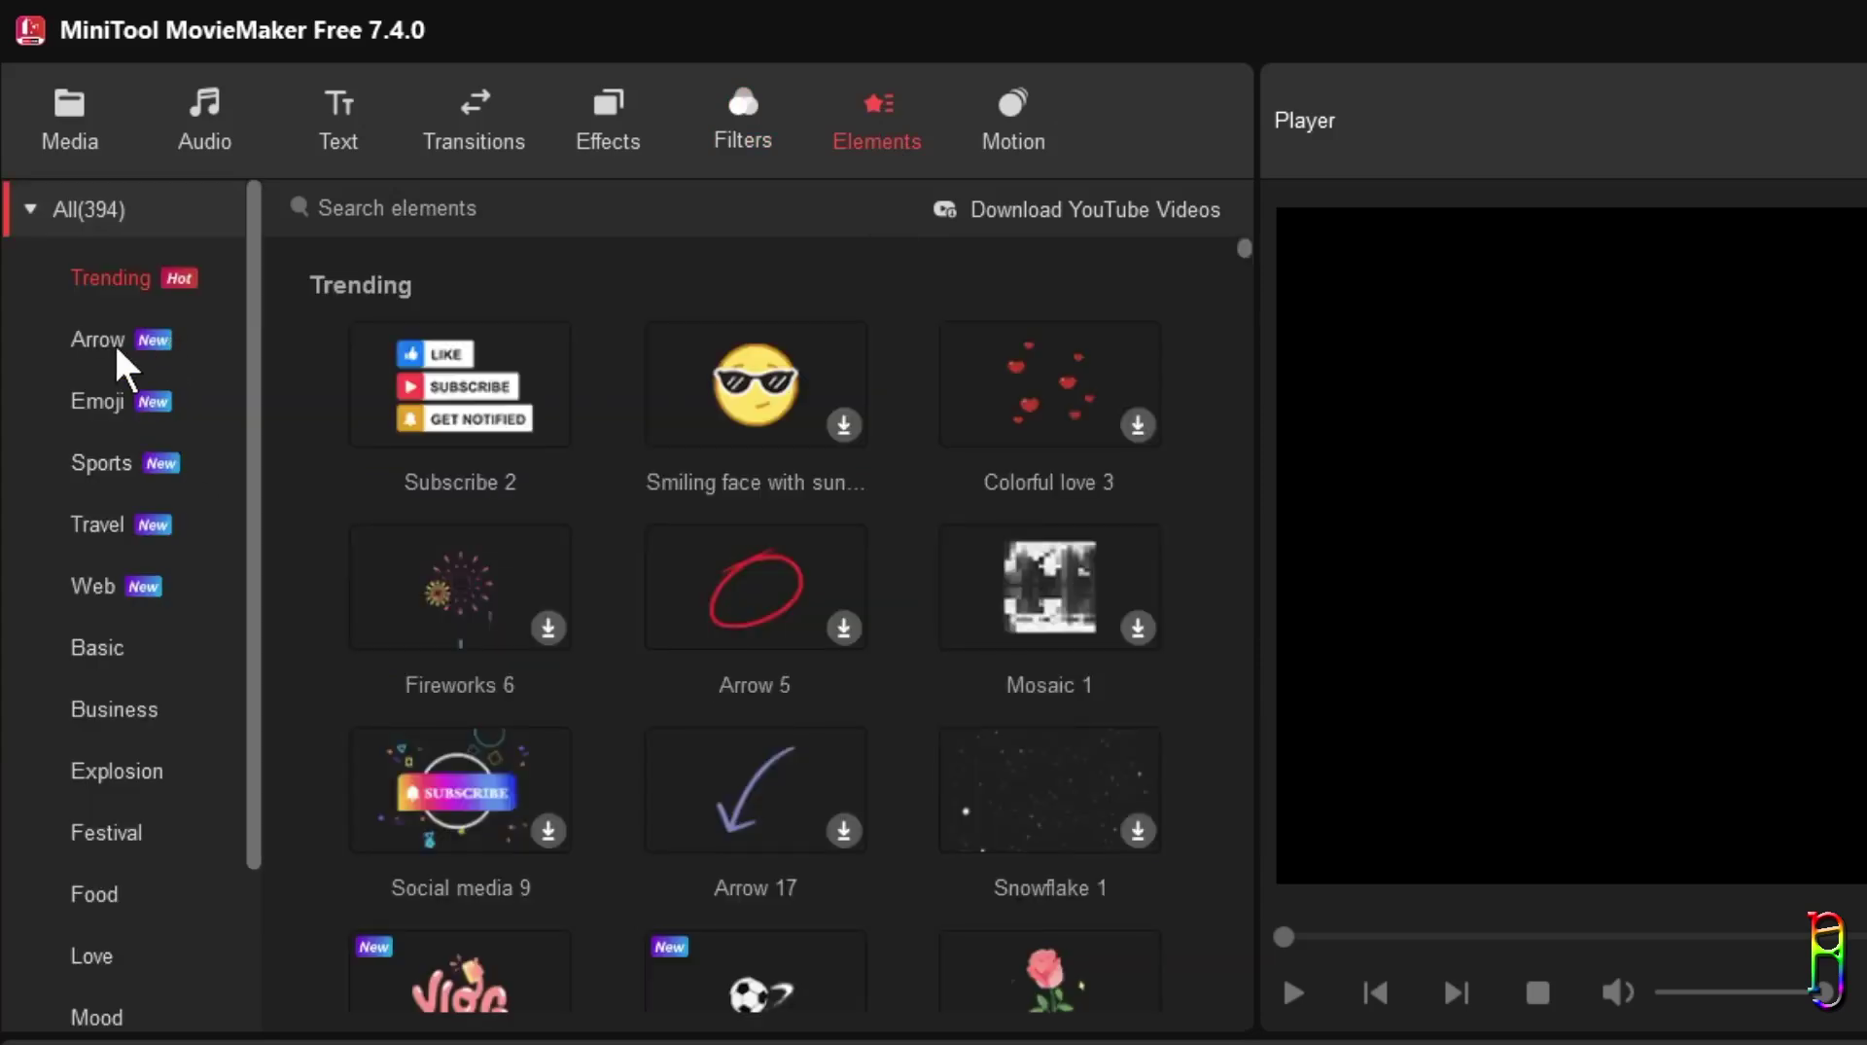
left_click(117, 352)
left_click(109, 461)
left_click(83, 588)
left_click(114, 710)
scroll(146, 865, "down", 2)
left_click(93, 846)
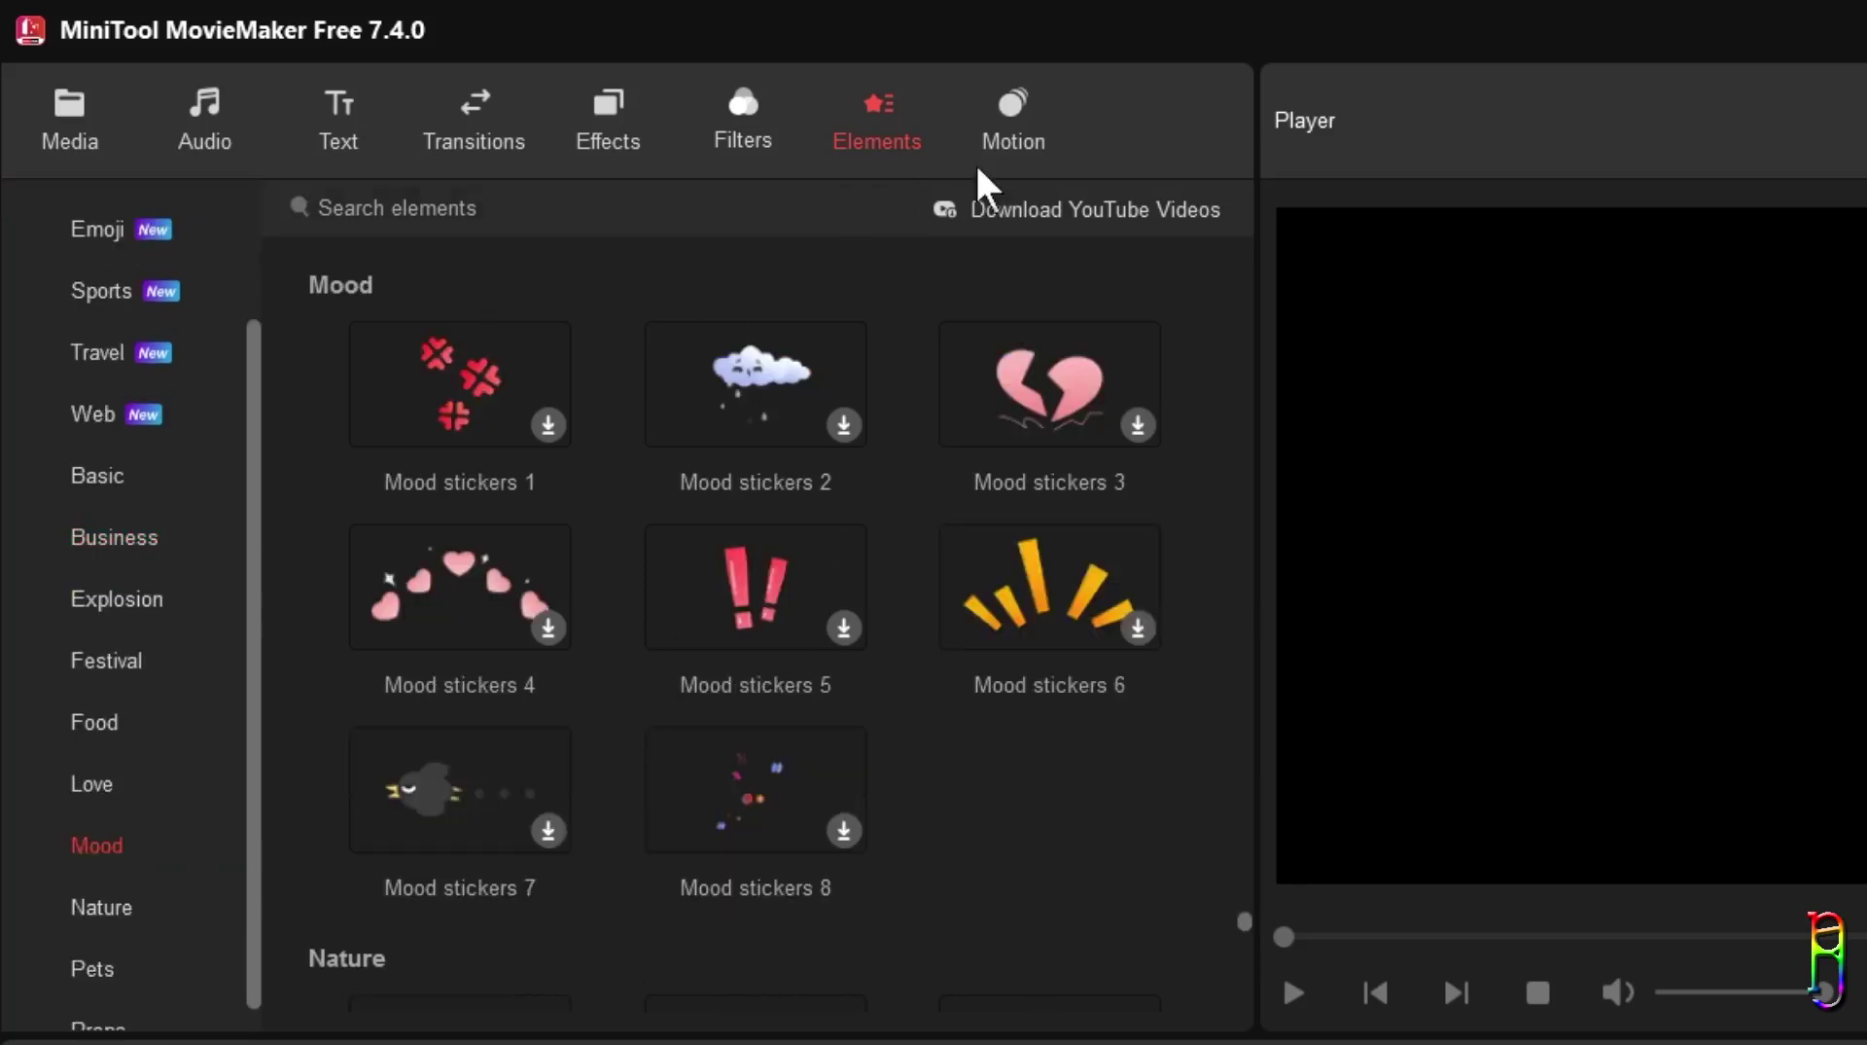
left_click(1017, 106)
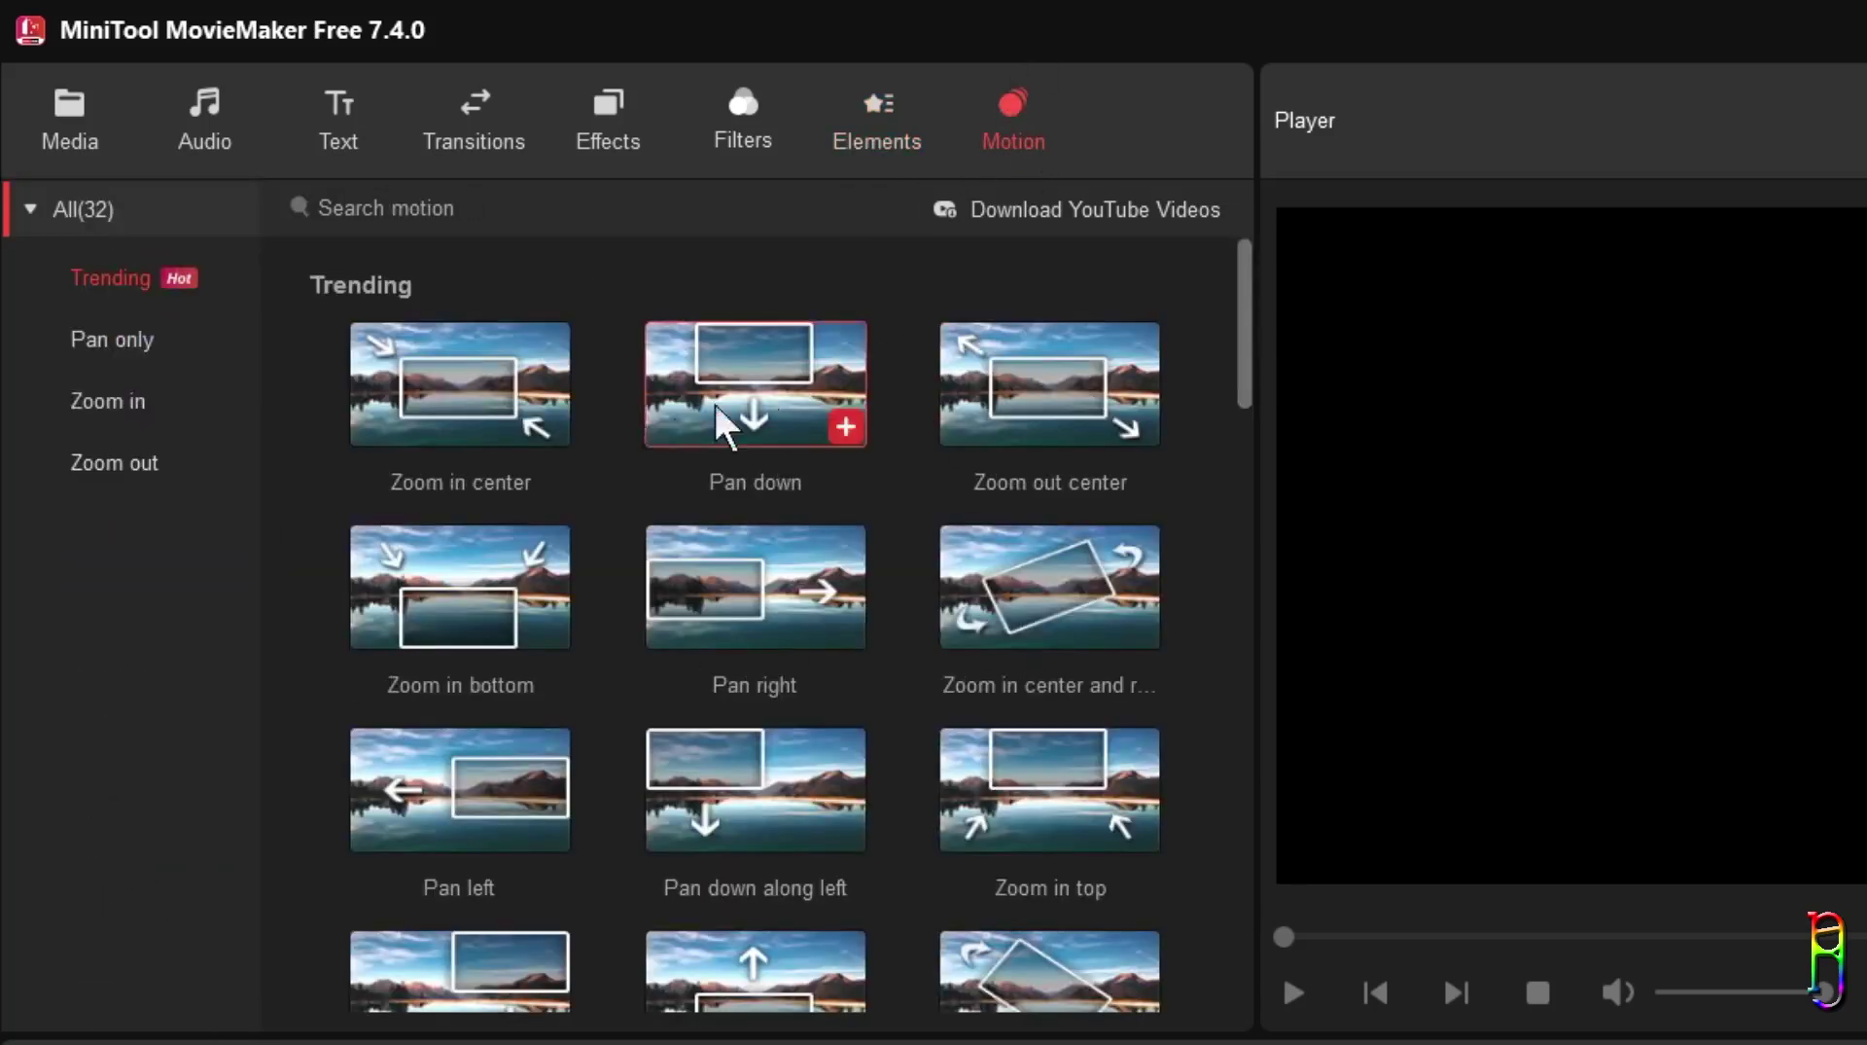
left_click(110, 351)
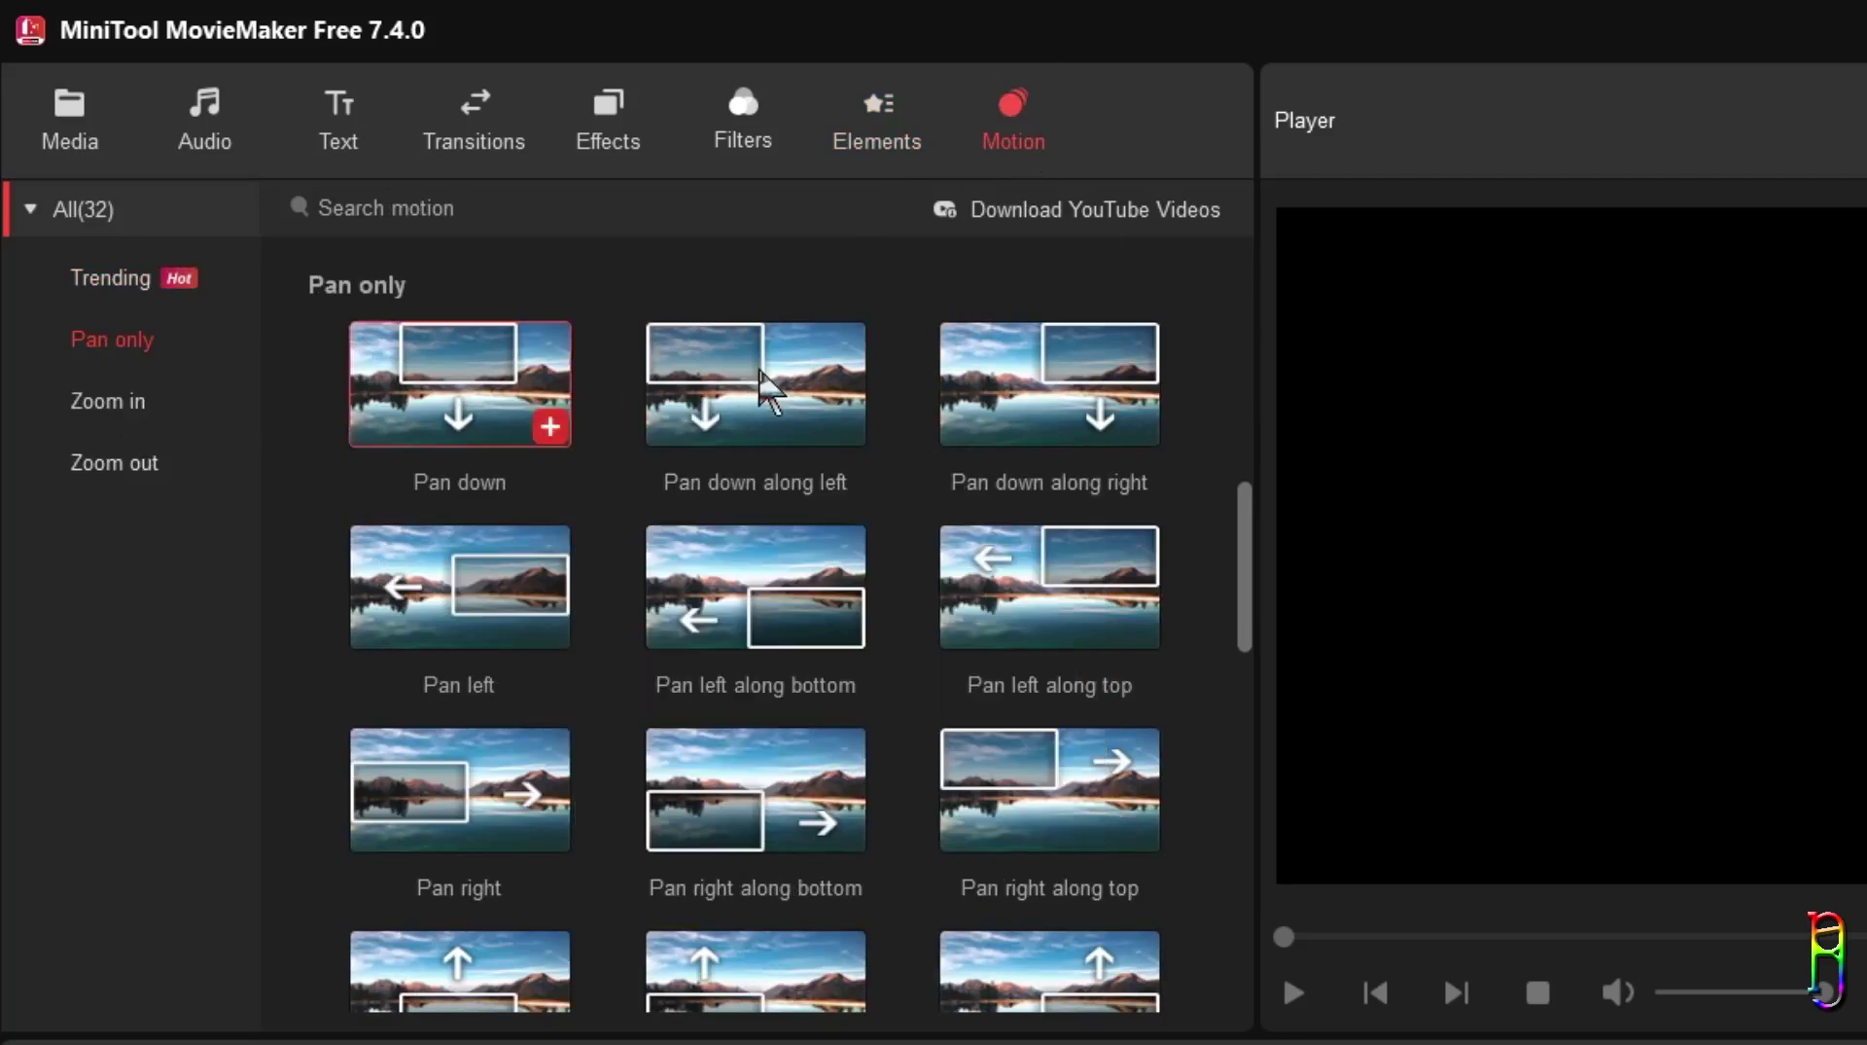
mouse_move(763, 404)
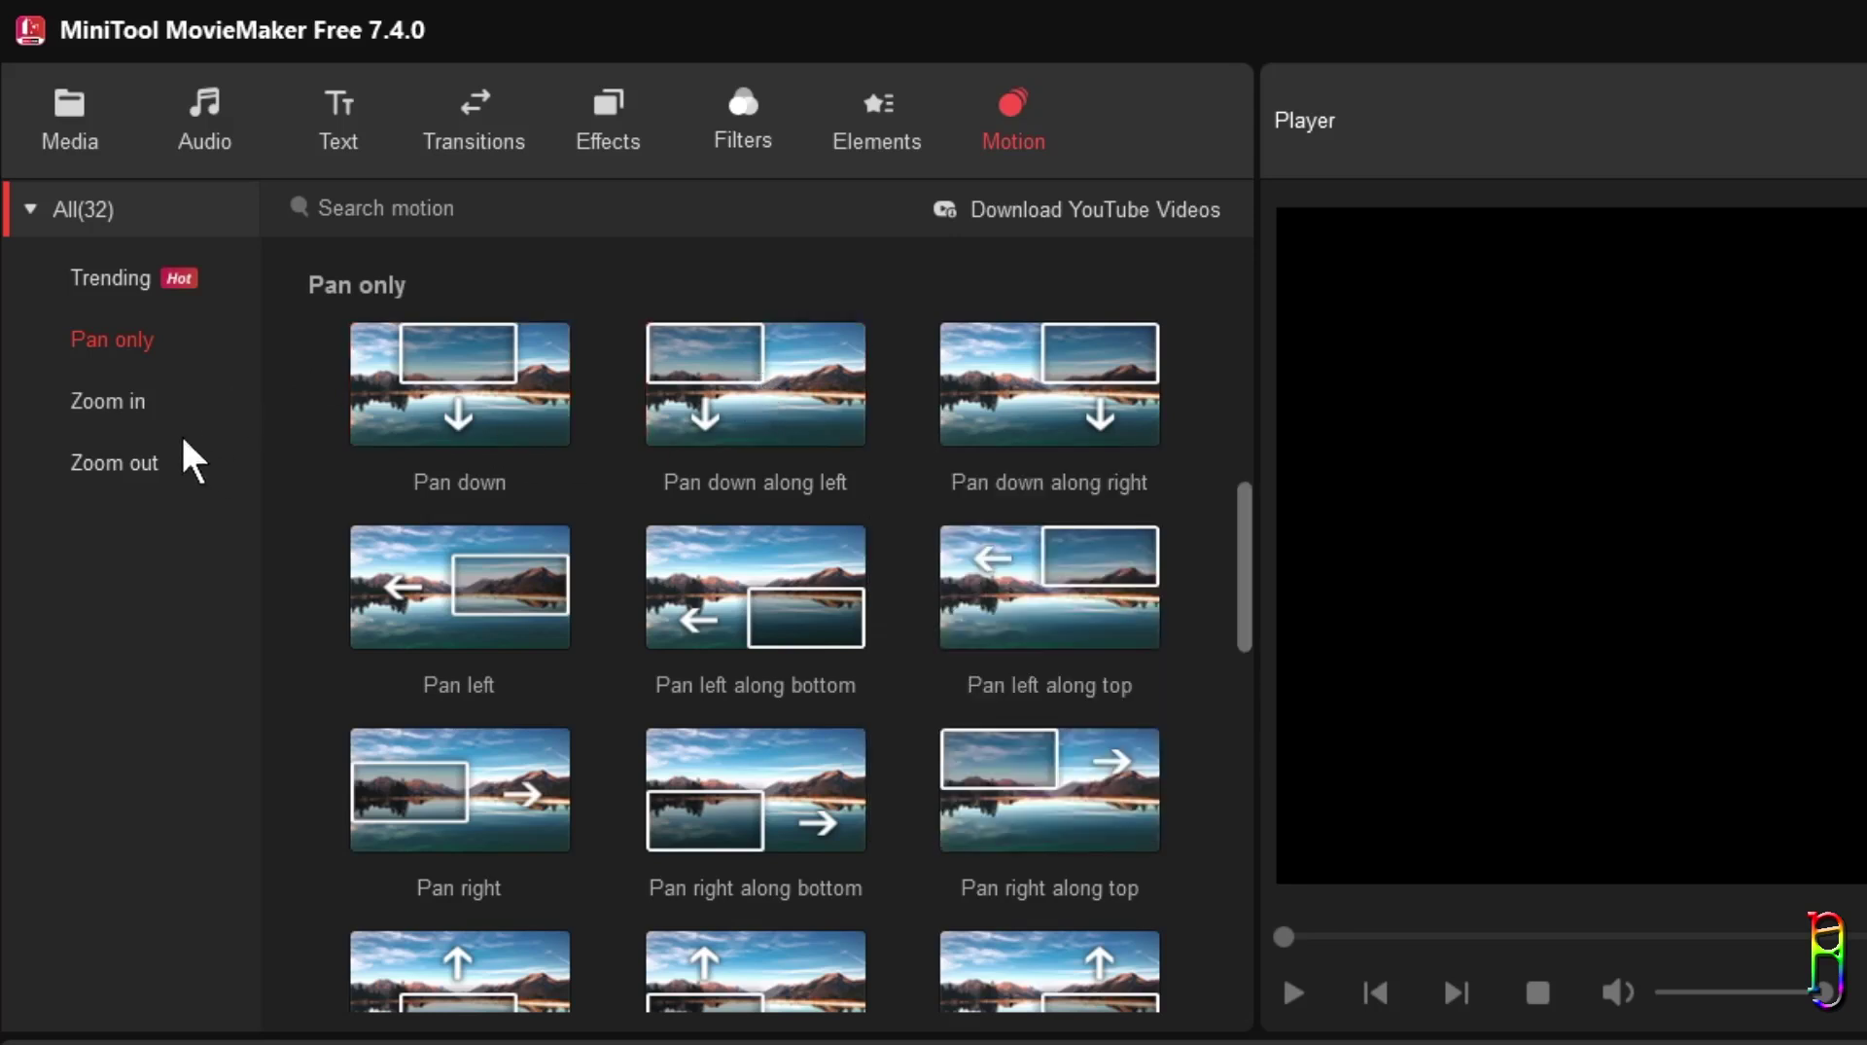
left_click(123, 406)
left_click(114, 465)
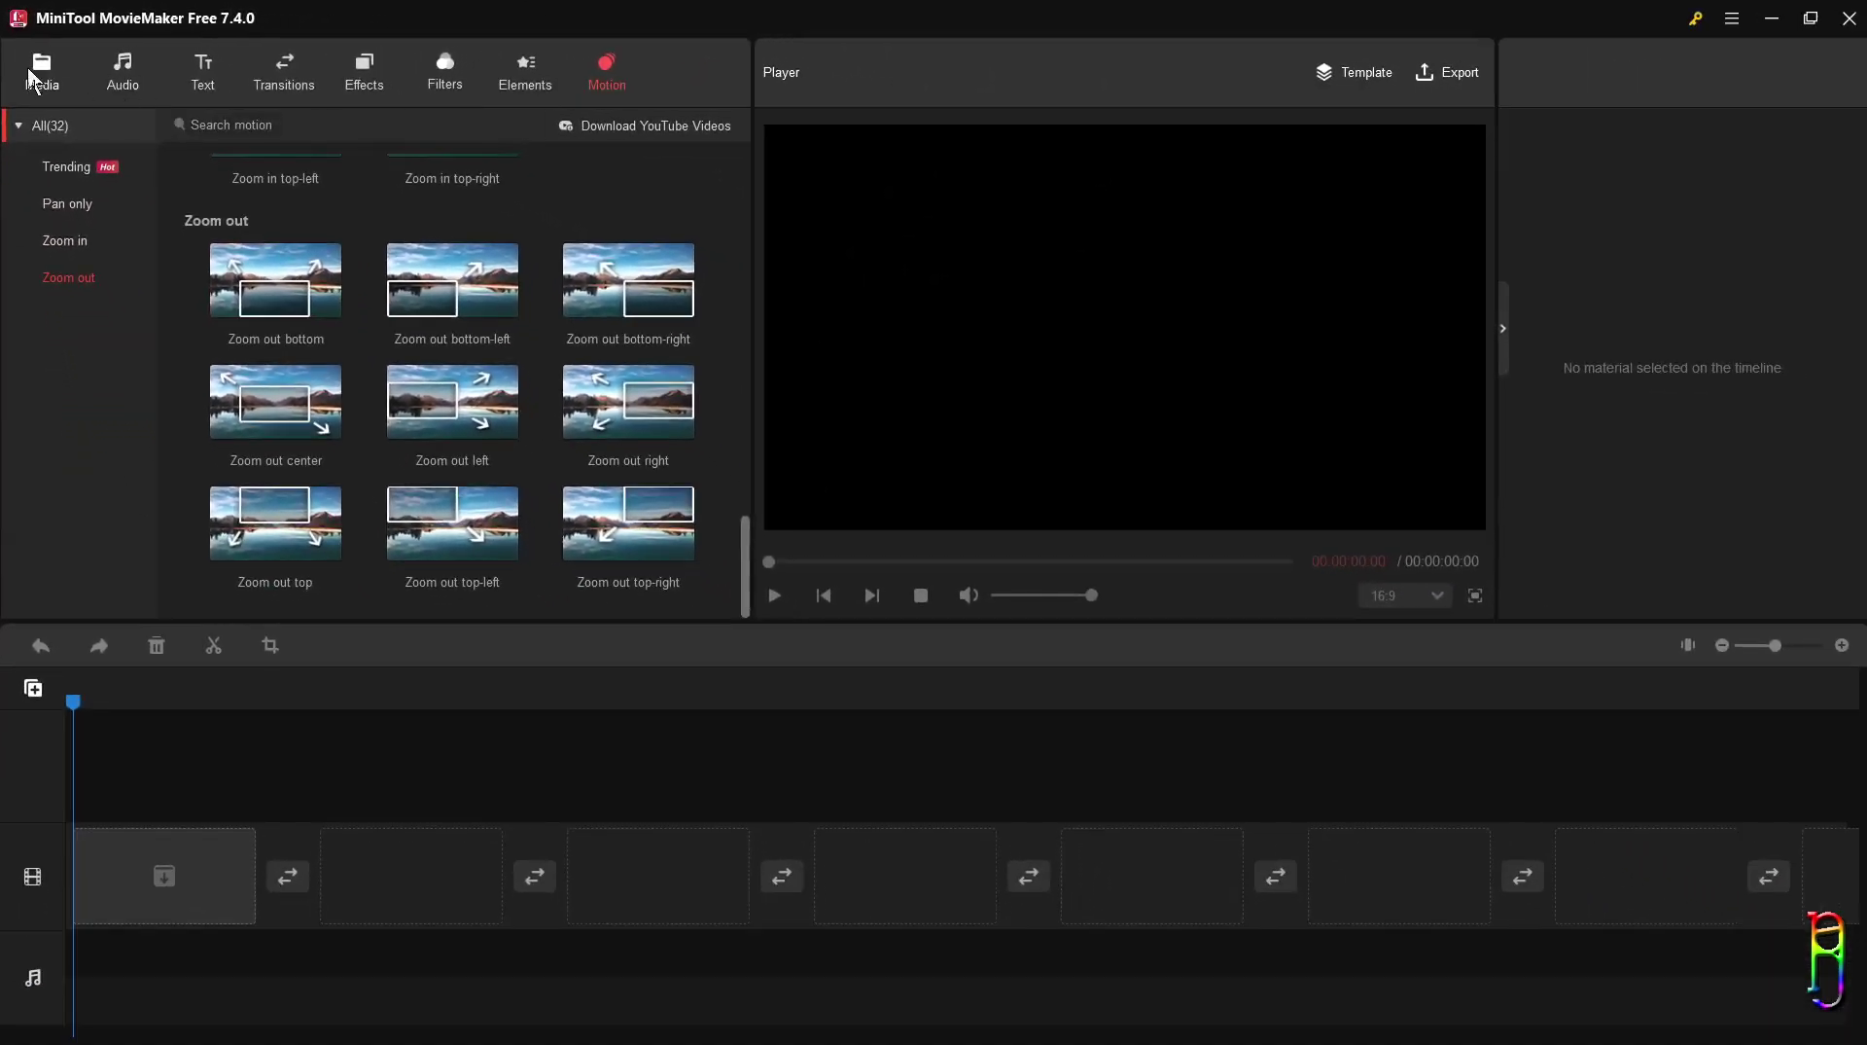
left_click(35, 77)
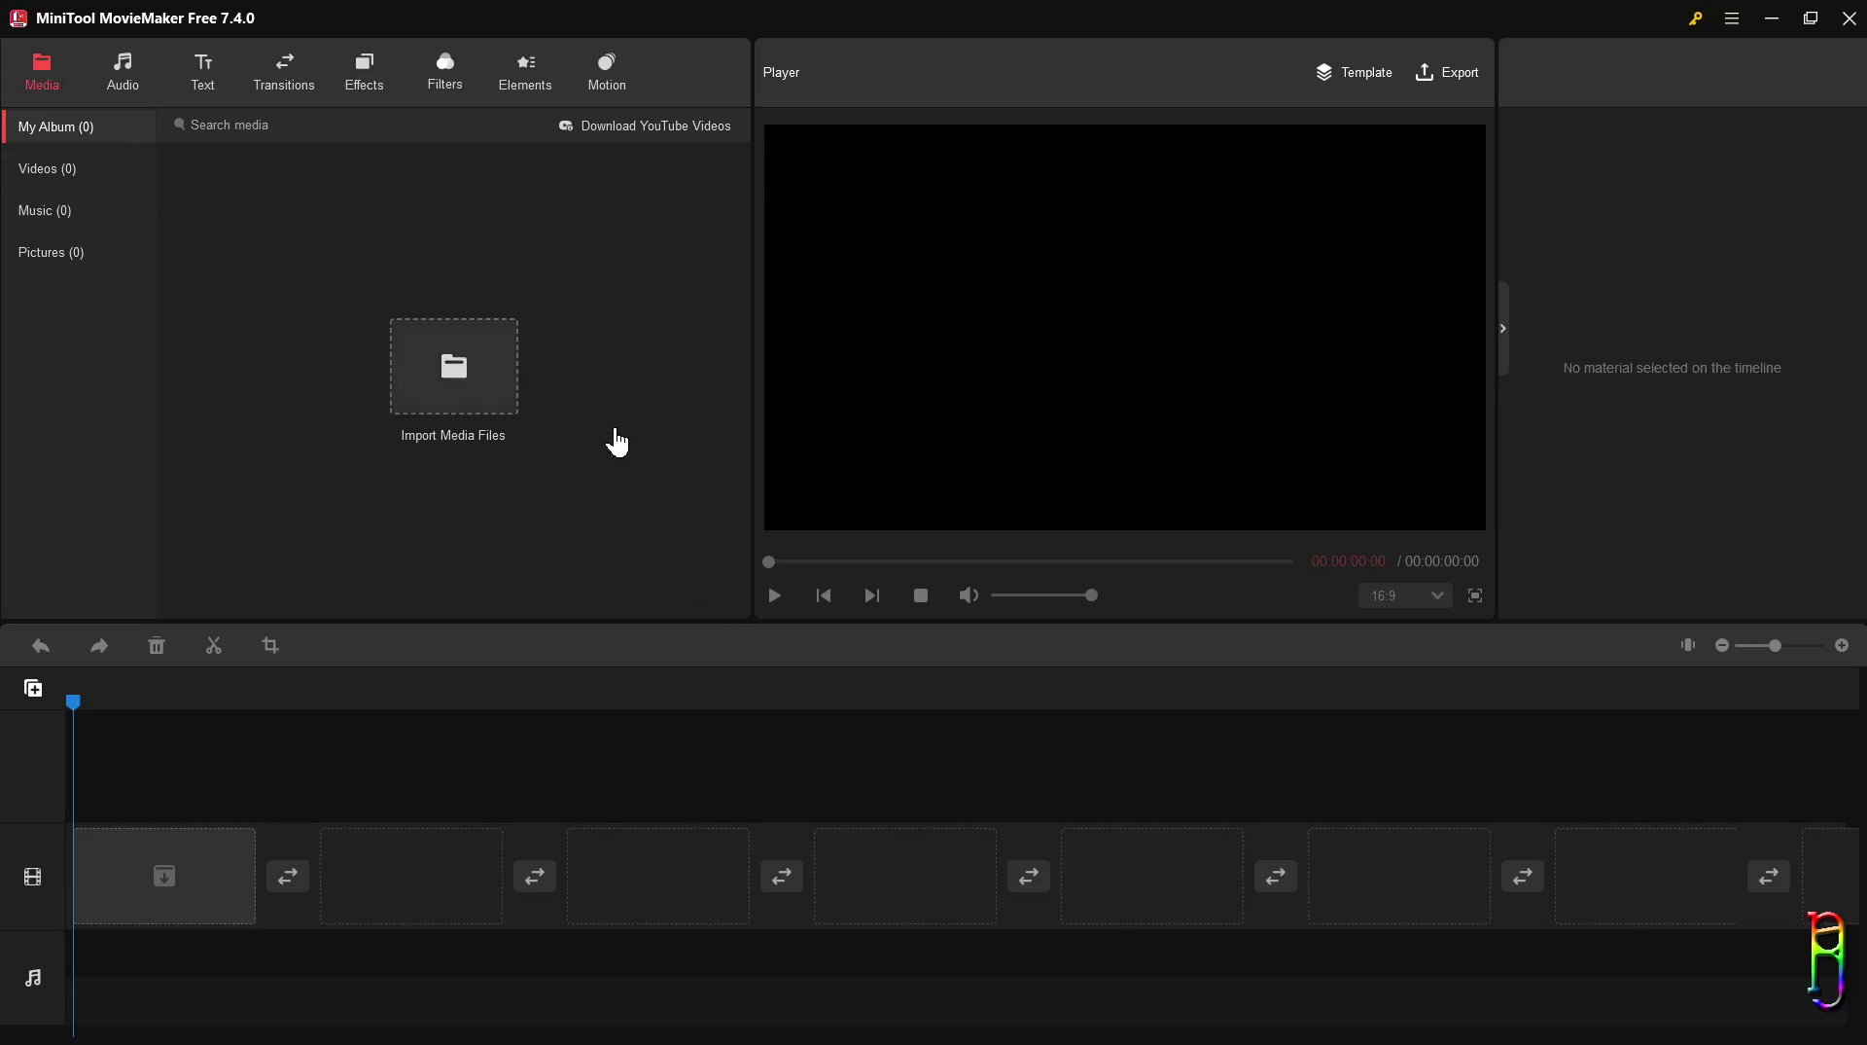
Step: Select all six Sample Media files in File Explorer, try dropping them into MovieMaker, then use Import Media Files
key("super")
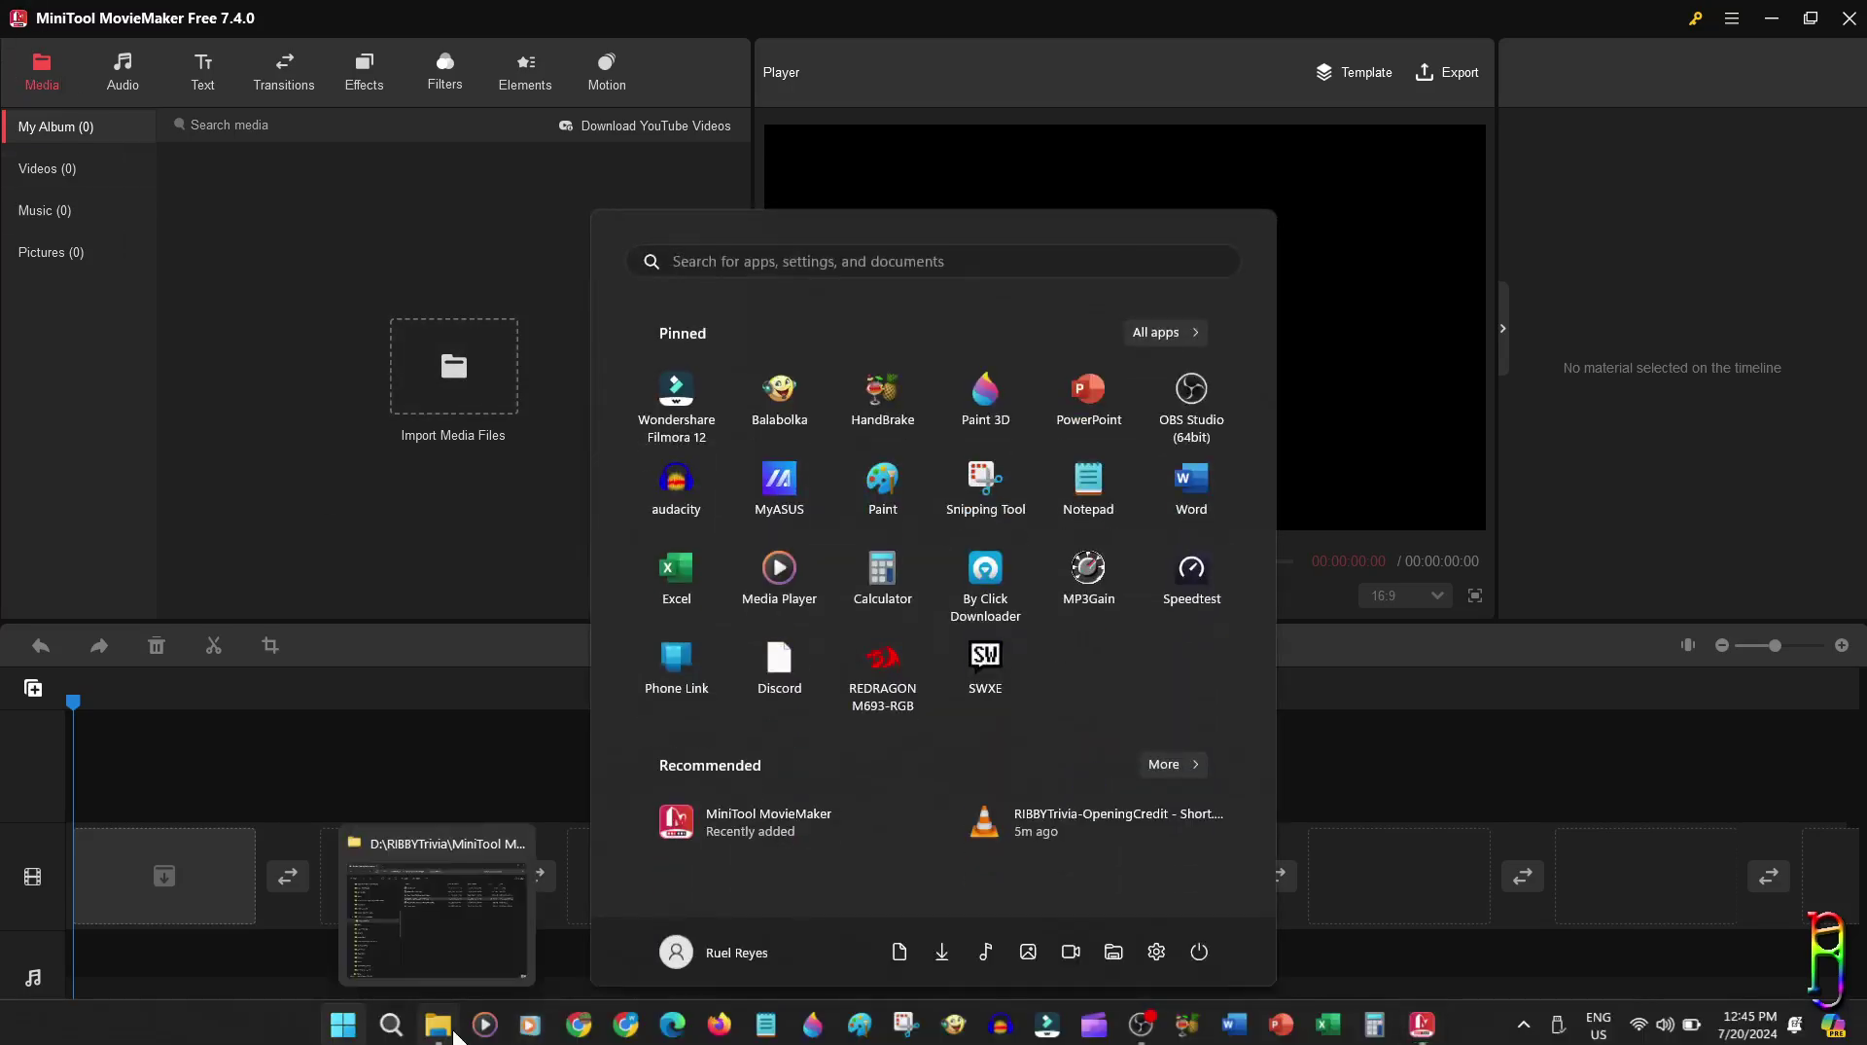
left_click(440, 1024)
left_click_drag(953, 36, 1541, 60)
mouse_move(1391, 440)
left_mouse_down()
mouse_move(1206, 255)
mouse_move(1126, 229)
left_mouse_up()
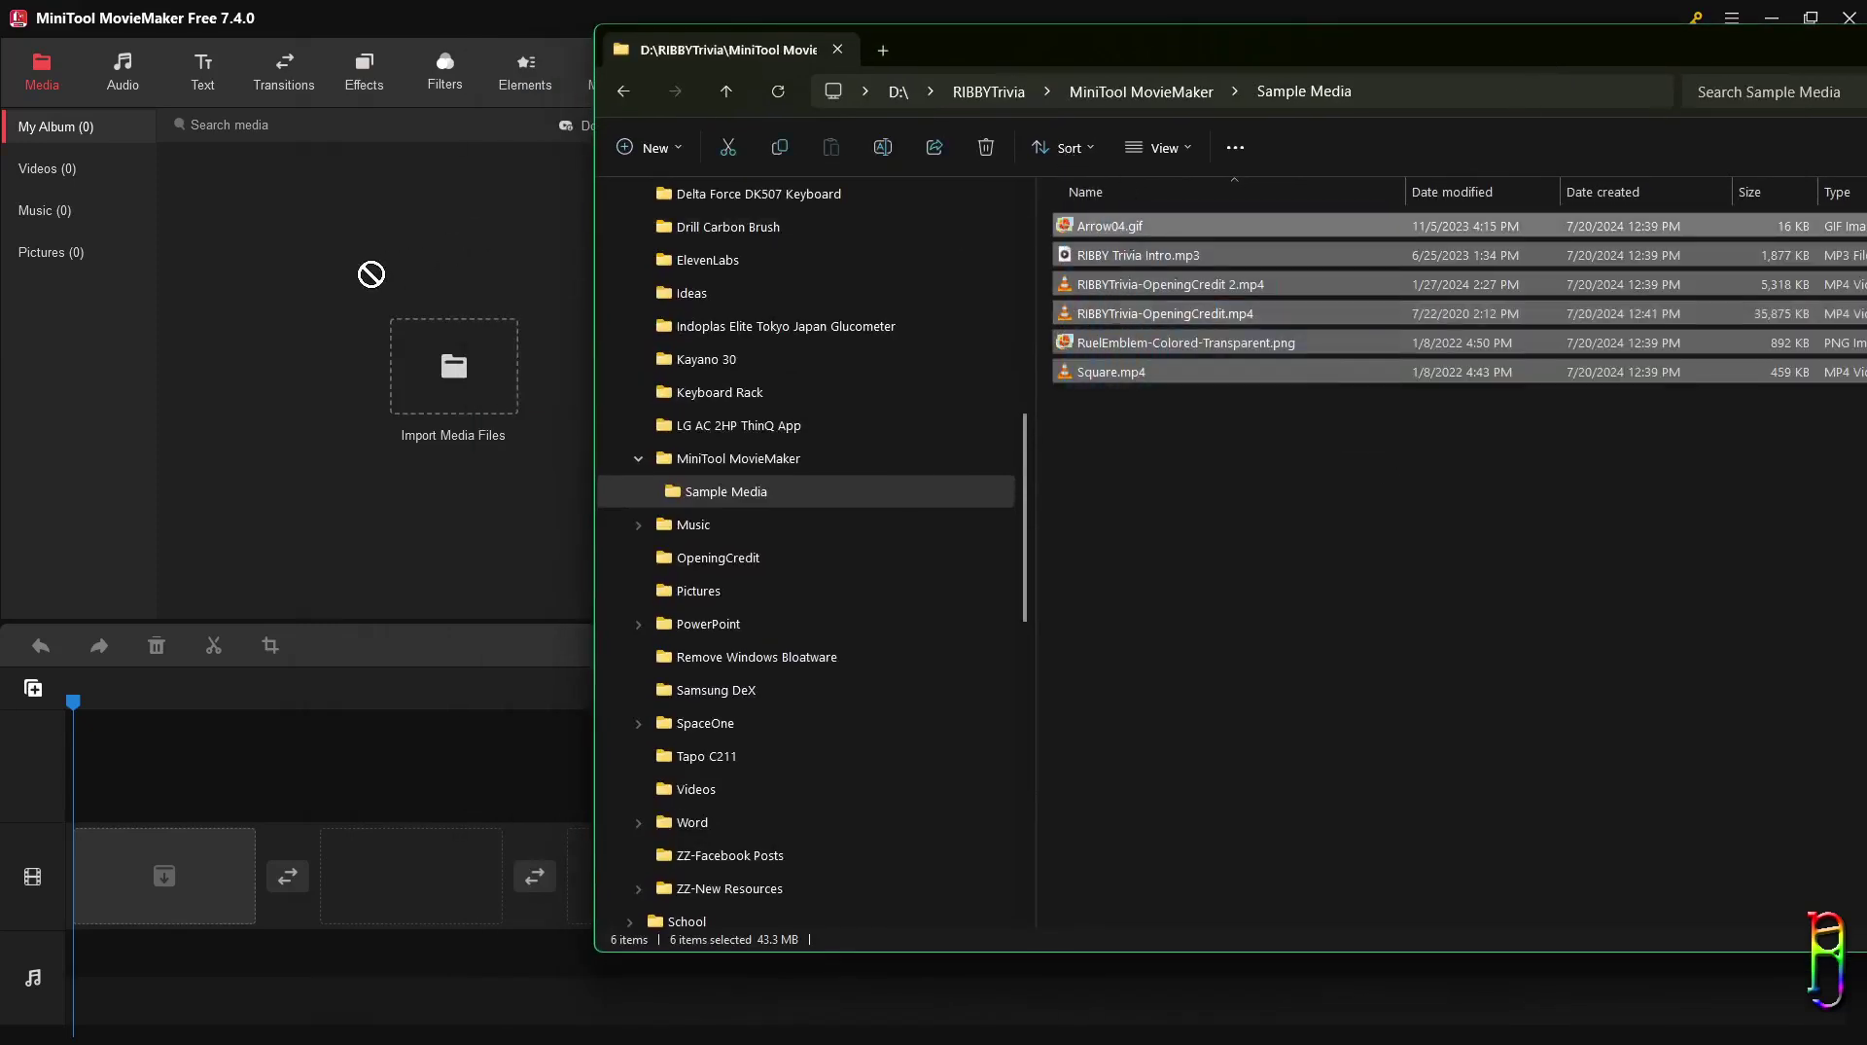
left_click_drag(370, 275, 1107, 234)
left_click_drag(334, 256, 300, 240)
left_click(267, 245)
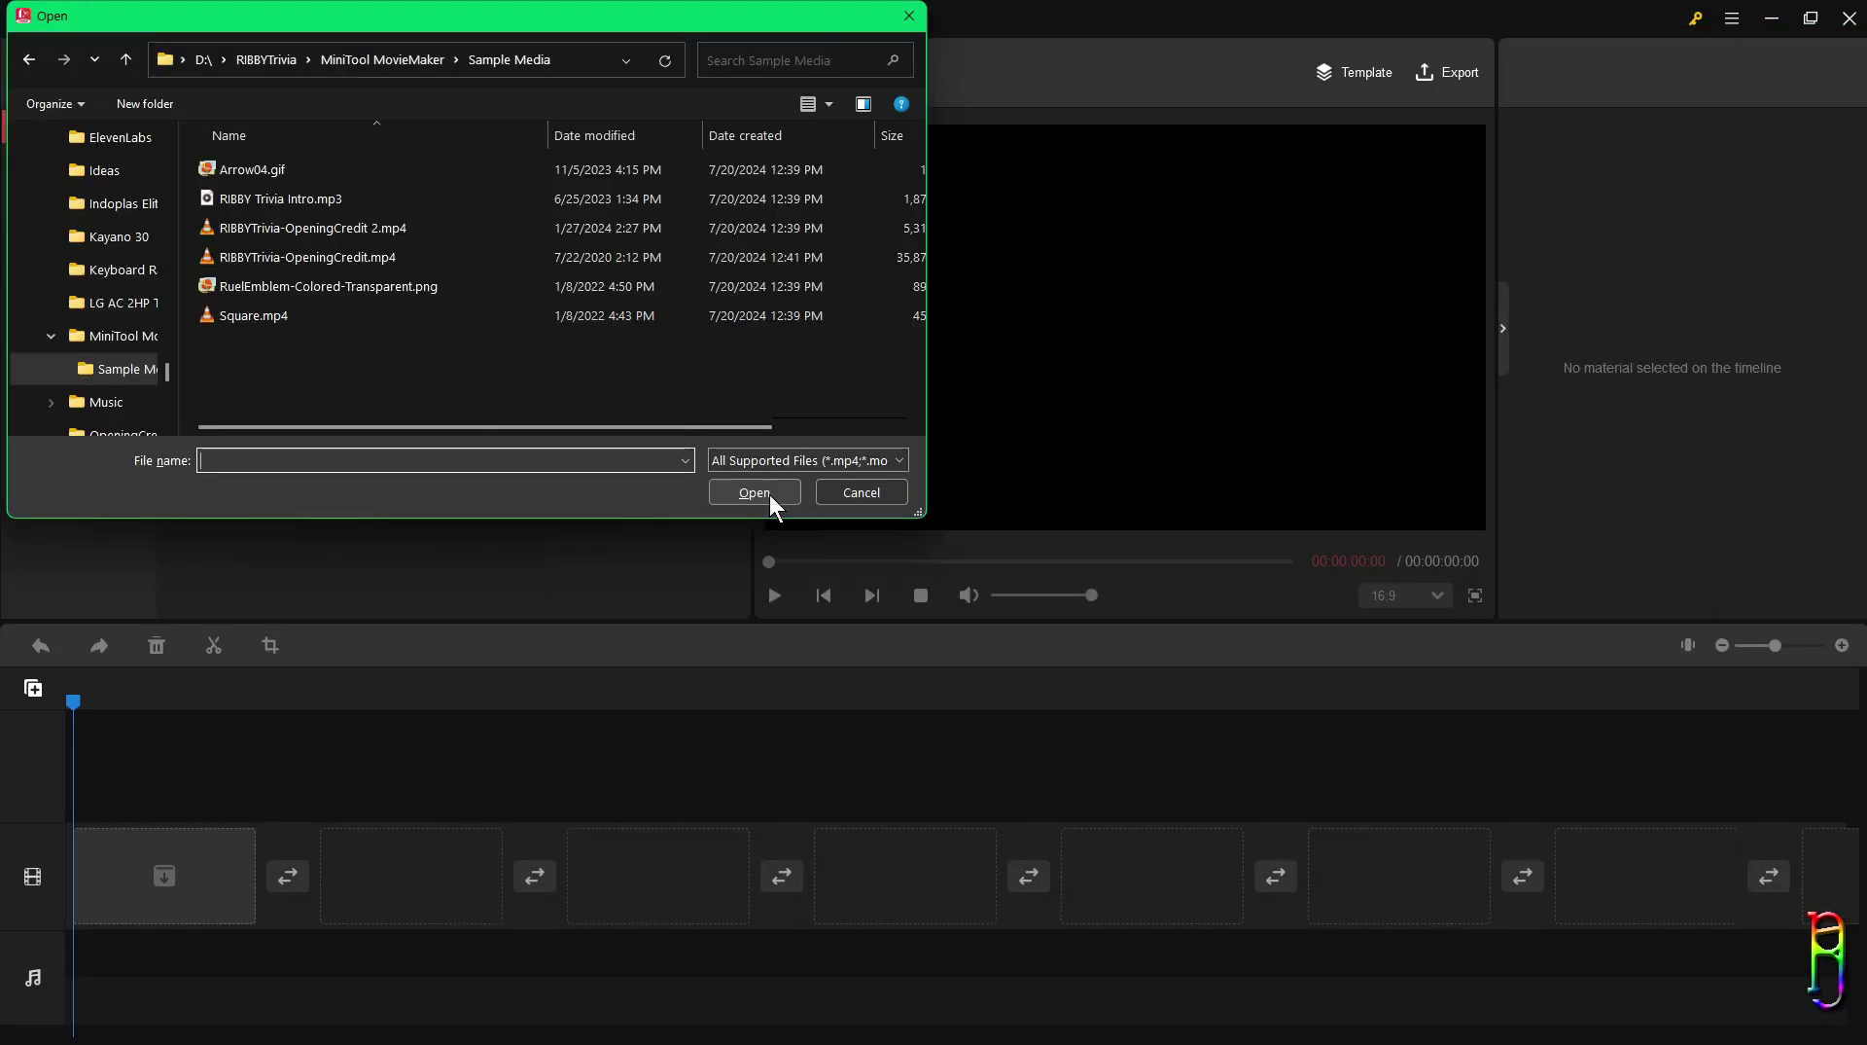
Step: Import all Sample Media files, dismiss the Arrow04.gif error, and filter the album to Music
left_click(380, 341)
key("ctrl+a")
left_click(753, 492)
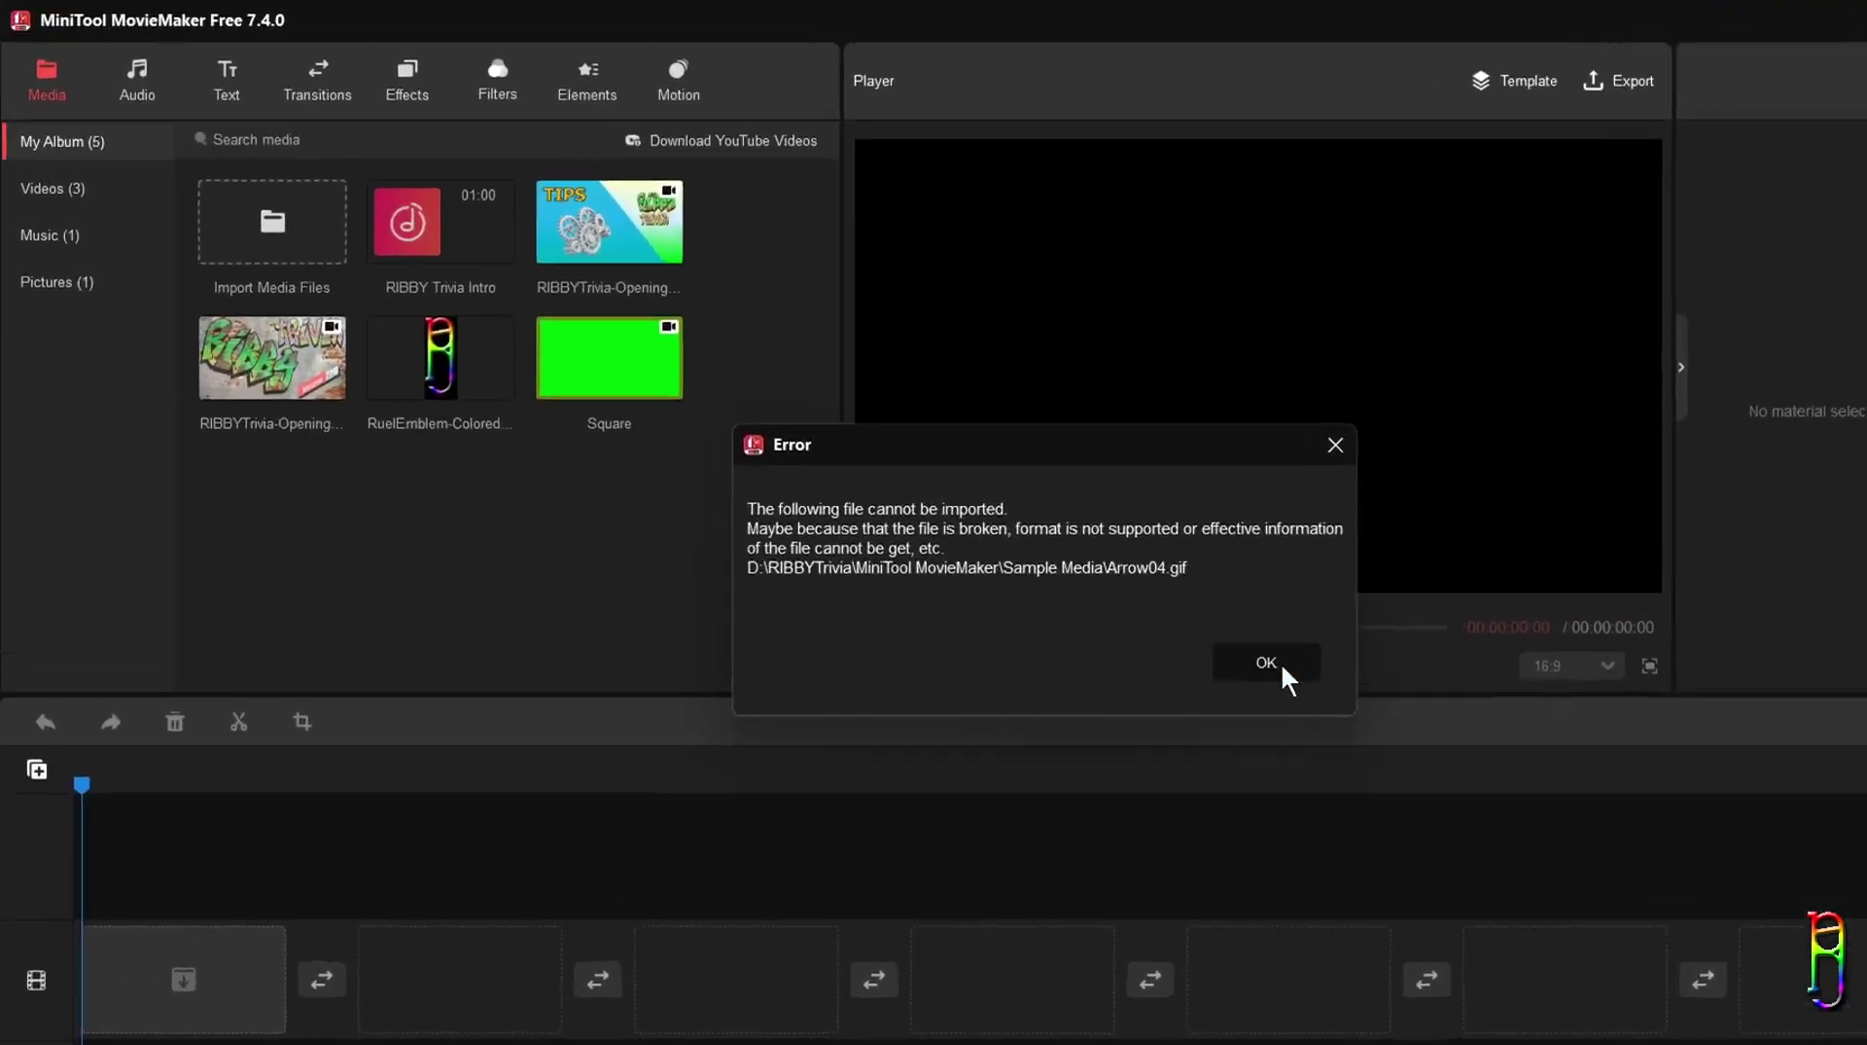
left_click(1556, 739)
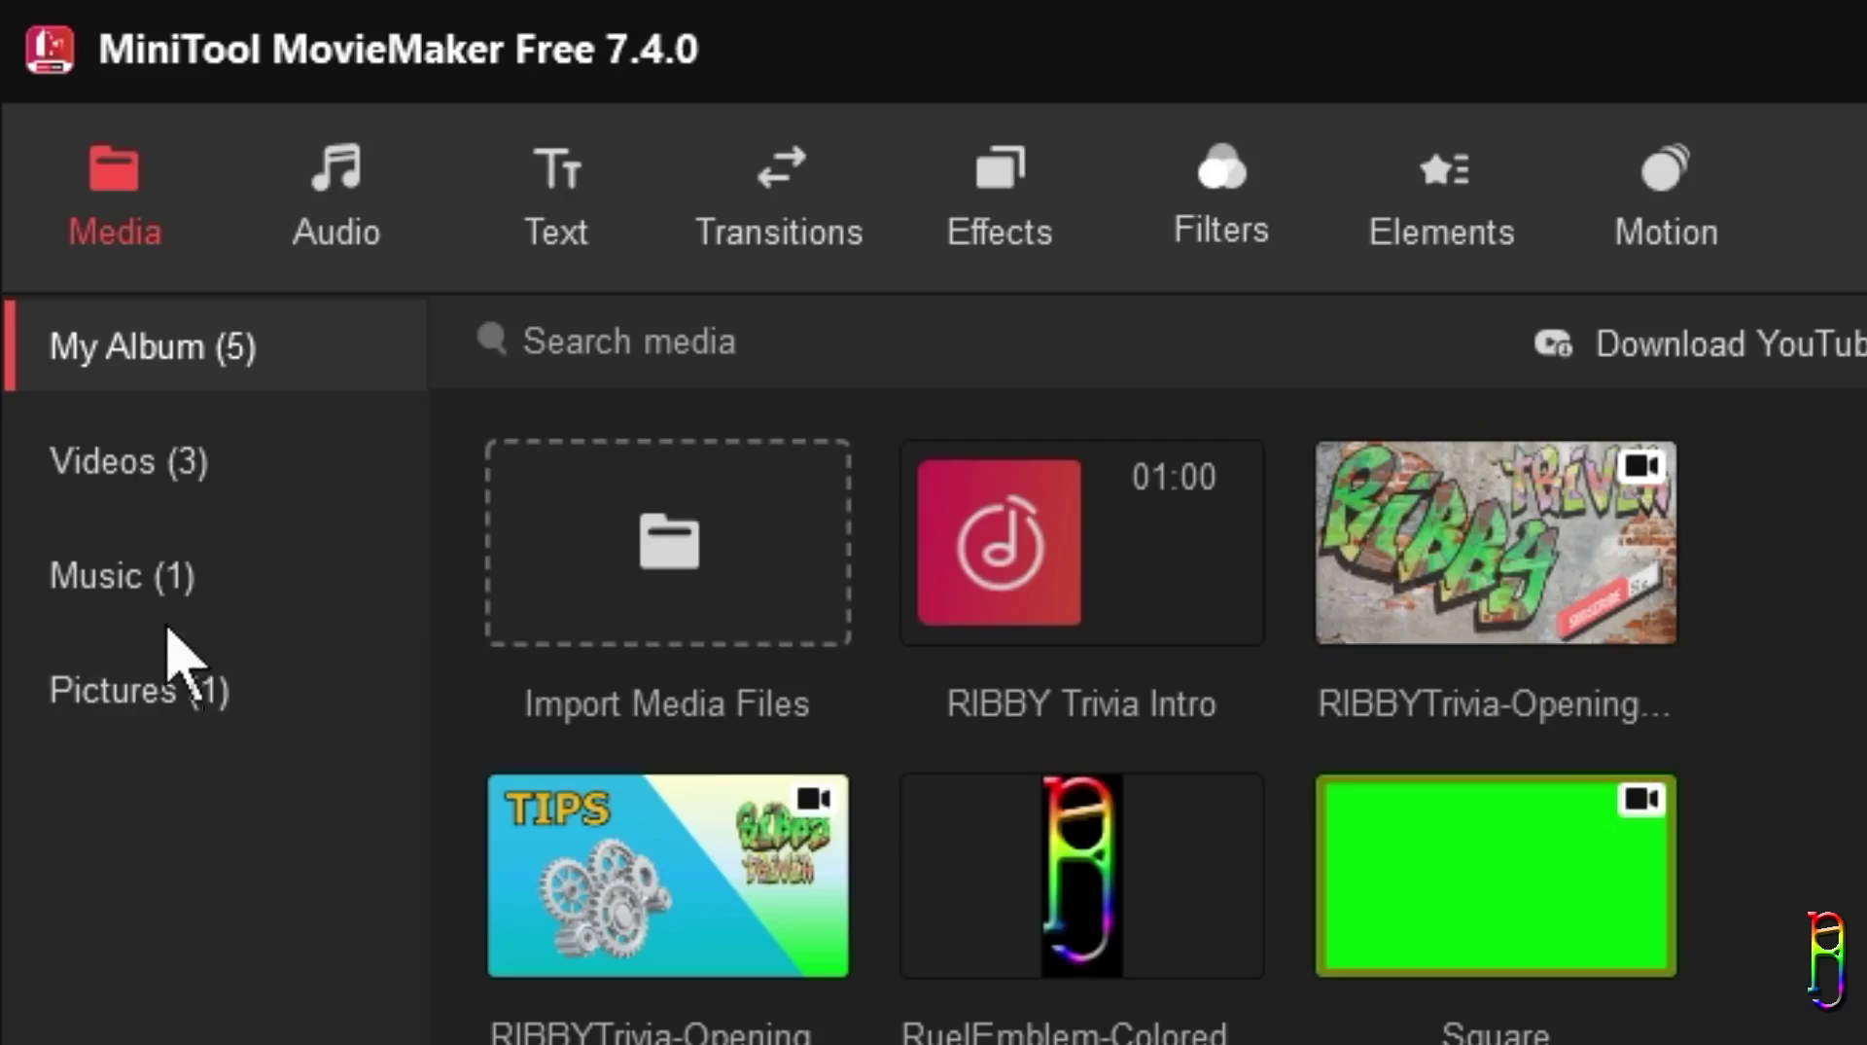
left_click(81, 309)
Step: Place the graffiti clip then the TIPS clip in the first two timeline slots and preview them
left_click(237, 710)
left_click(221, 459)
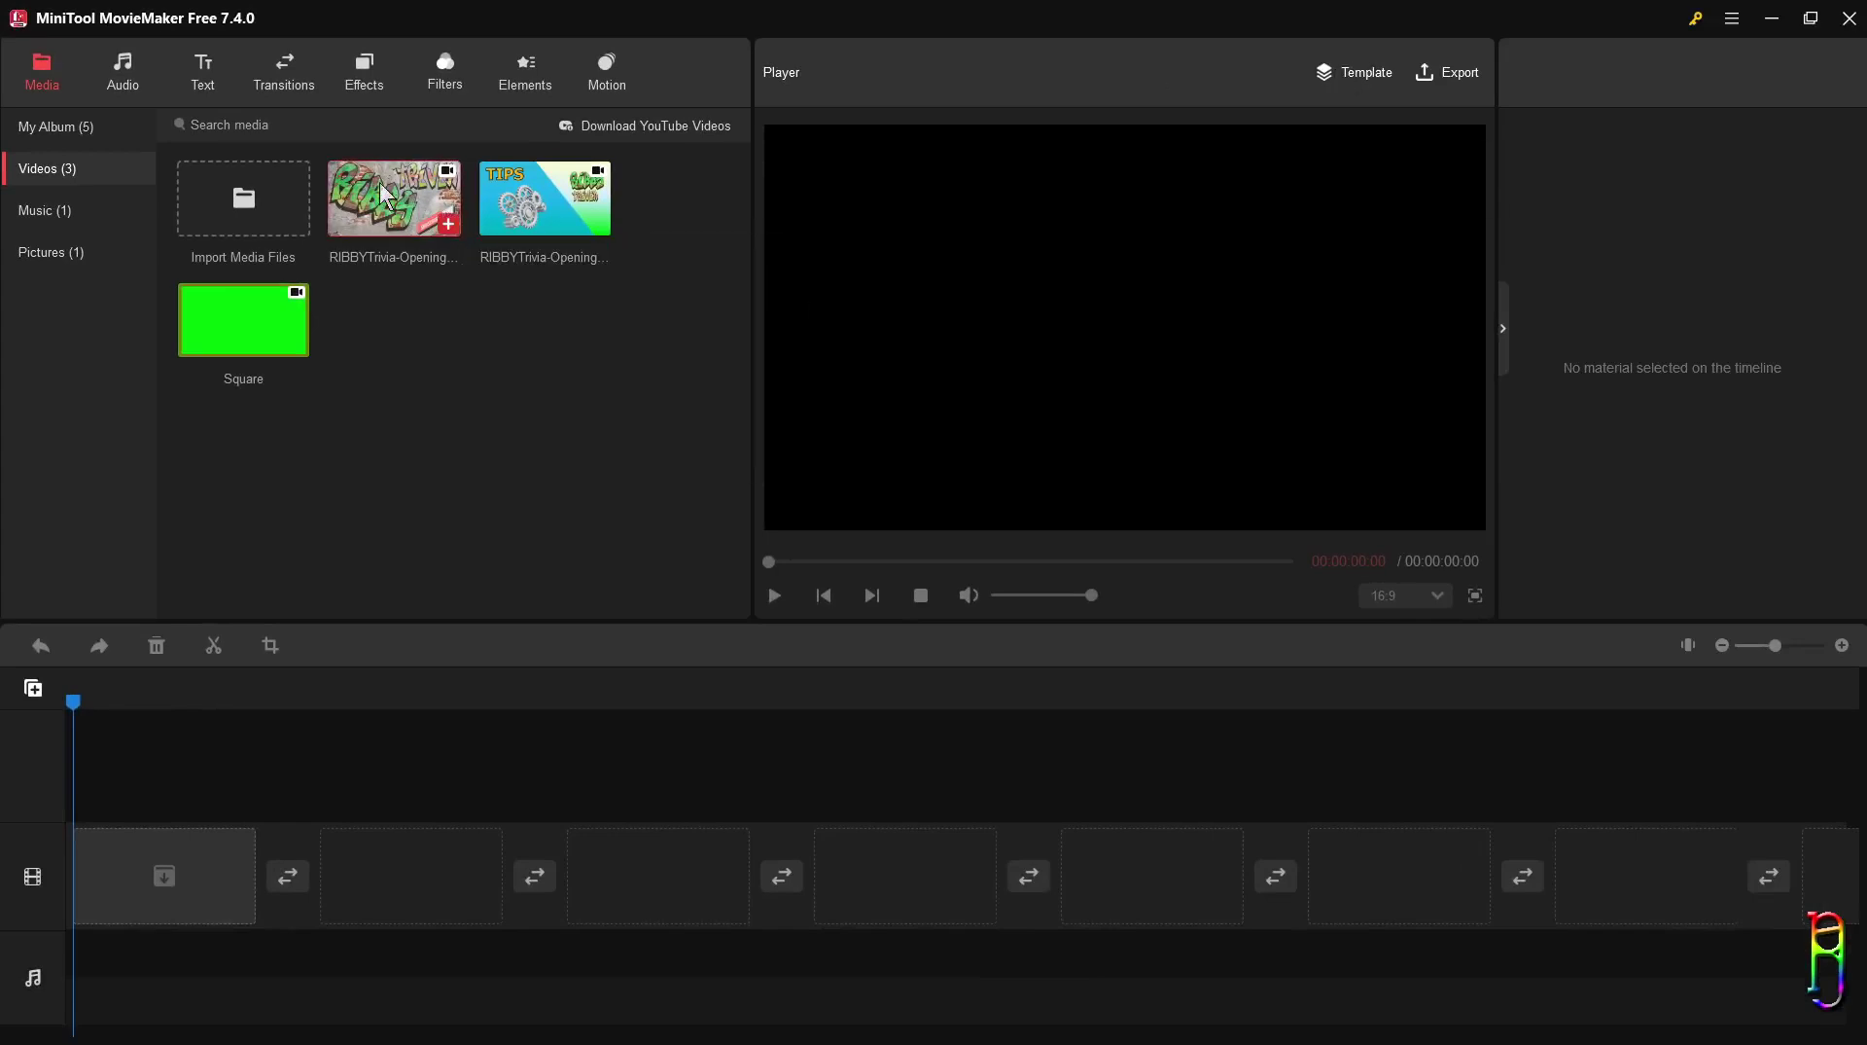
left_click_drag(385, 195, 382, 538)
left_click_drag(167, 882, 160, 883)
left_click_drag(595, 226, 630, 474)
left_click_drag(649, 882, 646, 877)
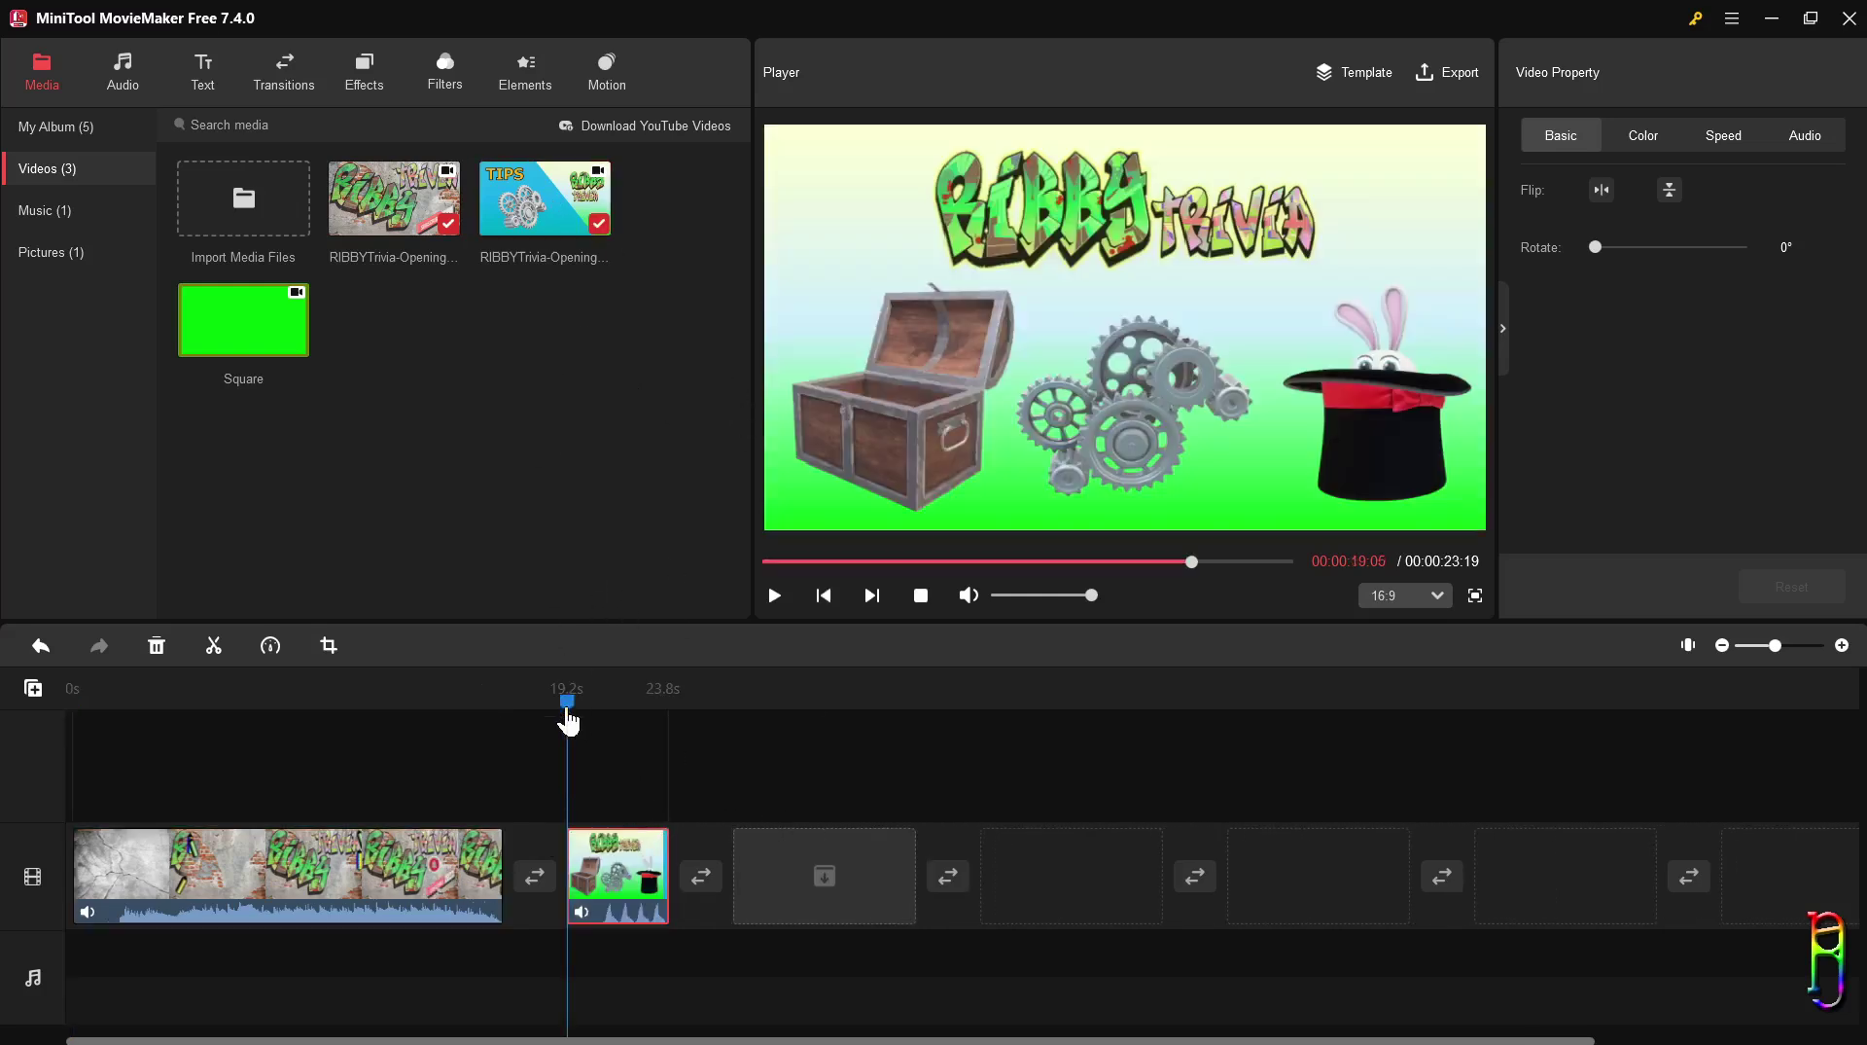
left_click_drag(569, 721, 466, 722)
key("space")
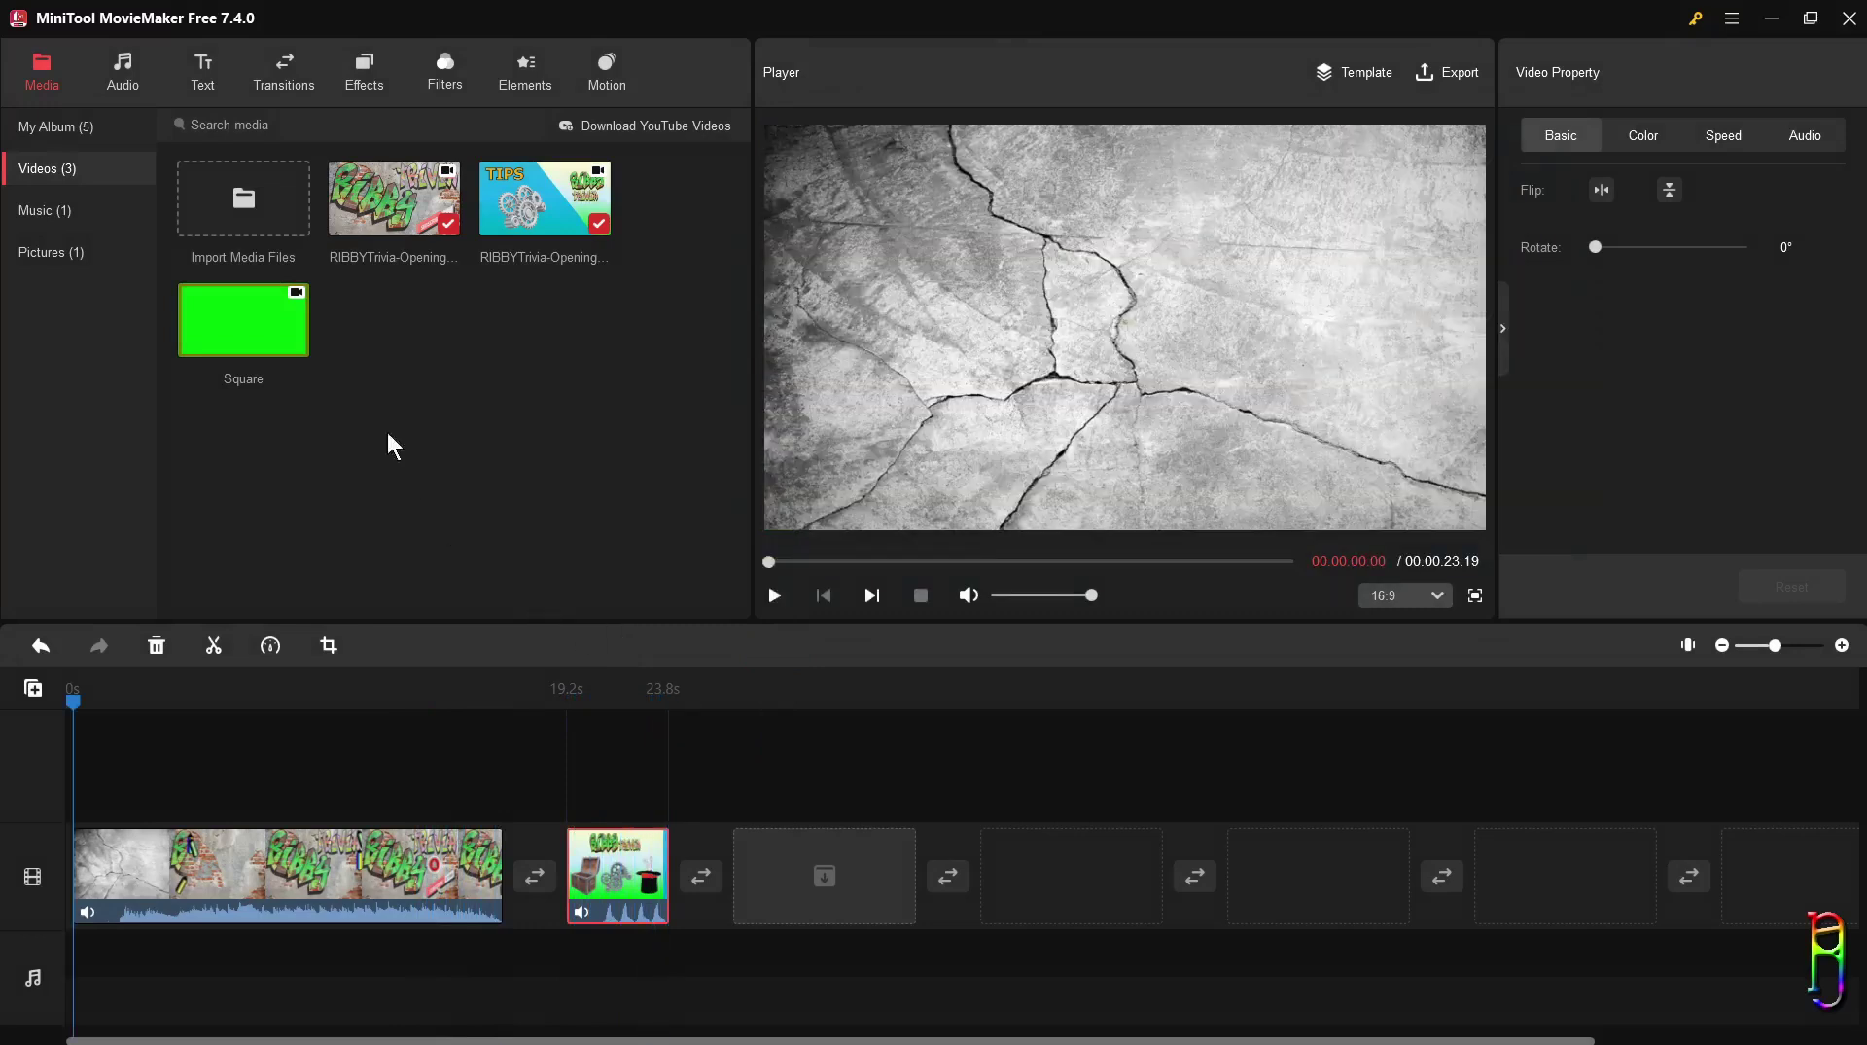
Step: Add RIBBY Trivia Intro to the music track and set the graffiti clip's volume to 11%
left_click(37, 210)
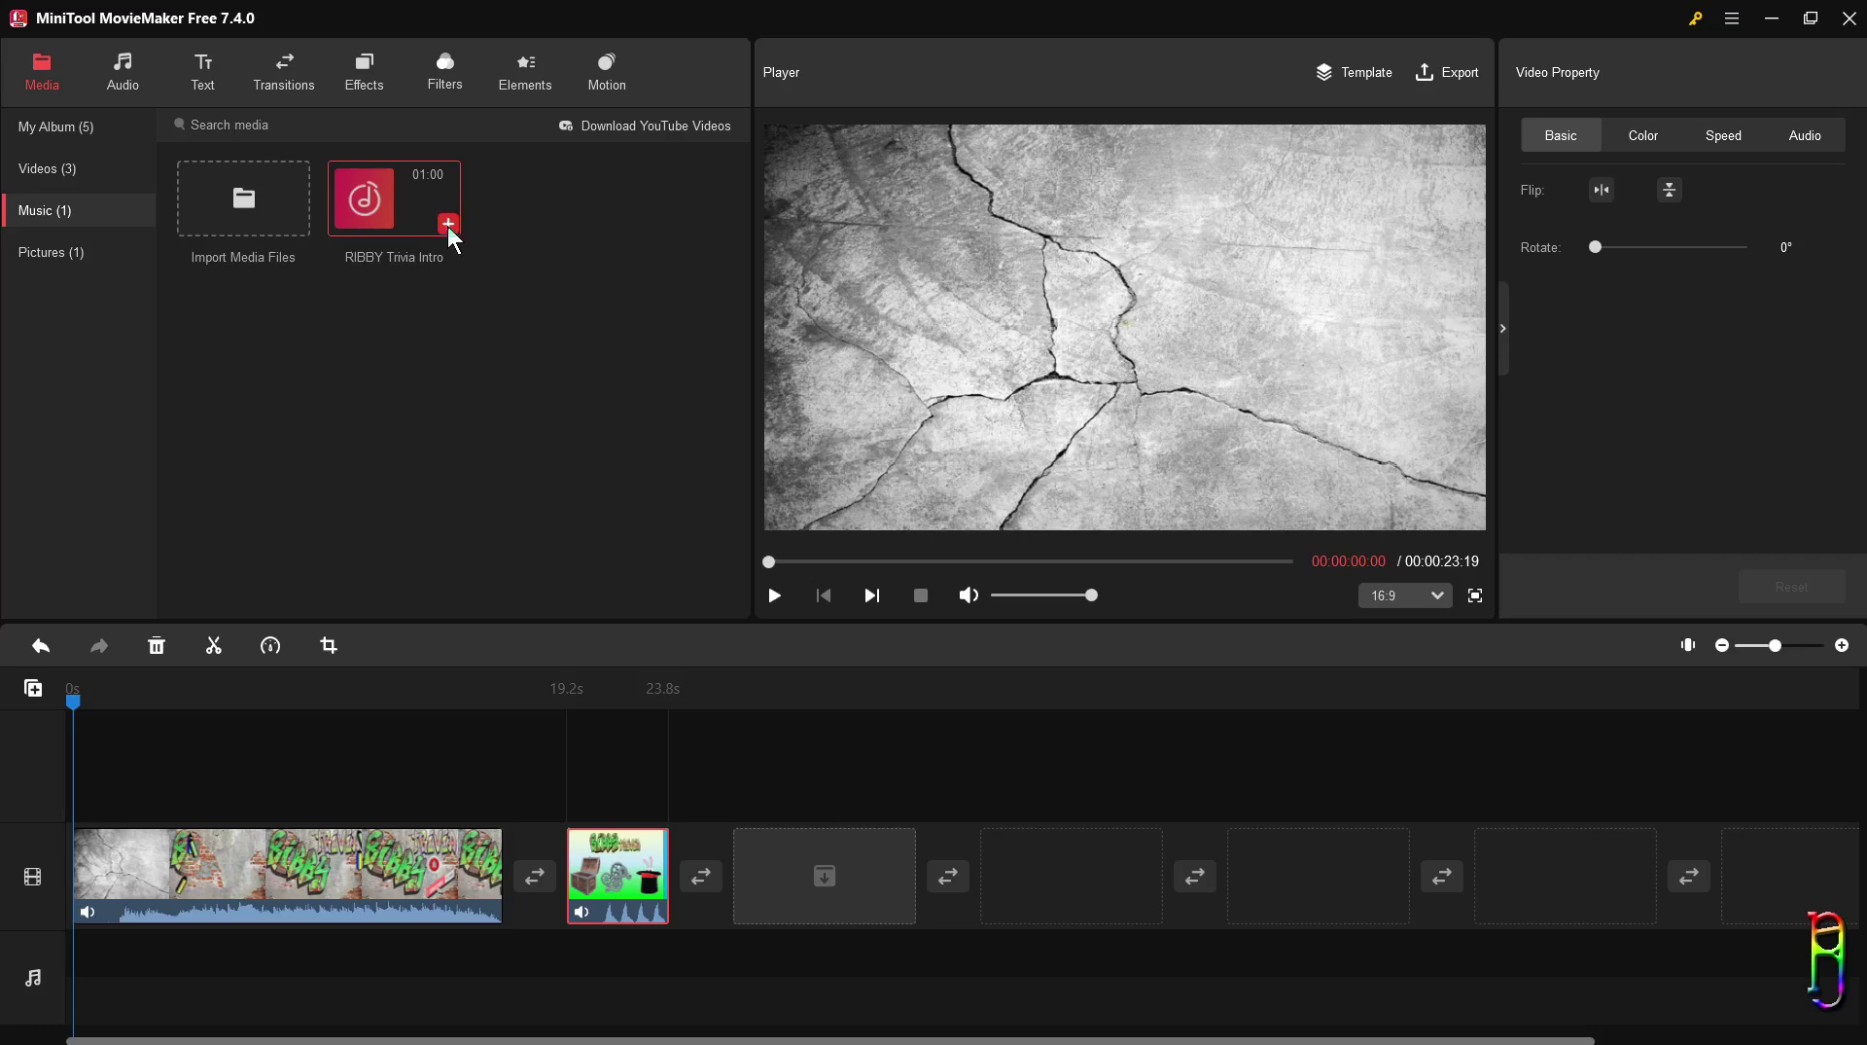
left_click_drag(87, 994, 87, 995)
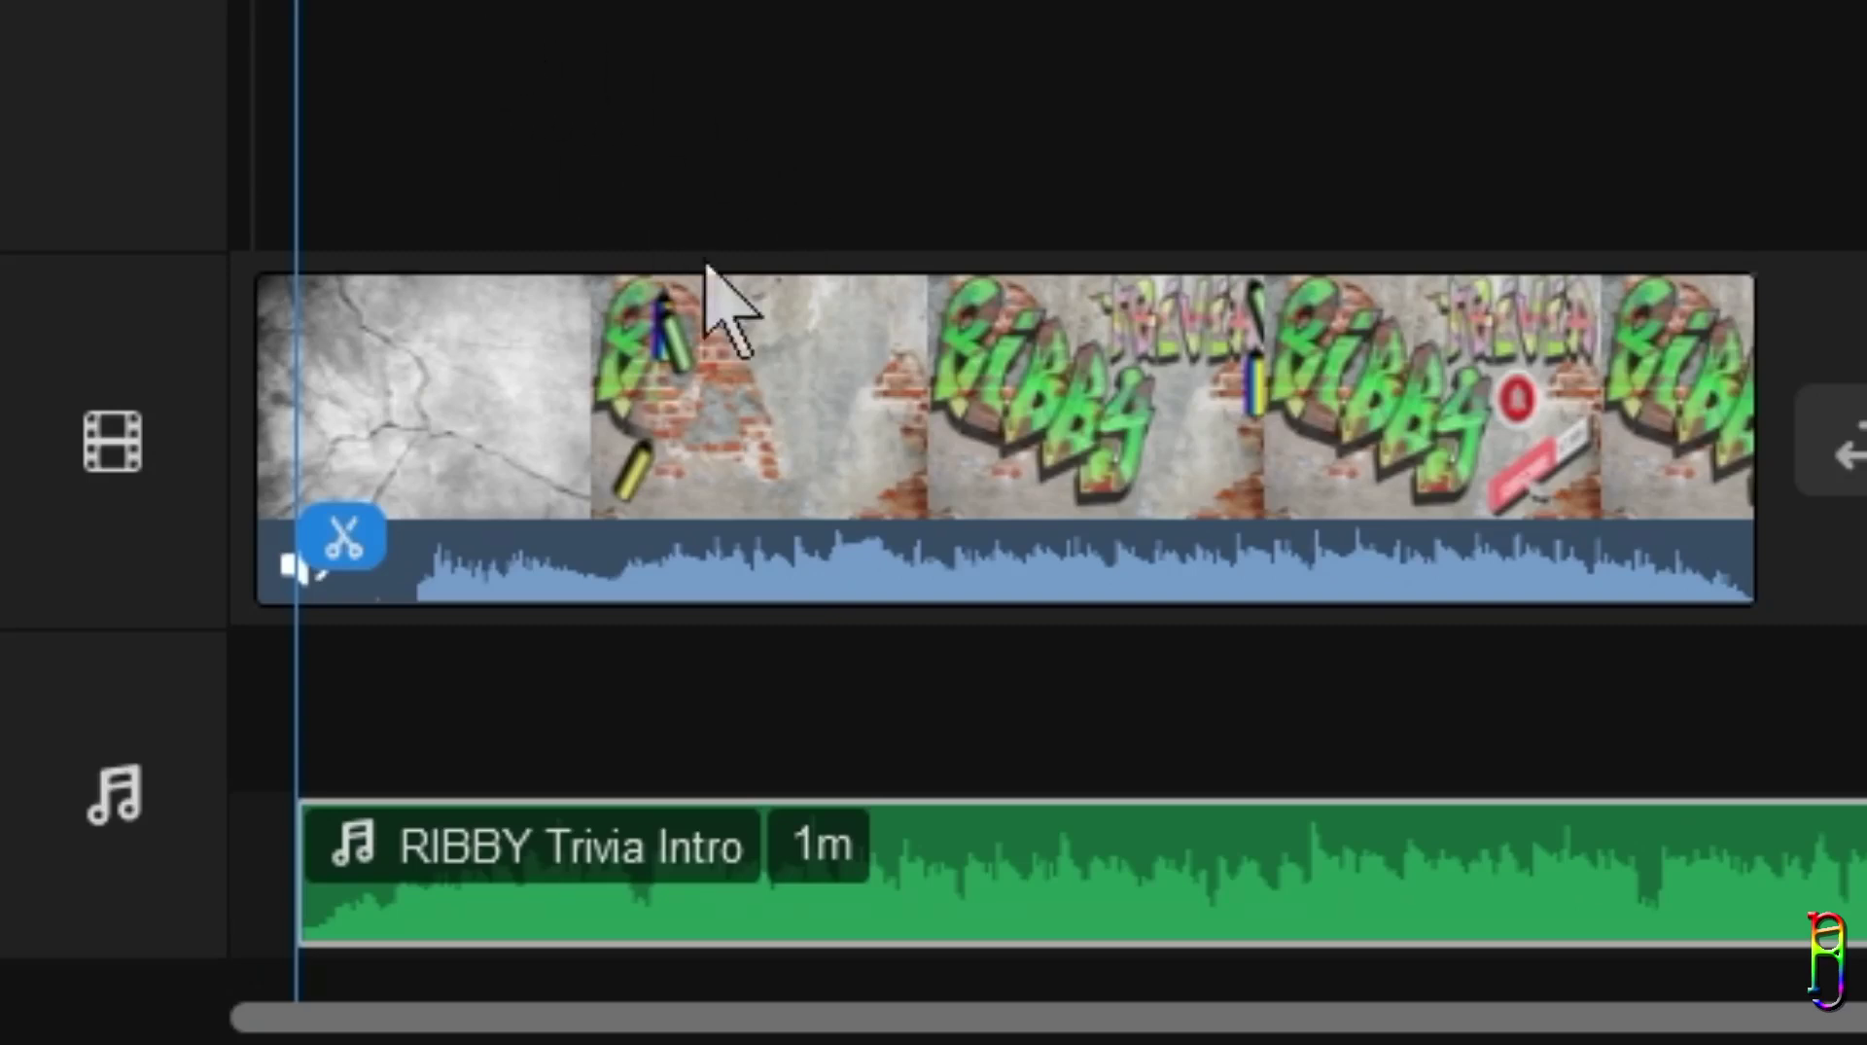
left_click(375, 492)
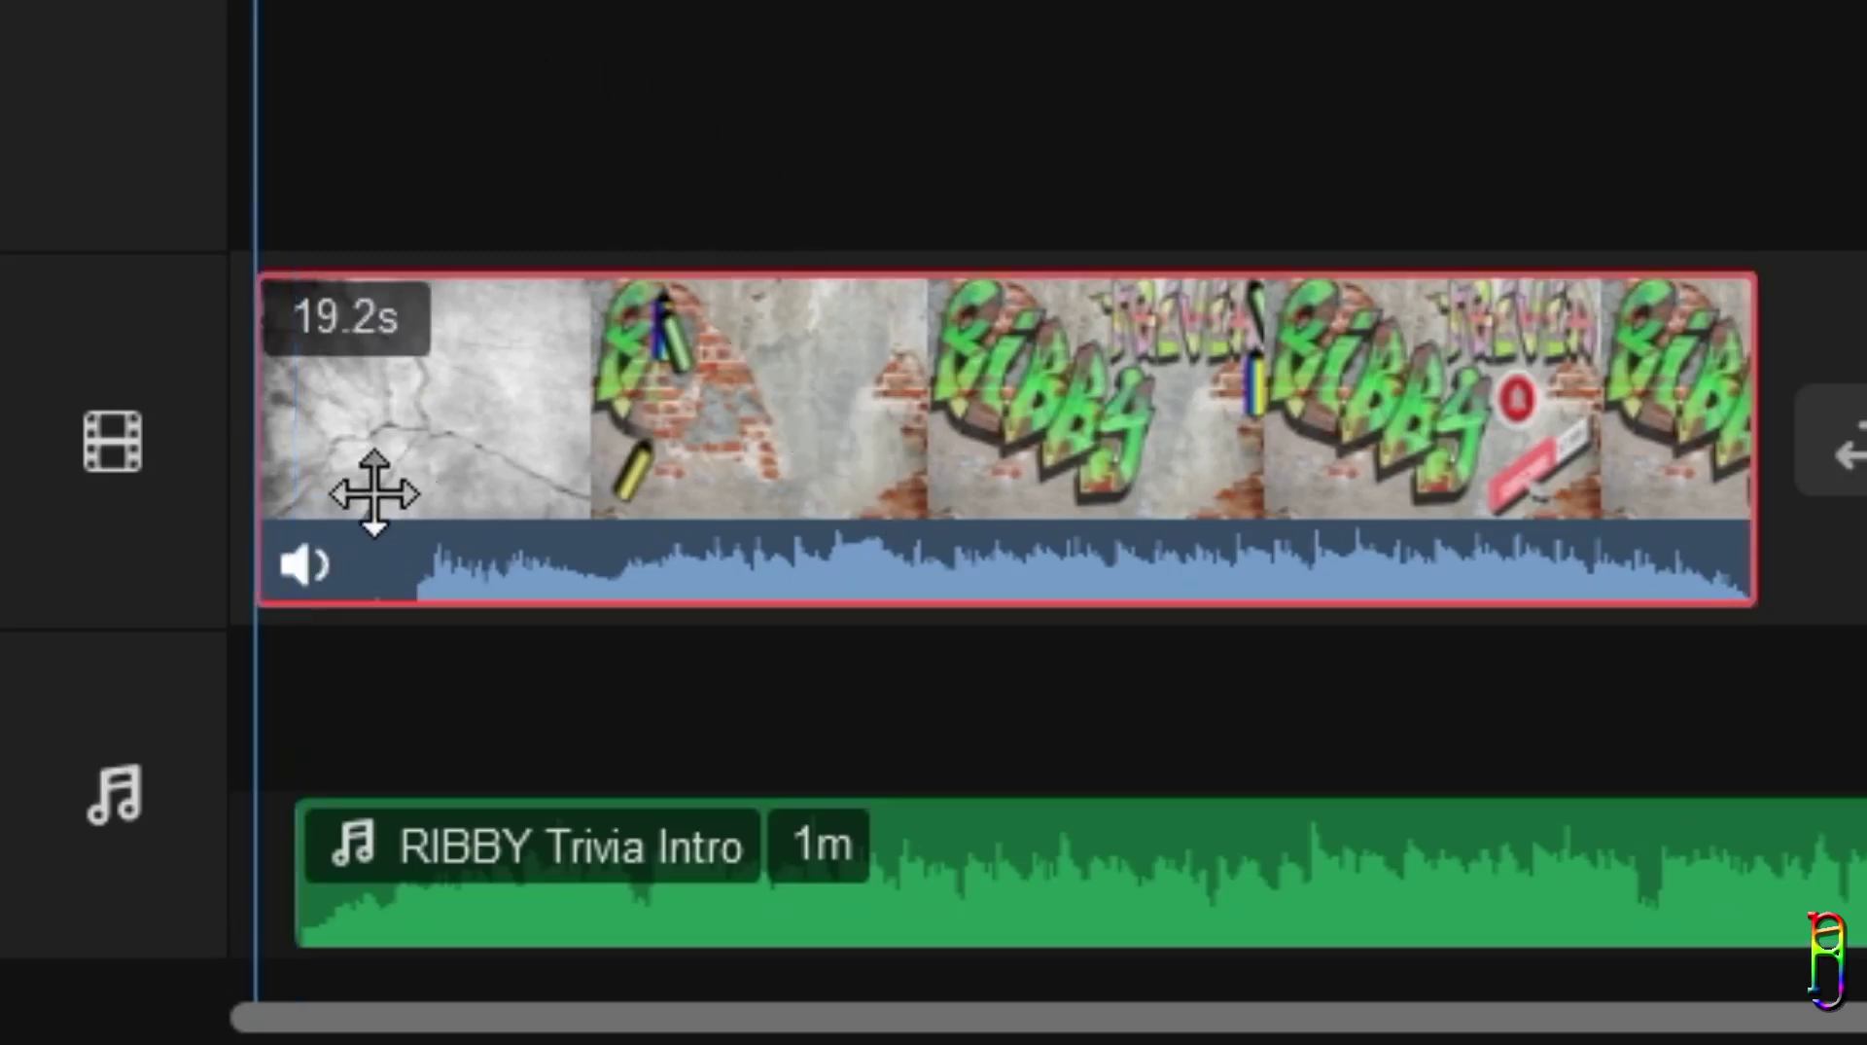
left_click(303, 566)
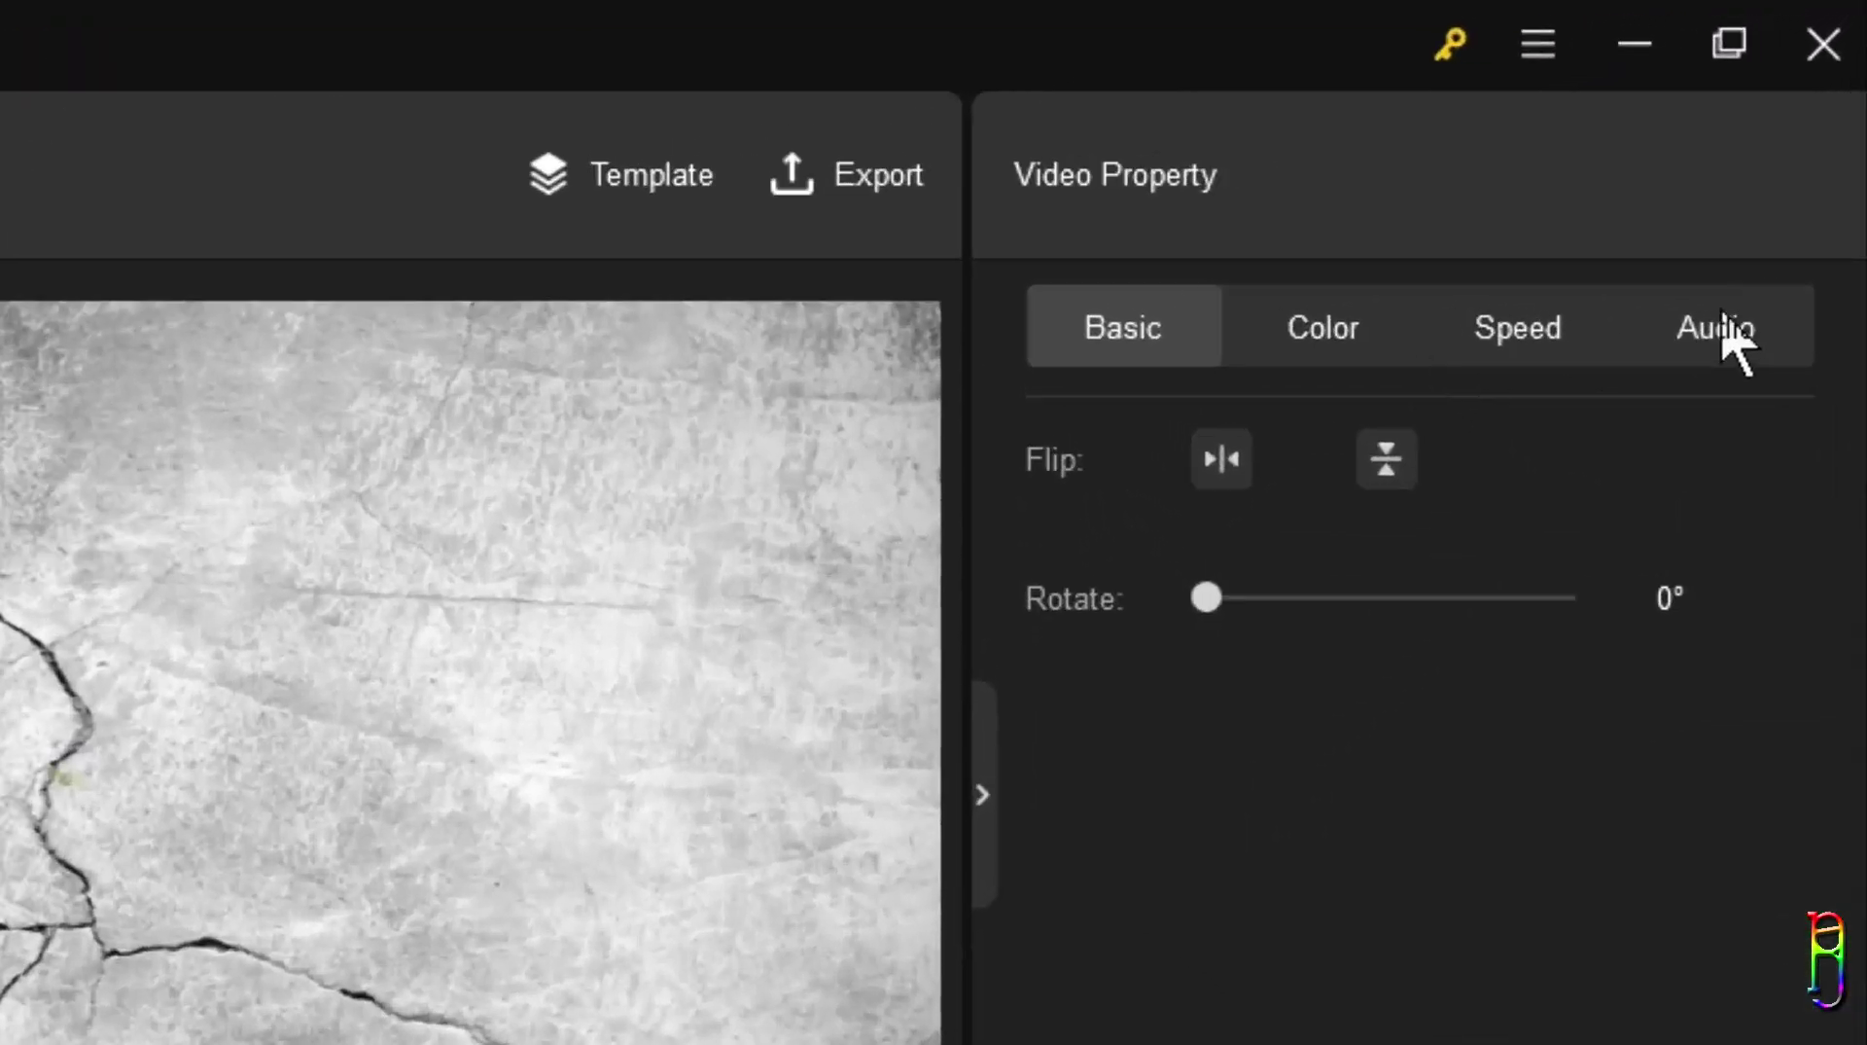
left_click(1812, 136)
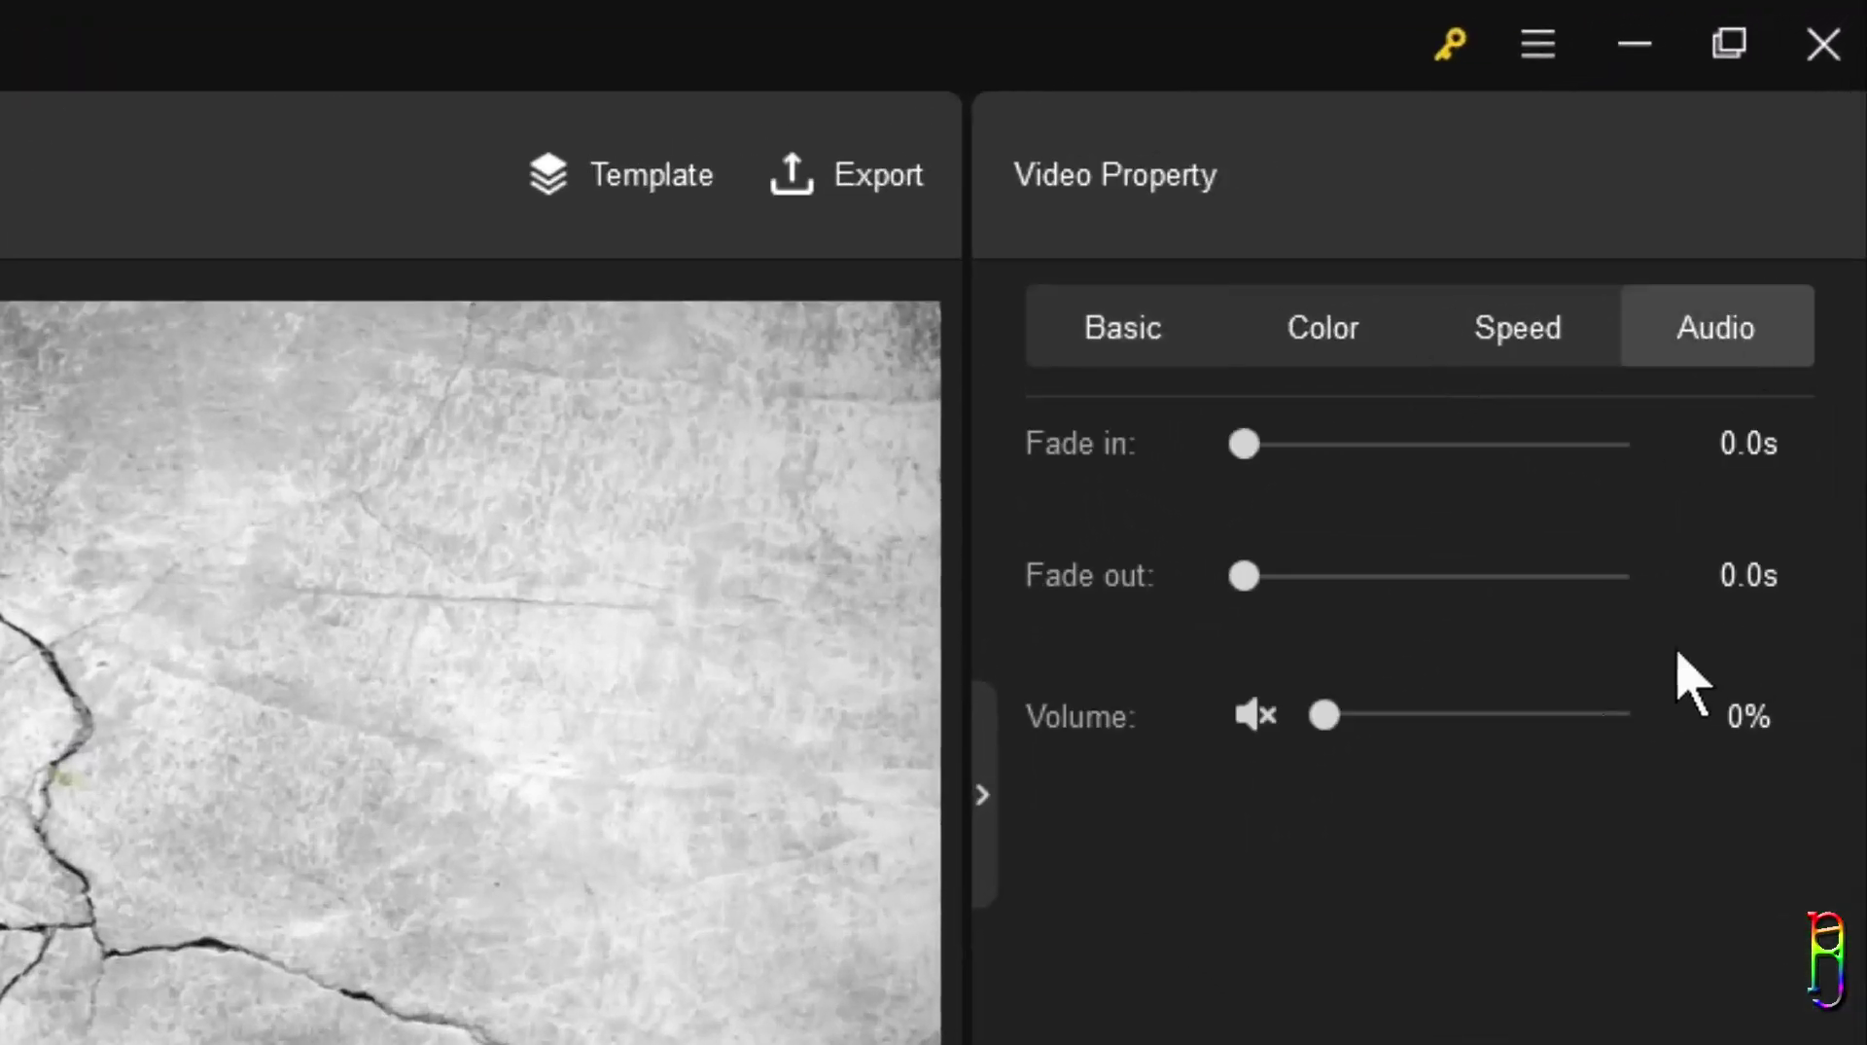
mouse_move(1325, 716)
left_mouse_down()
mouse_move(1377, 716)
mouse_move(1345, 716)
left_mouse_up()
left_click(1255, 715)
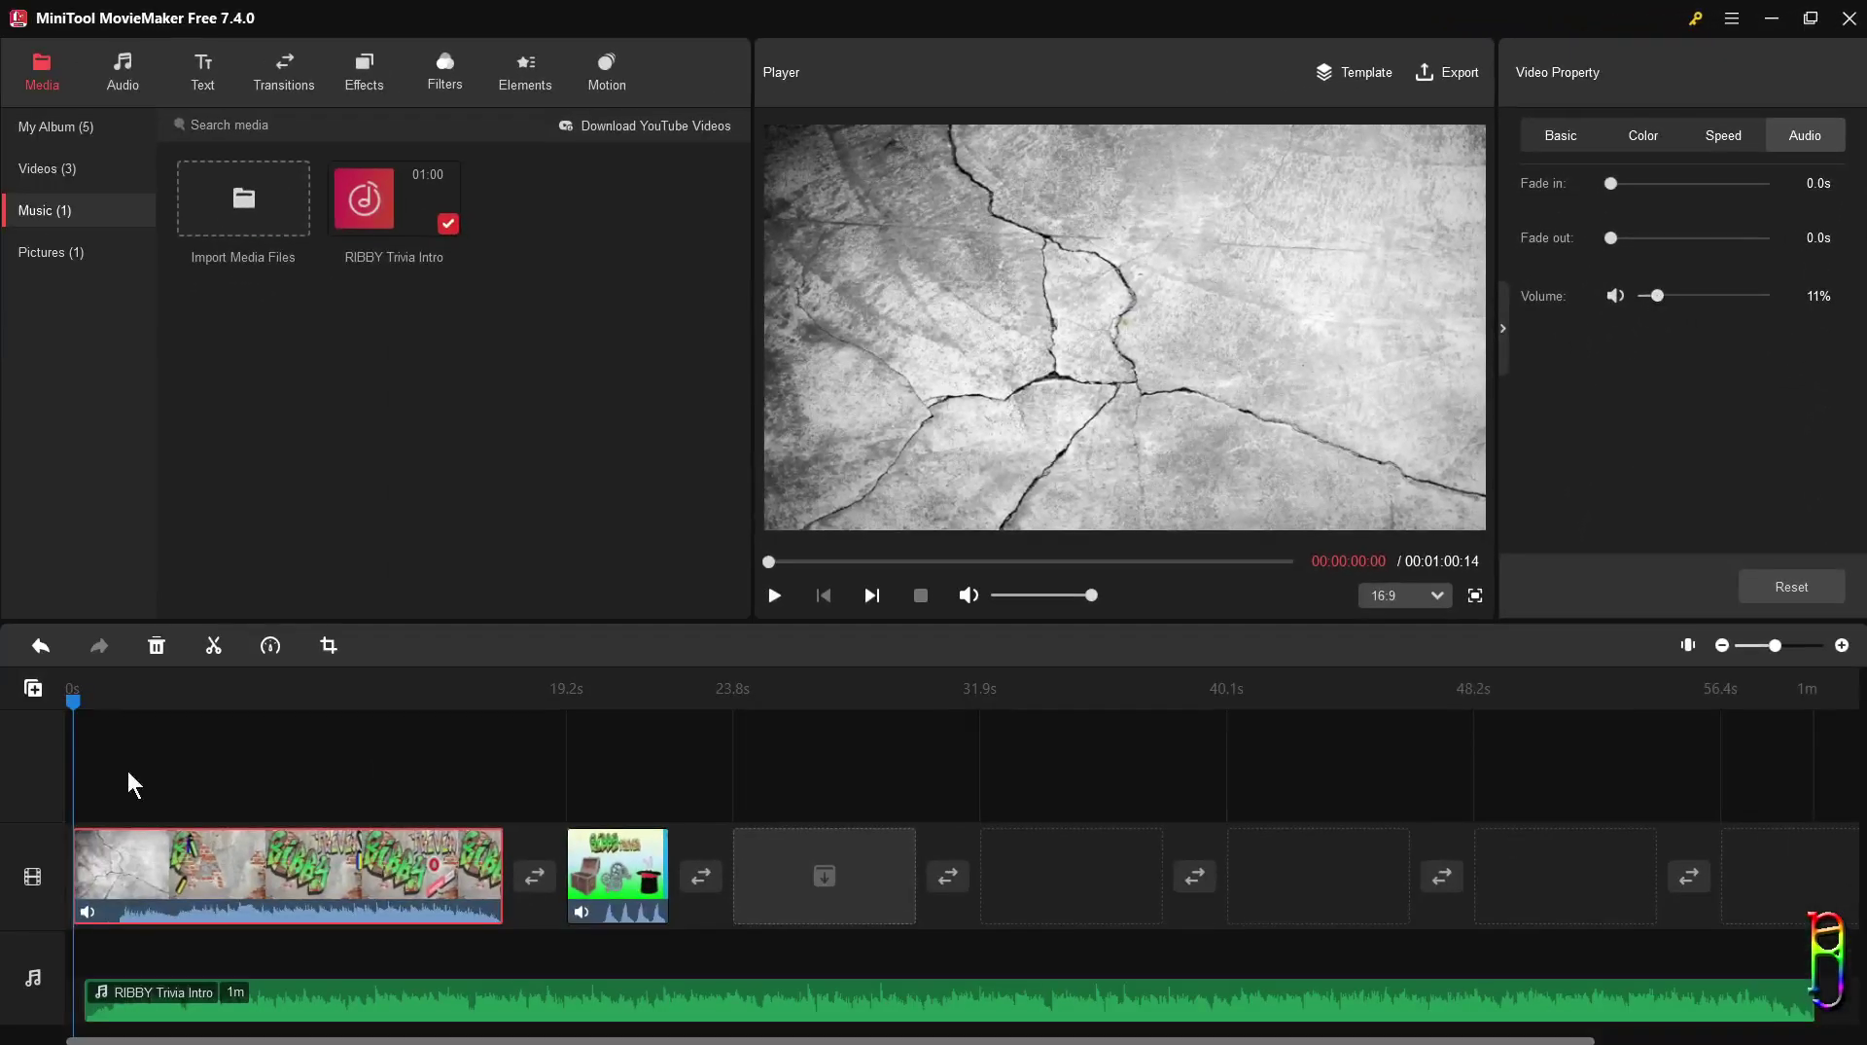
left_click(155, 788)
Step: Preview the project, replaying the transition between the two clips from about 16 seconds
key("space")
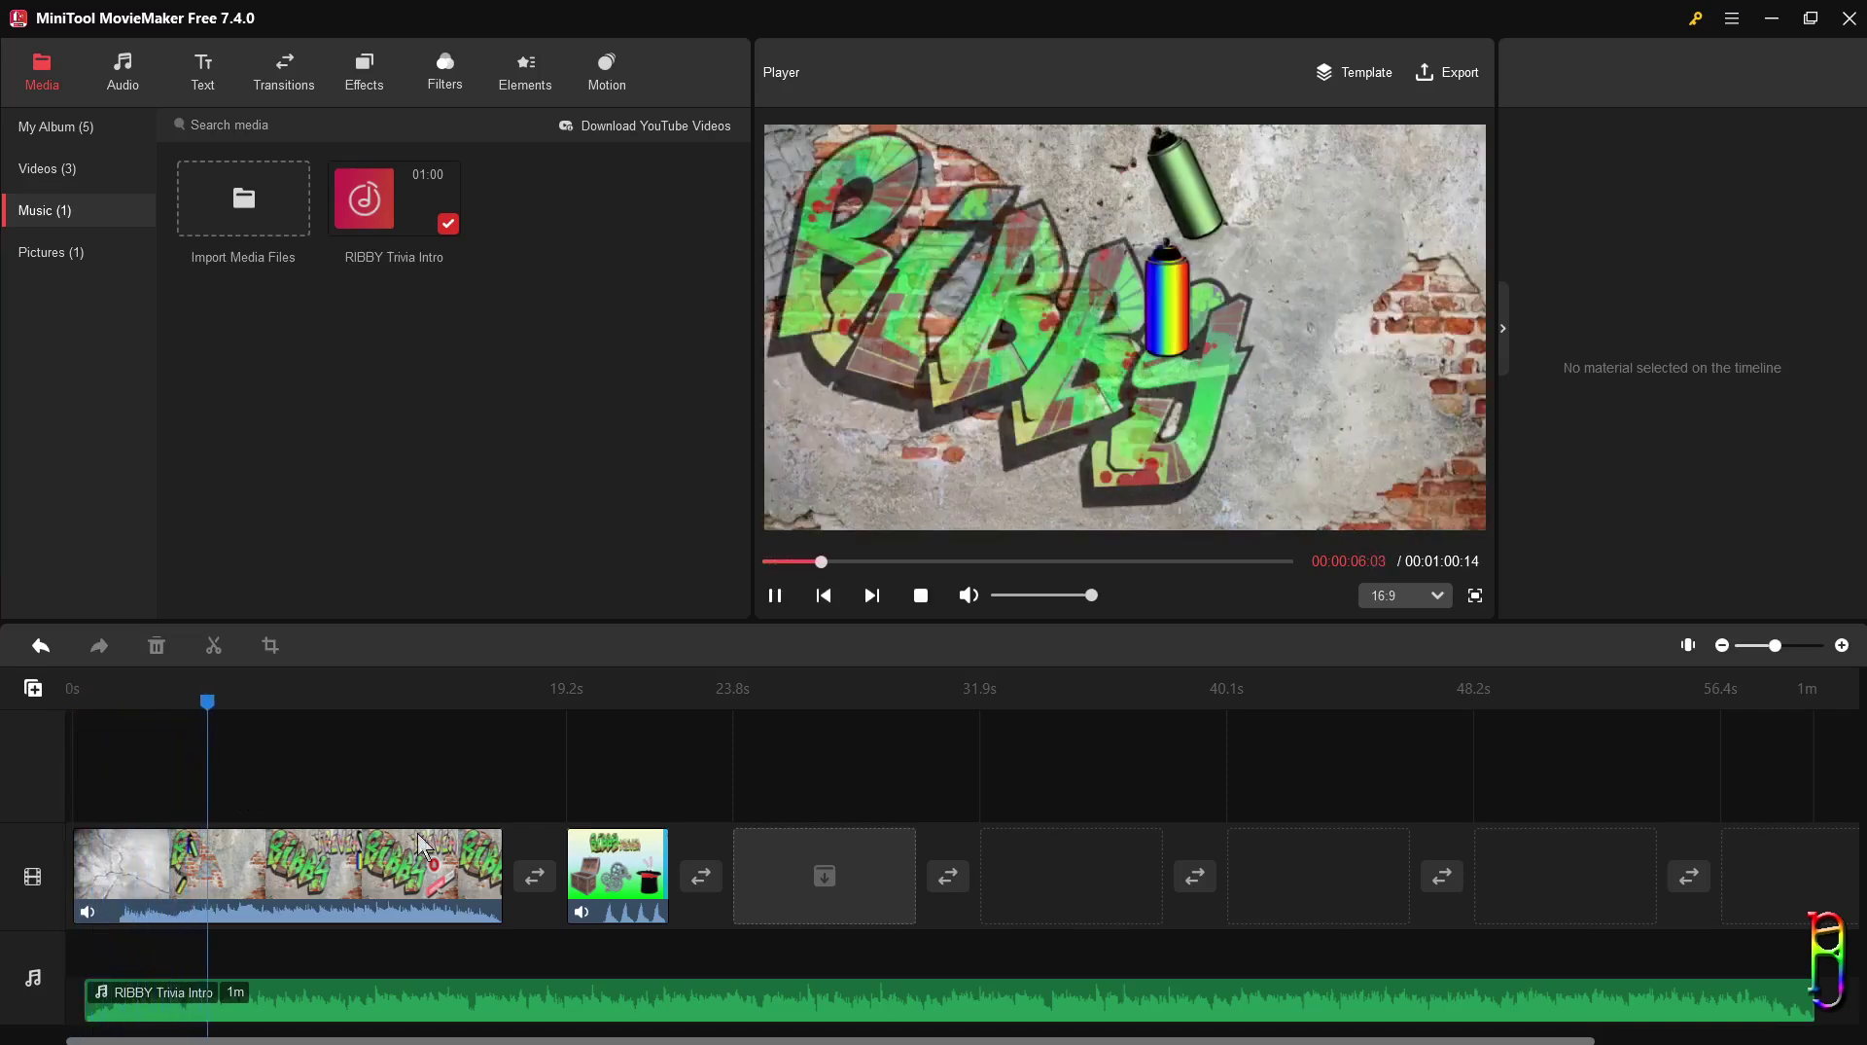
left_click(409, 868)
left_click(374, 865)
left_click(440, 709)
key("space")
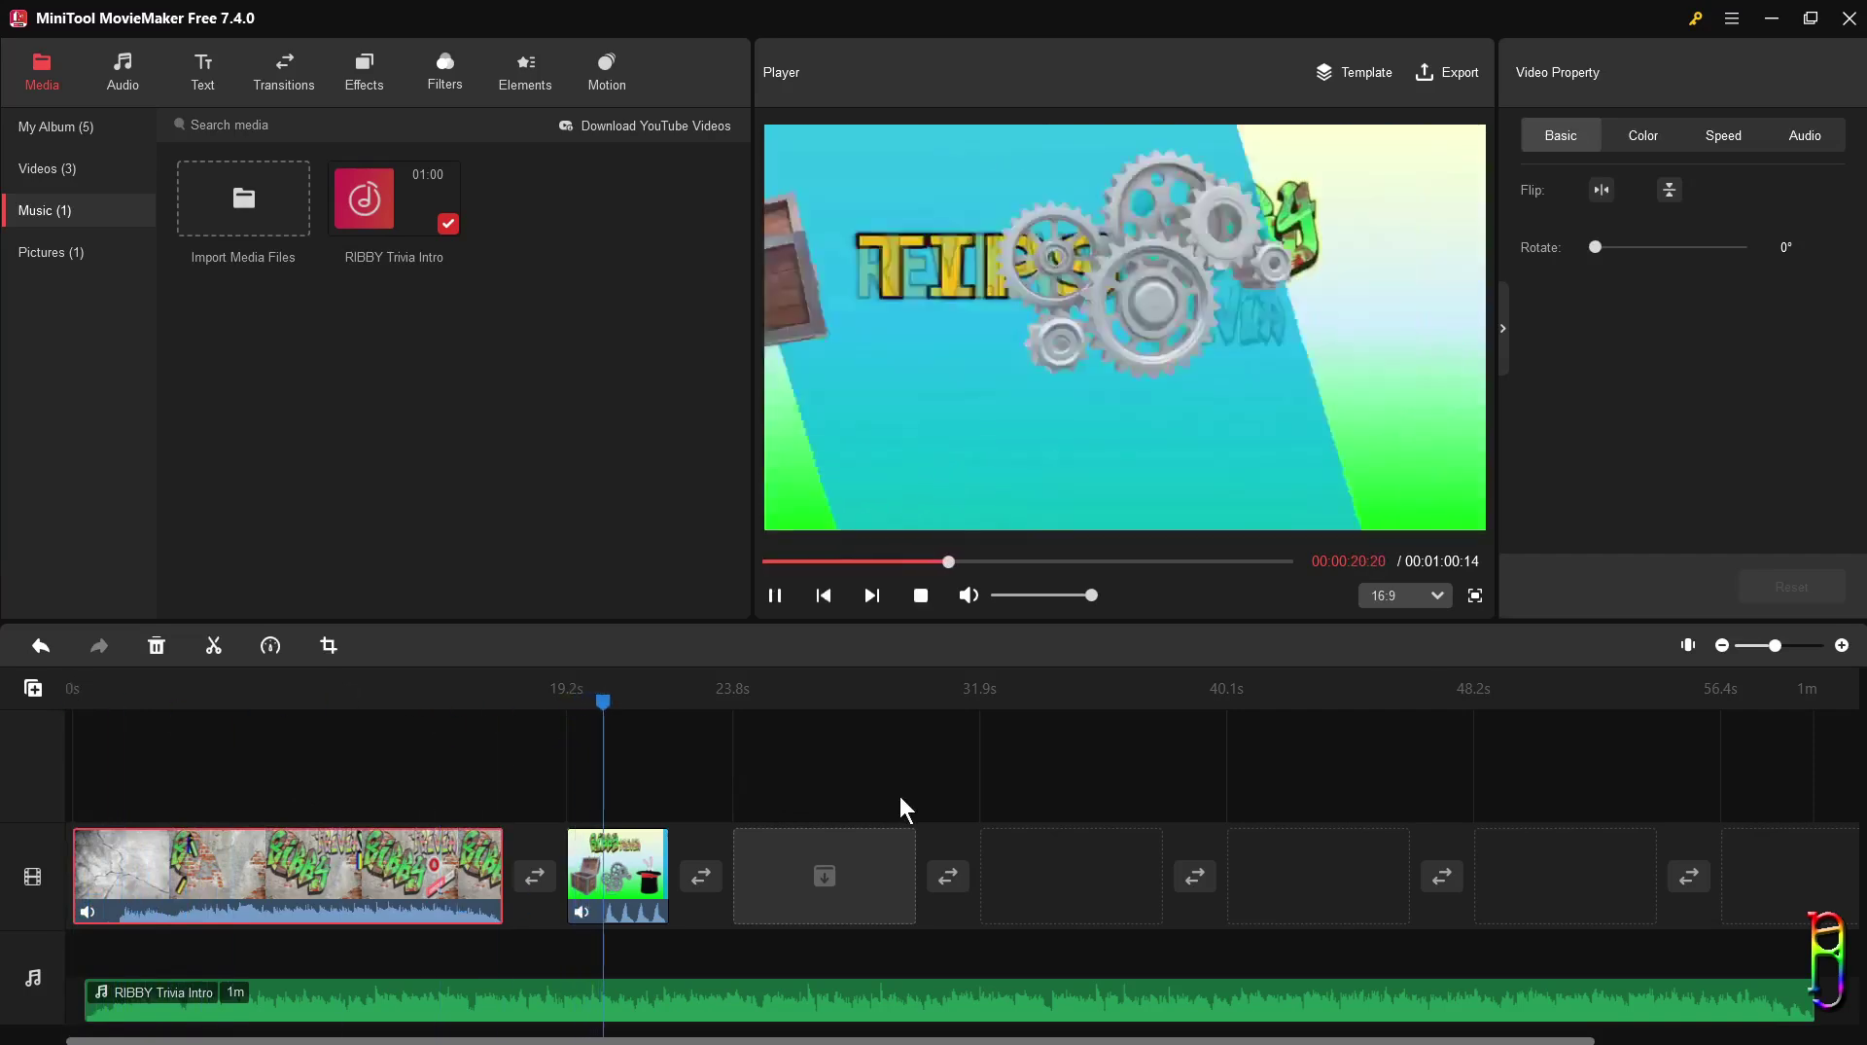
key("space")
Step: Align the RIBBY Trivia Intro music to 0s and trim its end to 23.8s
left_click(1800, 1002)
key("ctrl+z")
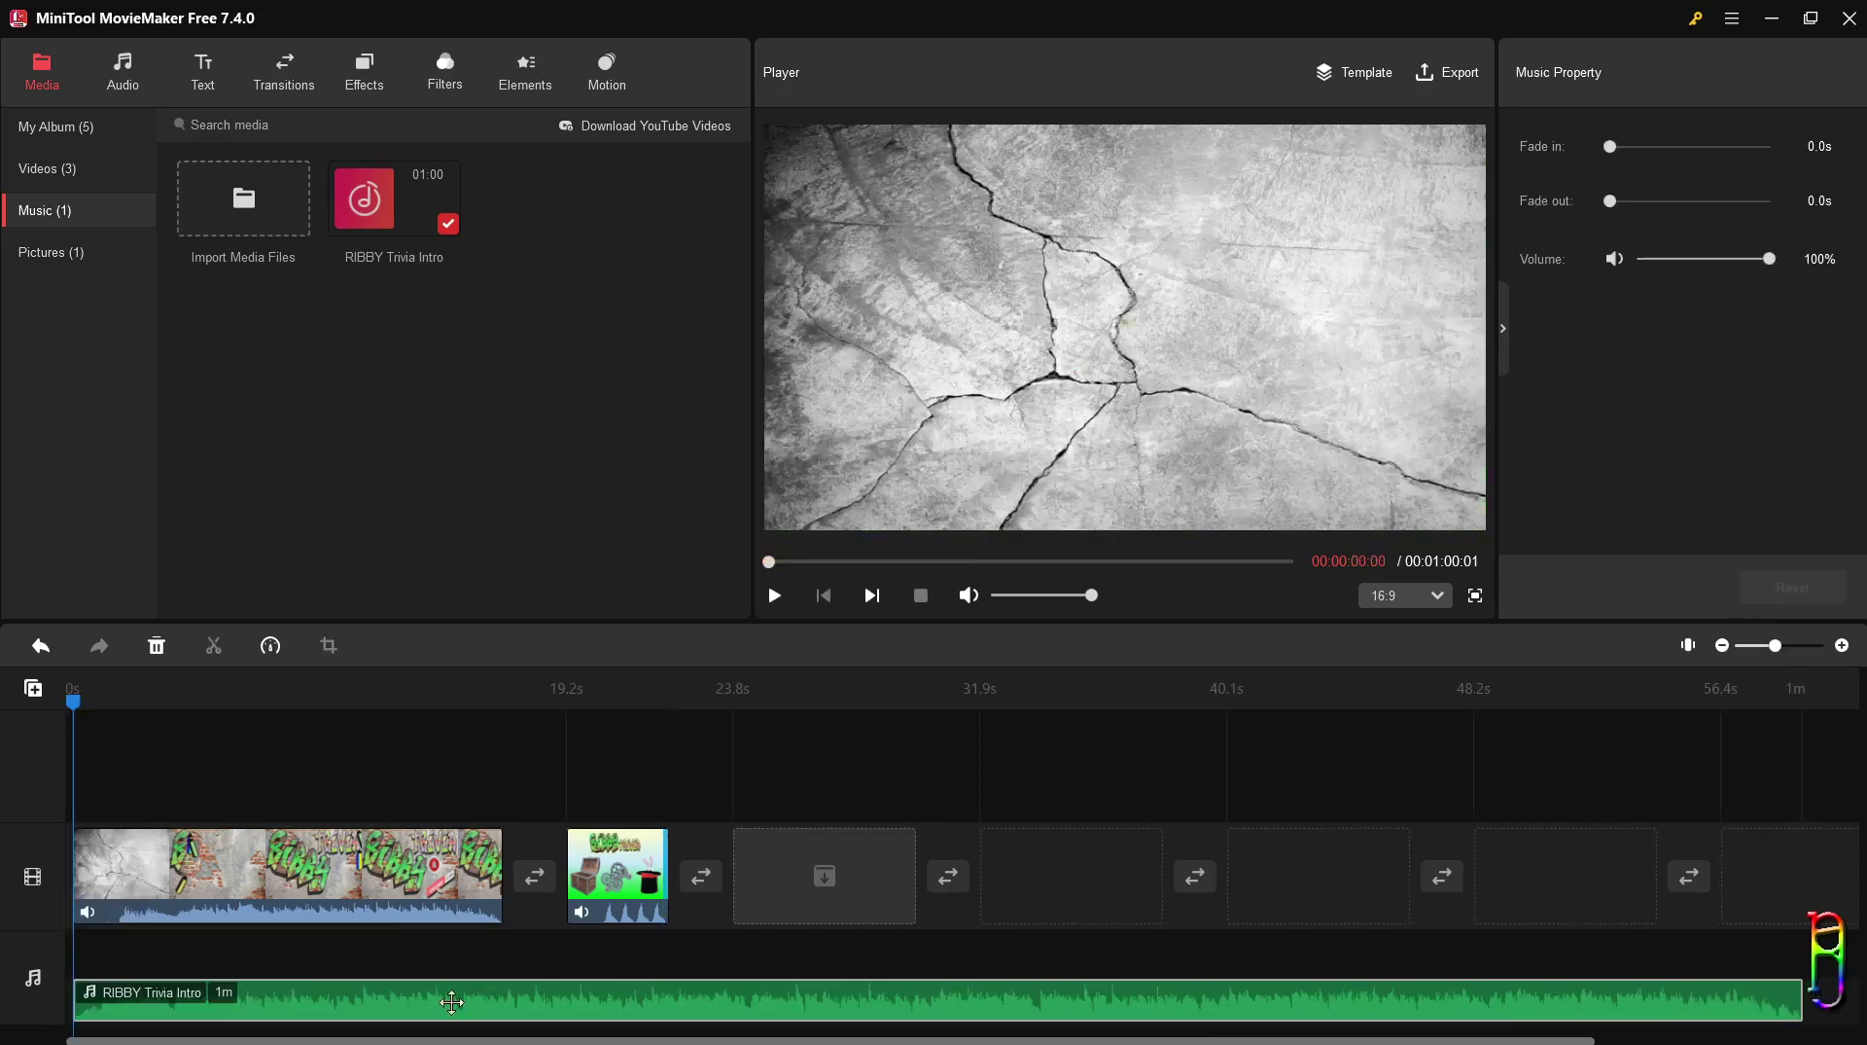
left_click_drag(452, 1002, 705, 1001)
key("ctrl+z")
left_click_drag(1799, 1002, 849, 986)
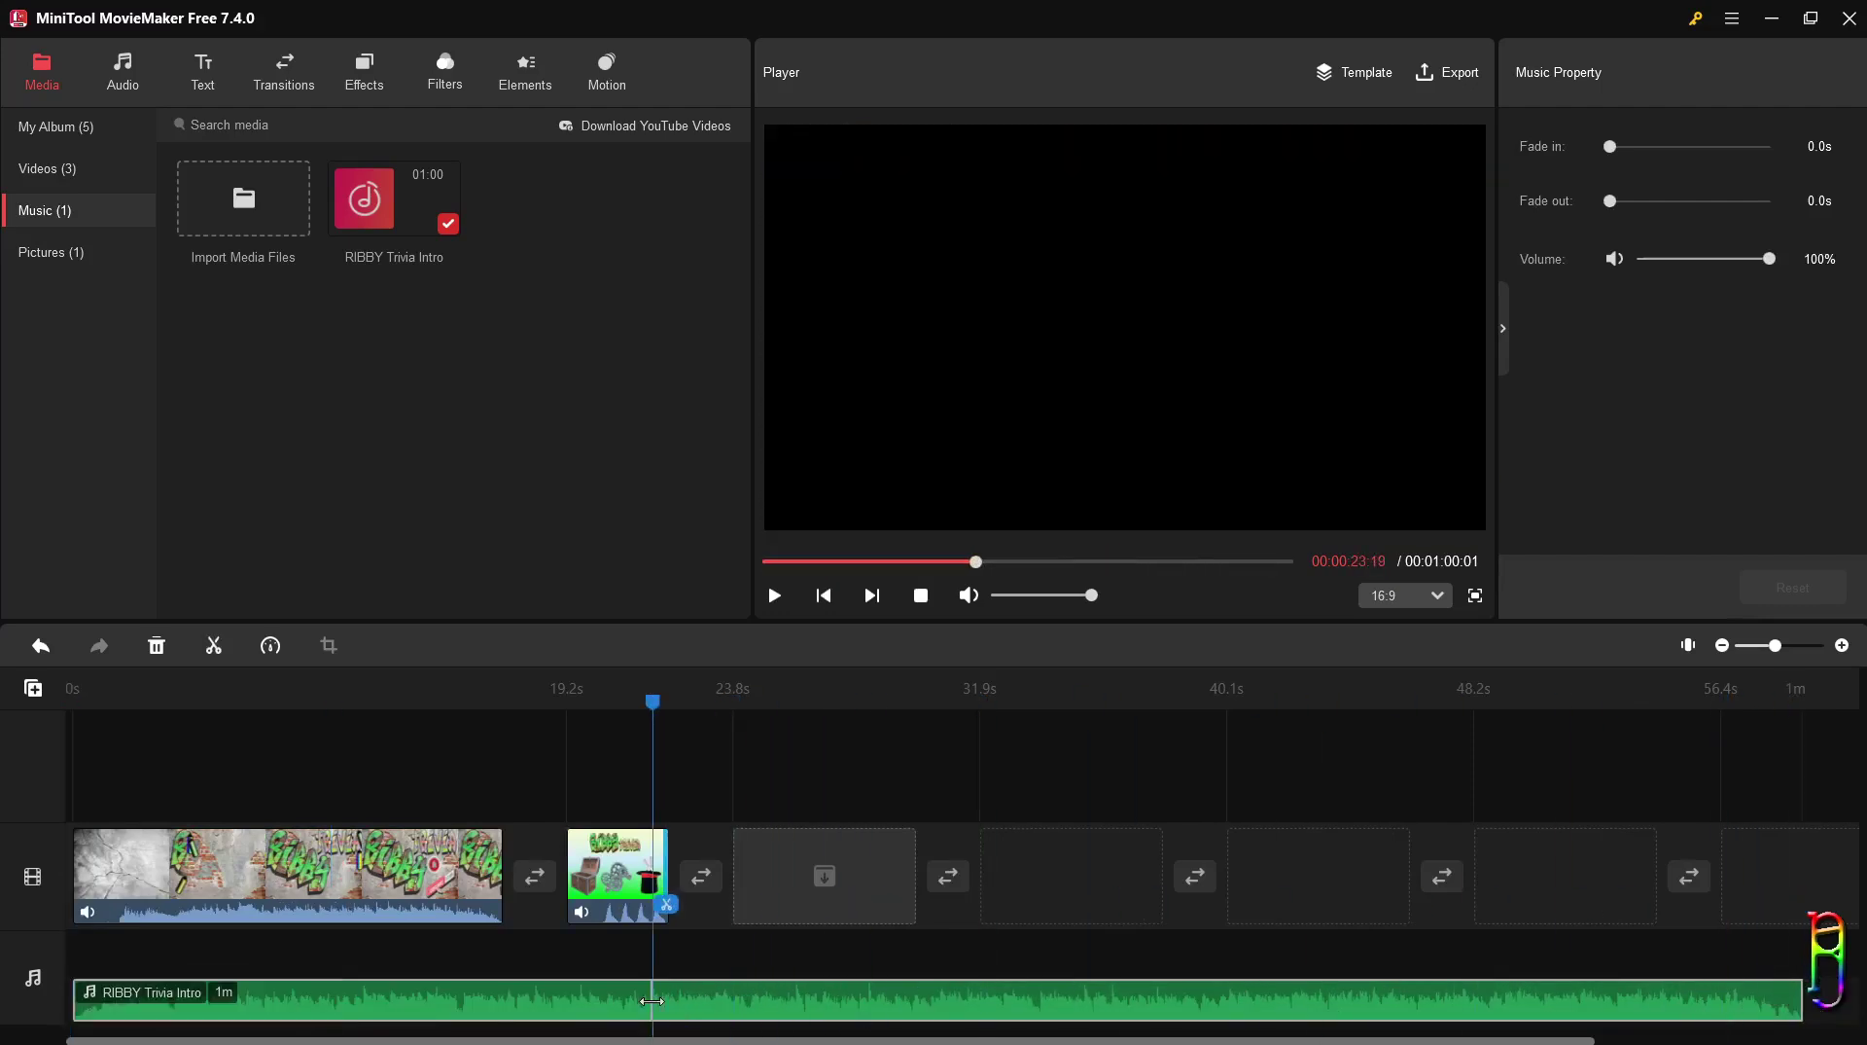
mouse_move(652, 1001)
left_mouse_down()
mouse_move(745, 978)
mouse_move(669, 1002)
left_mouse_up()
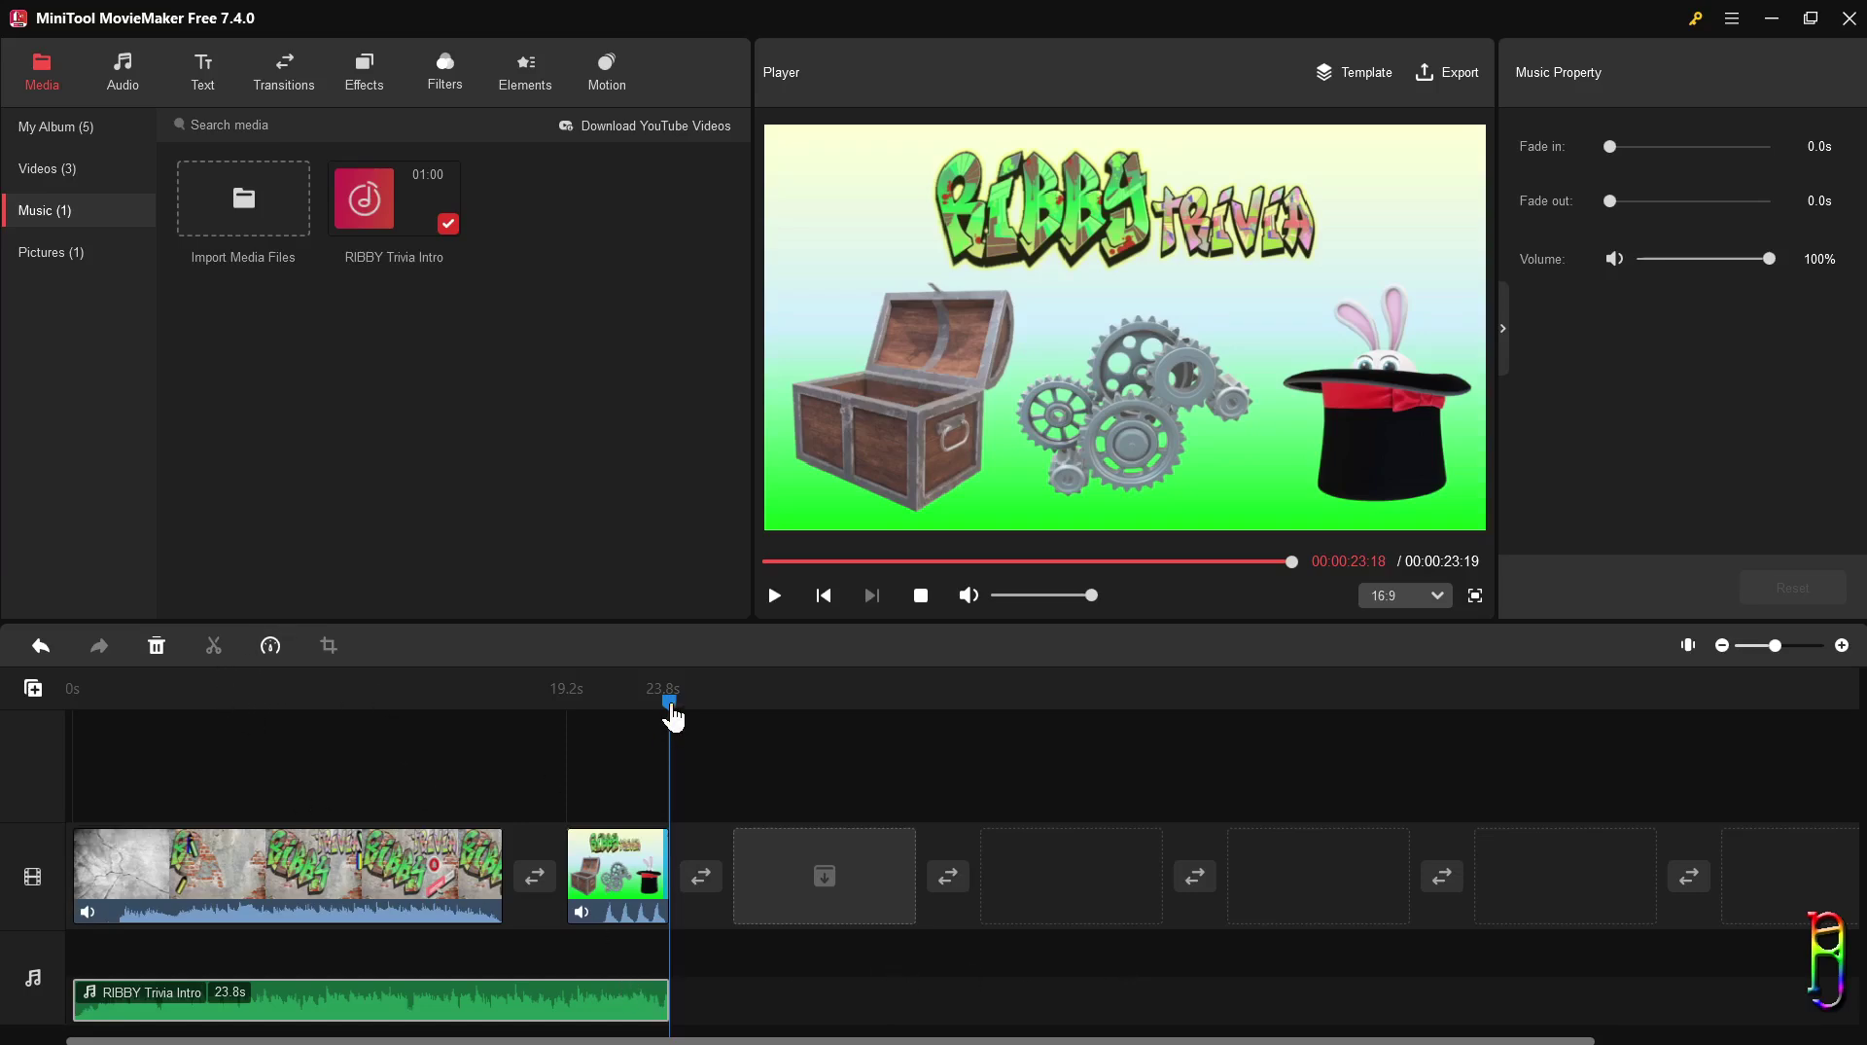
Step: Split the first graffiti clip at 9.6s
left_click(345, 856)
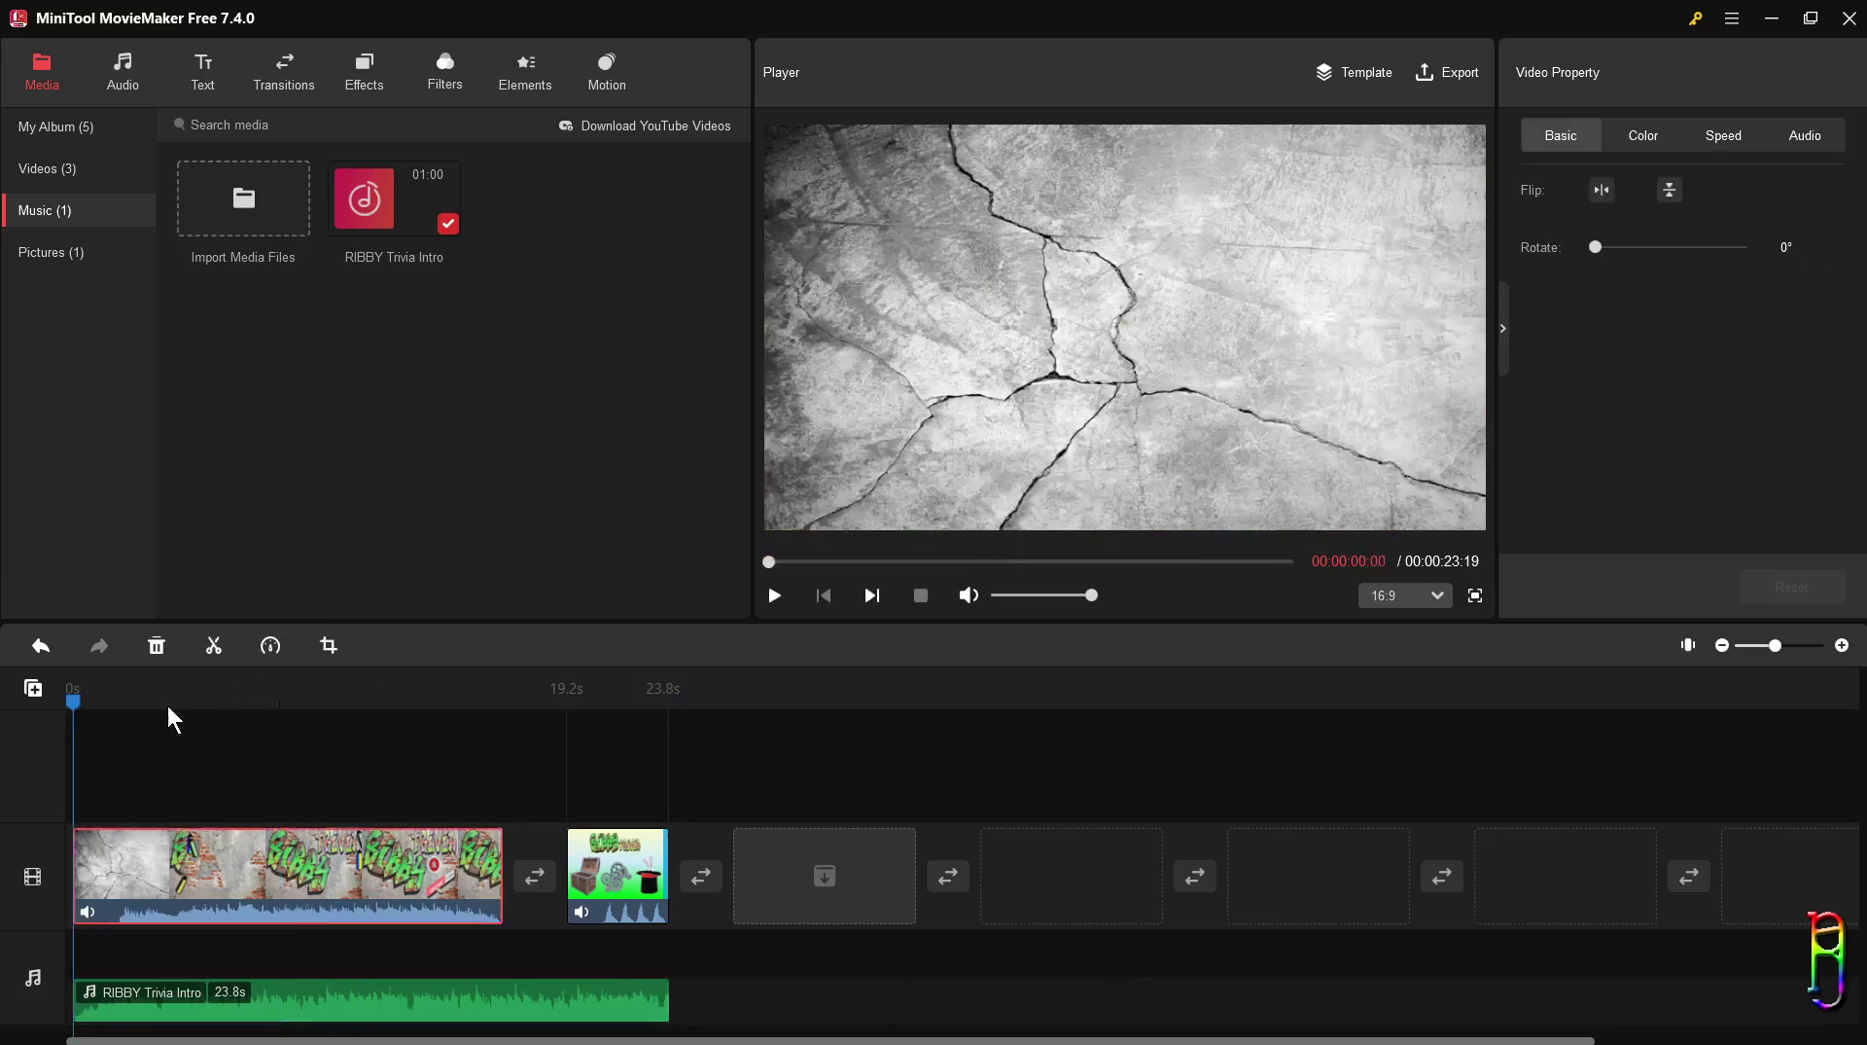
left_click(288, 693)
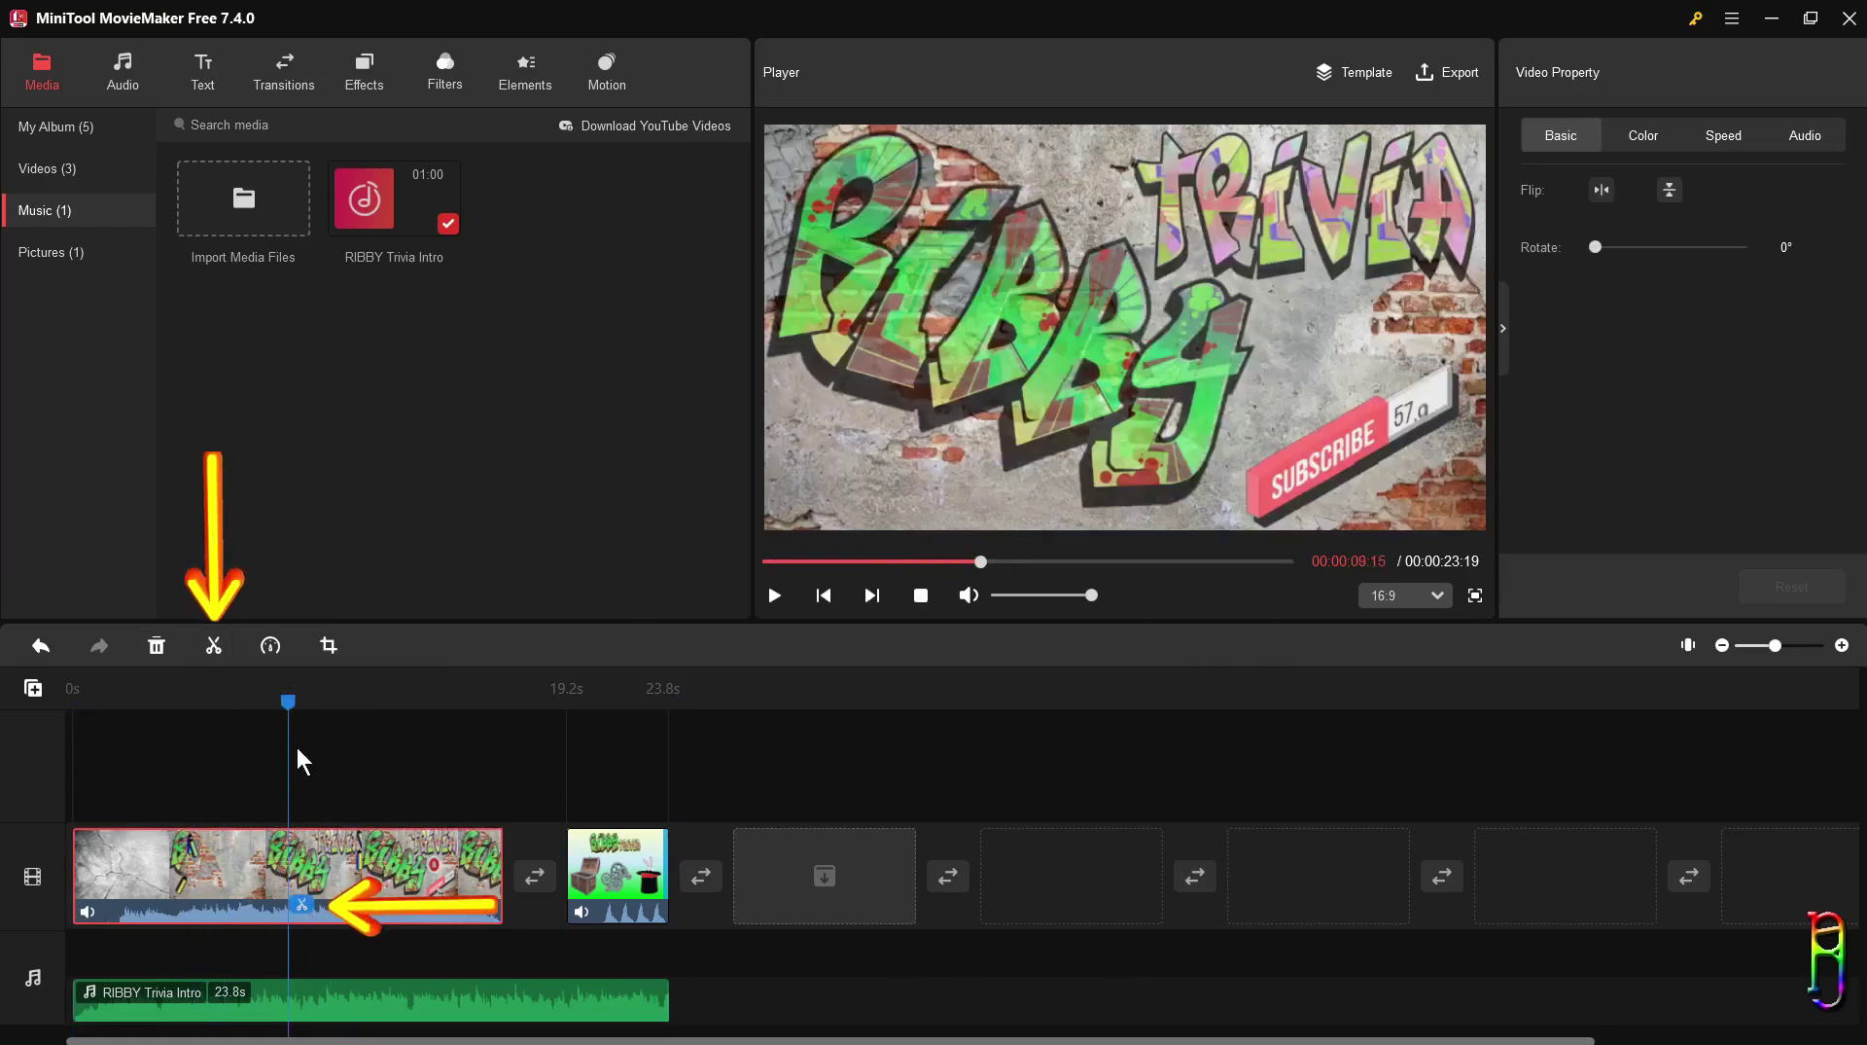
left_click(213, 644)
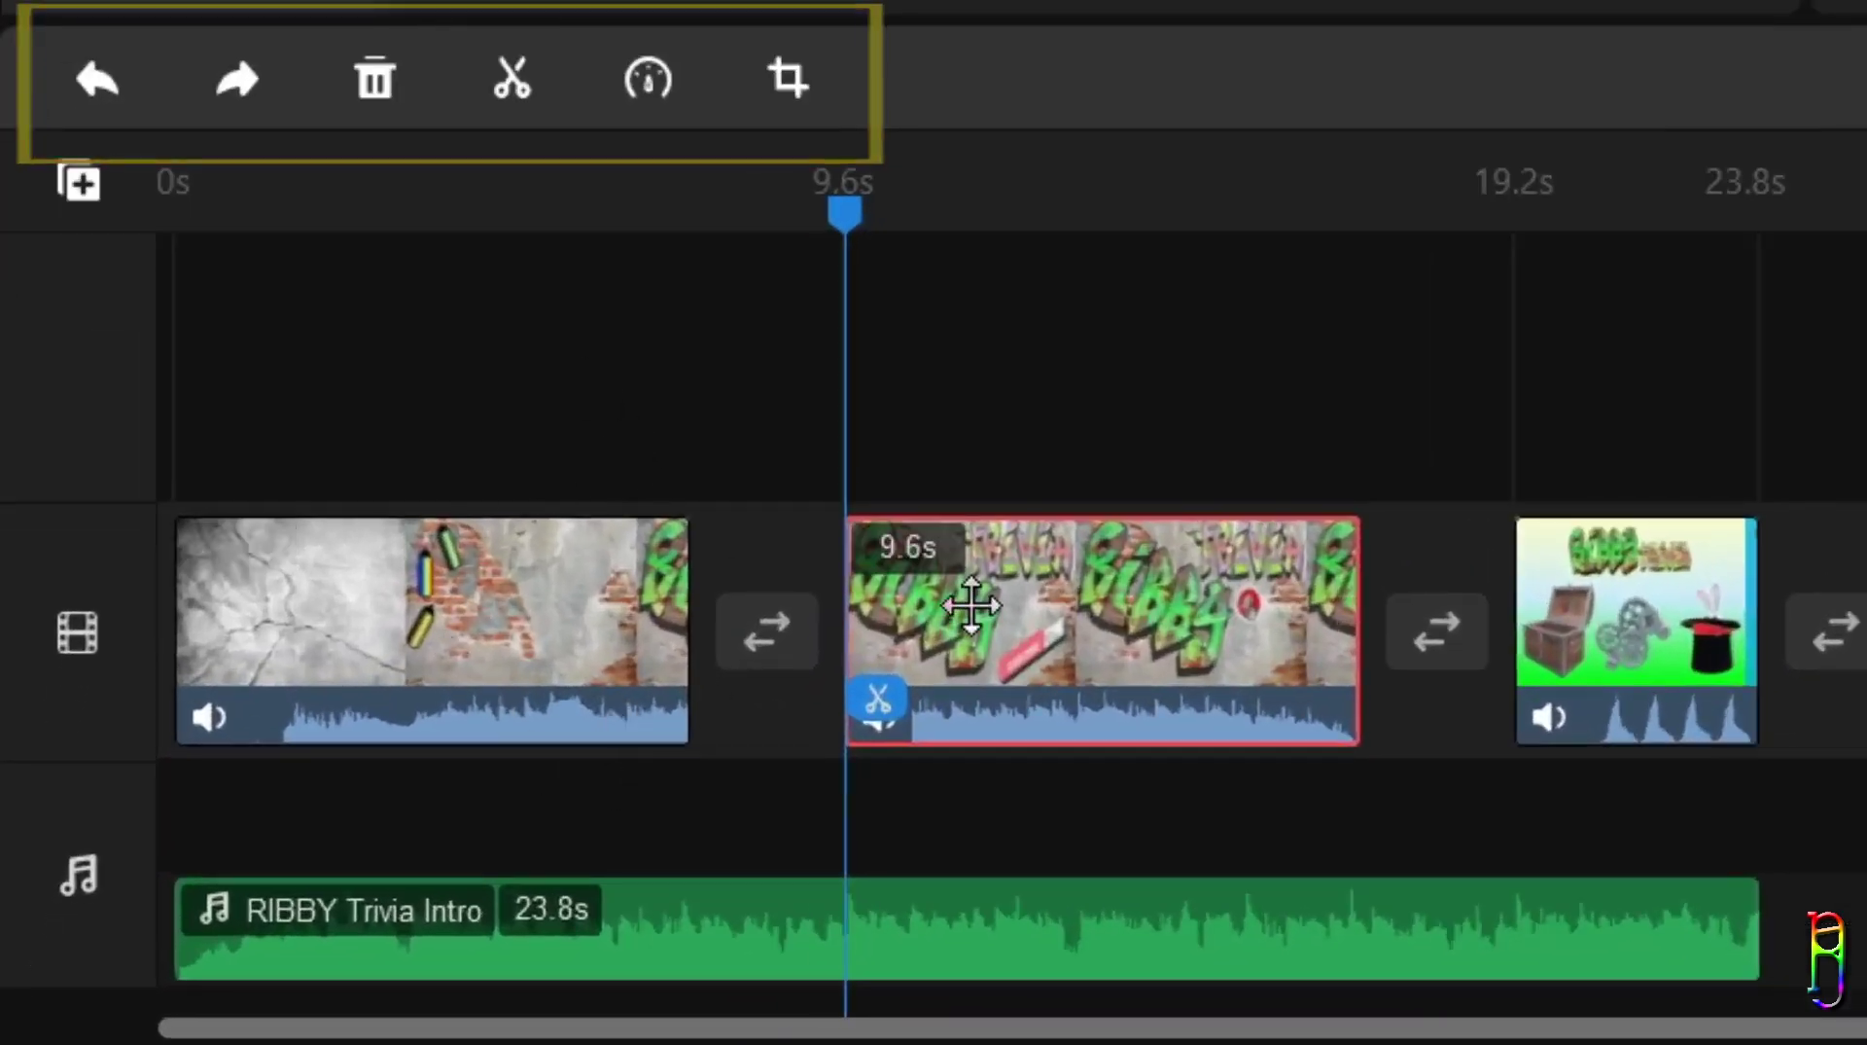
Step: Delete the clip piece after the split, then undo the deletion to keep both pieces
mouse_move(850, 242)
left_mouse_down()
mouse_move(1167, 237)
mouse_move(963, 243)
left_mouse_up()
left_click(1254, 260)
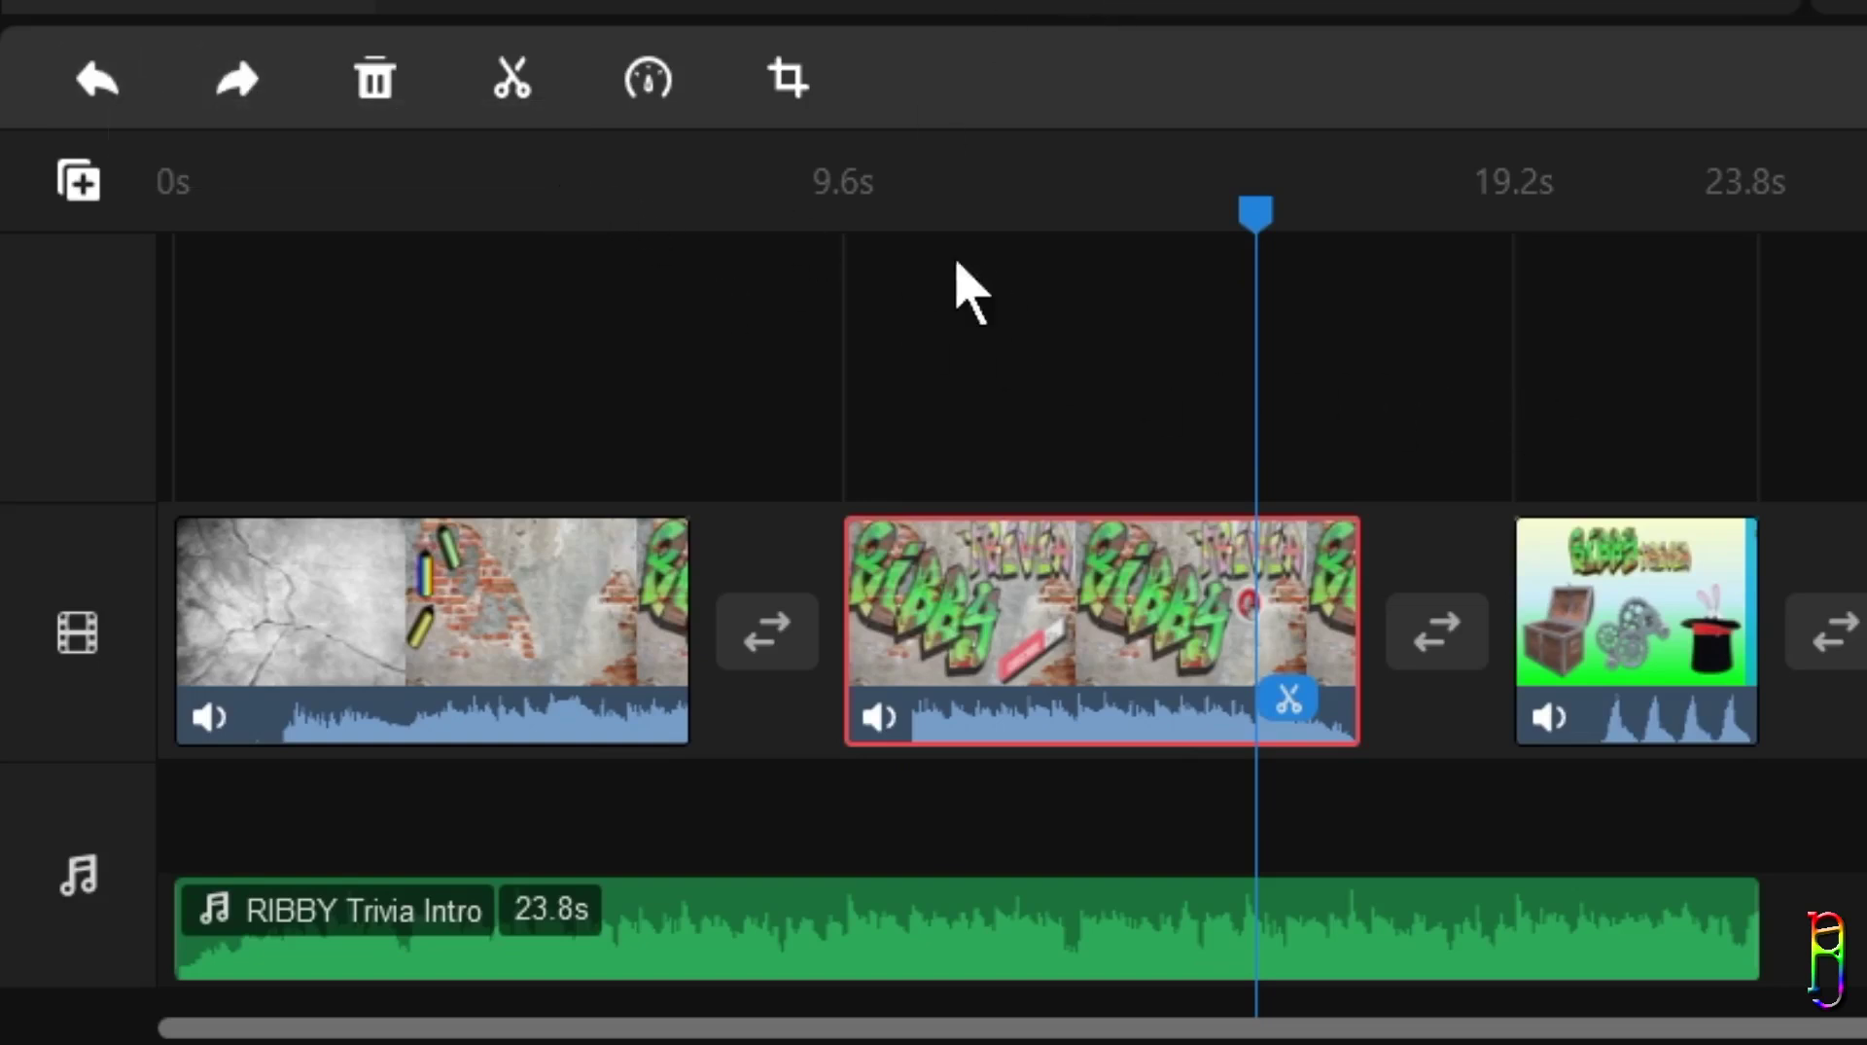
left_click(381, 89)
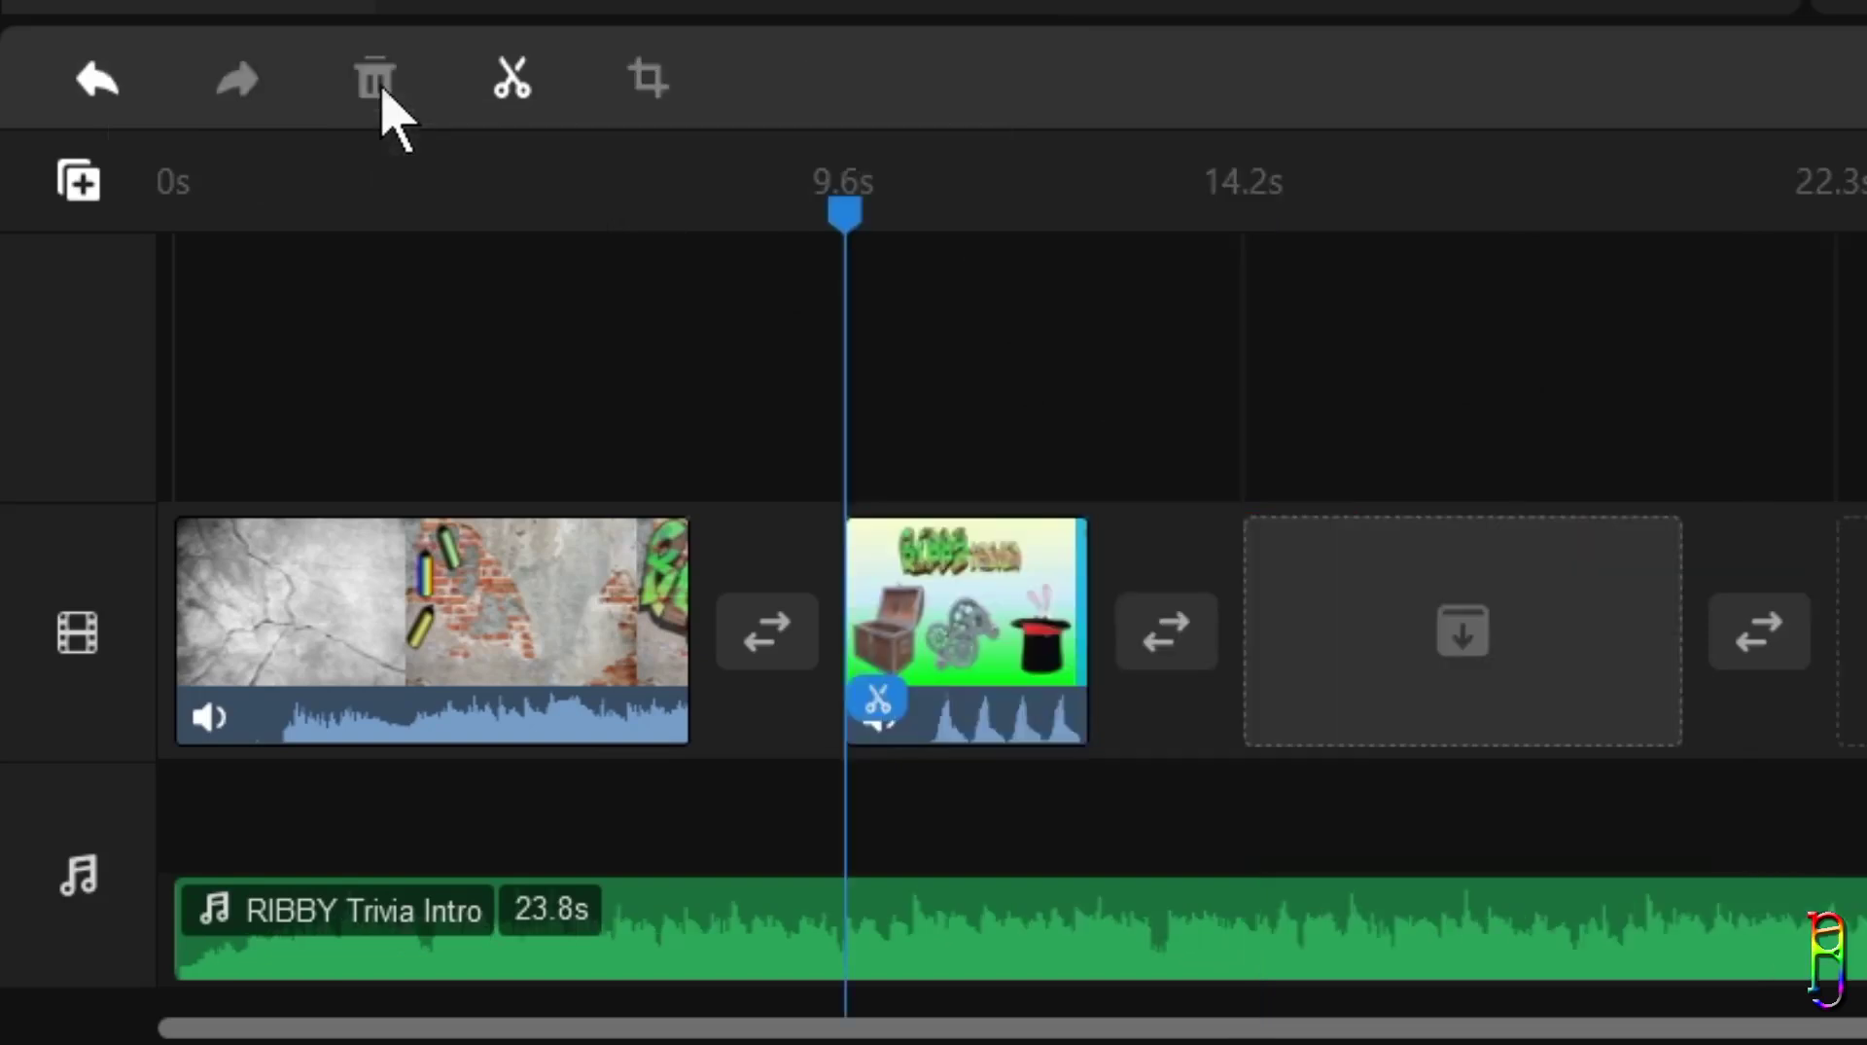
left_click(110, 79)
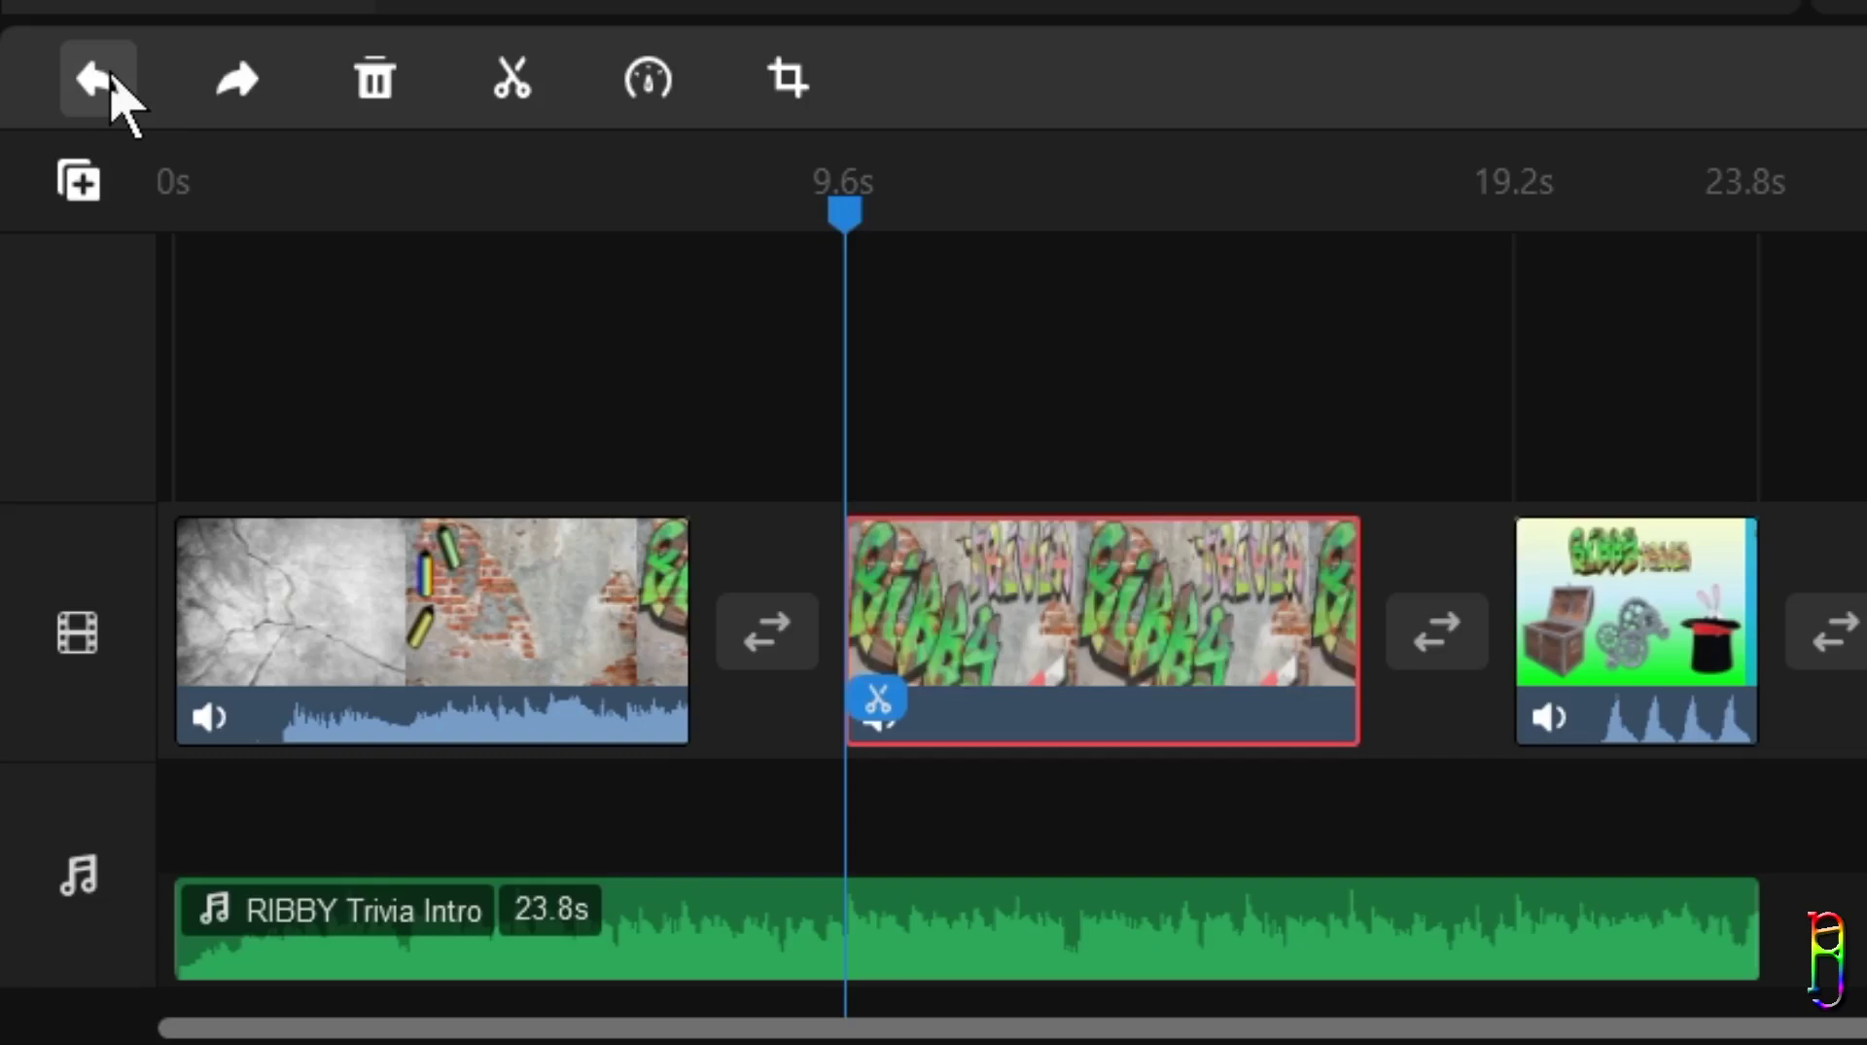
Step: Browse the Speed menu options and close it without applying any change
left_click(643, 105)
mouse_move(709, 176)
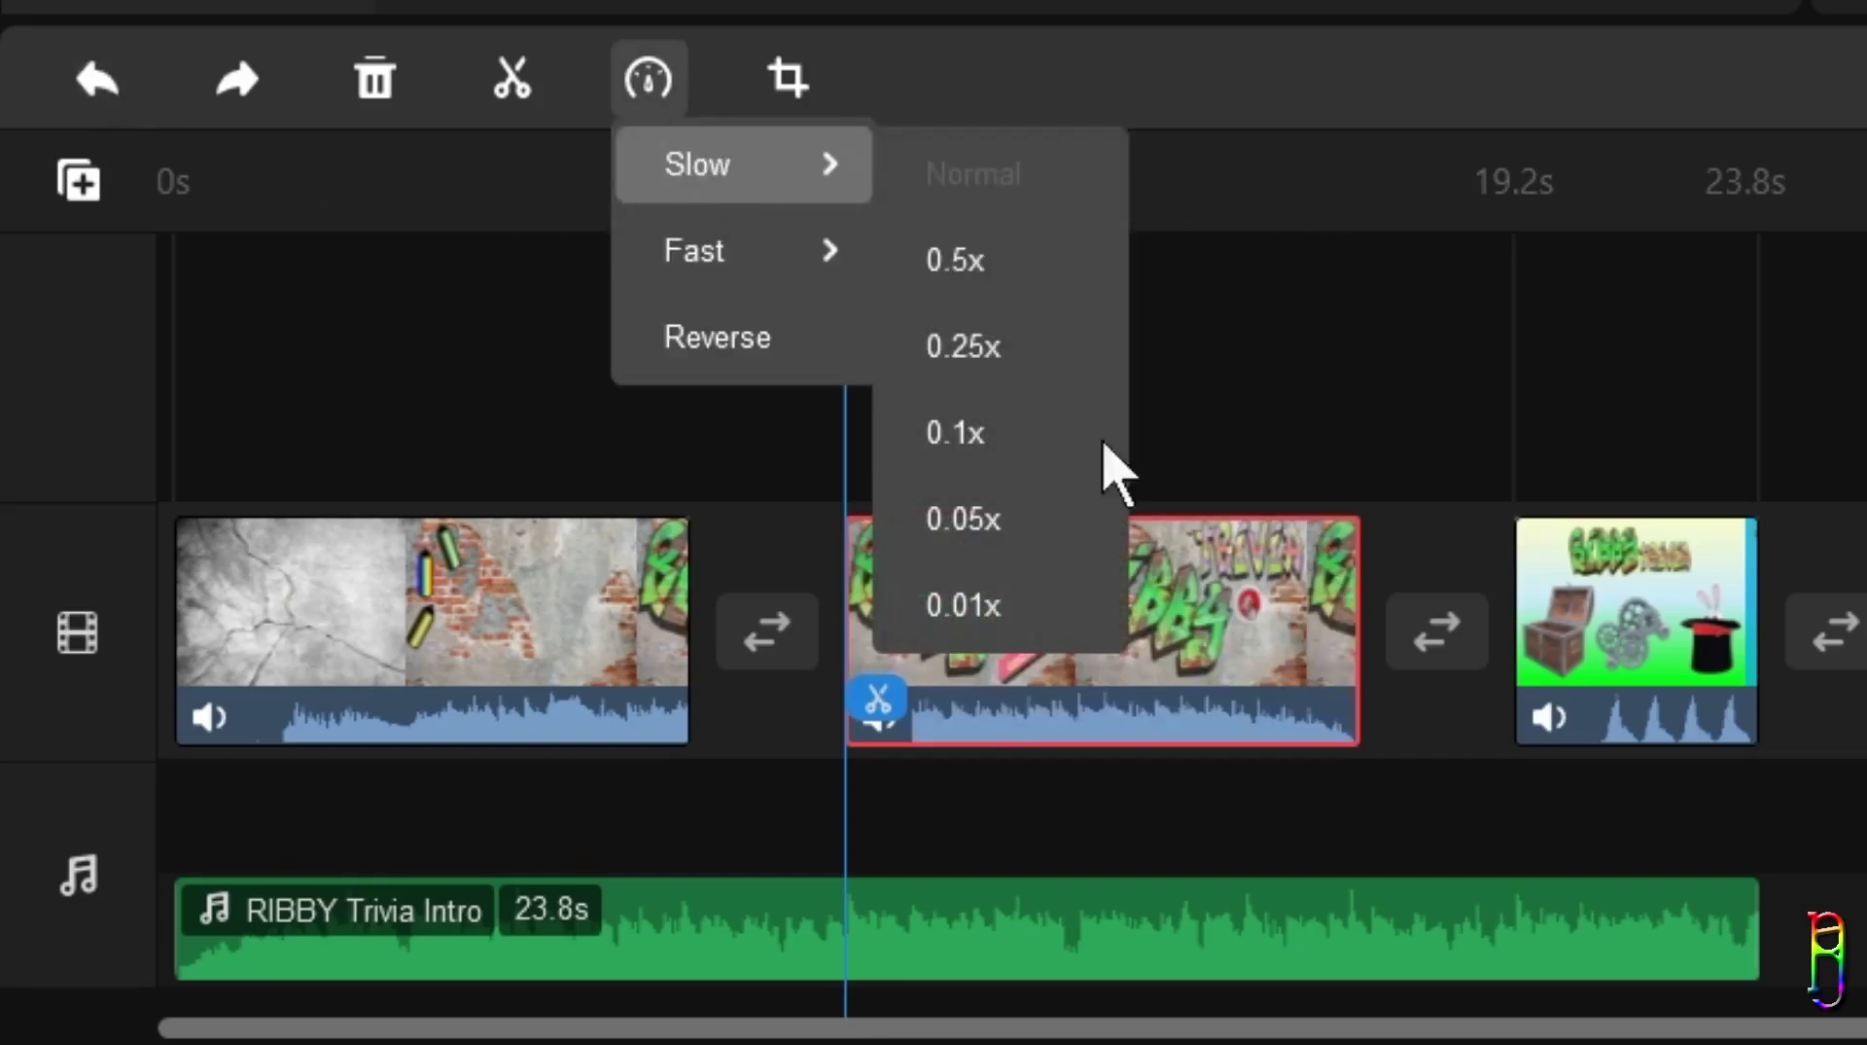
mouse_move(756, 277)
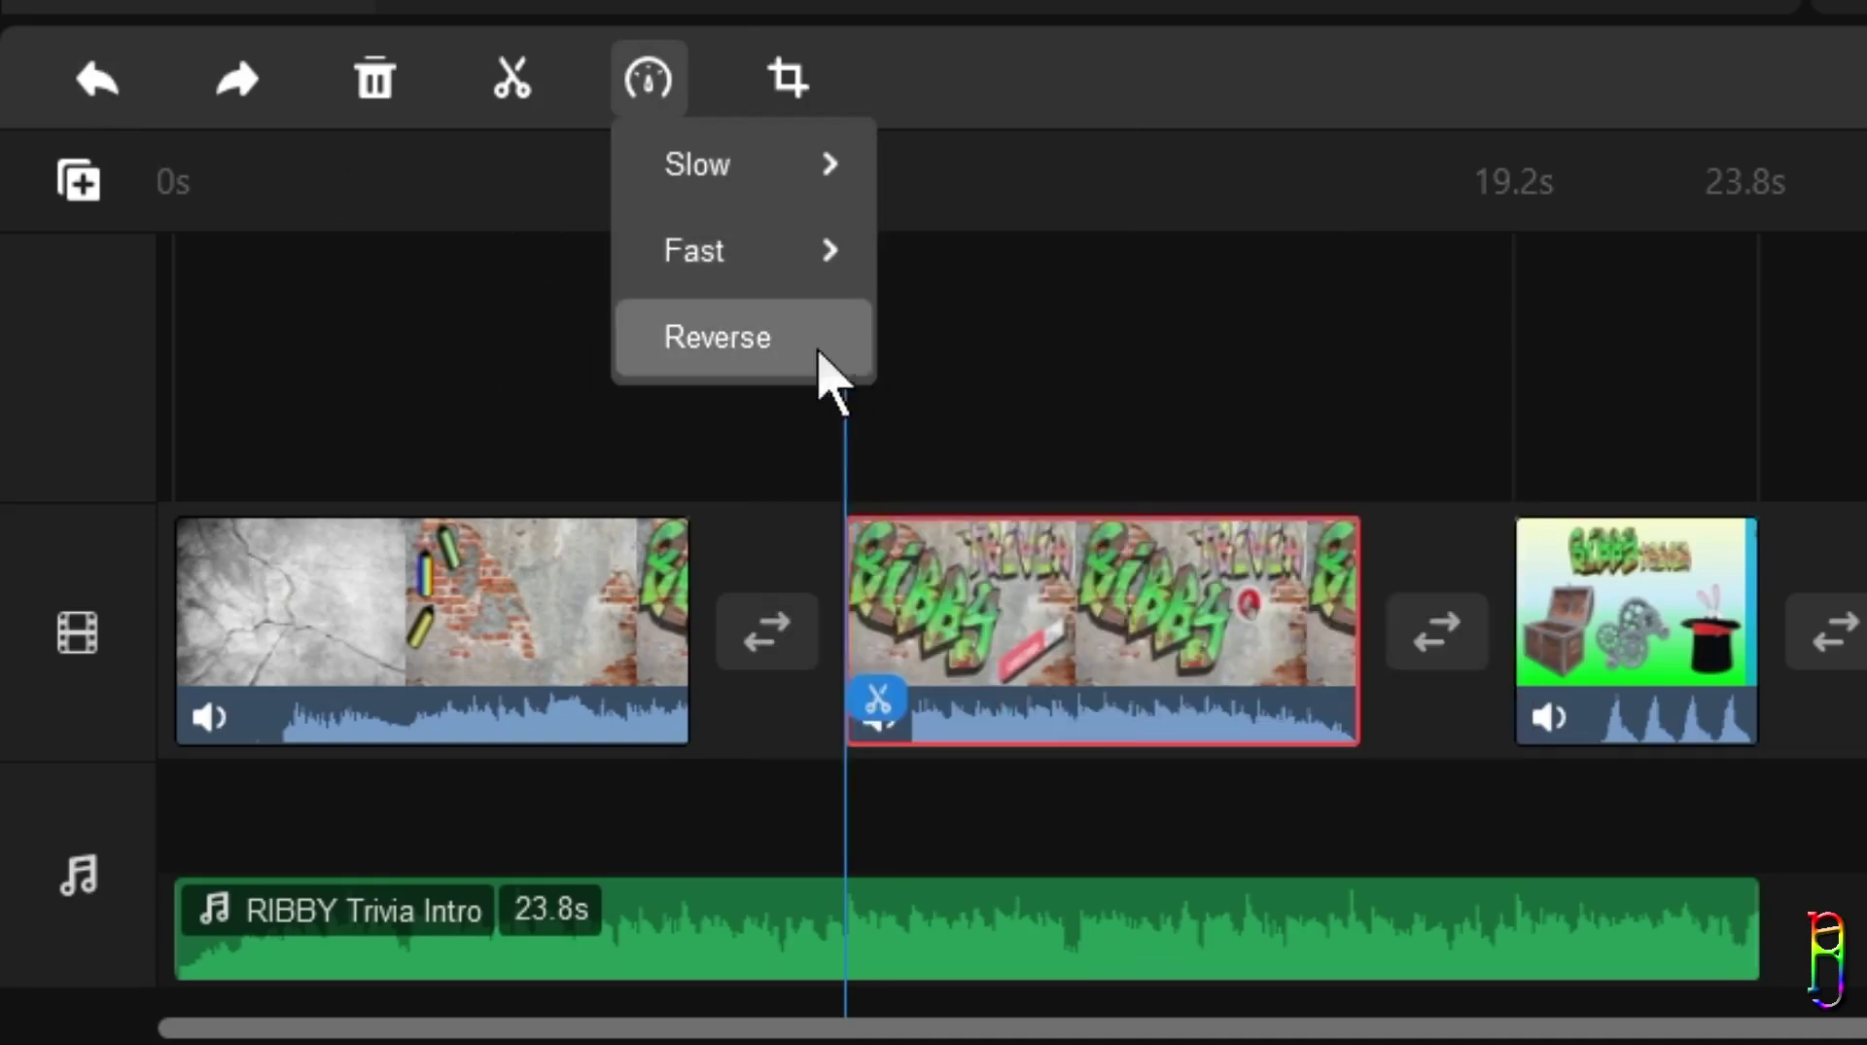
left_click(1117, 534)
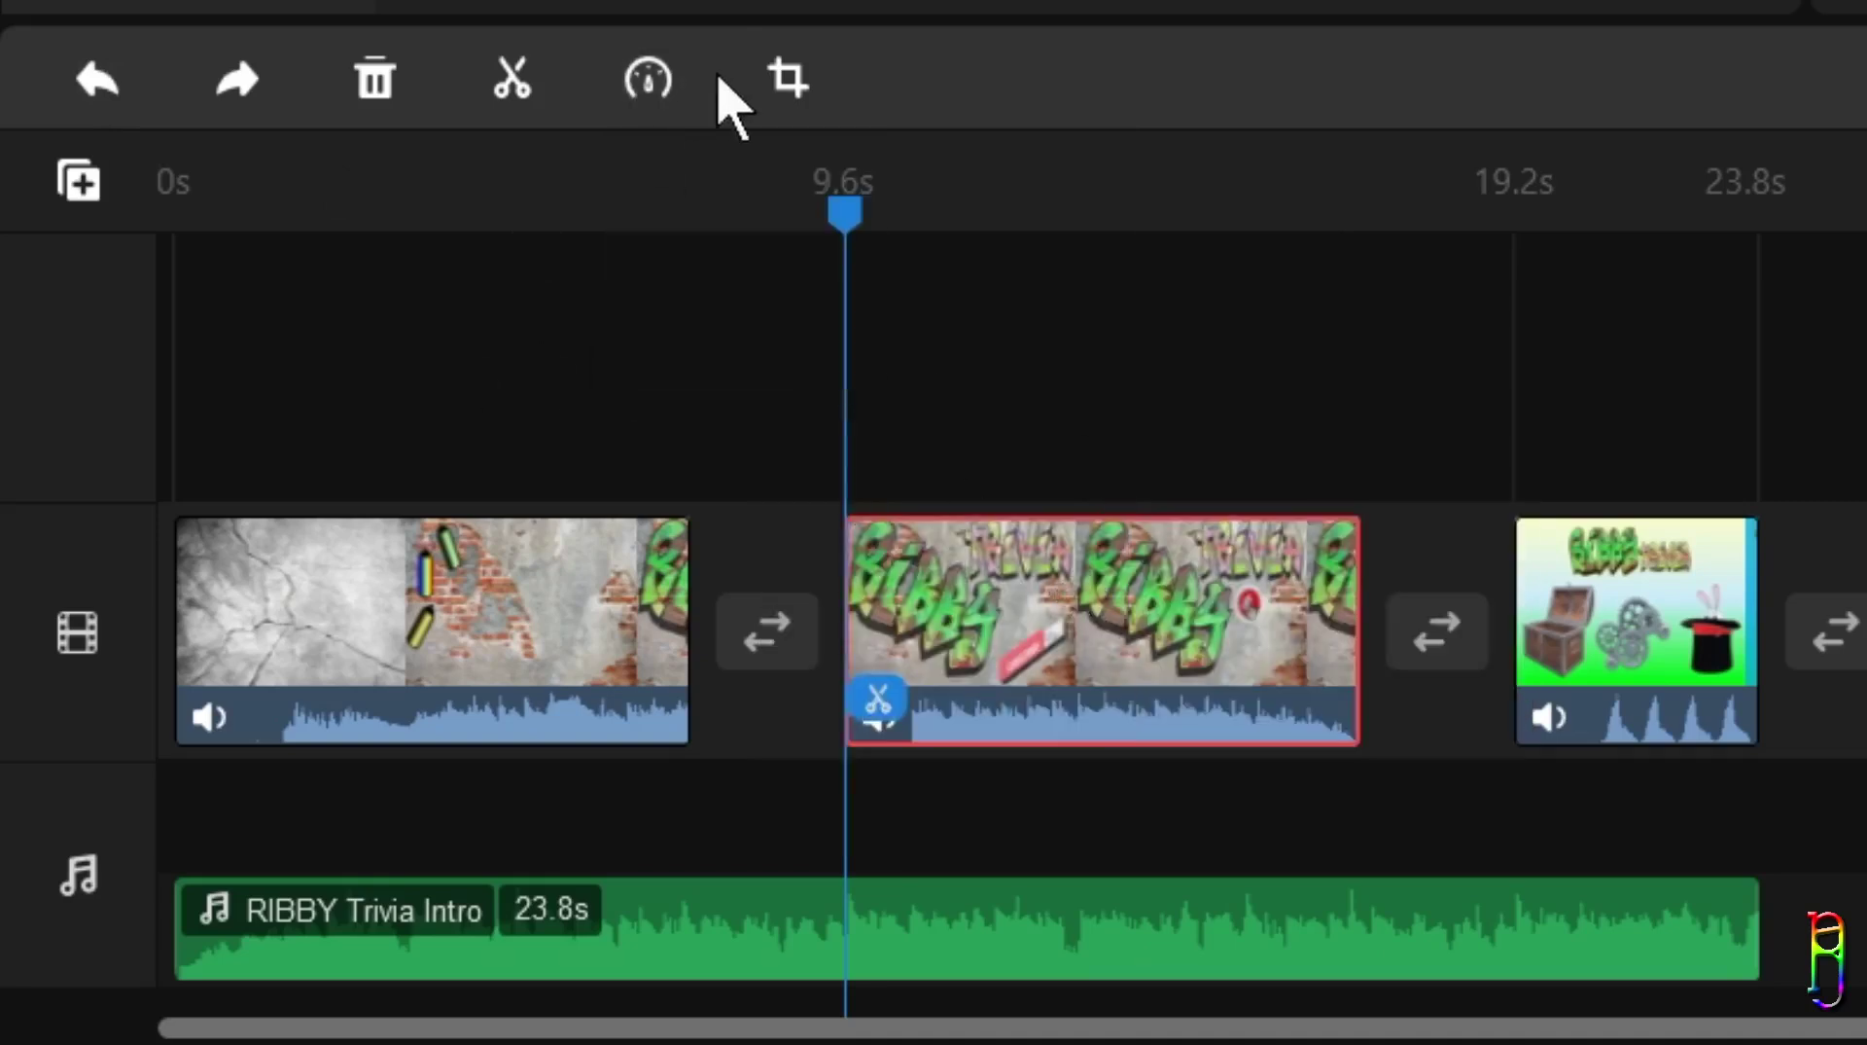
left_click(789, 78)
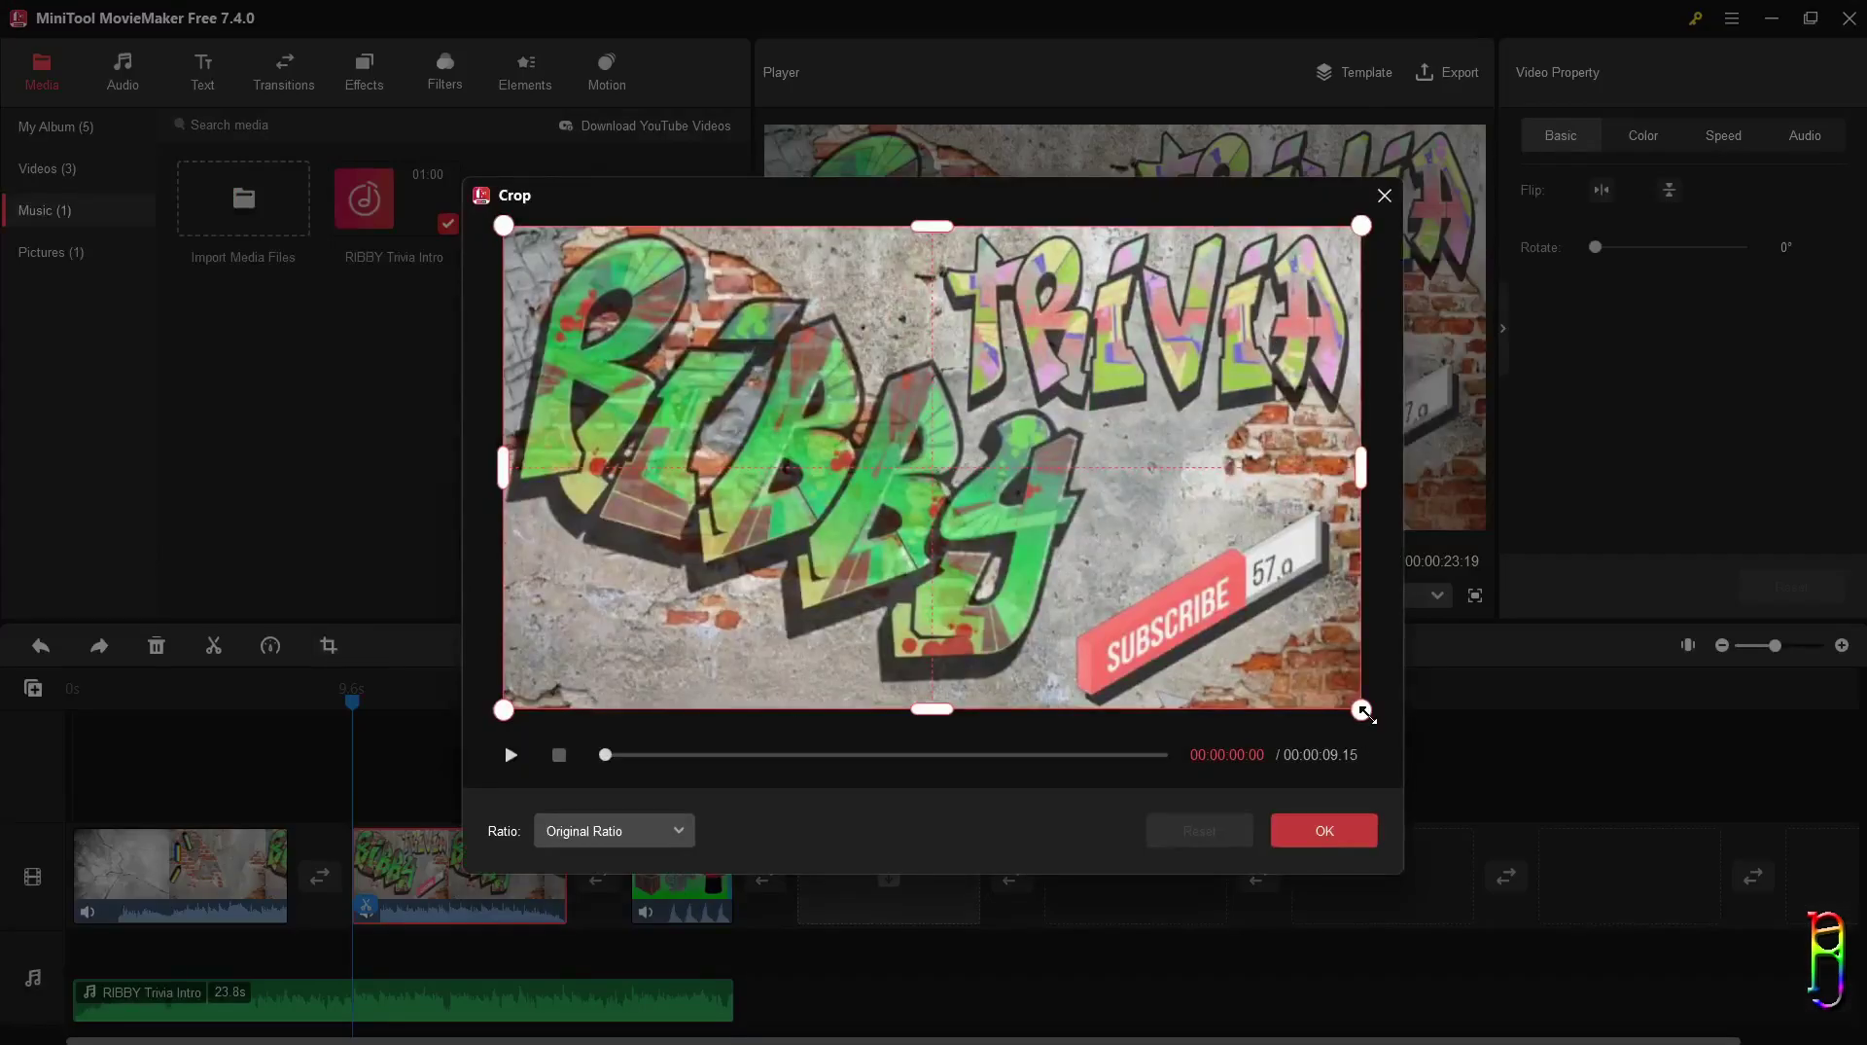
left_click_drag(1363, 712, 1487, 779)
mouse_move(1362, 709)
left_mouse_down()
mouse_move(942, 471)
mouse_move(1360, 707)
left_mouse_up()
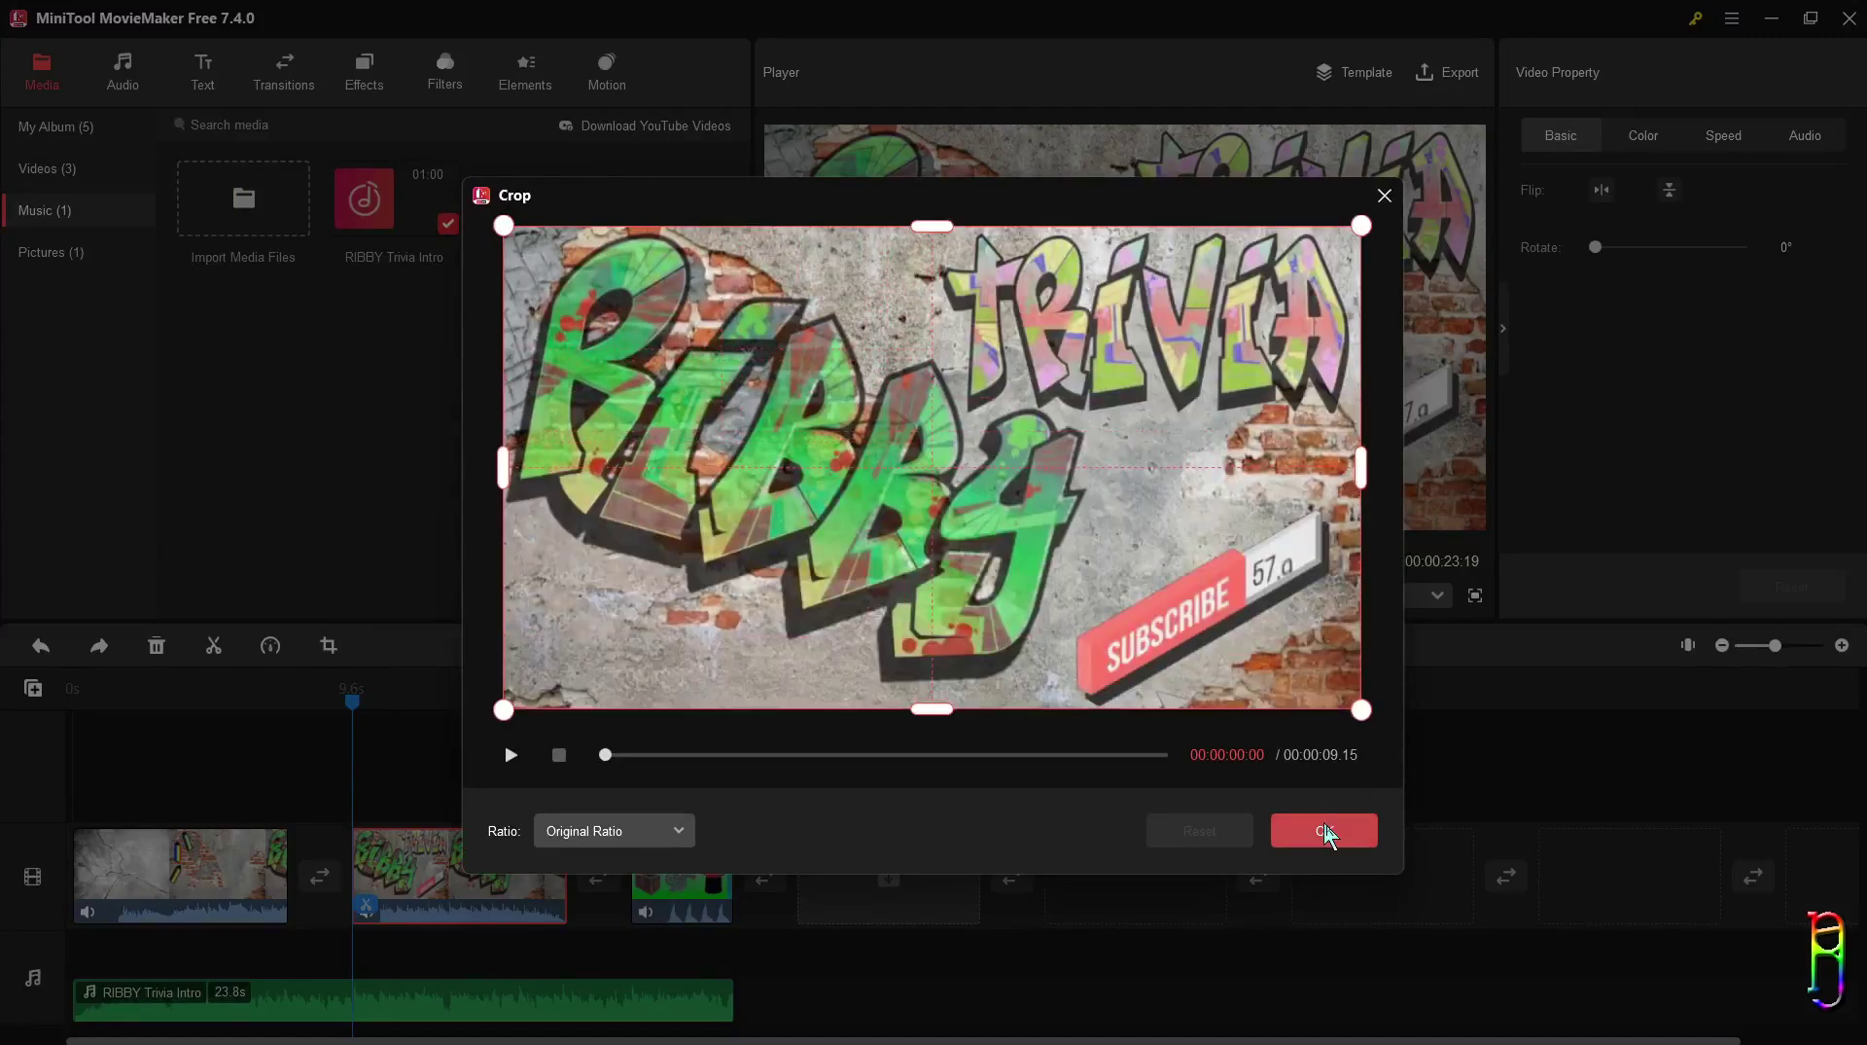
left_click(1377, 206)
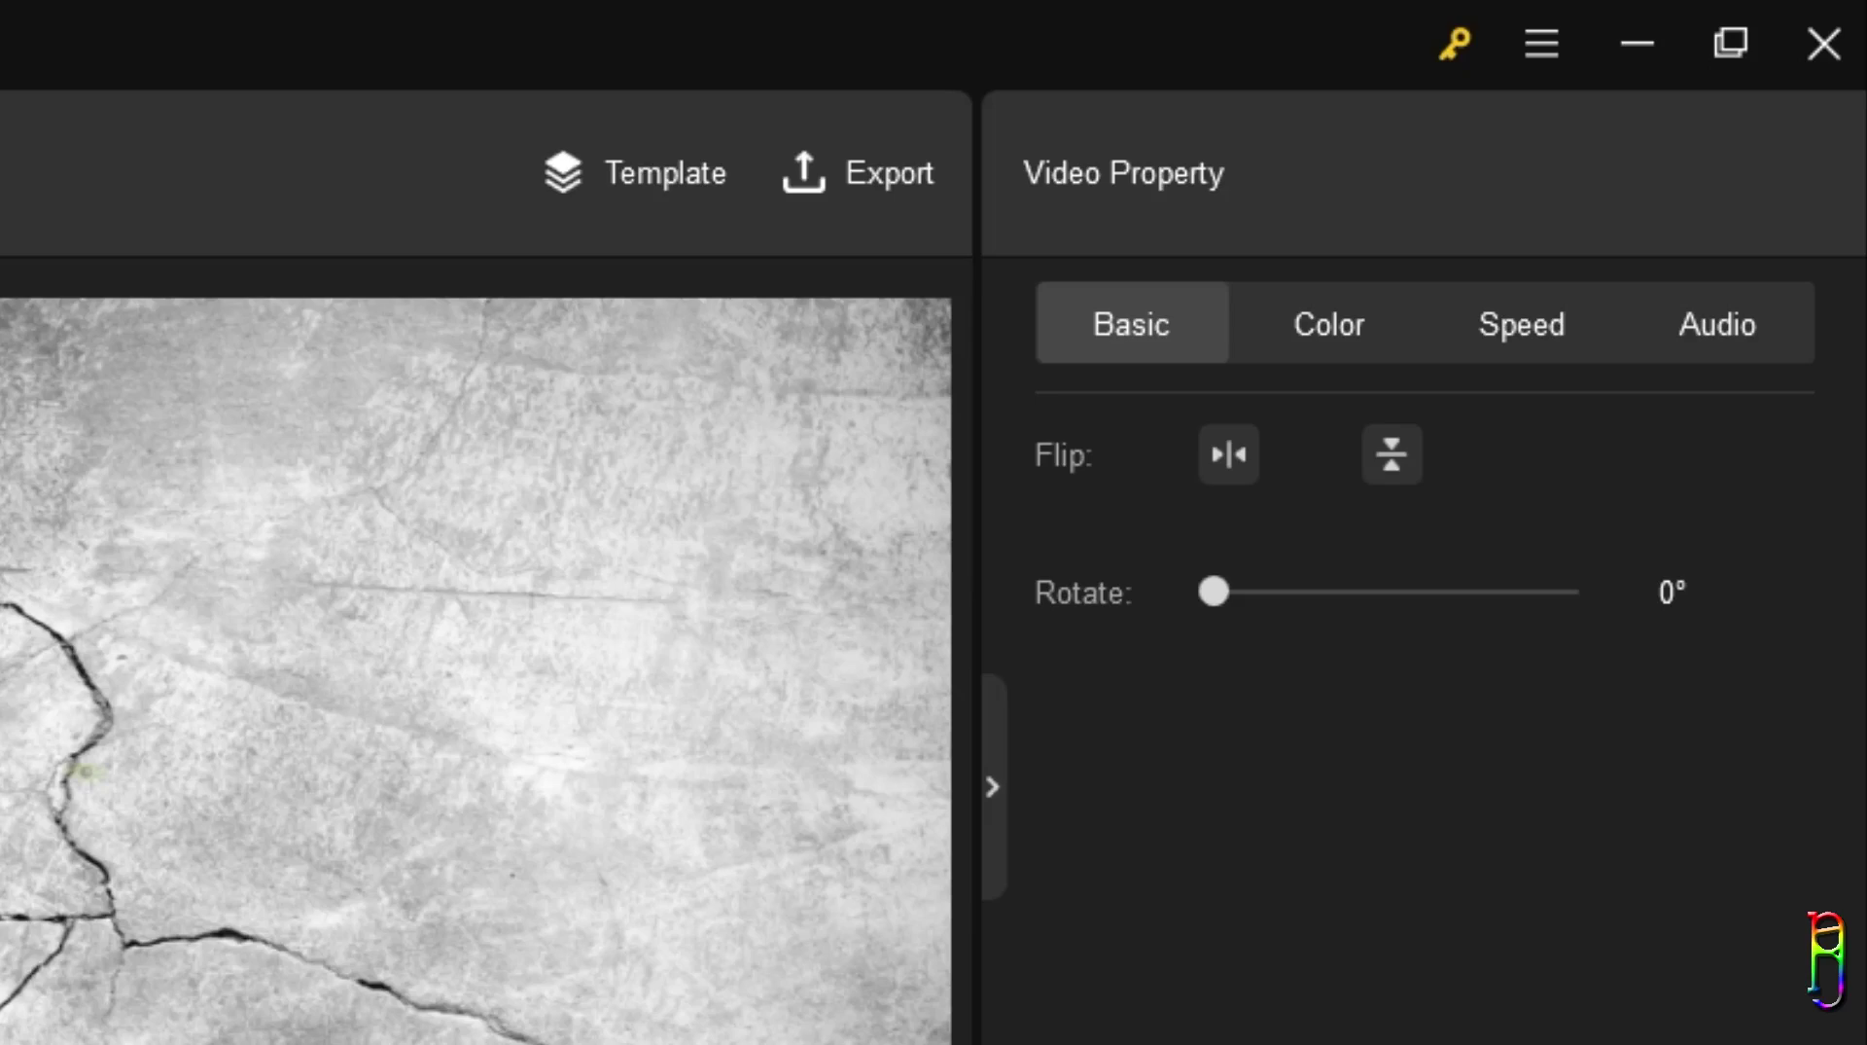
Step: In the Color tab, set Contrast and Saturation to 100 and Brightness to -100
left_click(1352, 336)
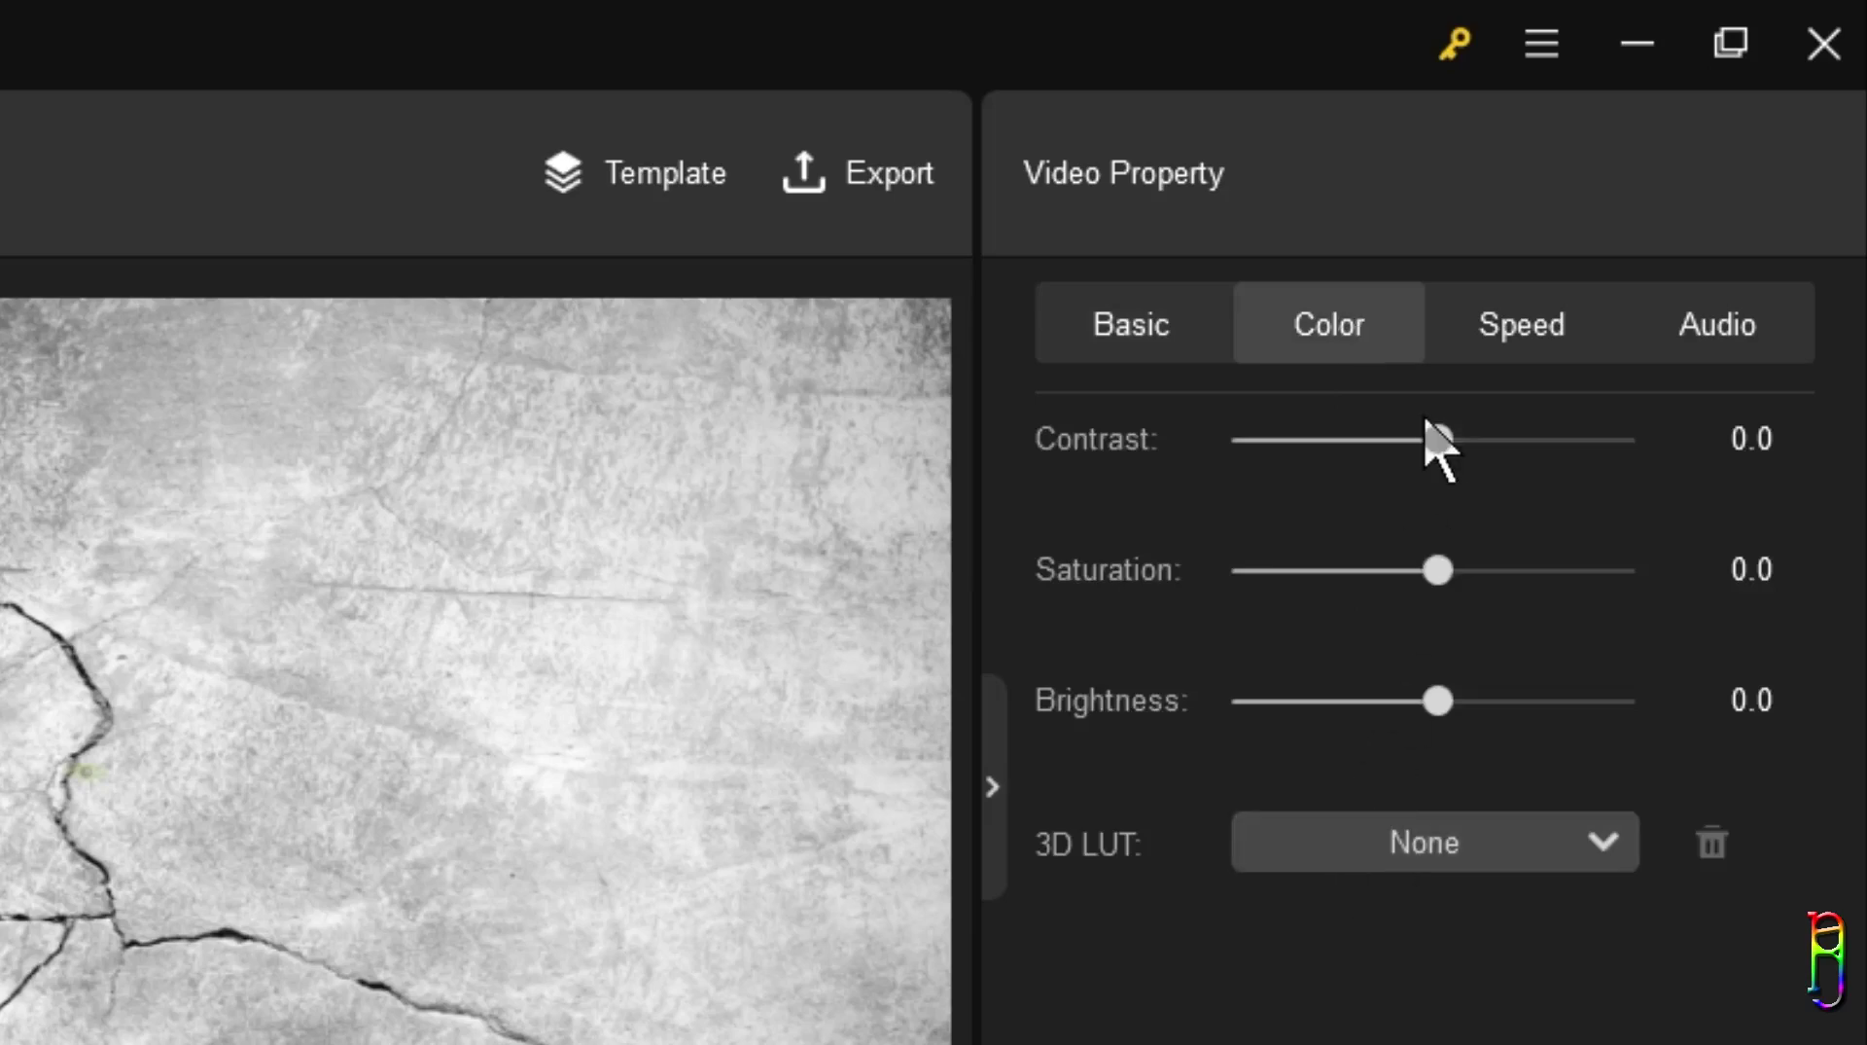
left_click_drag(1439, 455, 1667, 448)
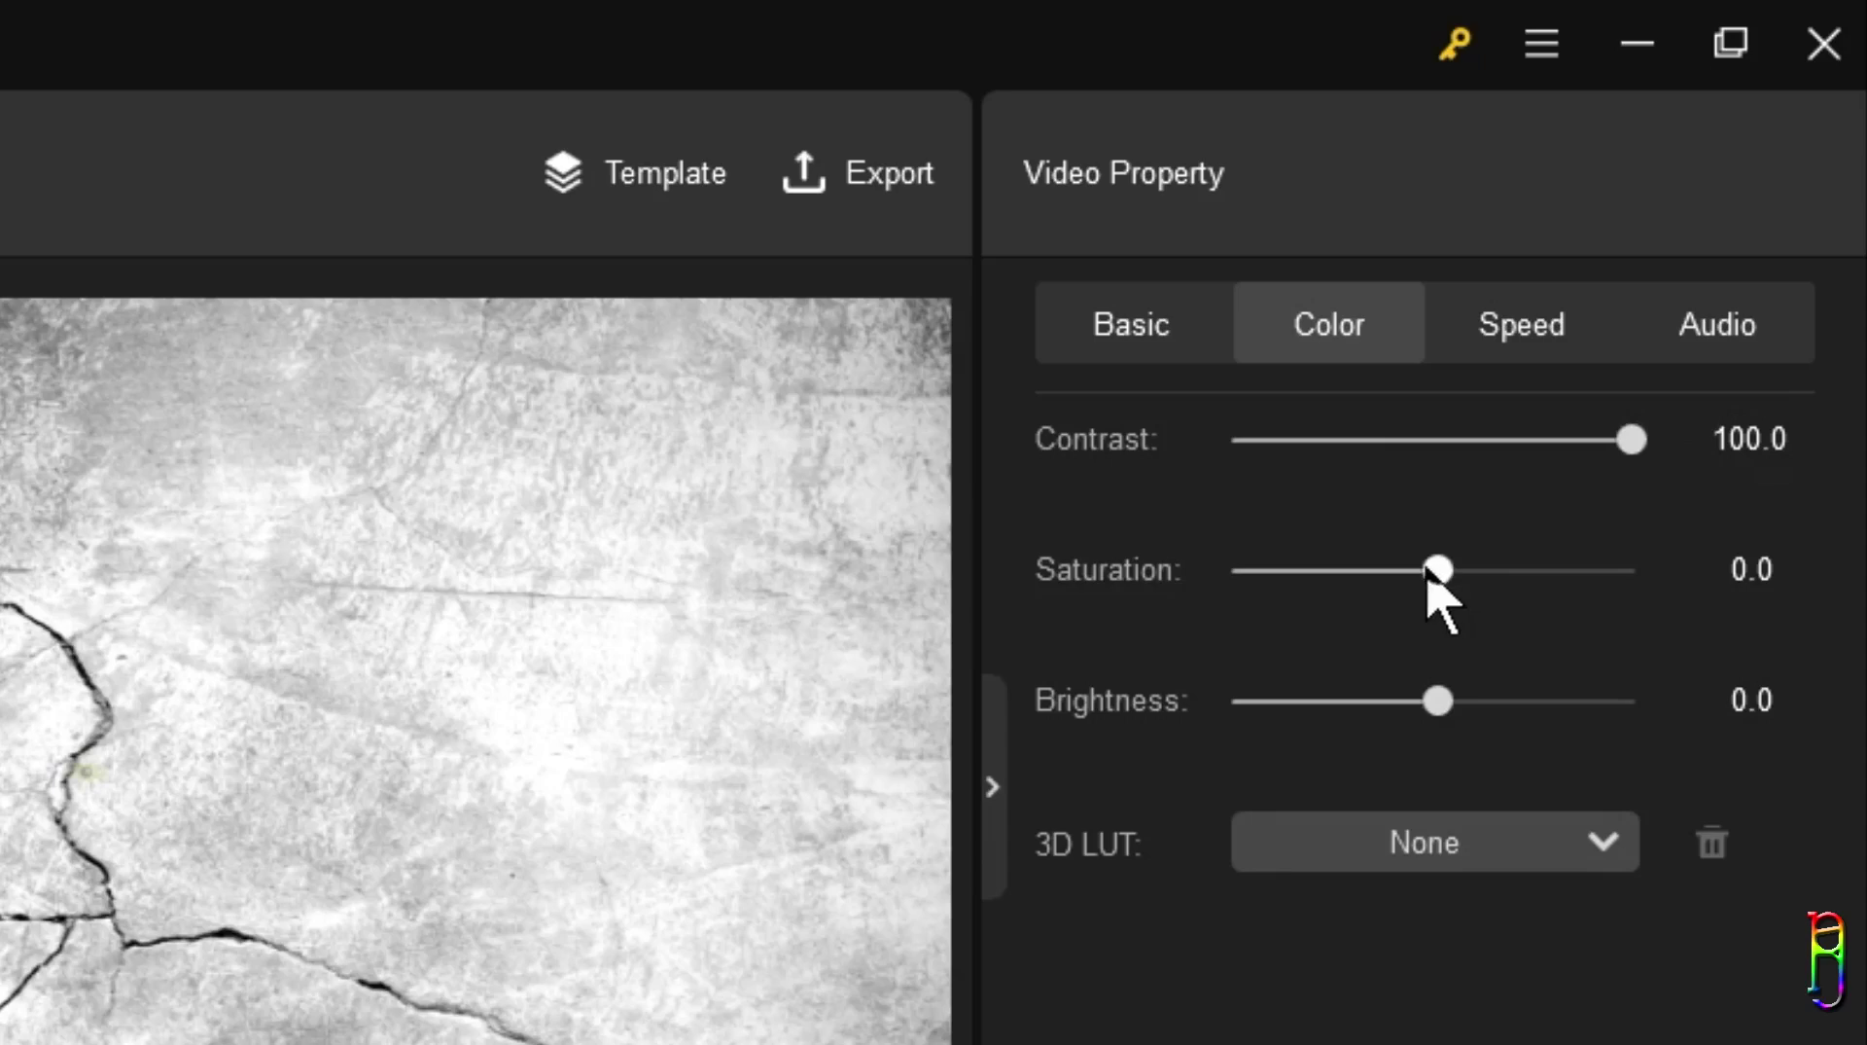
left_click_drag(1437, 571, 1826, 596)
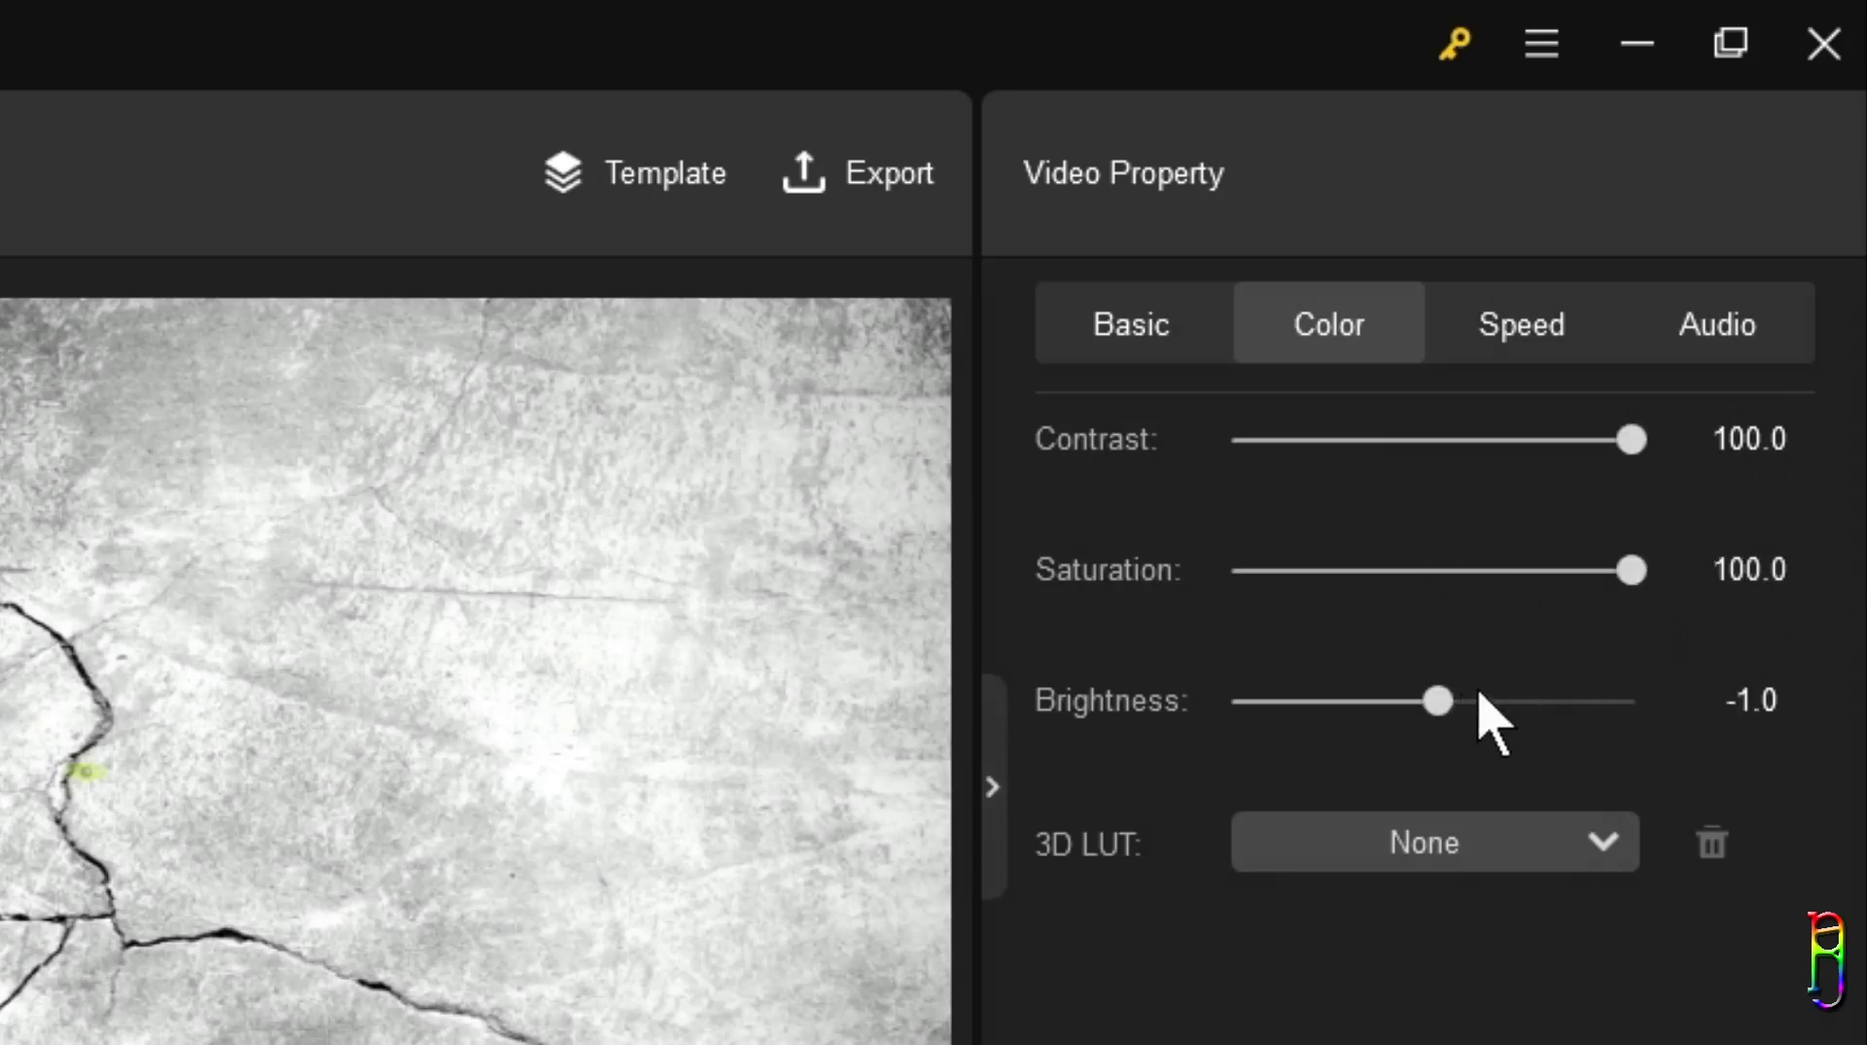
left_click_drag(1435, 717, 1130, 710)
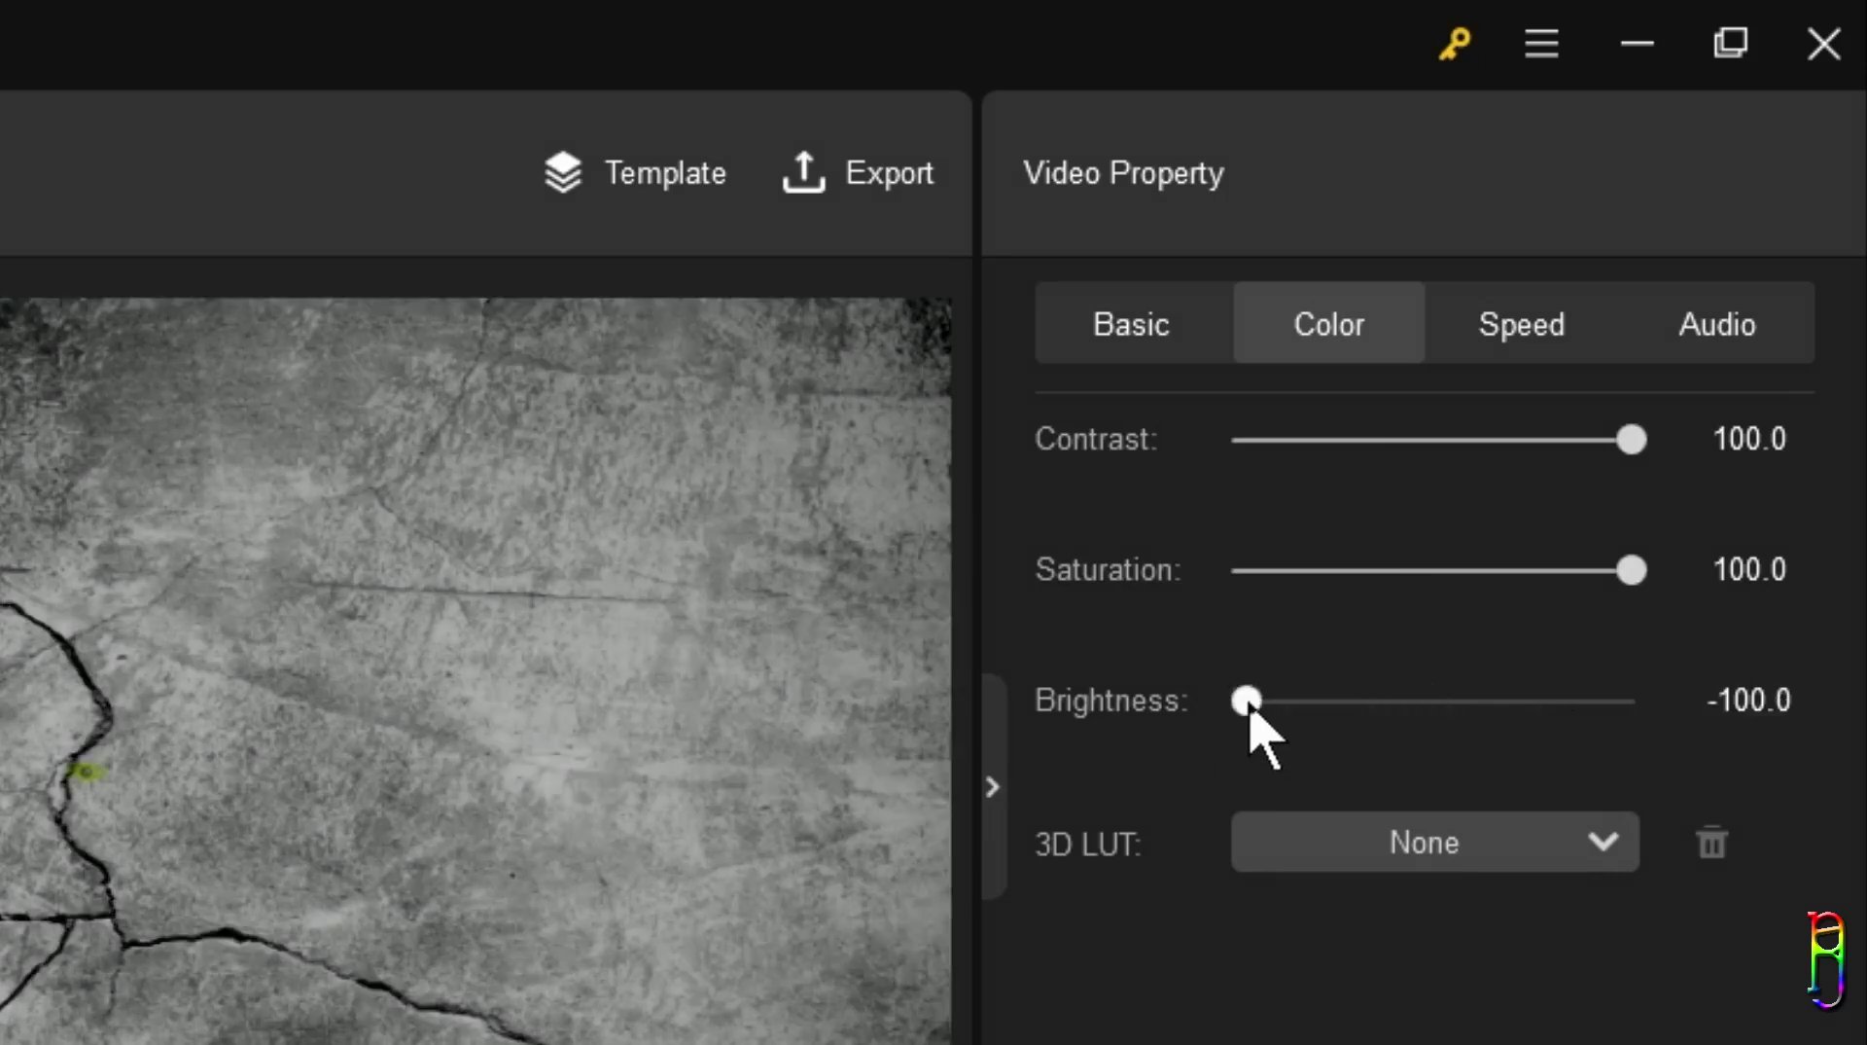
left_click_drag(1250, 710, 1180, 717)
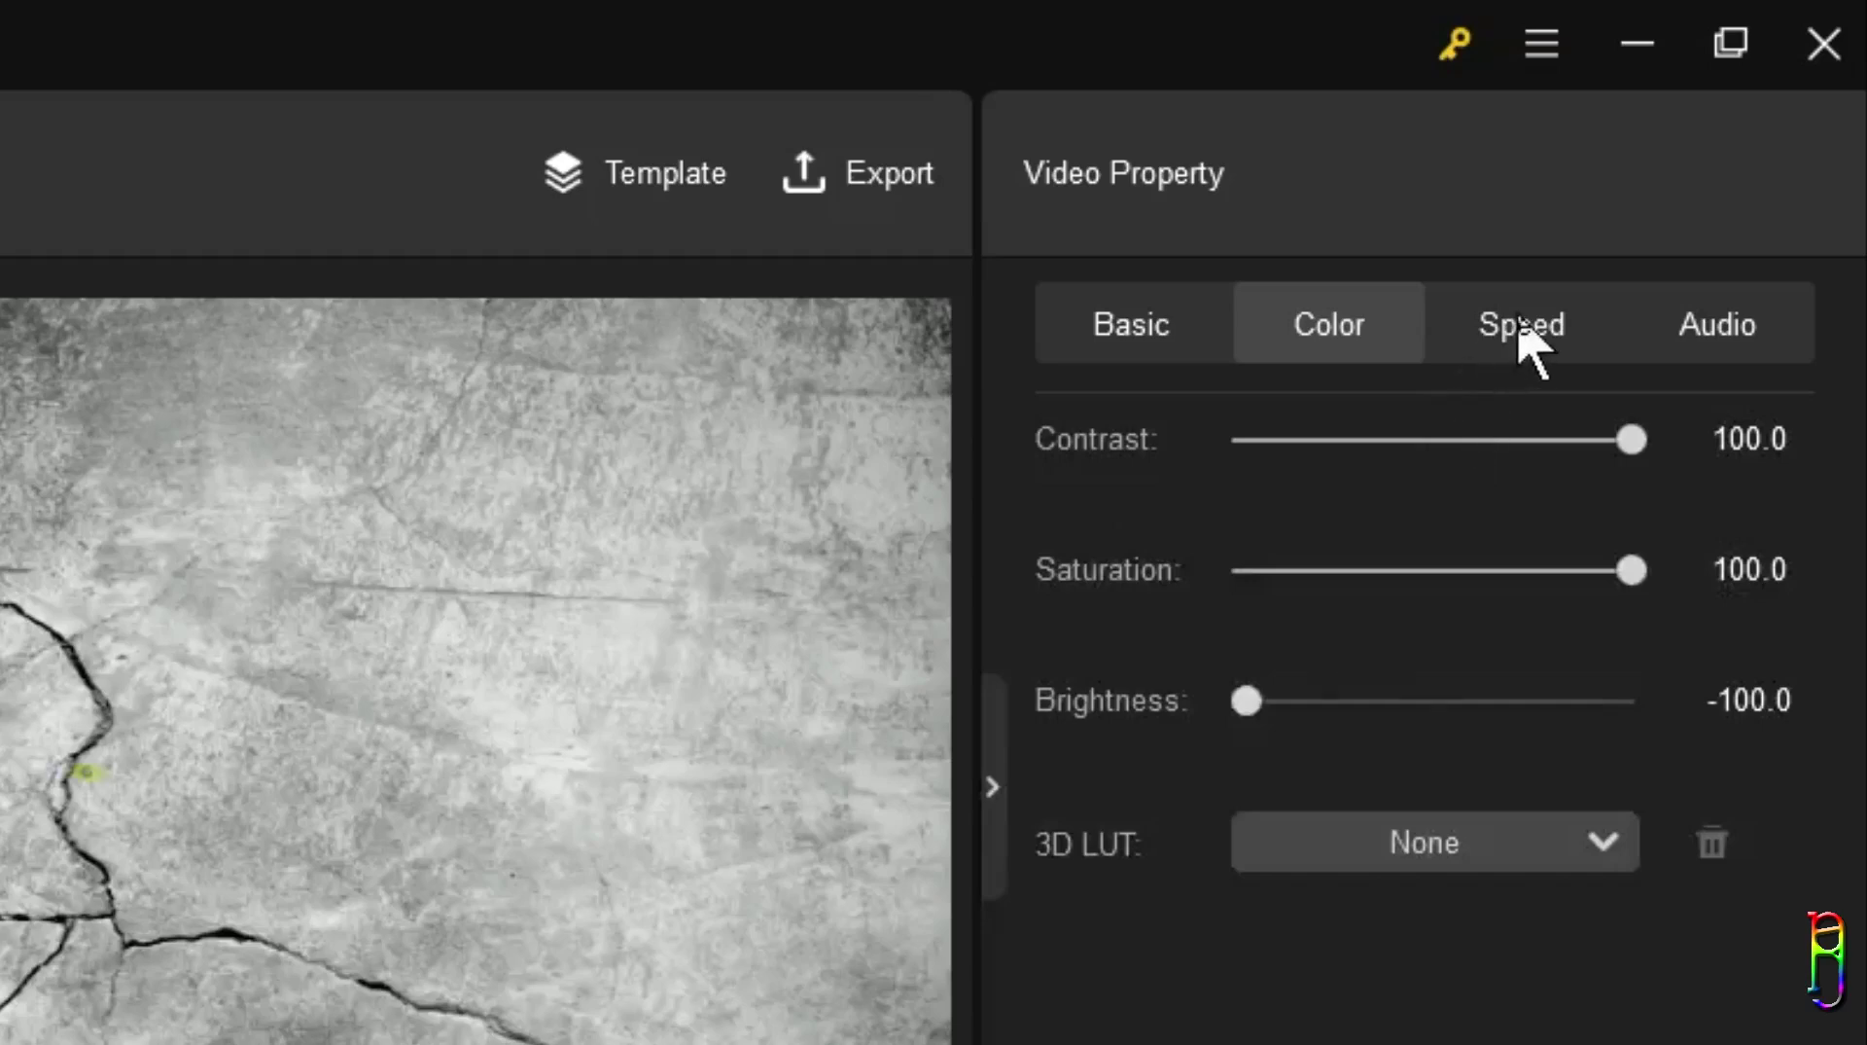
Step: Test 2x and near-0.01x values on the Speed slider, leaving the clip at 1x
left_click(1523, 325)
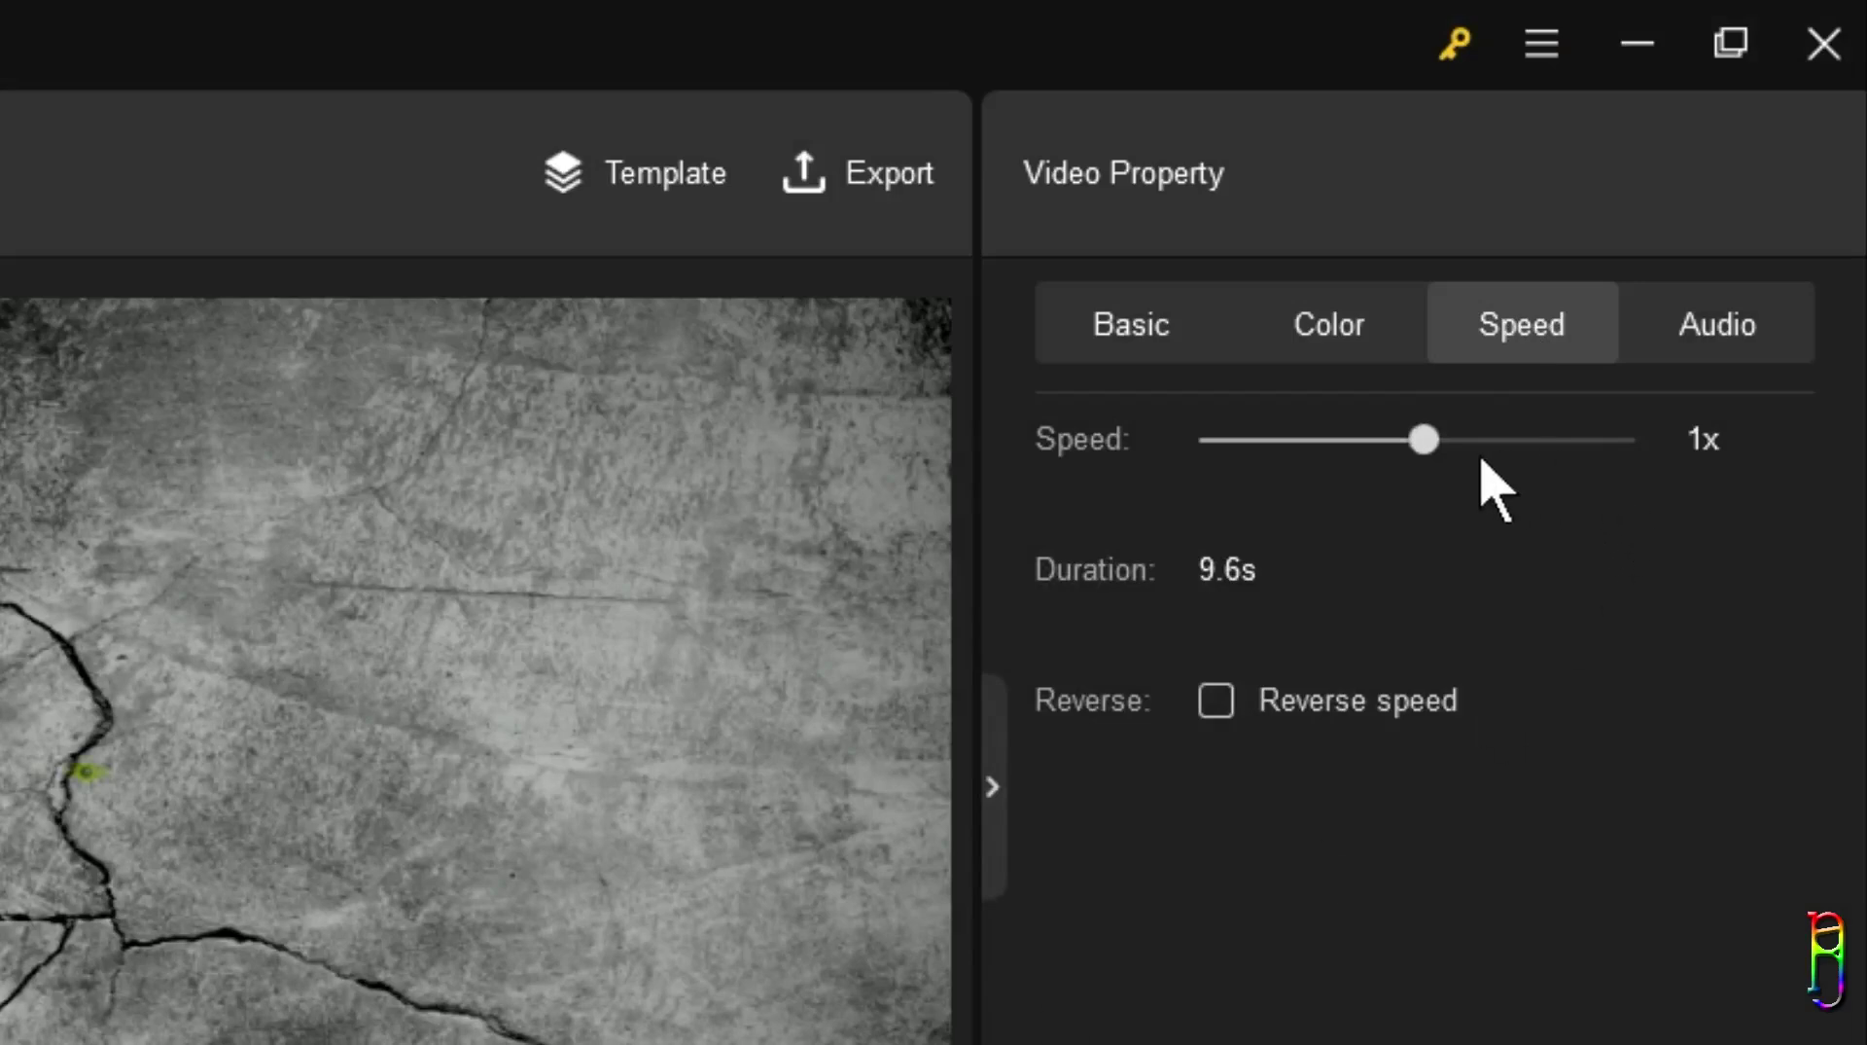
mouse_move(1425, 440)
left_mouse_down()
mouse_move(1582, 450)
mouse_move(1428, 449)
left_mouse_up()
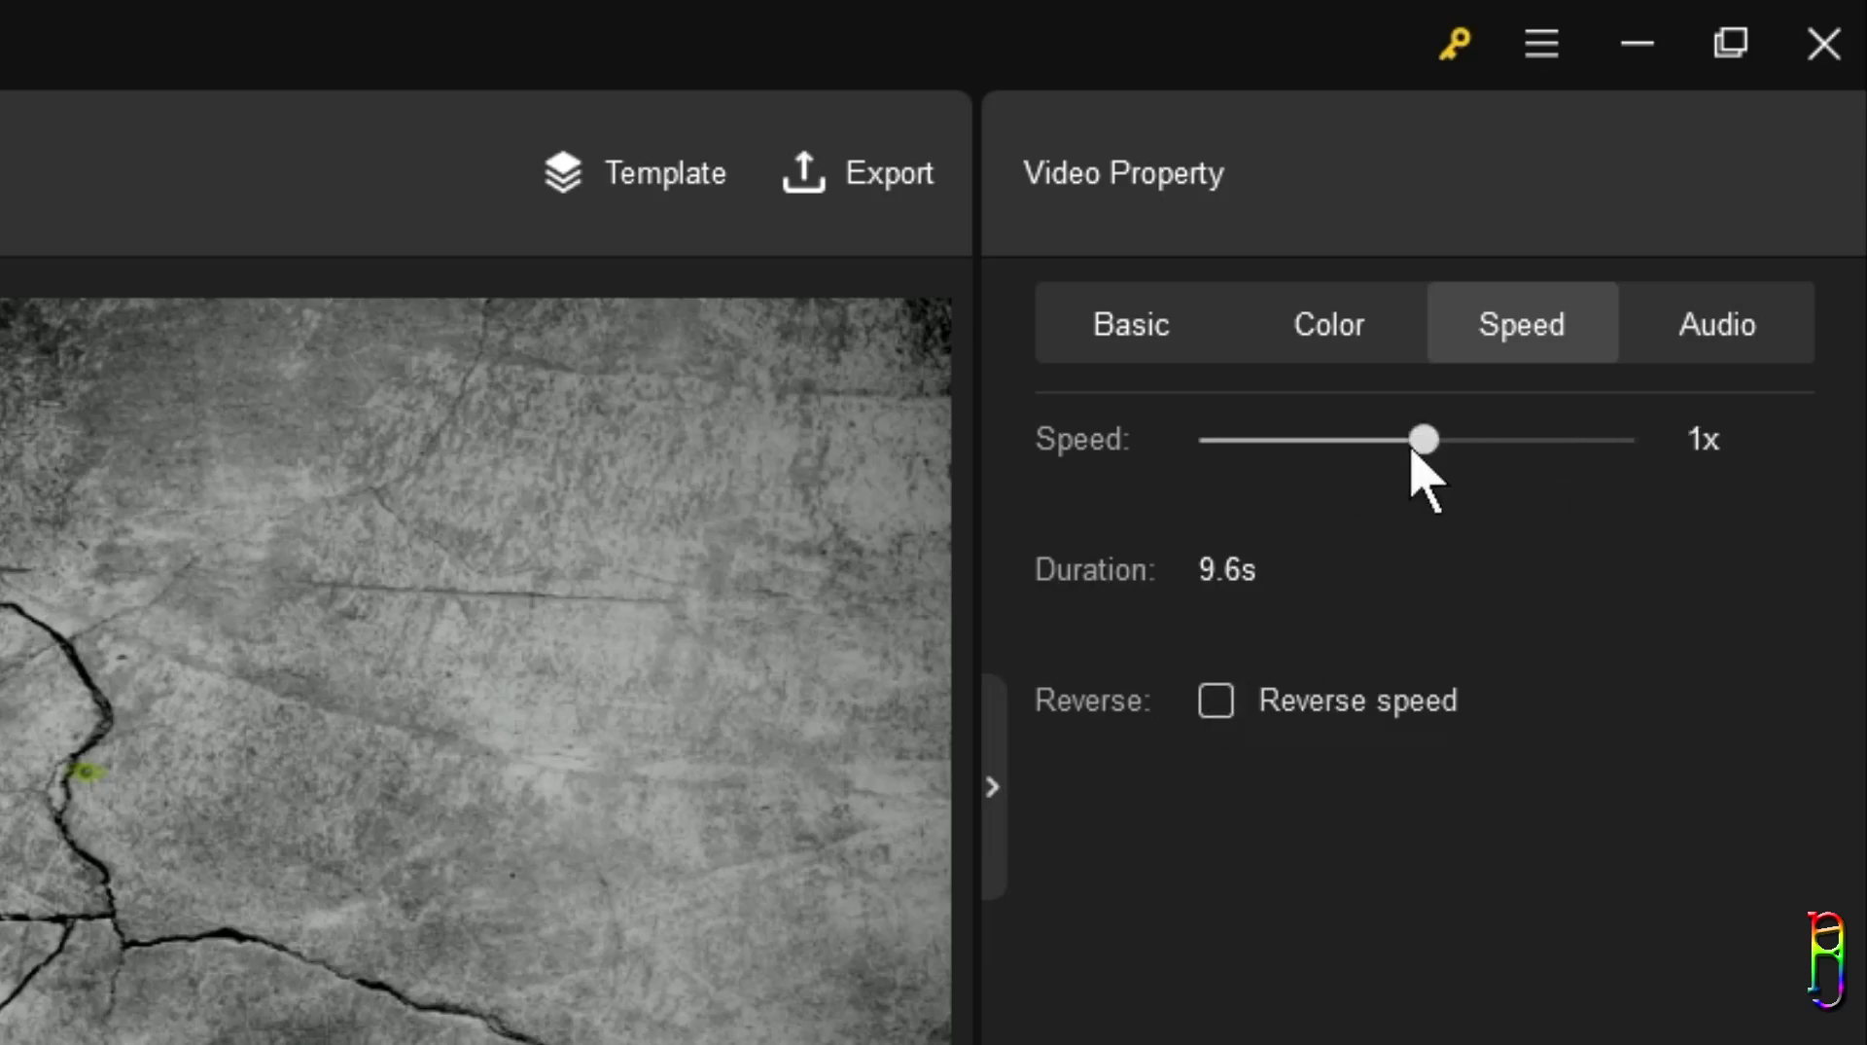
mouse_move(1422, 443)
left_mouse_down()
mouse_move(1206, 443)
mouse_move(1426, 440)
left_mouse_up()
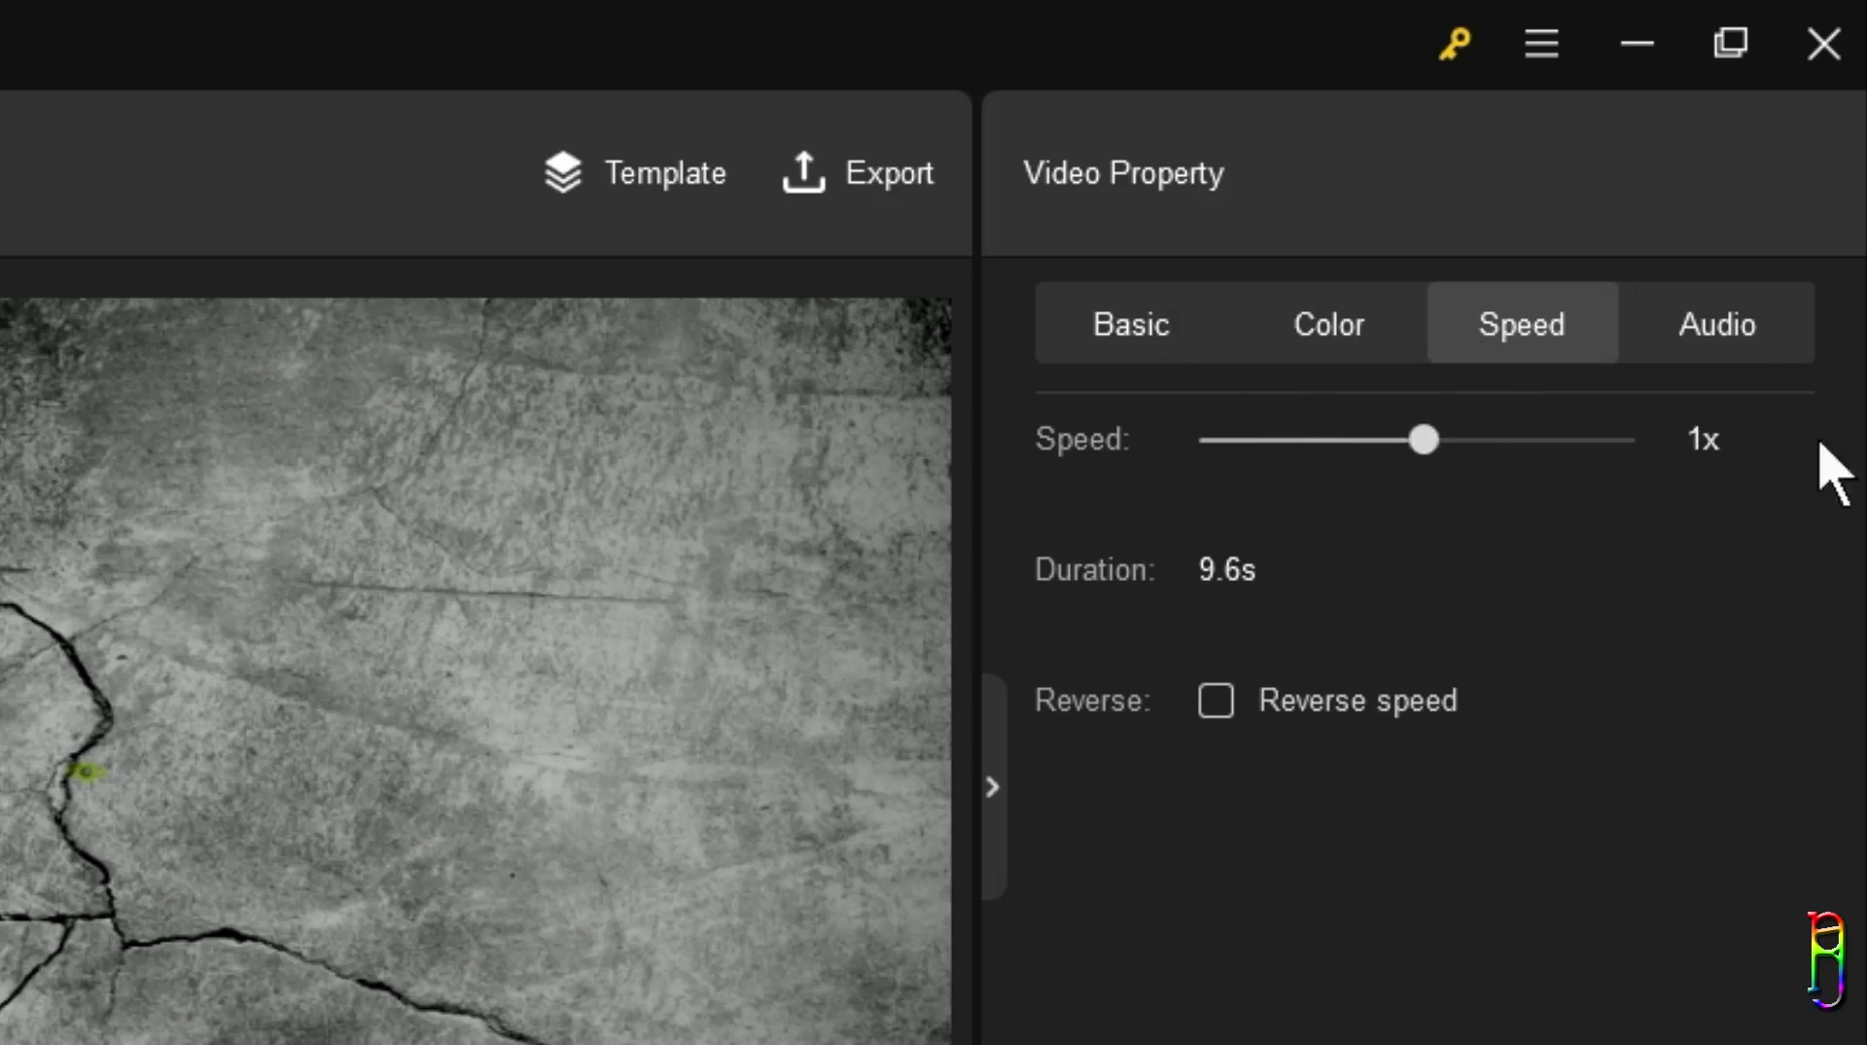
Step: Bring up the clip's audio fade and volume settings
left_click(1776, 354)
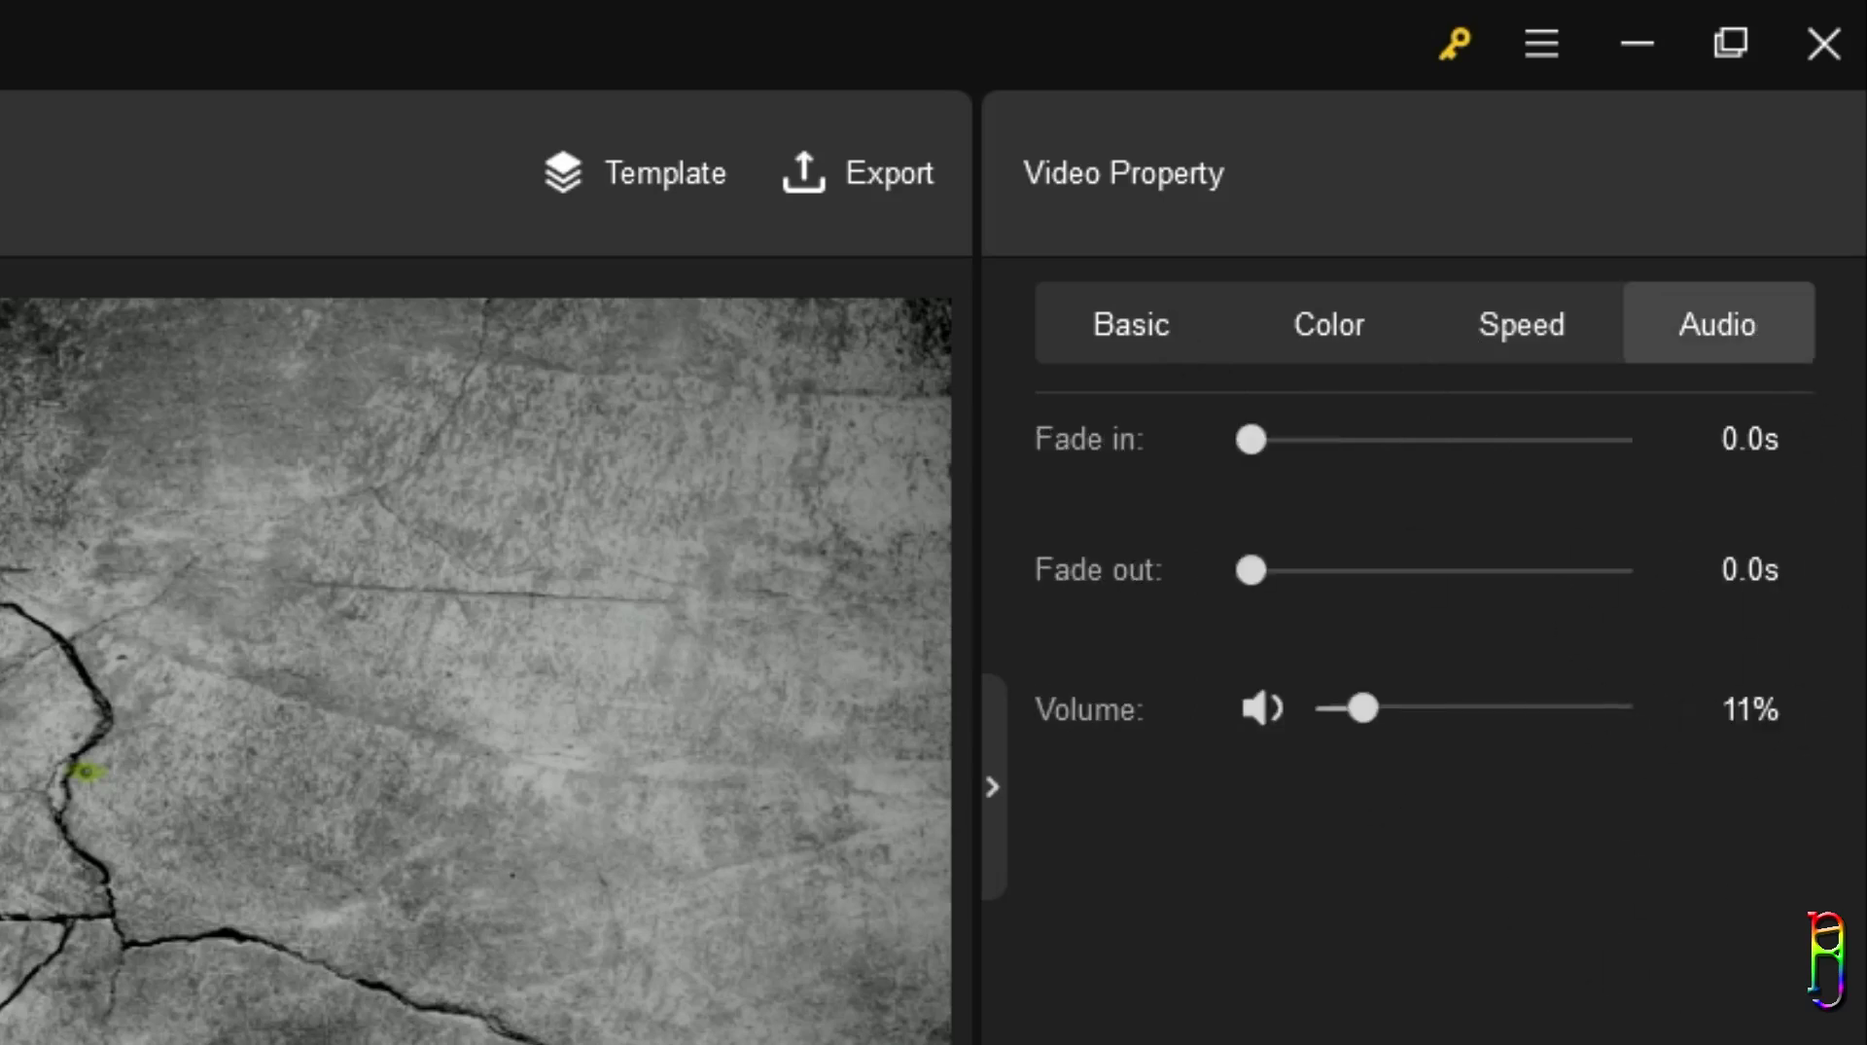
left_click(1576, 325)
left_click(1677, 345)
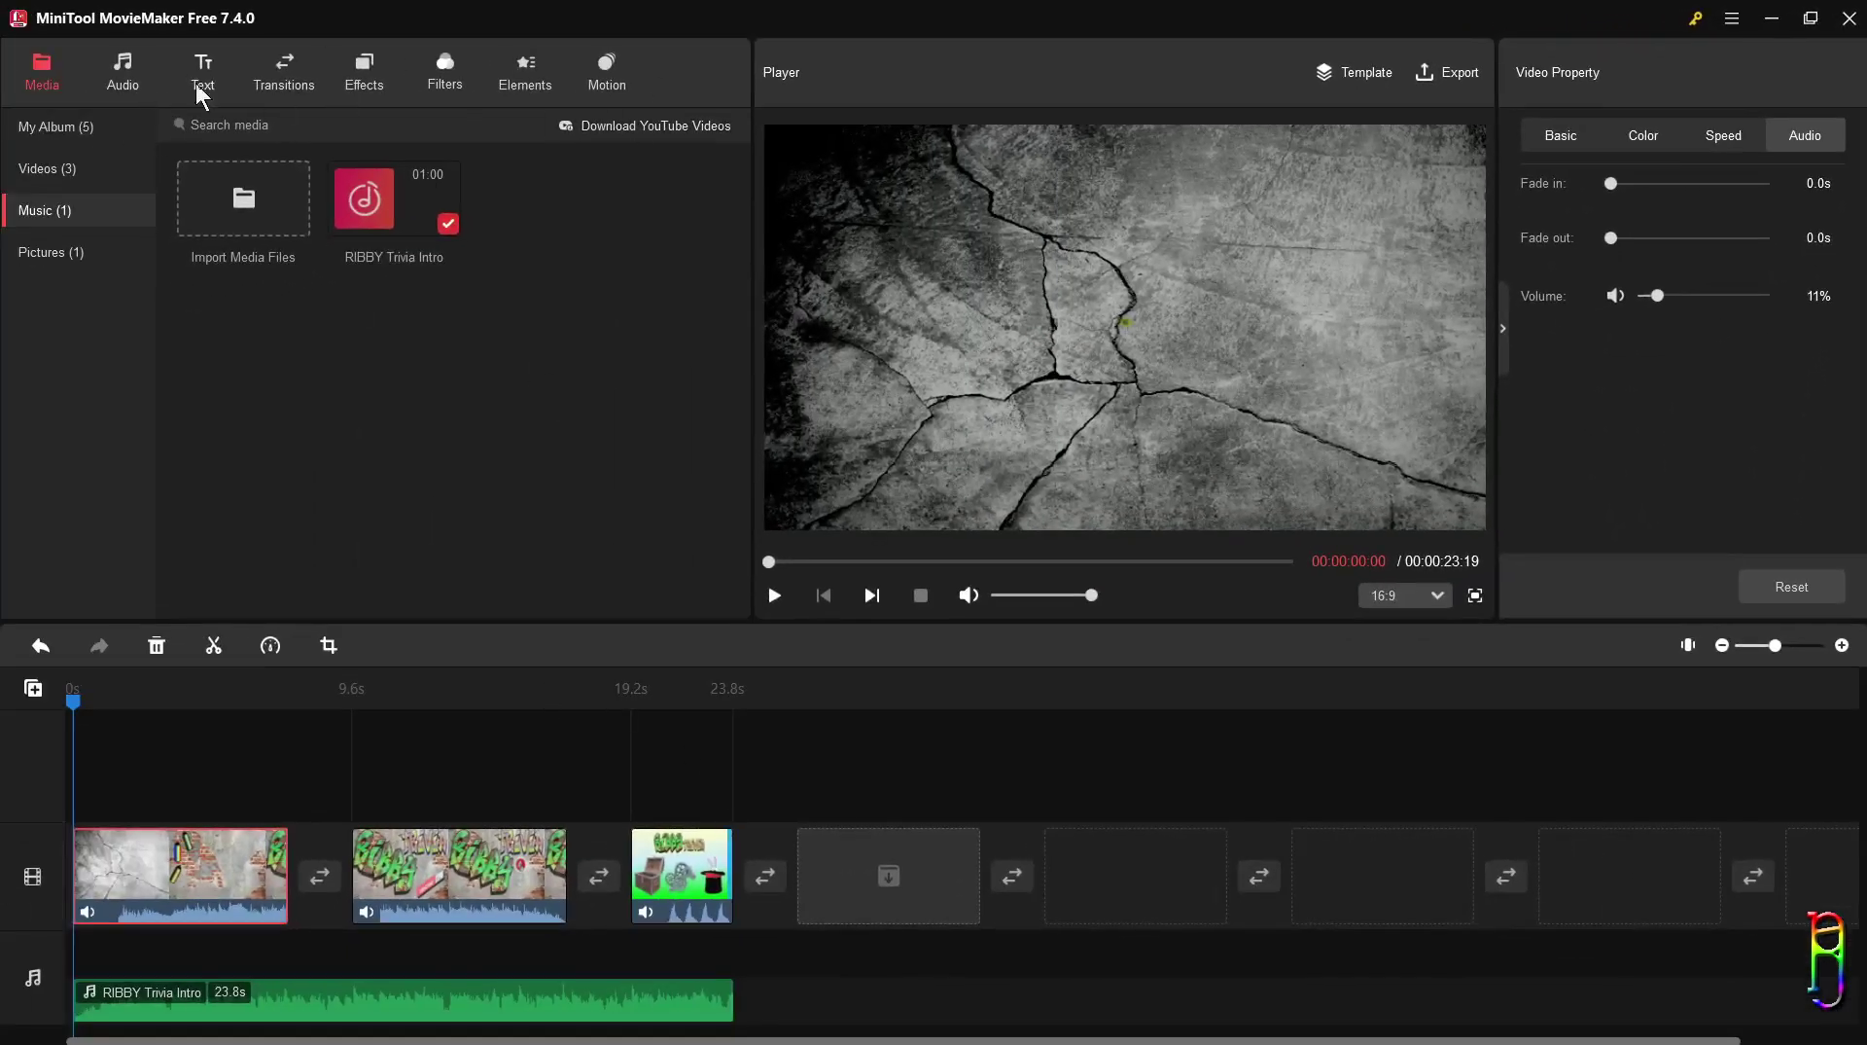
Step: Add a Title2 opening title reading 'HELLO!' and 'WELCOME TO MY VIDEO'
left_click(205, 77)
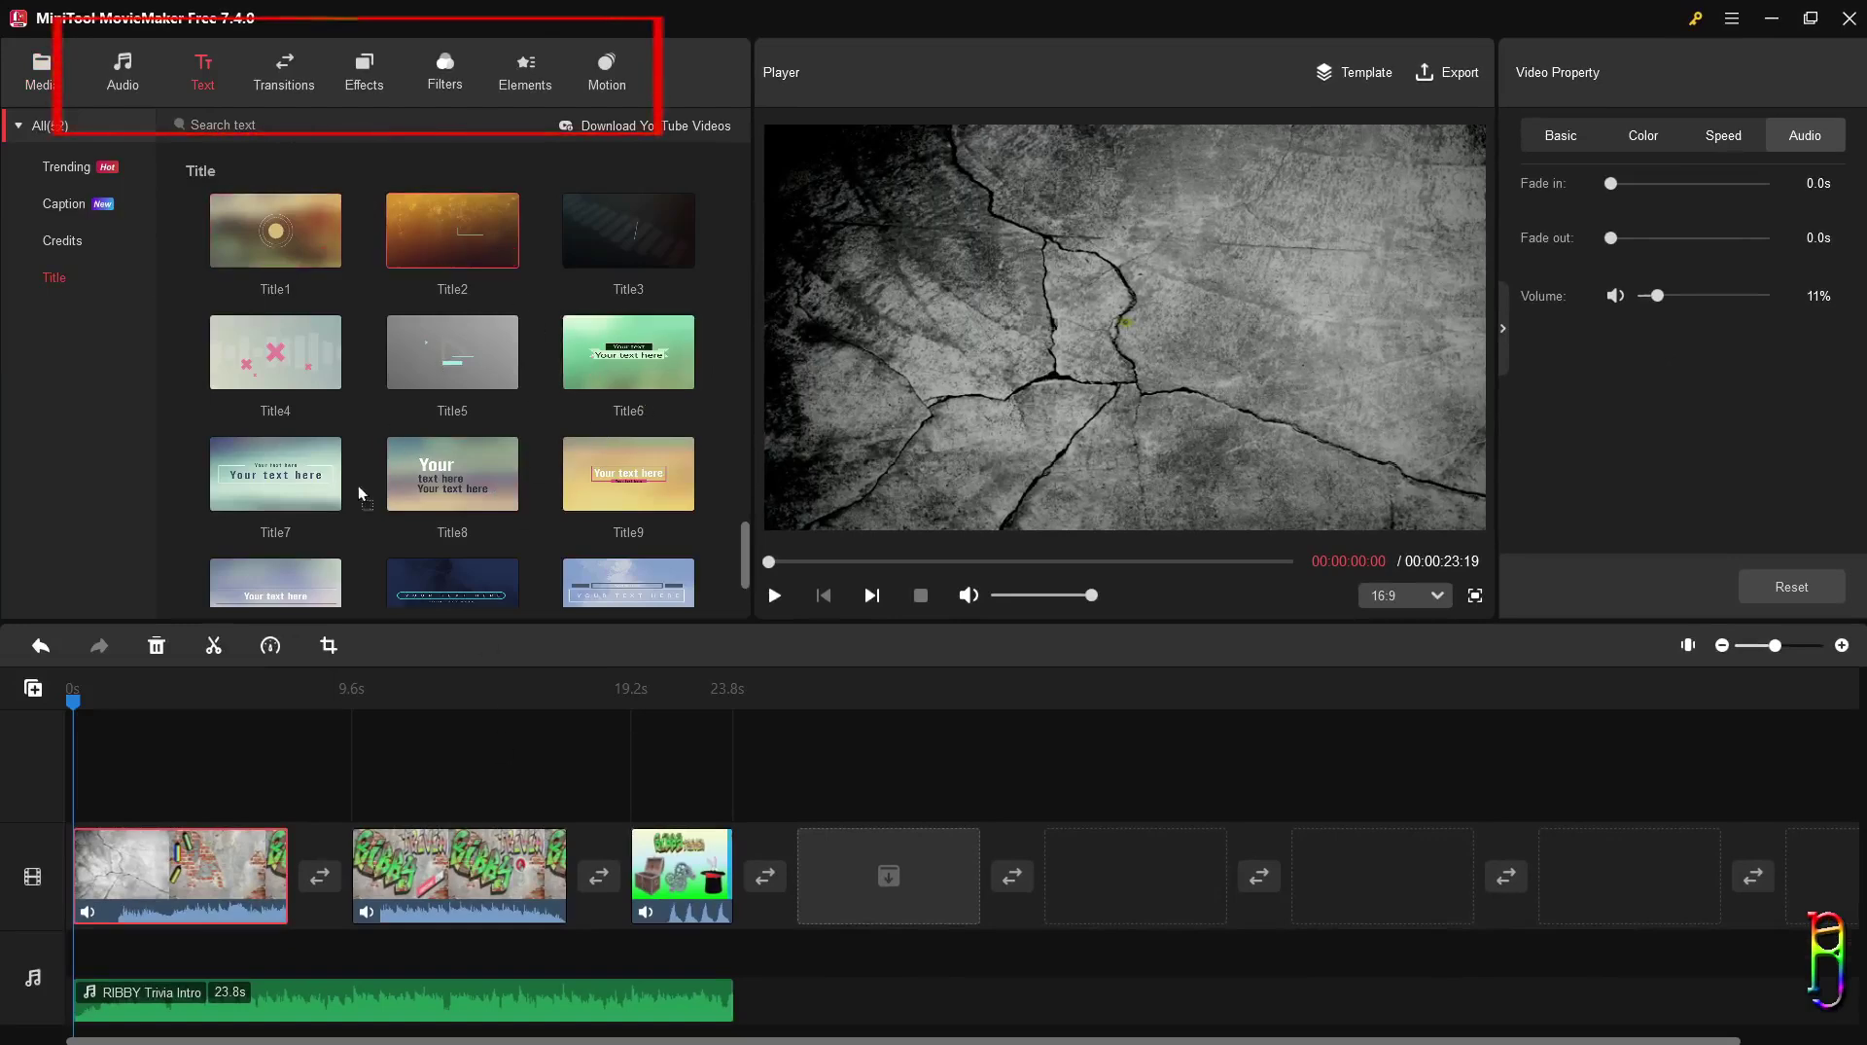
left_click(506, 256)
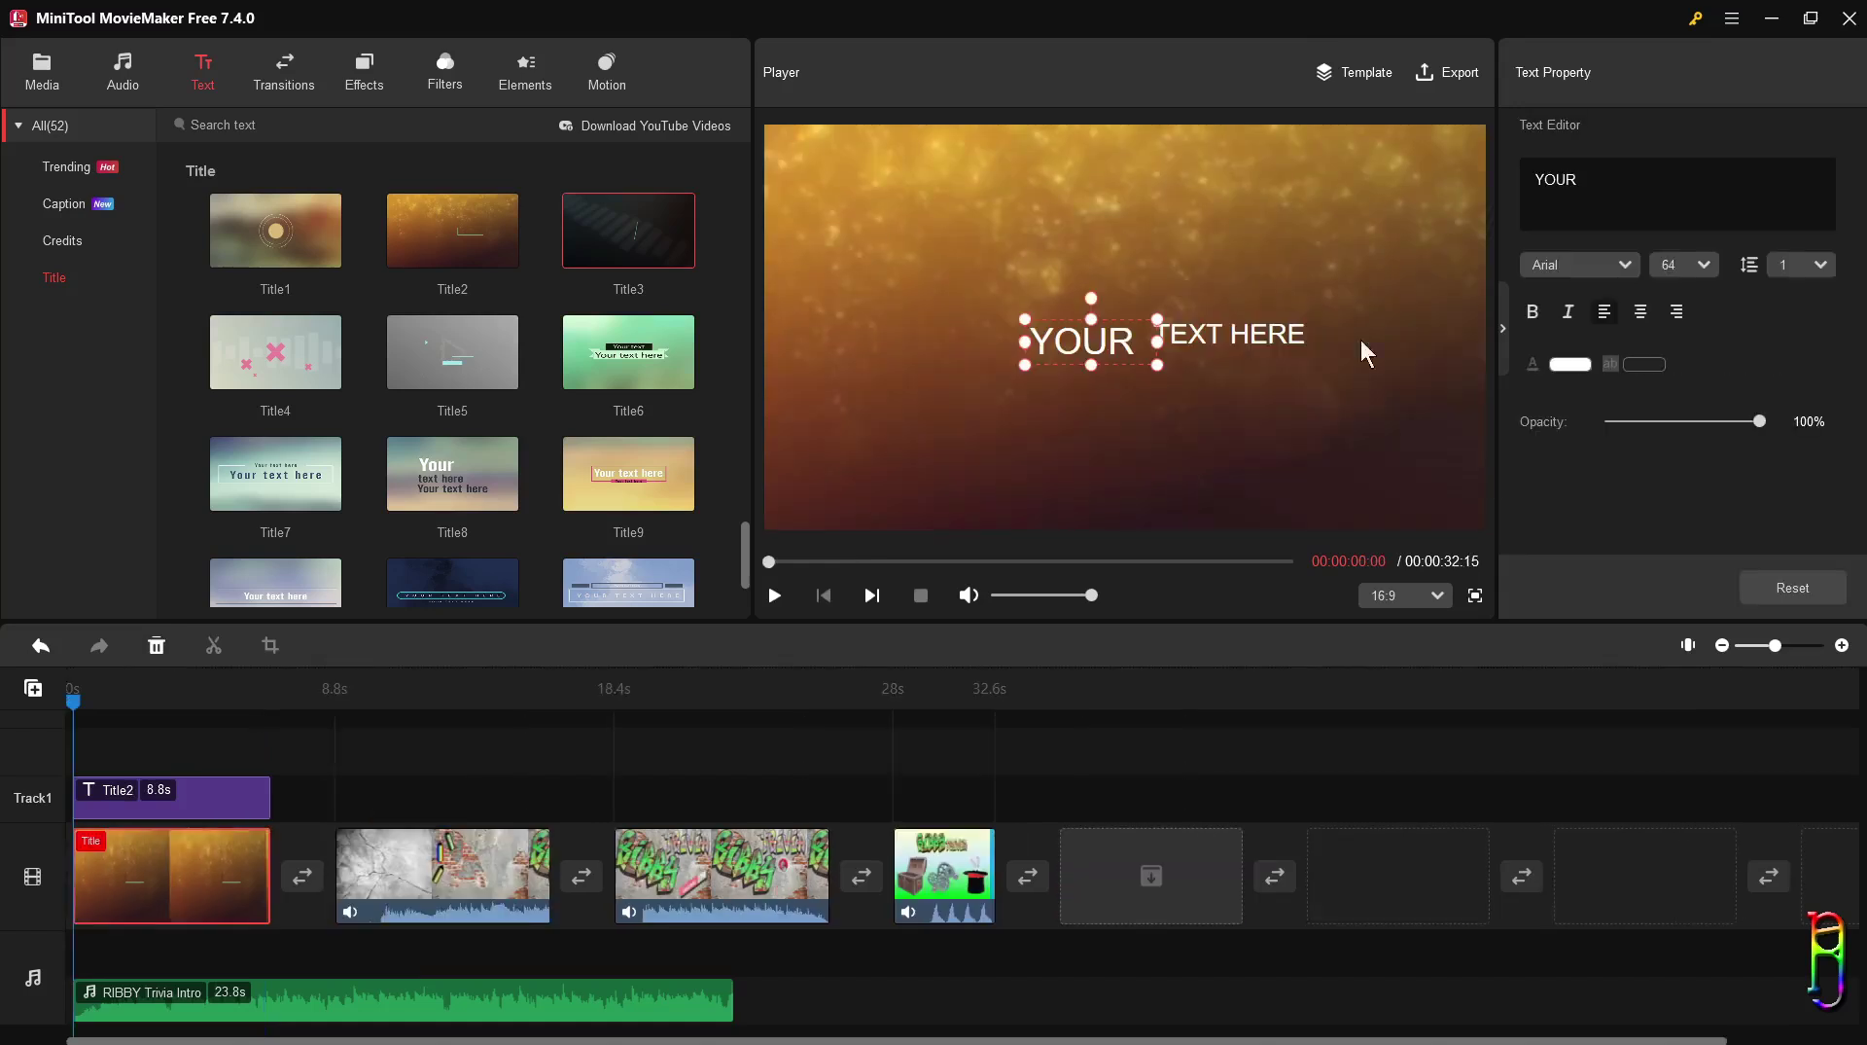
type("HELLO!")
left_click(1229, 333)
type("WELCOME TO MY VIDEO")
Step: Add a Caption22 caption at 8.8s reading 'Text Testing in MiniTool Movie Maker'
left_click_drag(163, 715, 239, 725)
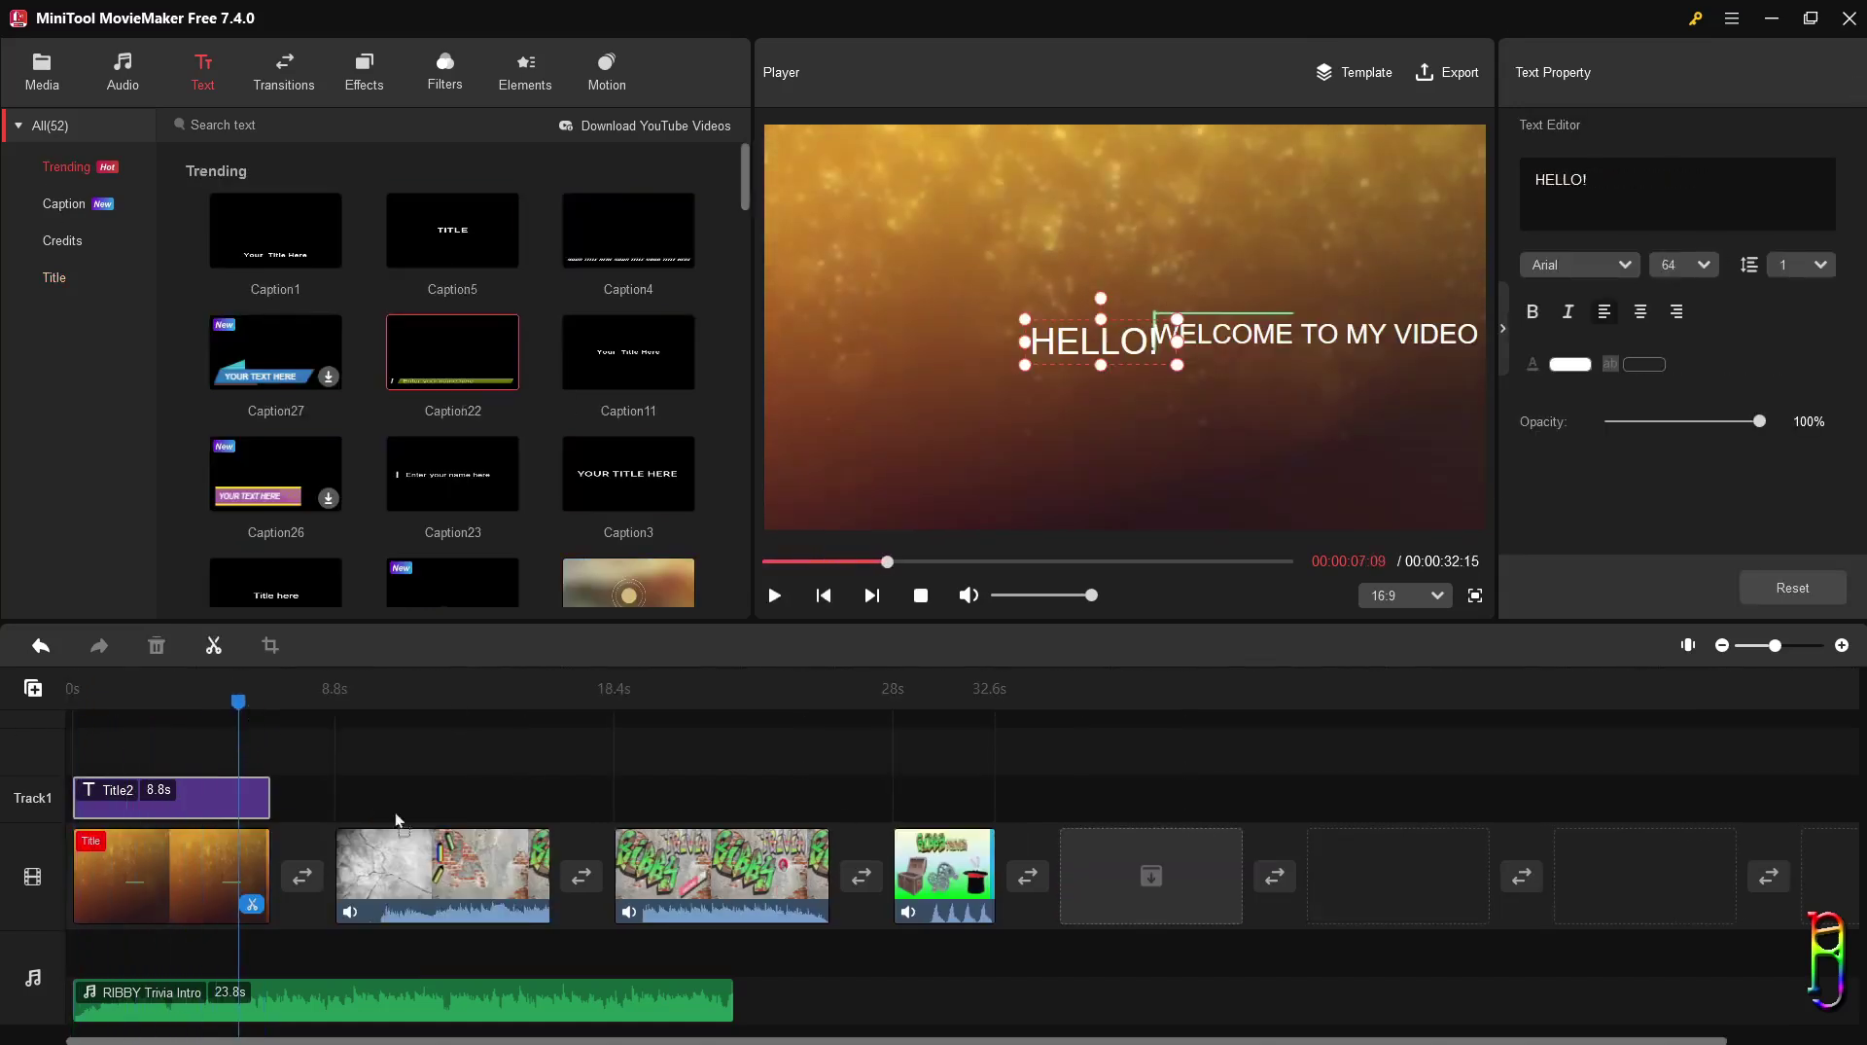
left_click_drag(452, 352, 370, 792)
type("Text Testing in MiniTool Movie Maker")
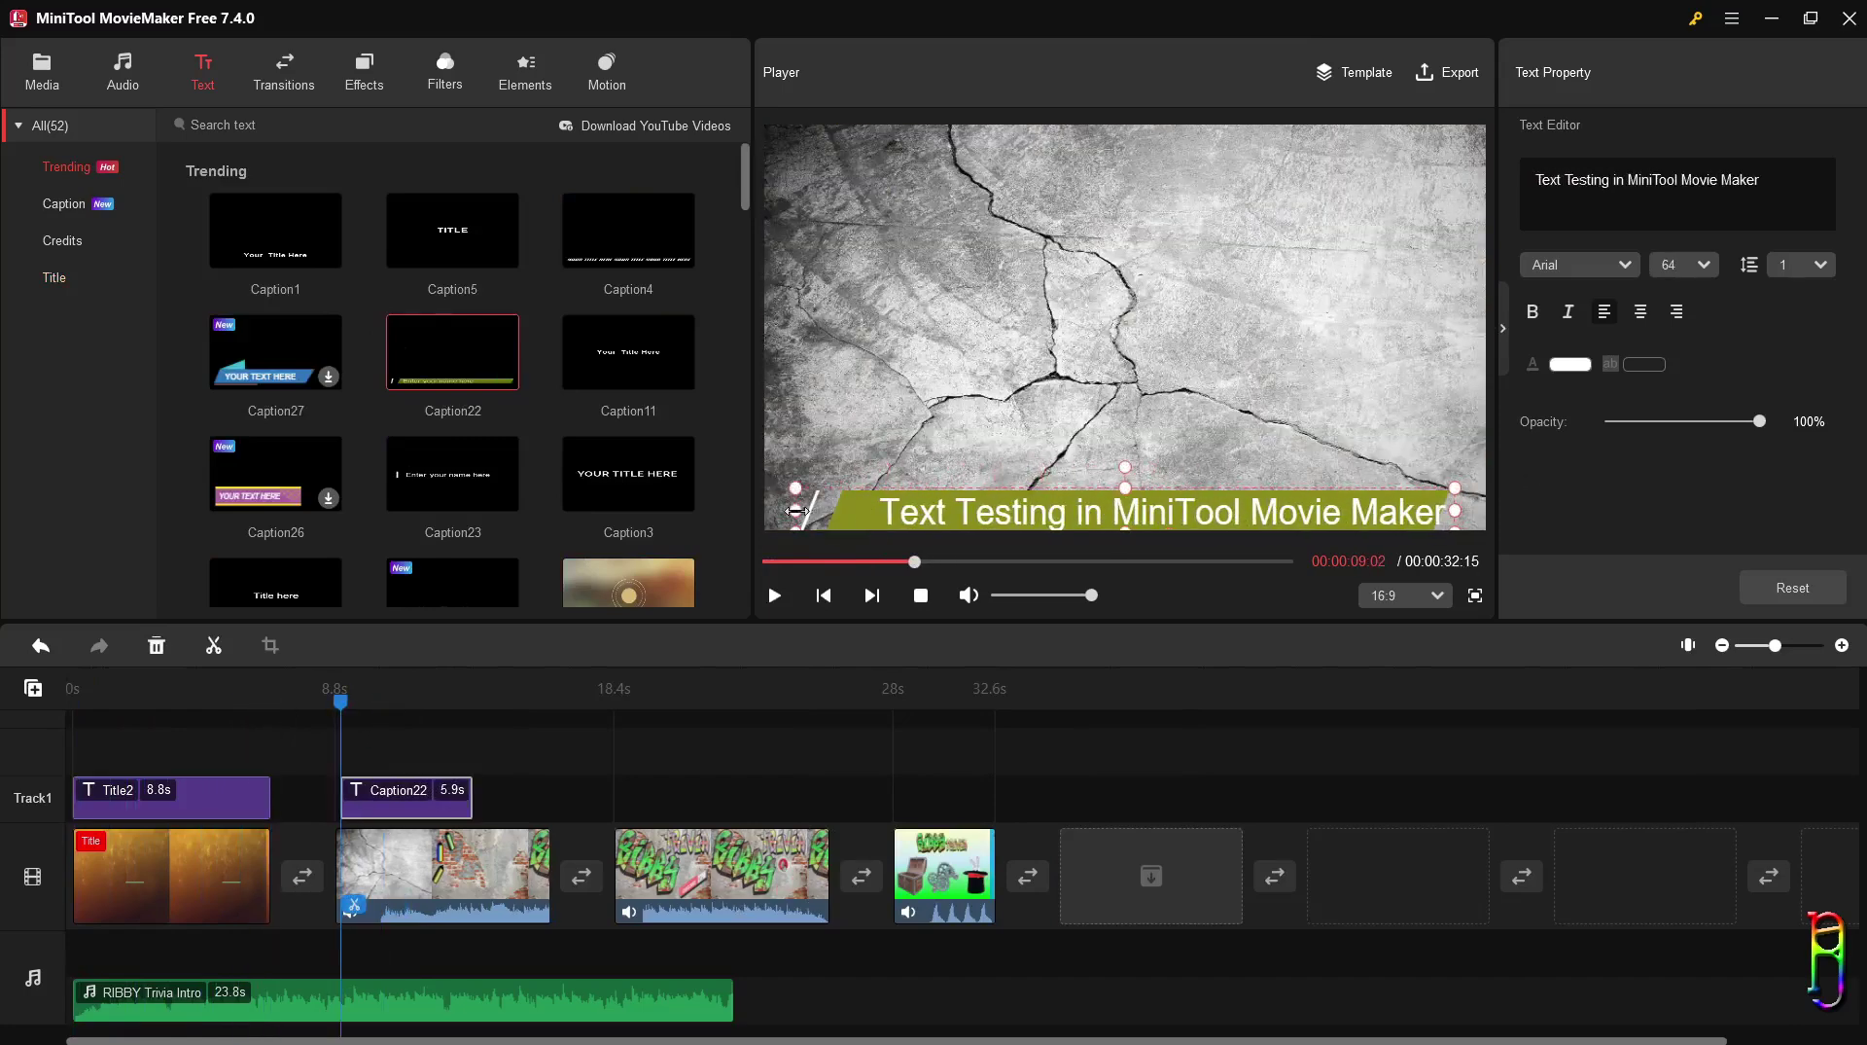
mouse_move(347, 724)
left_mouse_down()
mouse_move(417, 761)
mouse_move(350, 725)
left_mouse_up()
left_click(284, 73)
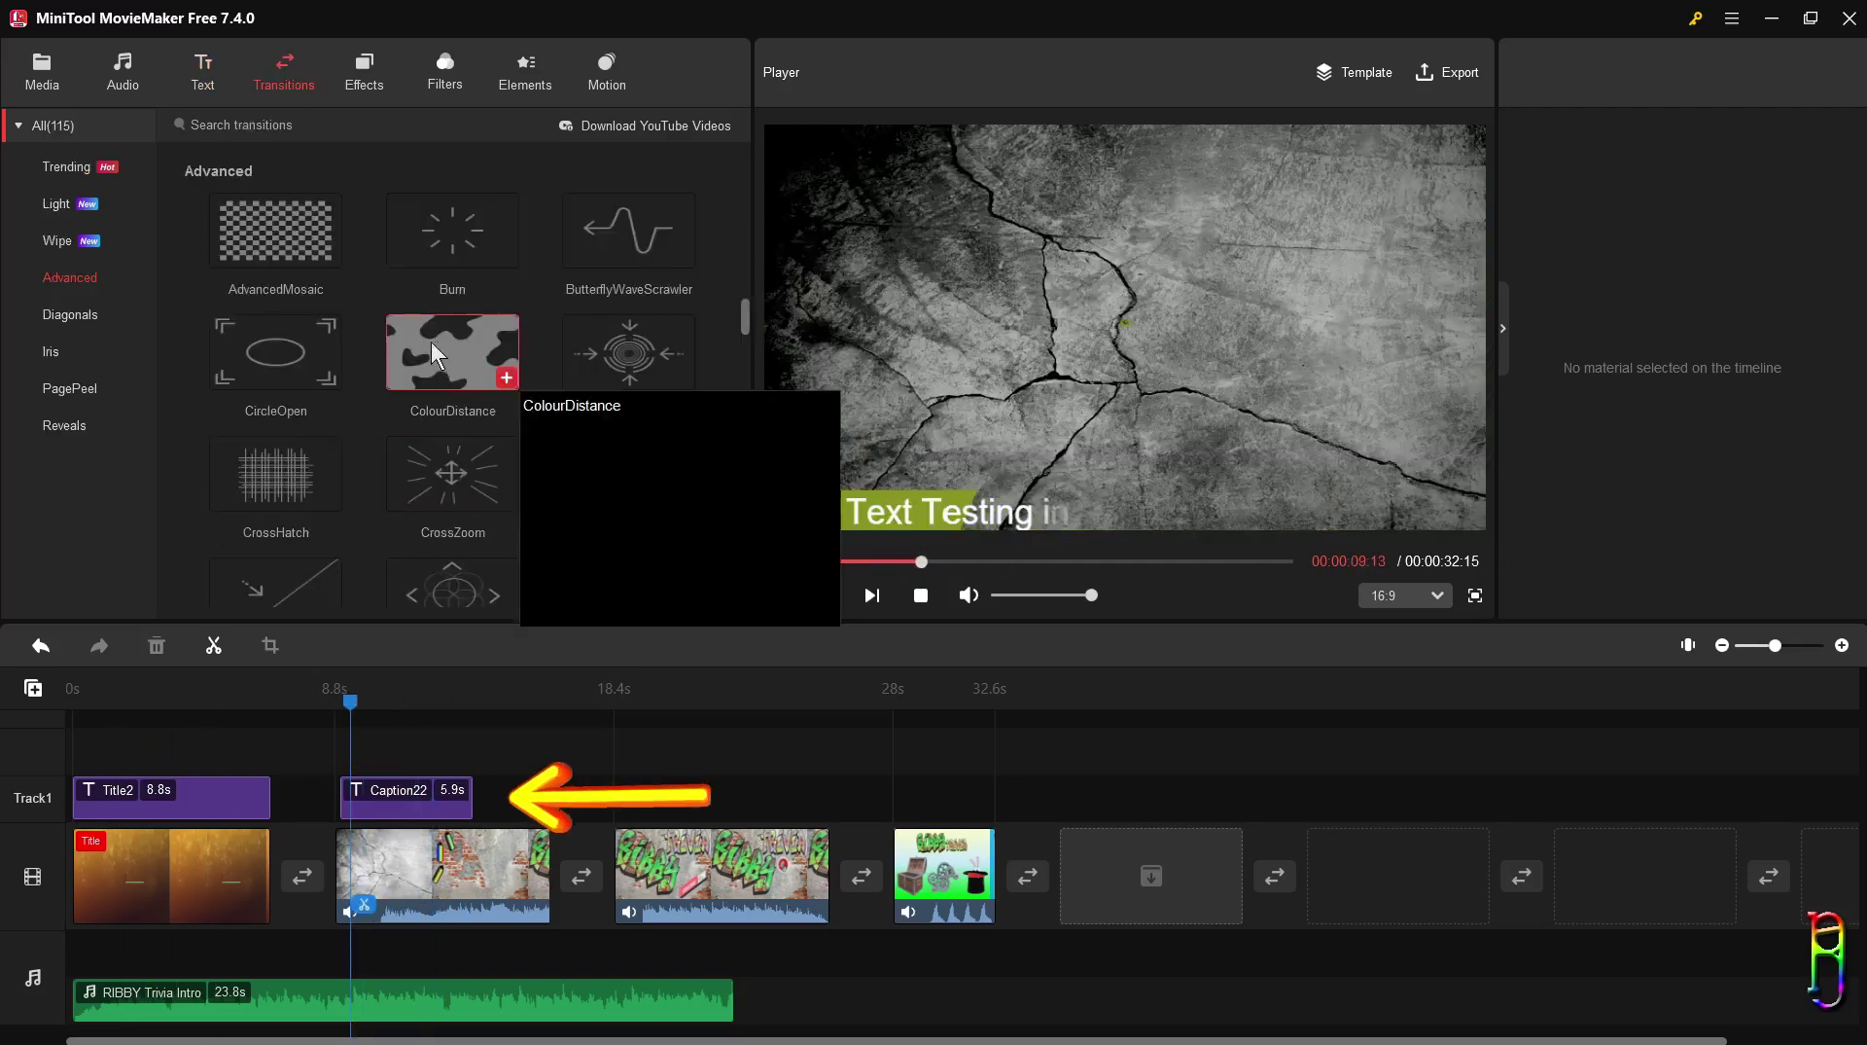
Step: Drop Advanced transitions ColourDistance, ButterflyWaveScrawler and CrazyParametricFun onto the first three transition slots
scroll(221, 231, "up", 1)
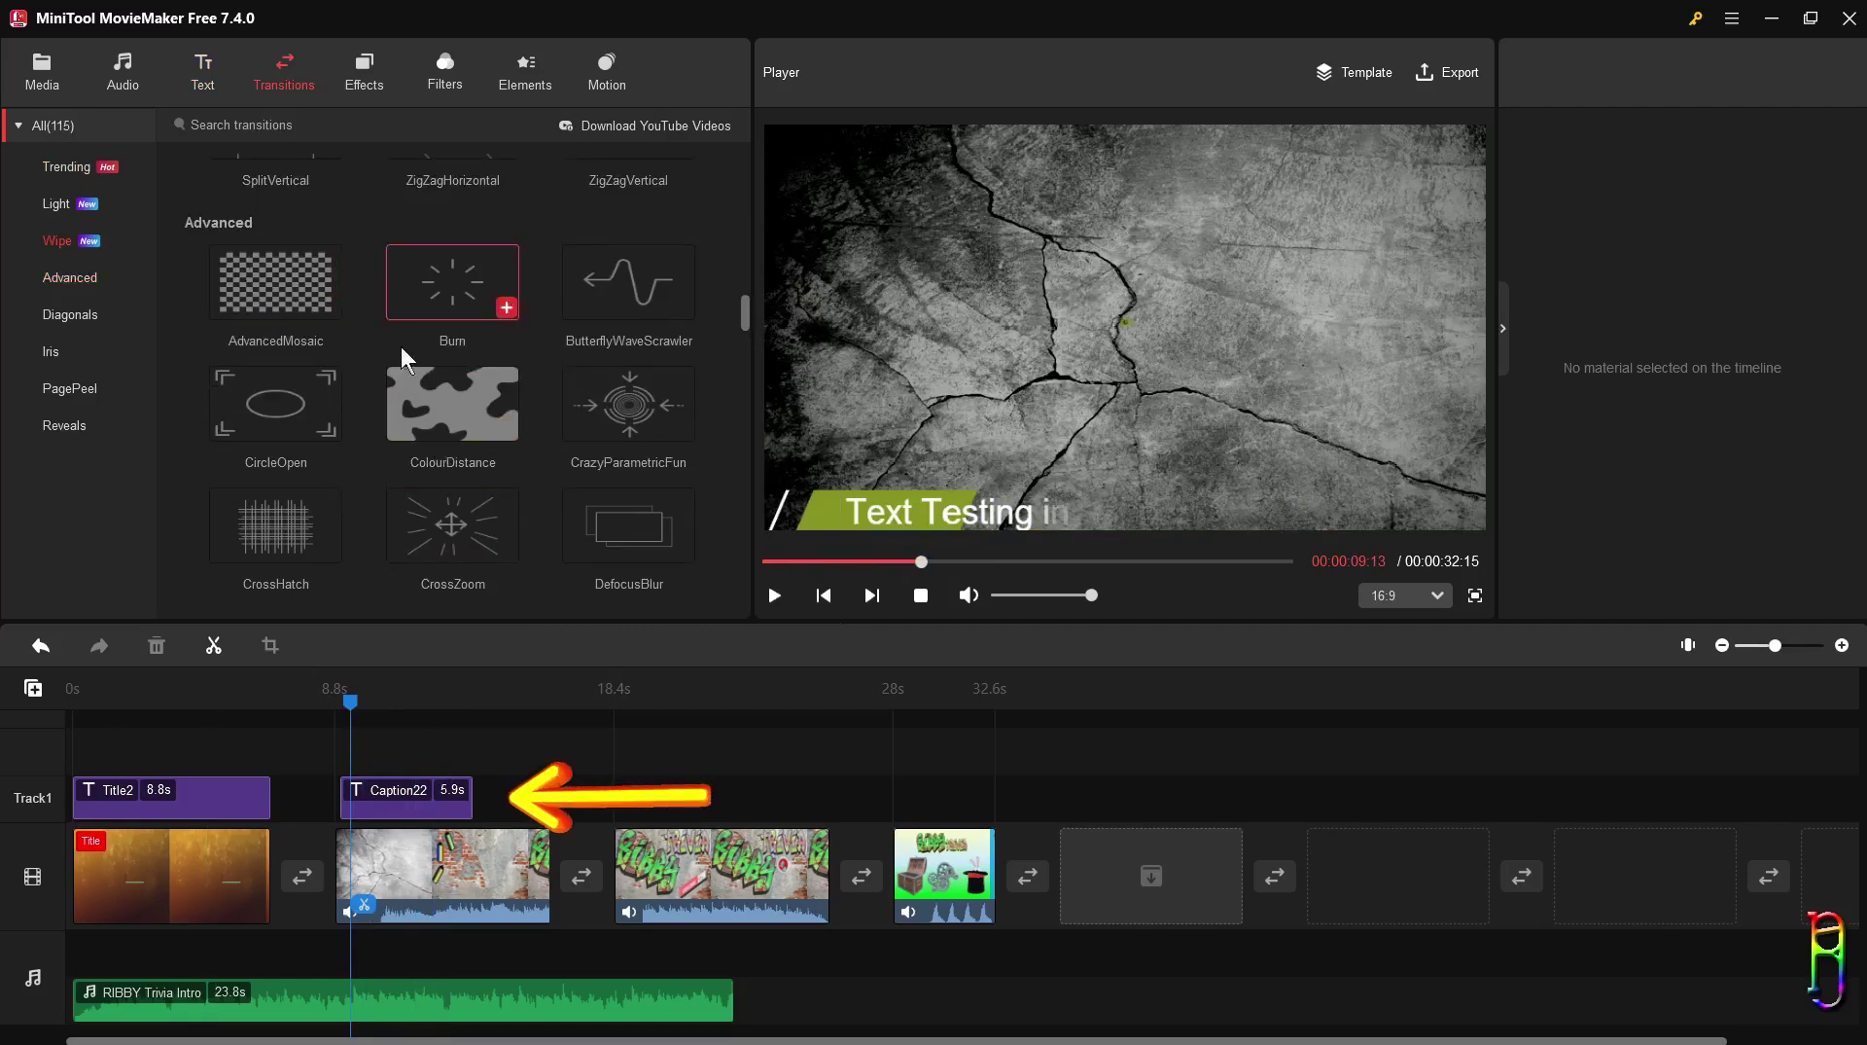
left_click_drag(452, 405, 310, 880)
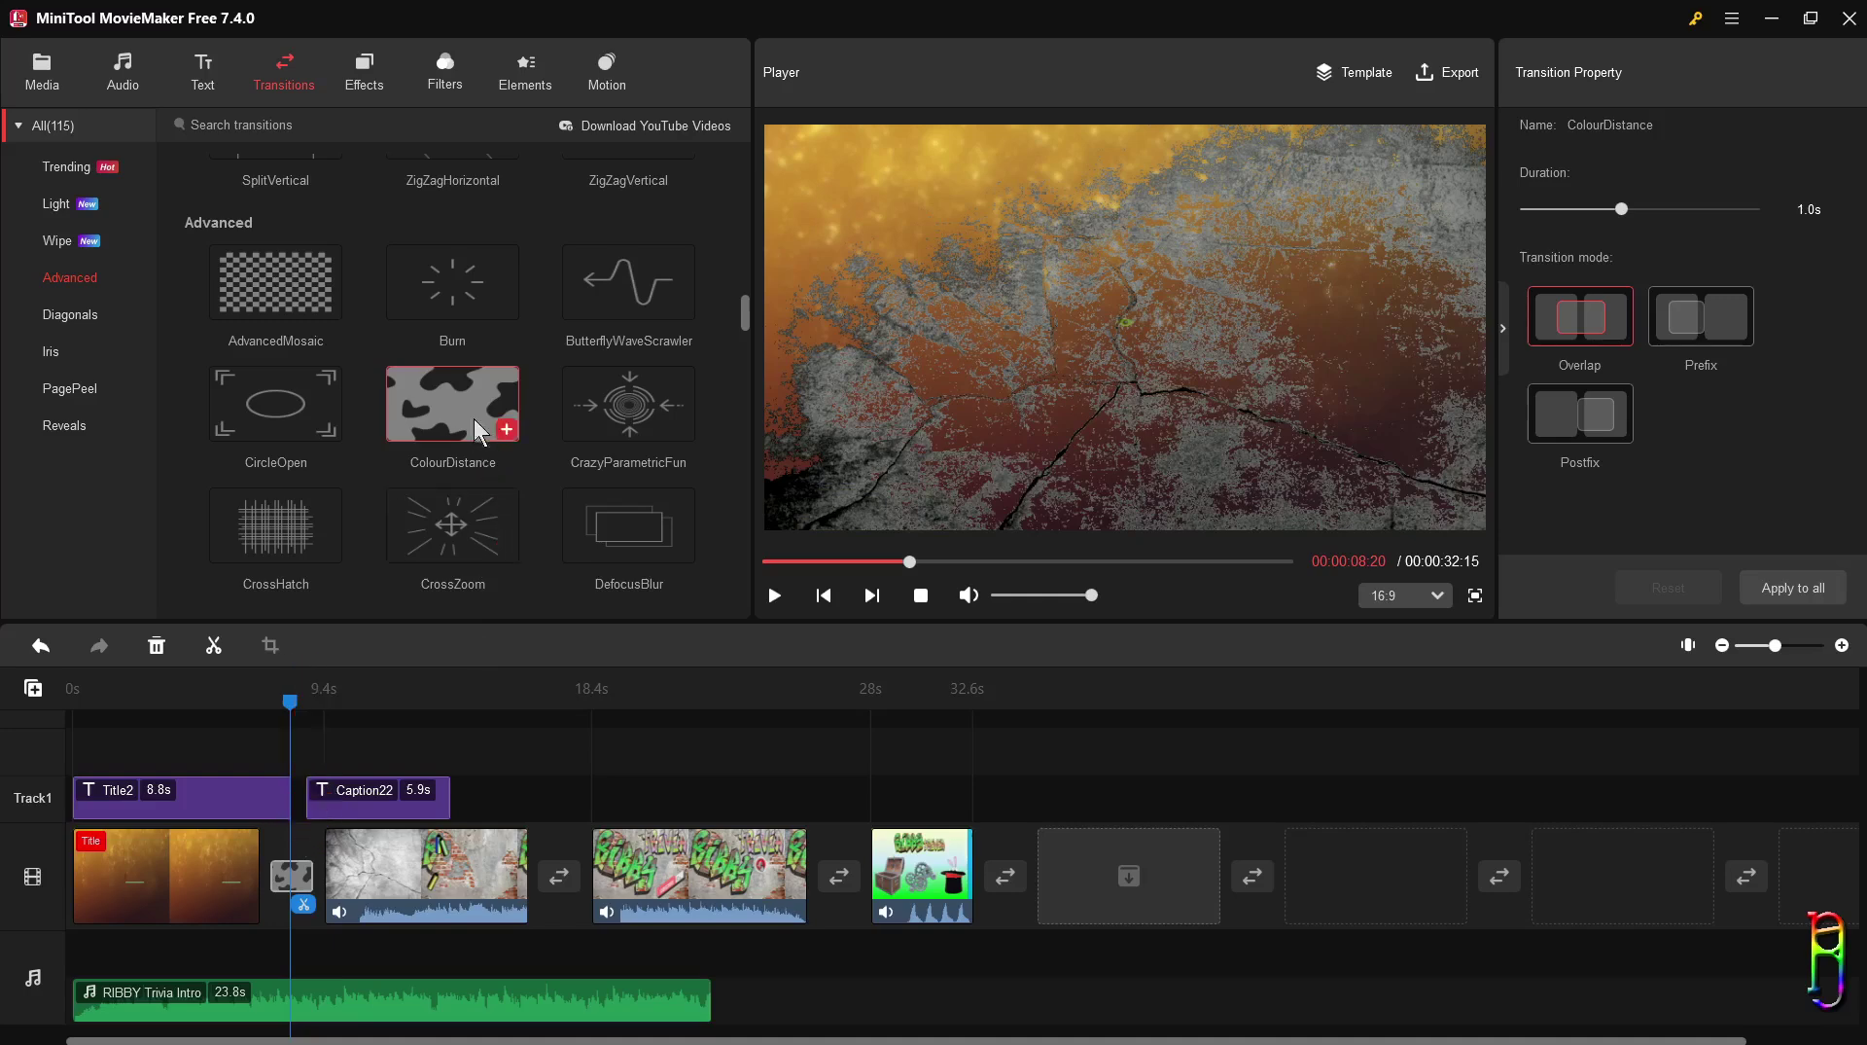
left_click_drag(656, 299, 557, 881)
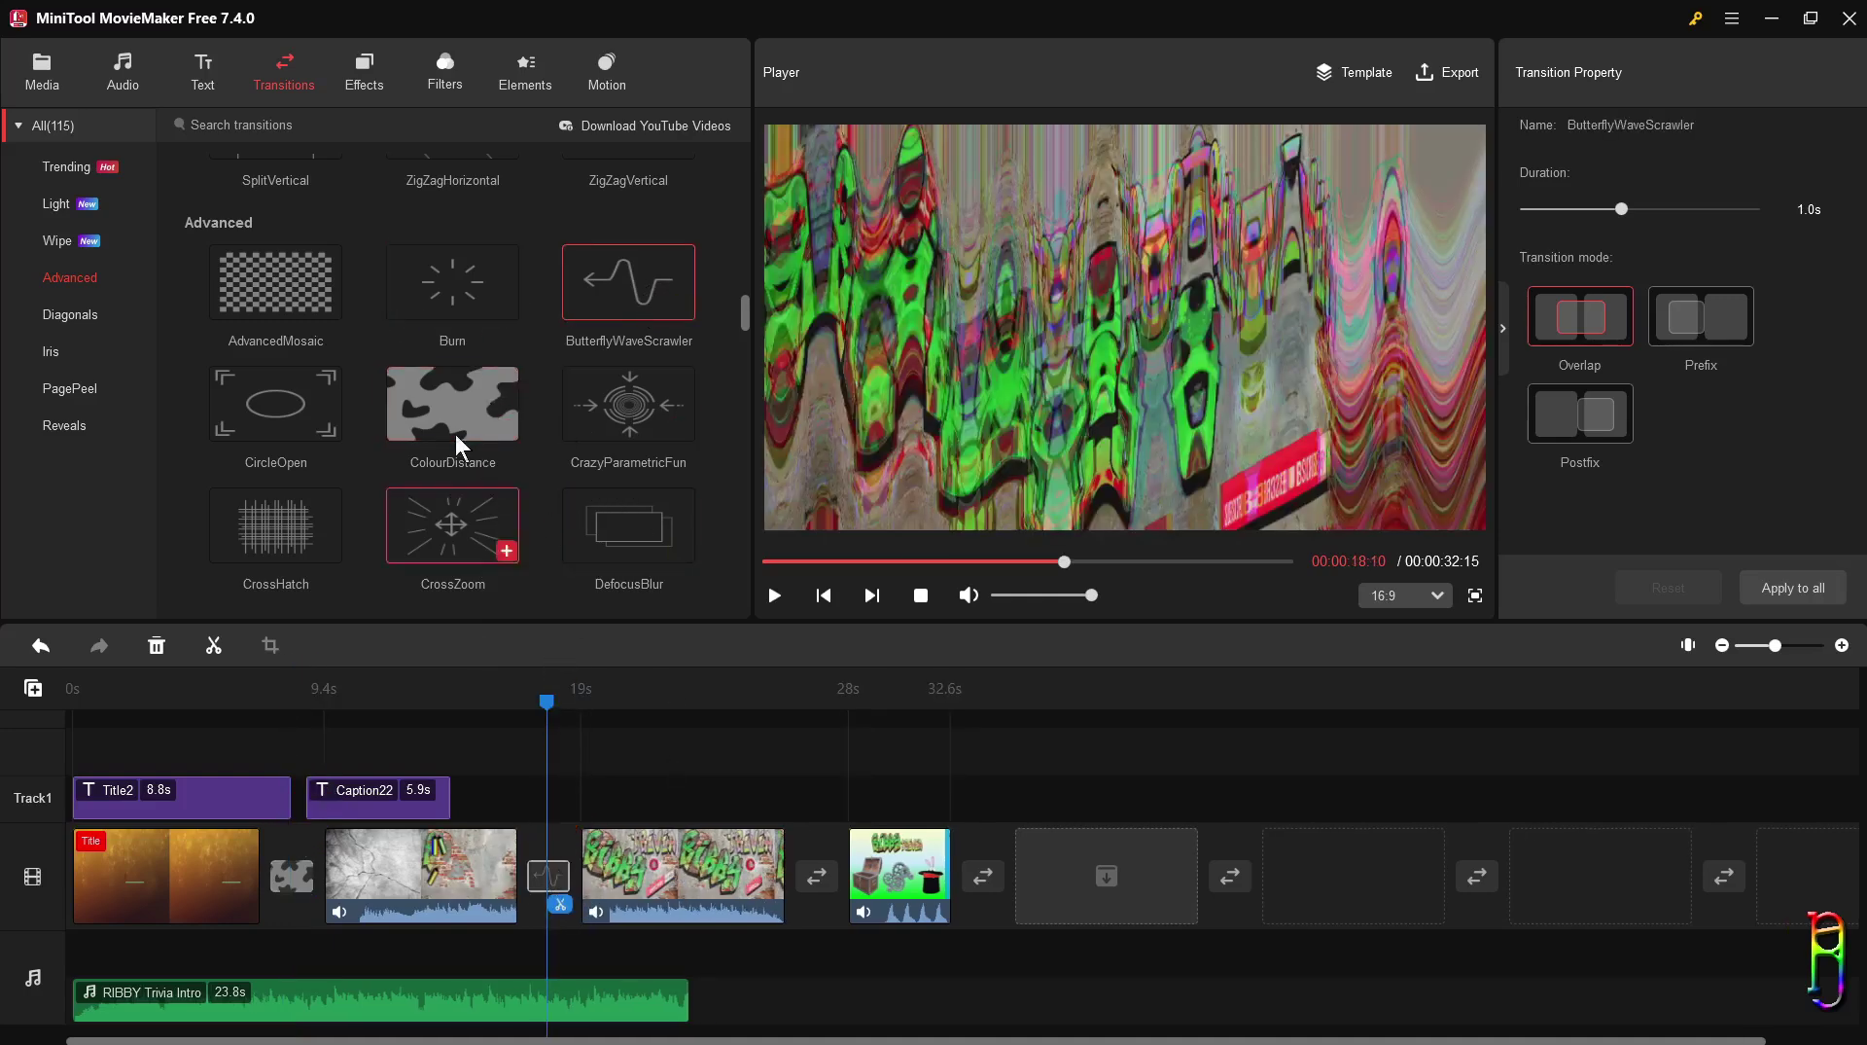
left_click_drag(638, 410, 817, 875)
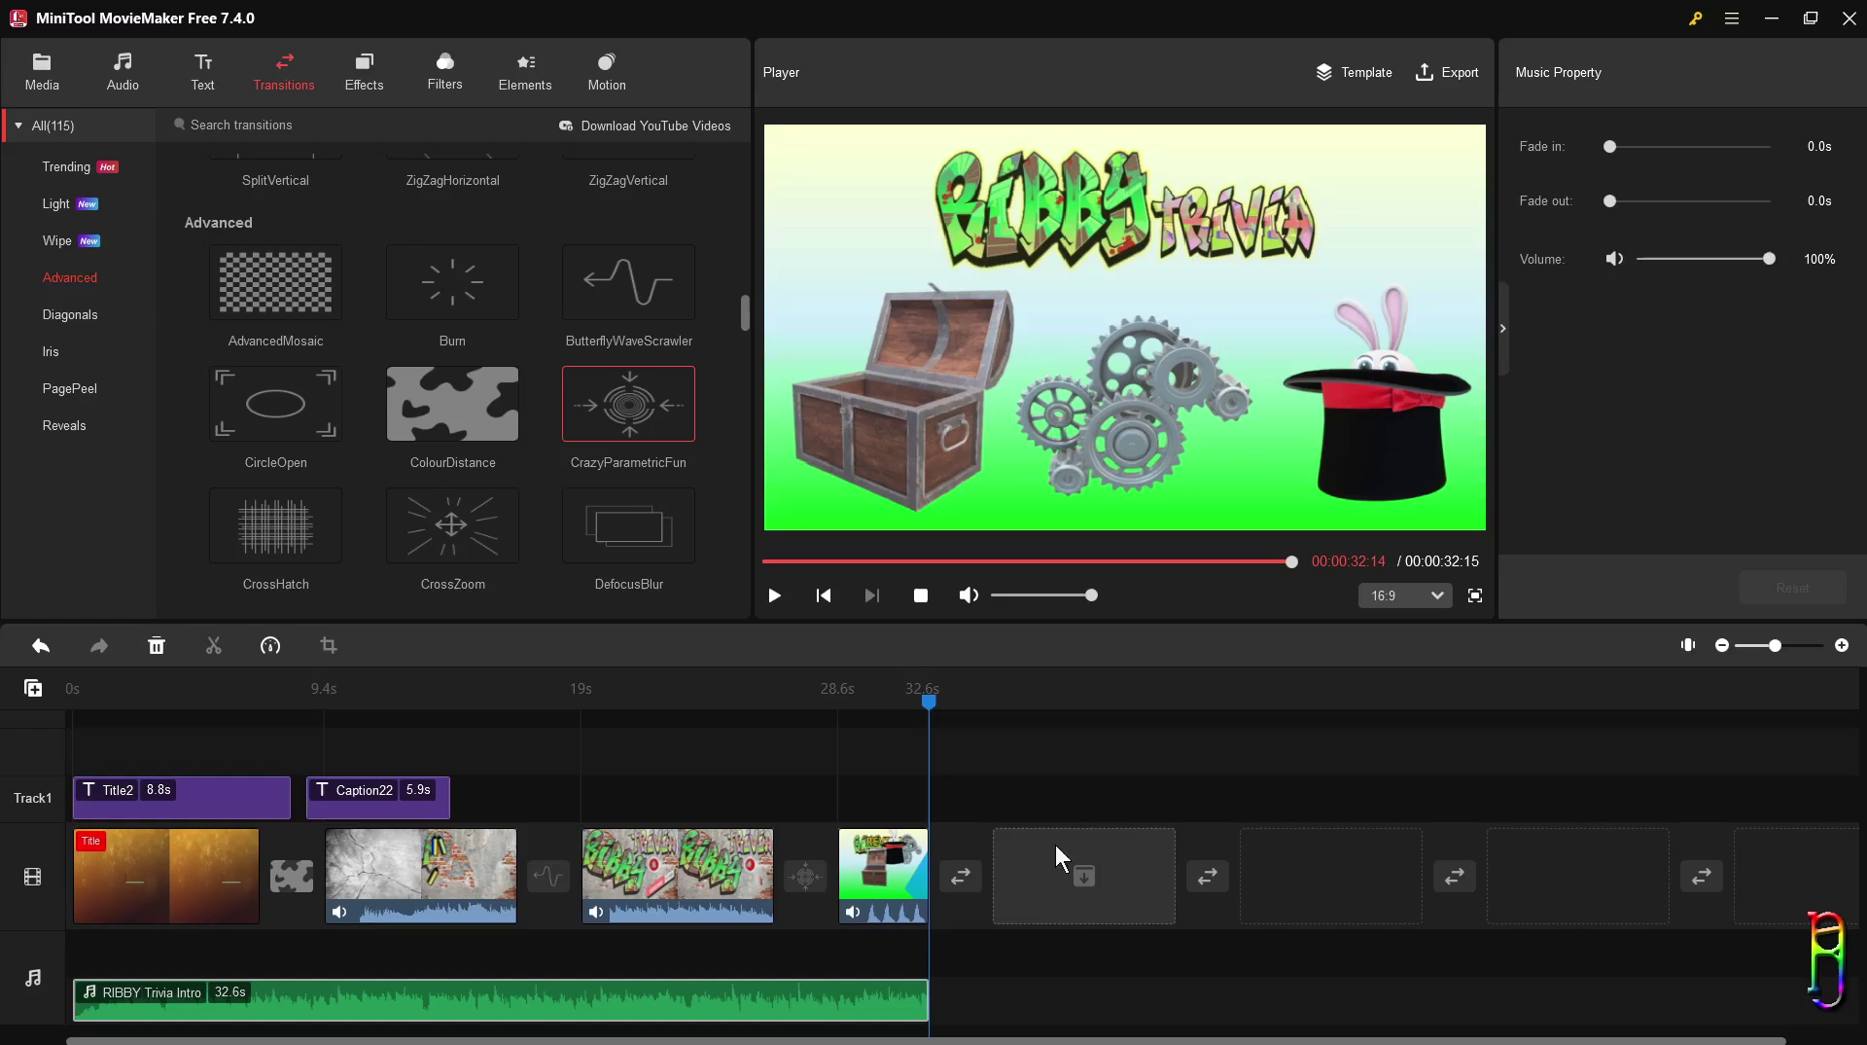
Step: Overlay the Mood stickers 5 element on a new track from about 19s
left_click(364, 73)
left_click(525, 73)
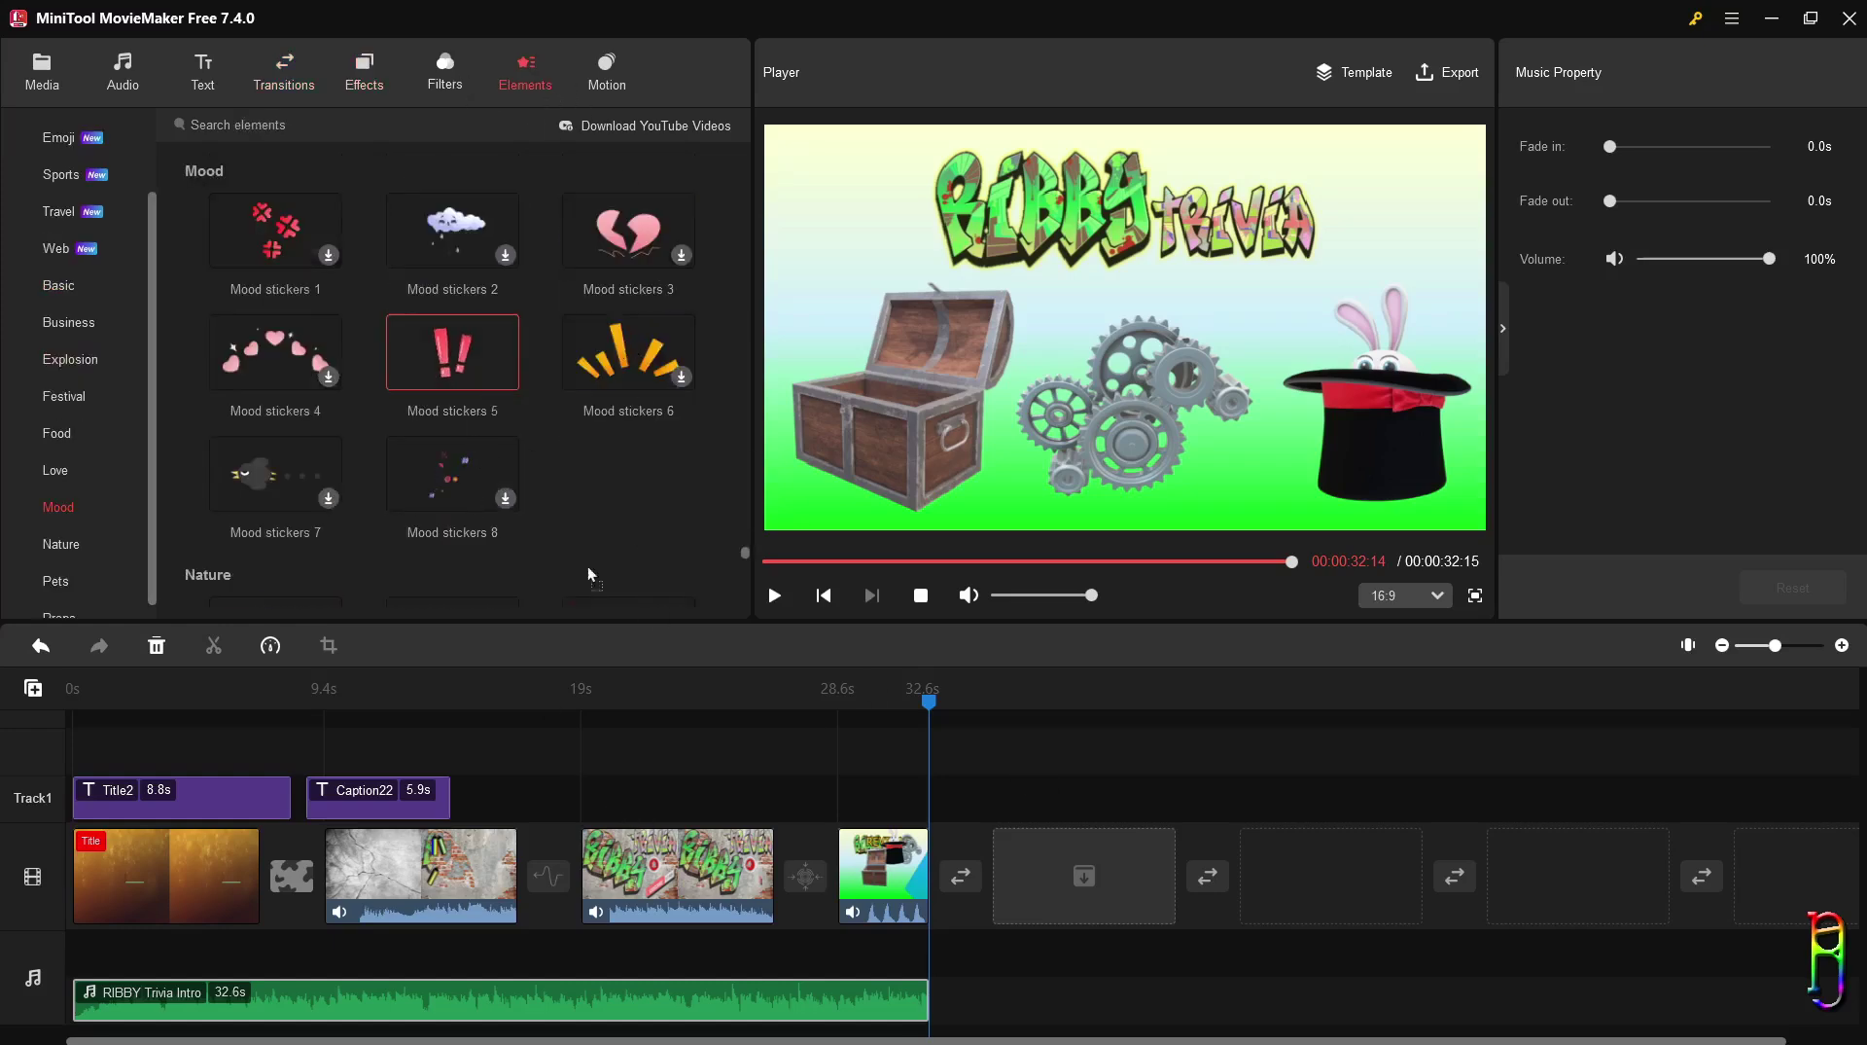
left_click_drag(633, 736, 928, 757)
Step: Play back to preview the sticker, then show all five items in My Album
key("space")
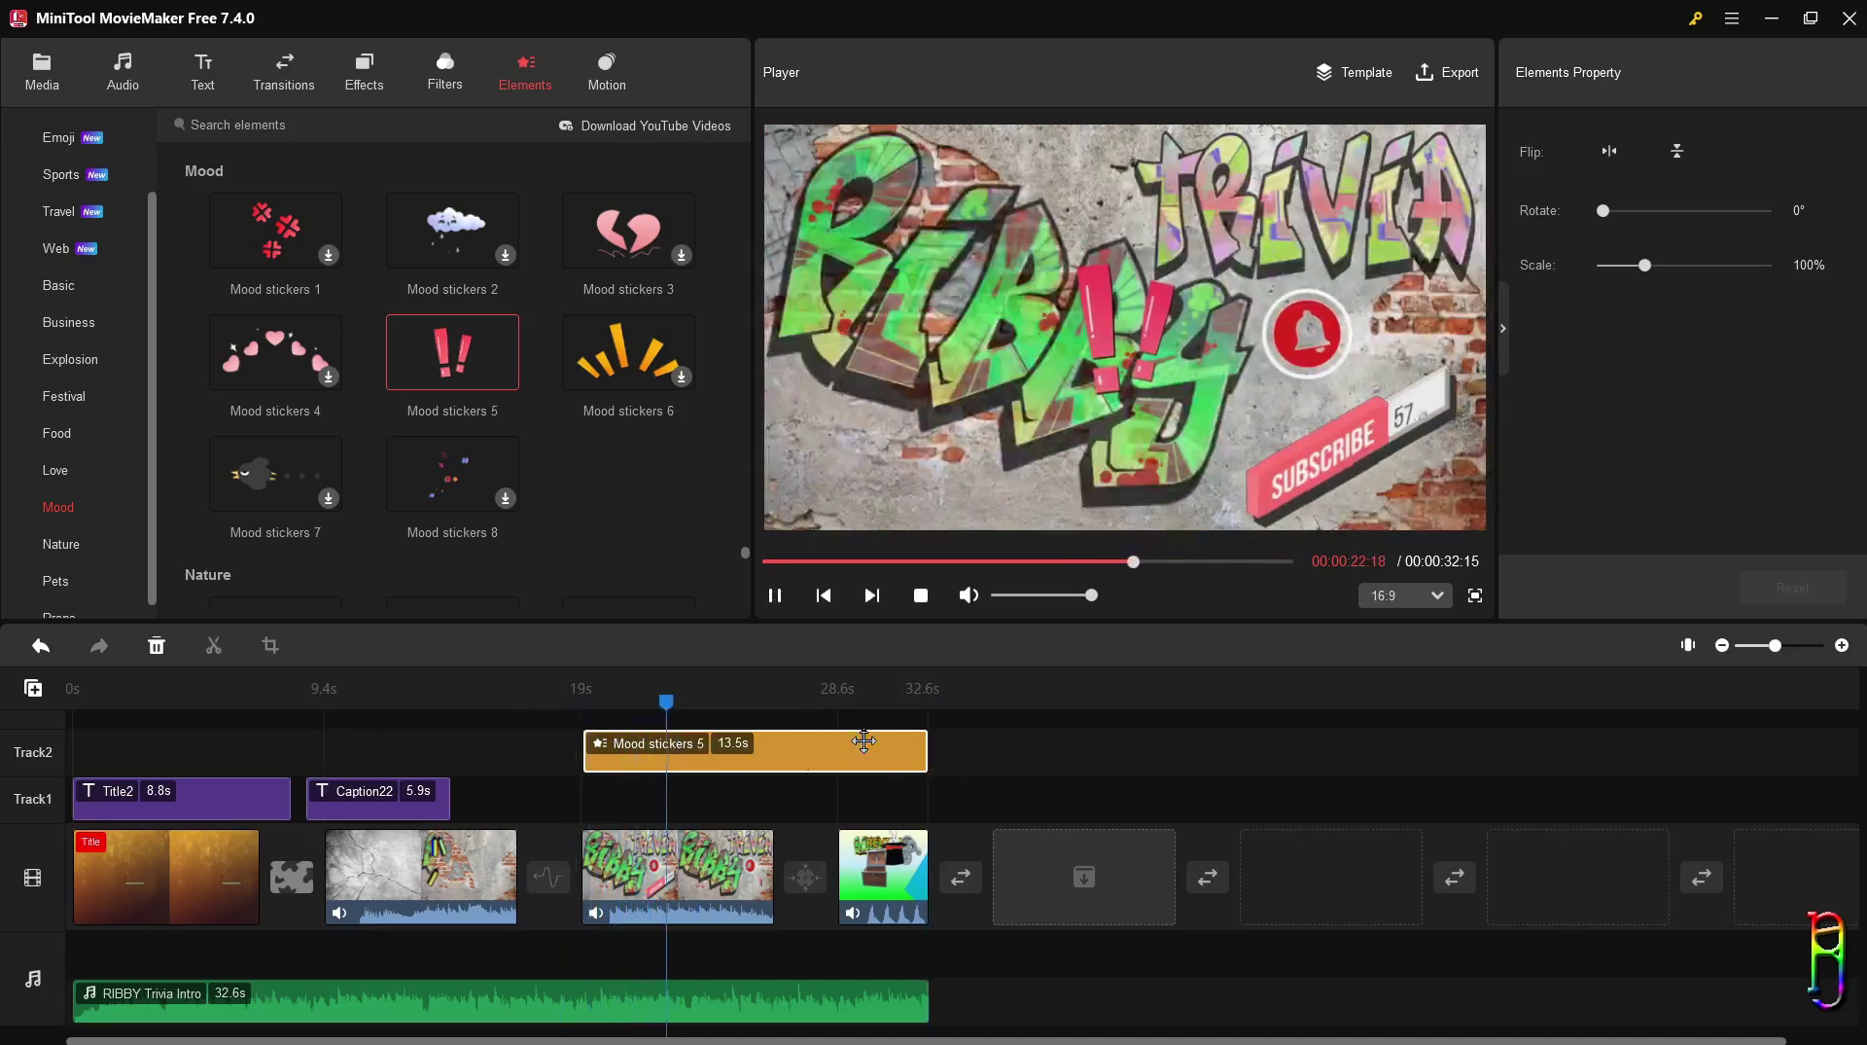
key("space")
left_click(42, 71)
left_click(59, 136)
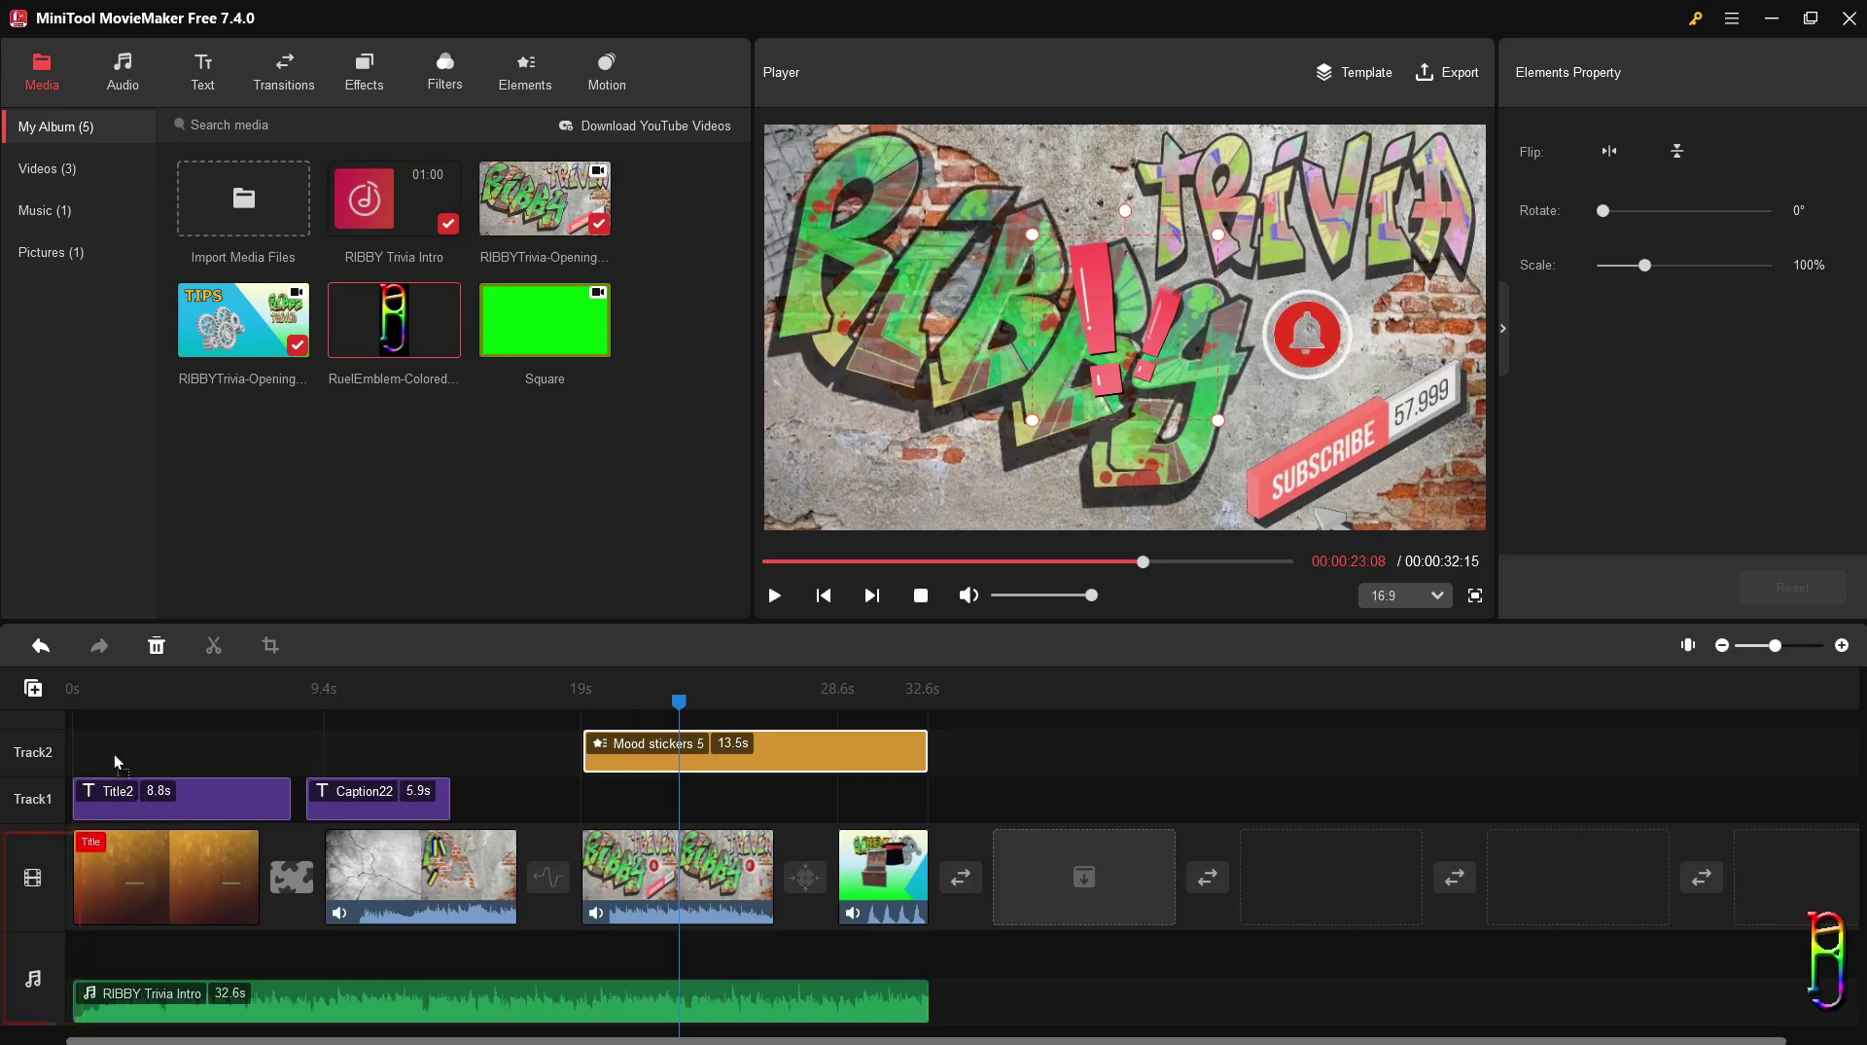
Step: Preview the RuelEmblem rainbow image and append it to the end of the video track
left_click(389, 340)
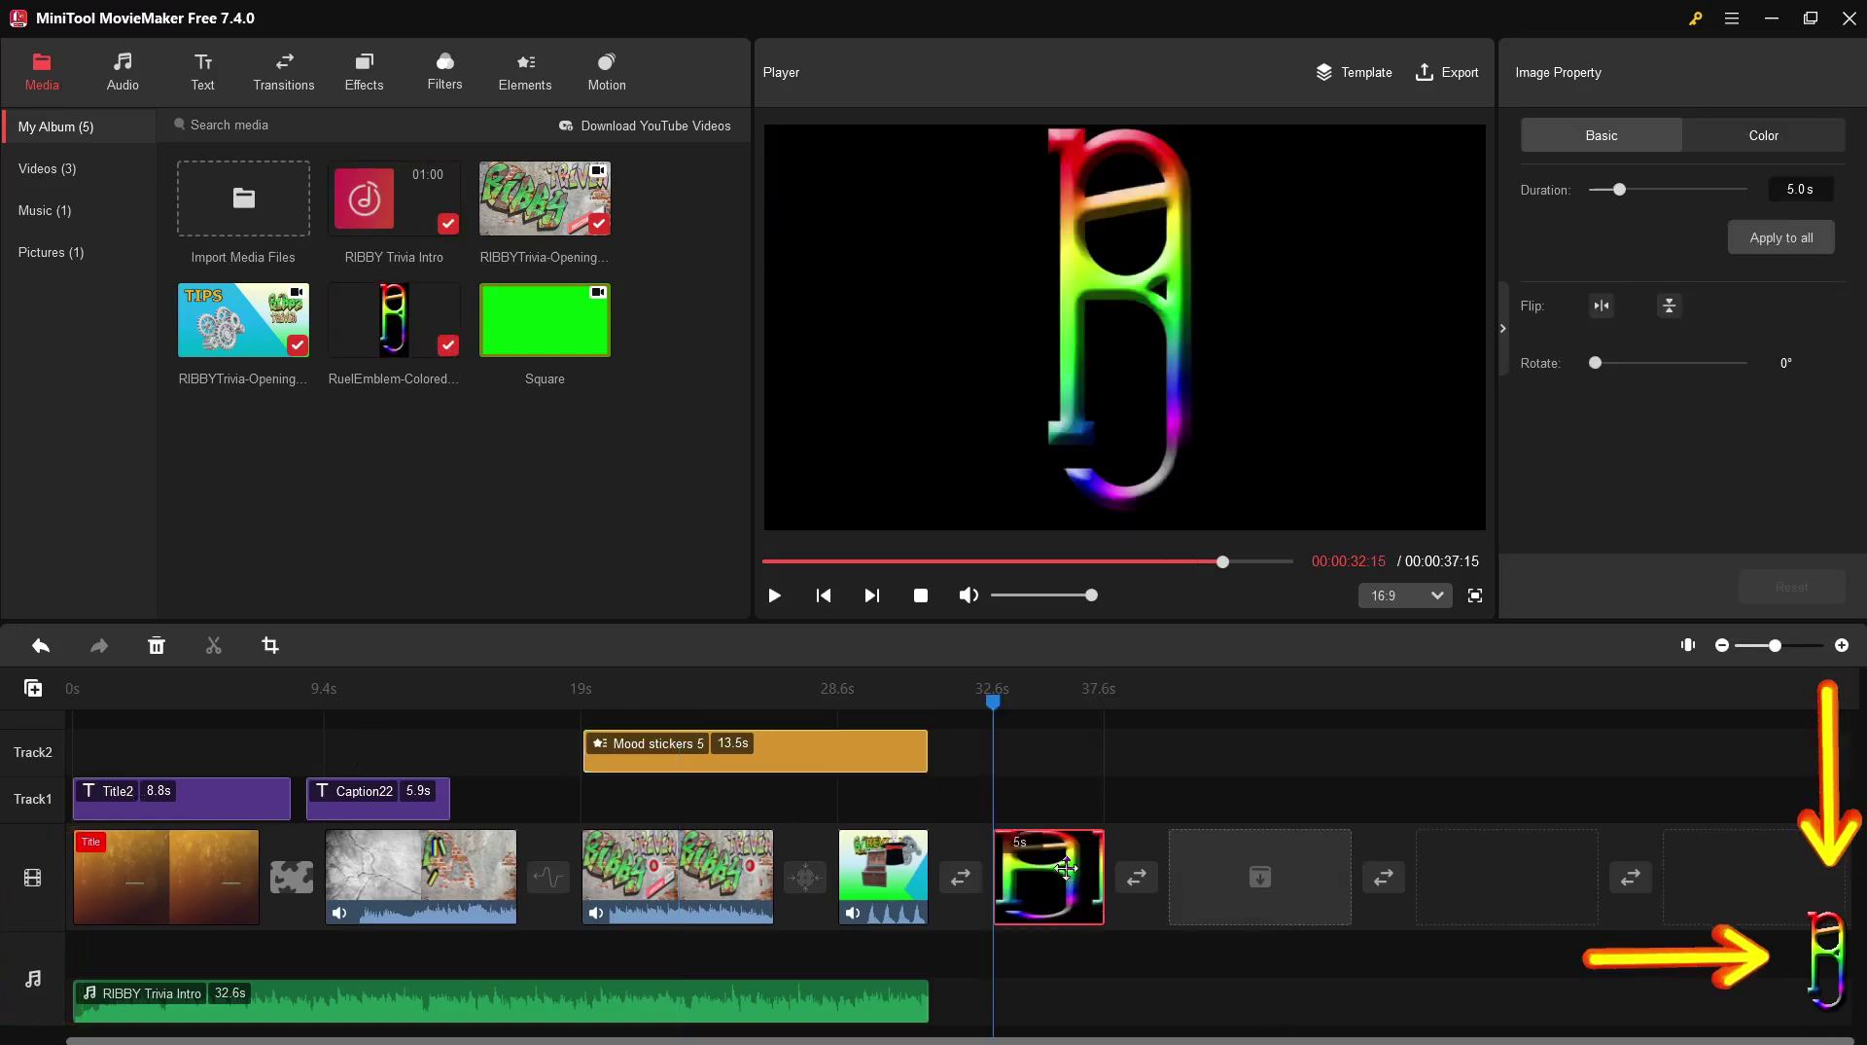
left_click(1101, 916)
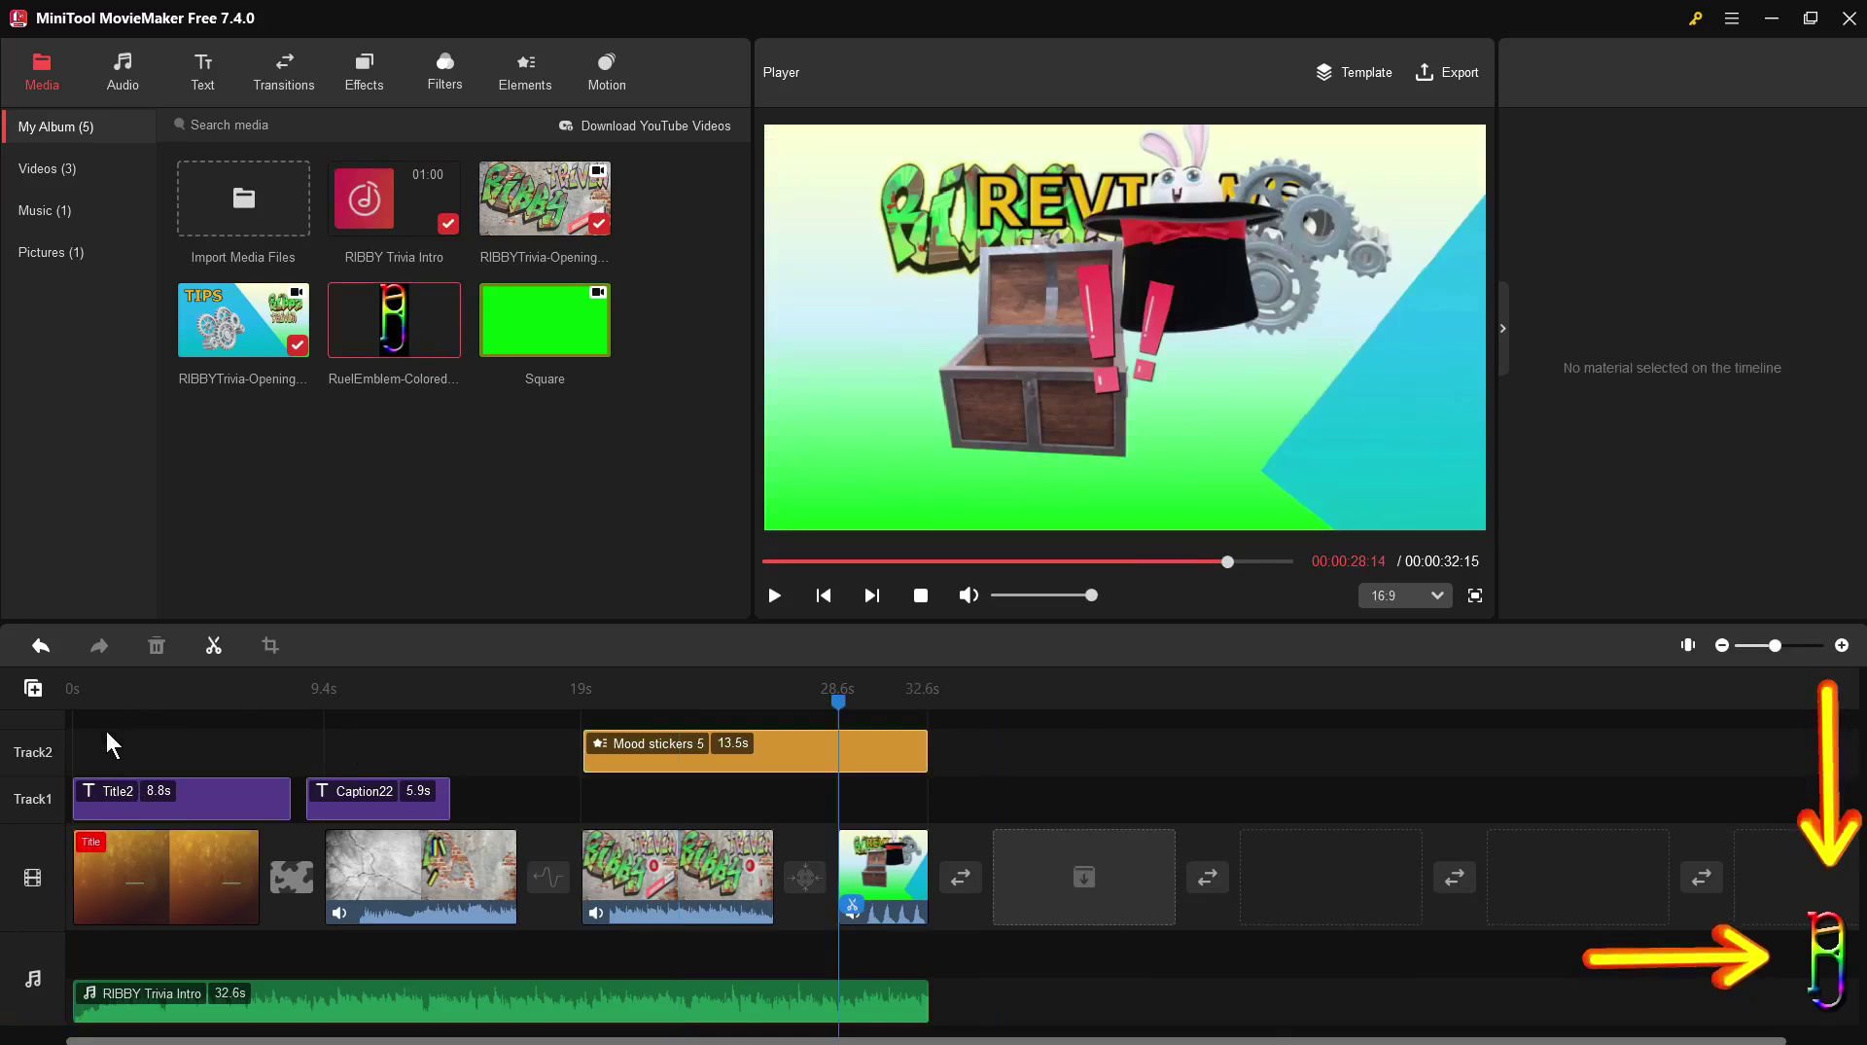
left_click(397, 744)
left_click(130, 749)
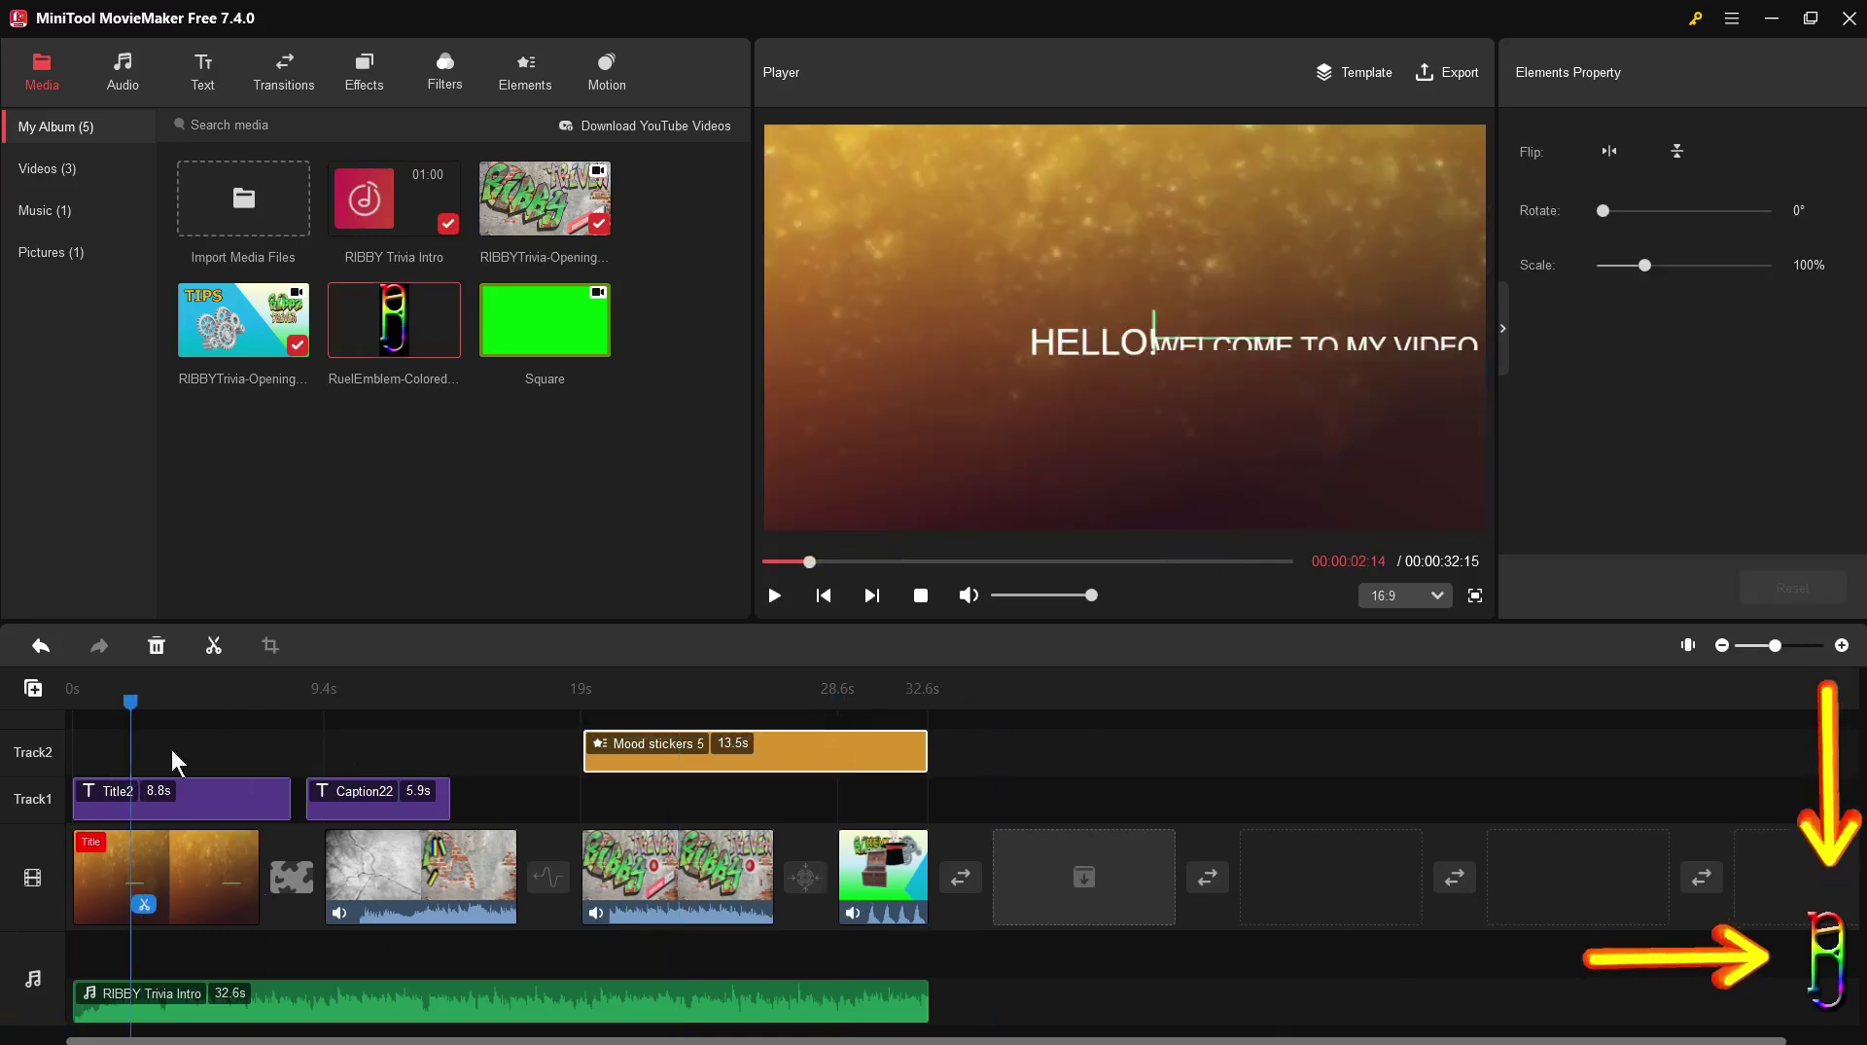
left_click(448, 346)
Step: Try moving the emblem and graffiti clips onto an upper track, leaving them in place
left_click_drag(435, 350, 815, 800)
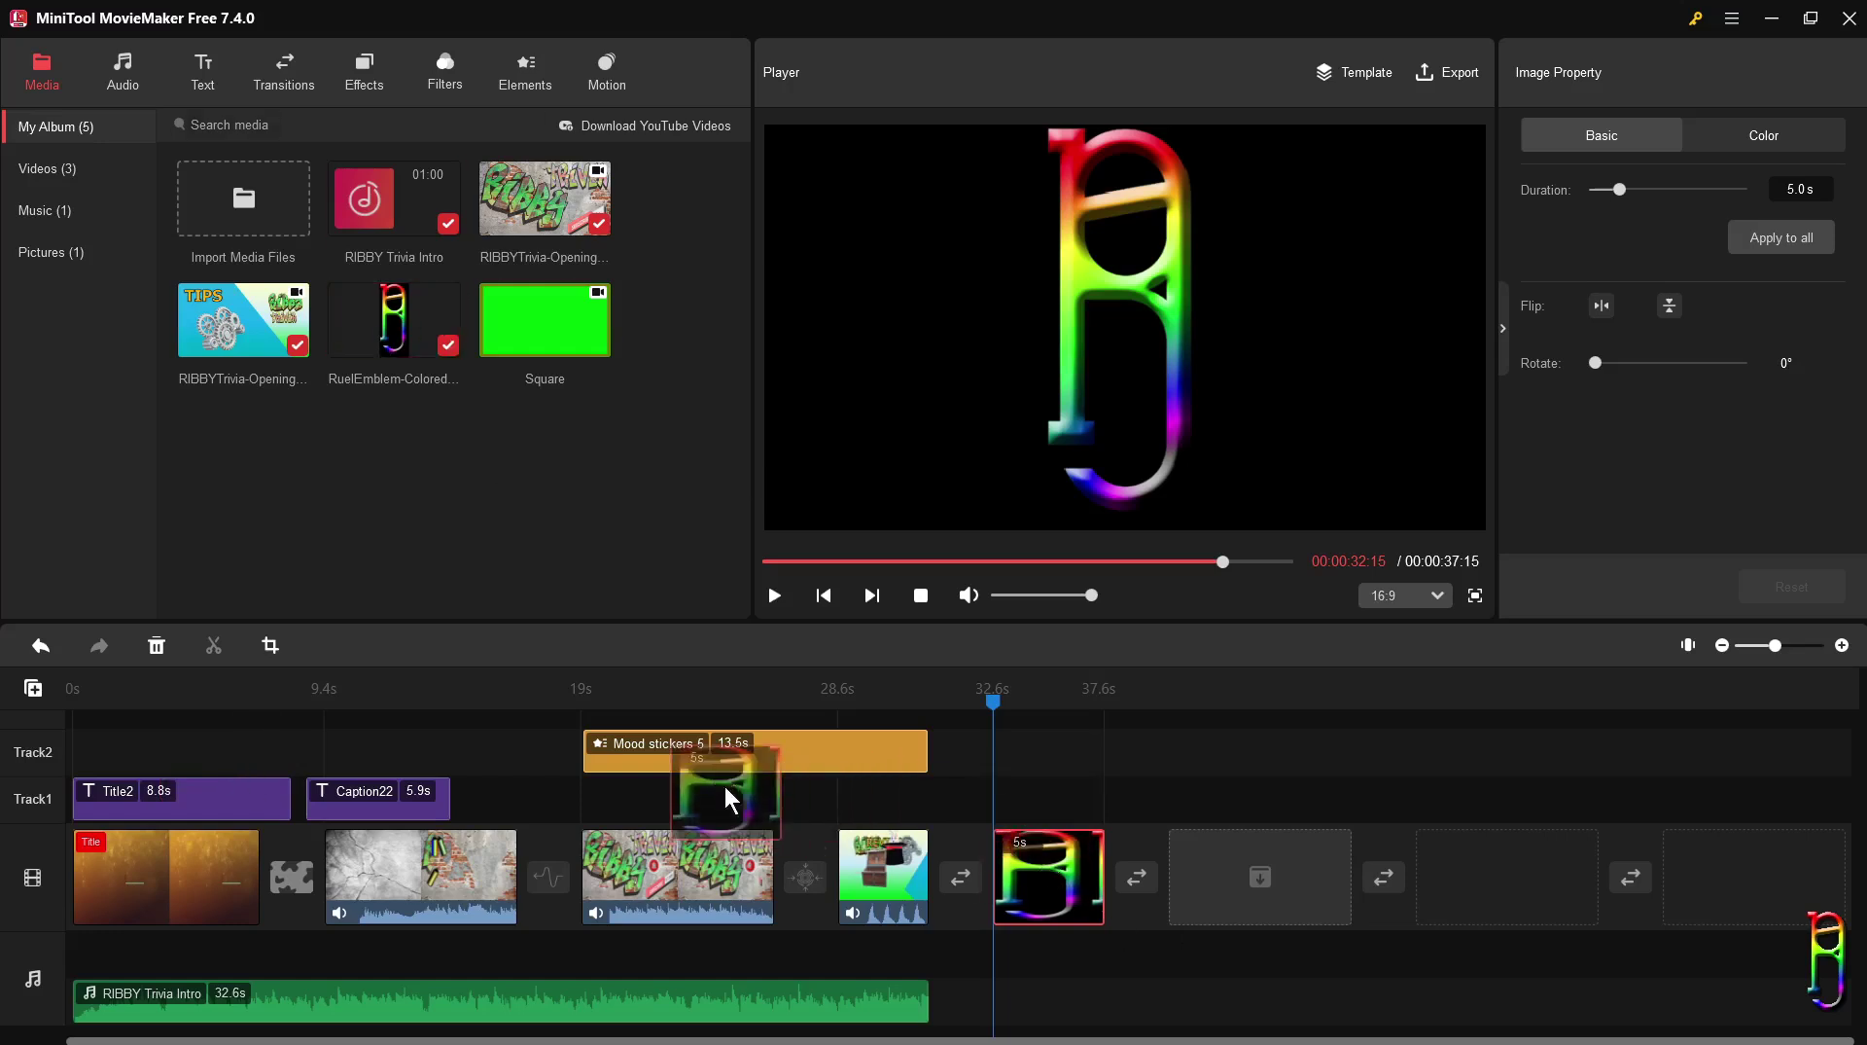
left_click(876, 865)
left_click(669, 890)
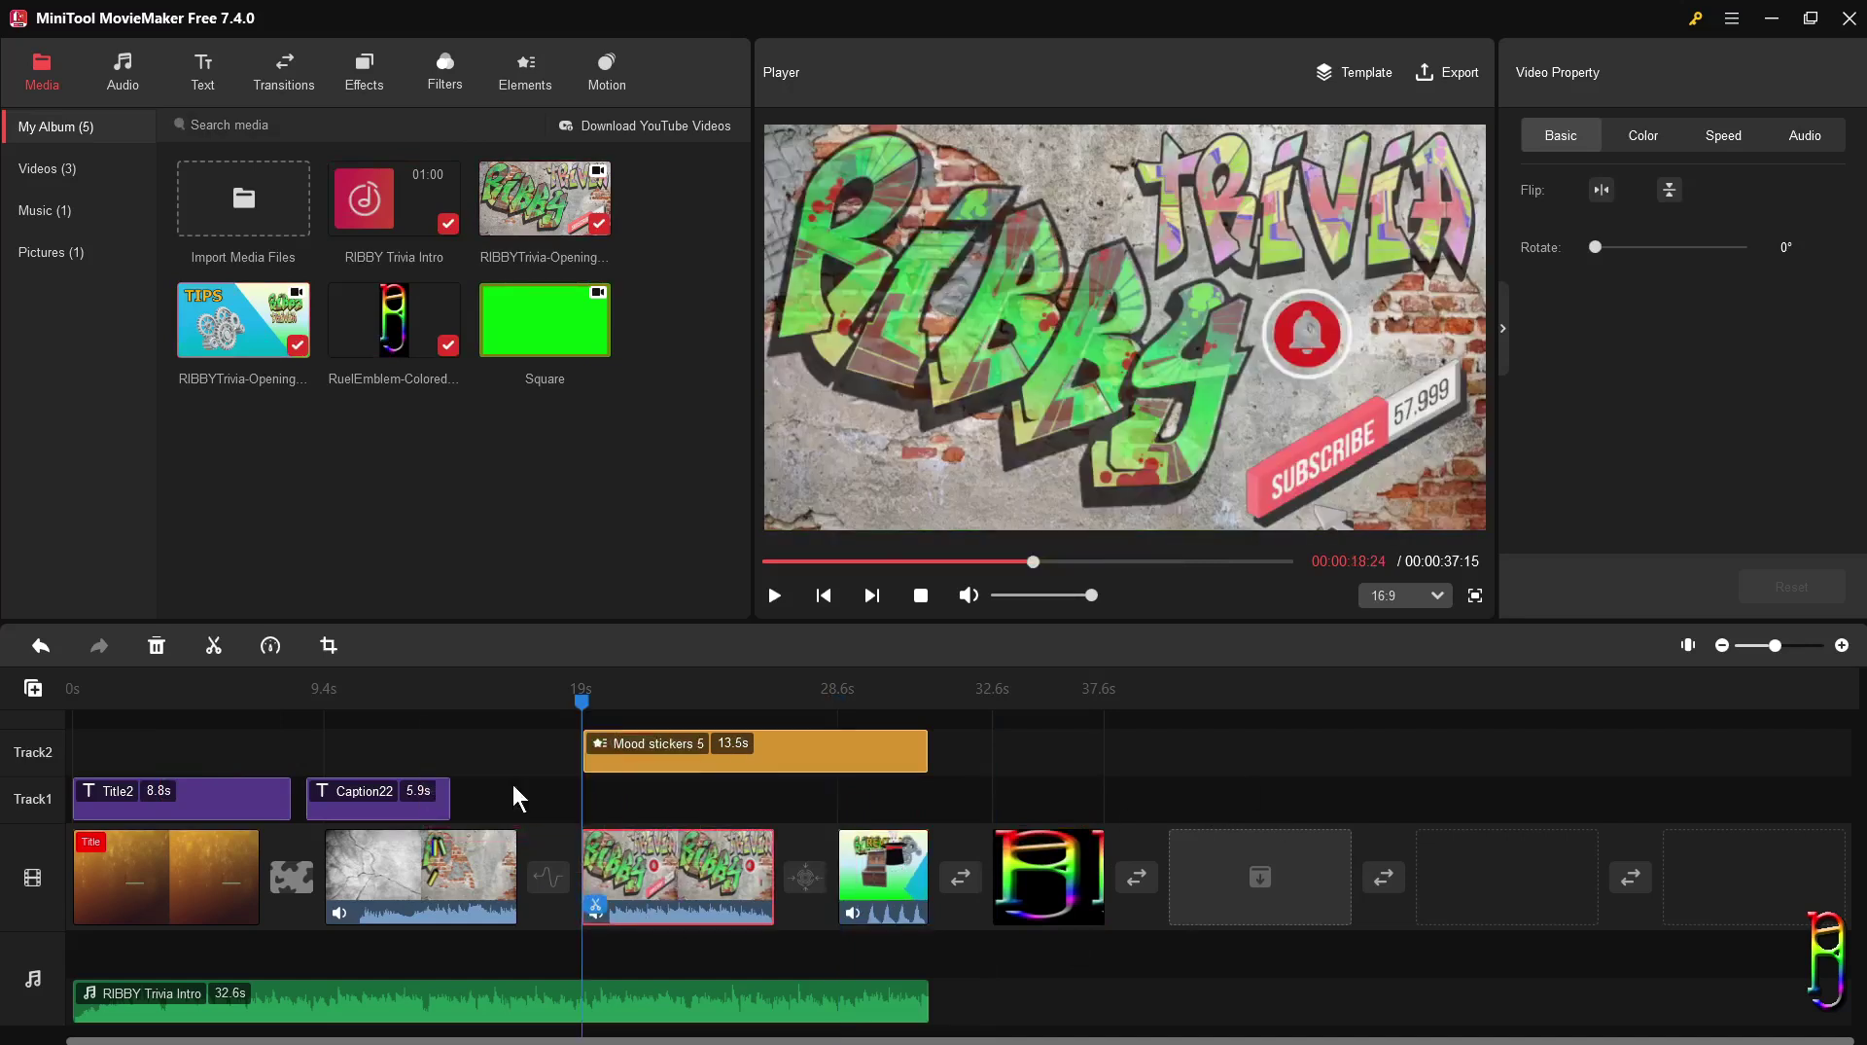
left_click_drag(683, 893, 679, 798)
Step: Add the Thunderstorm ambience sound effect, then undo it with Ctrl+Z
left_click(123, 70)
scroll(668, 428, "down", 1)
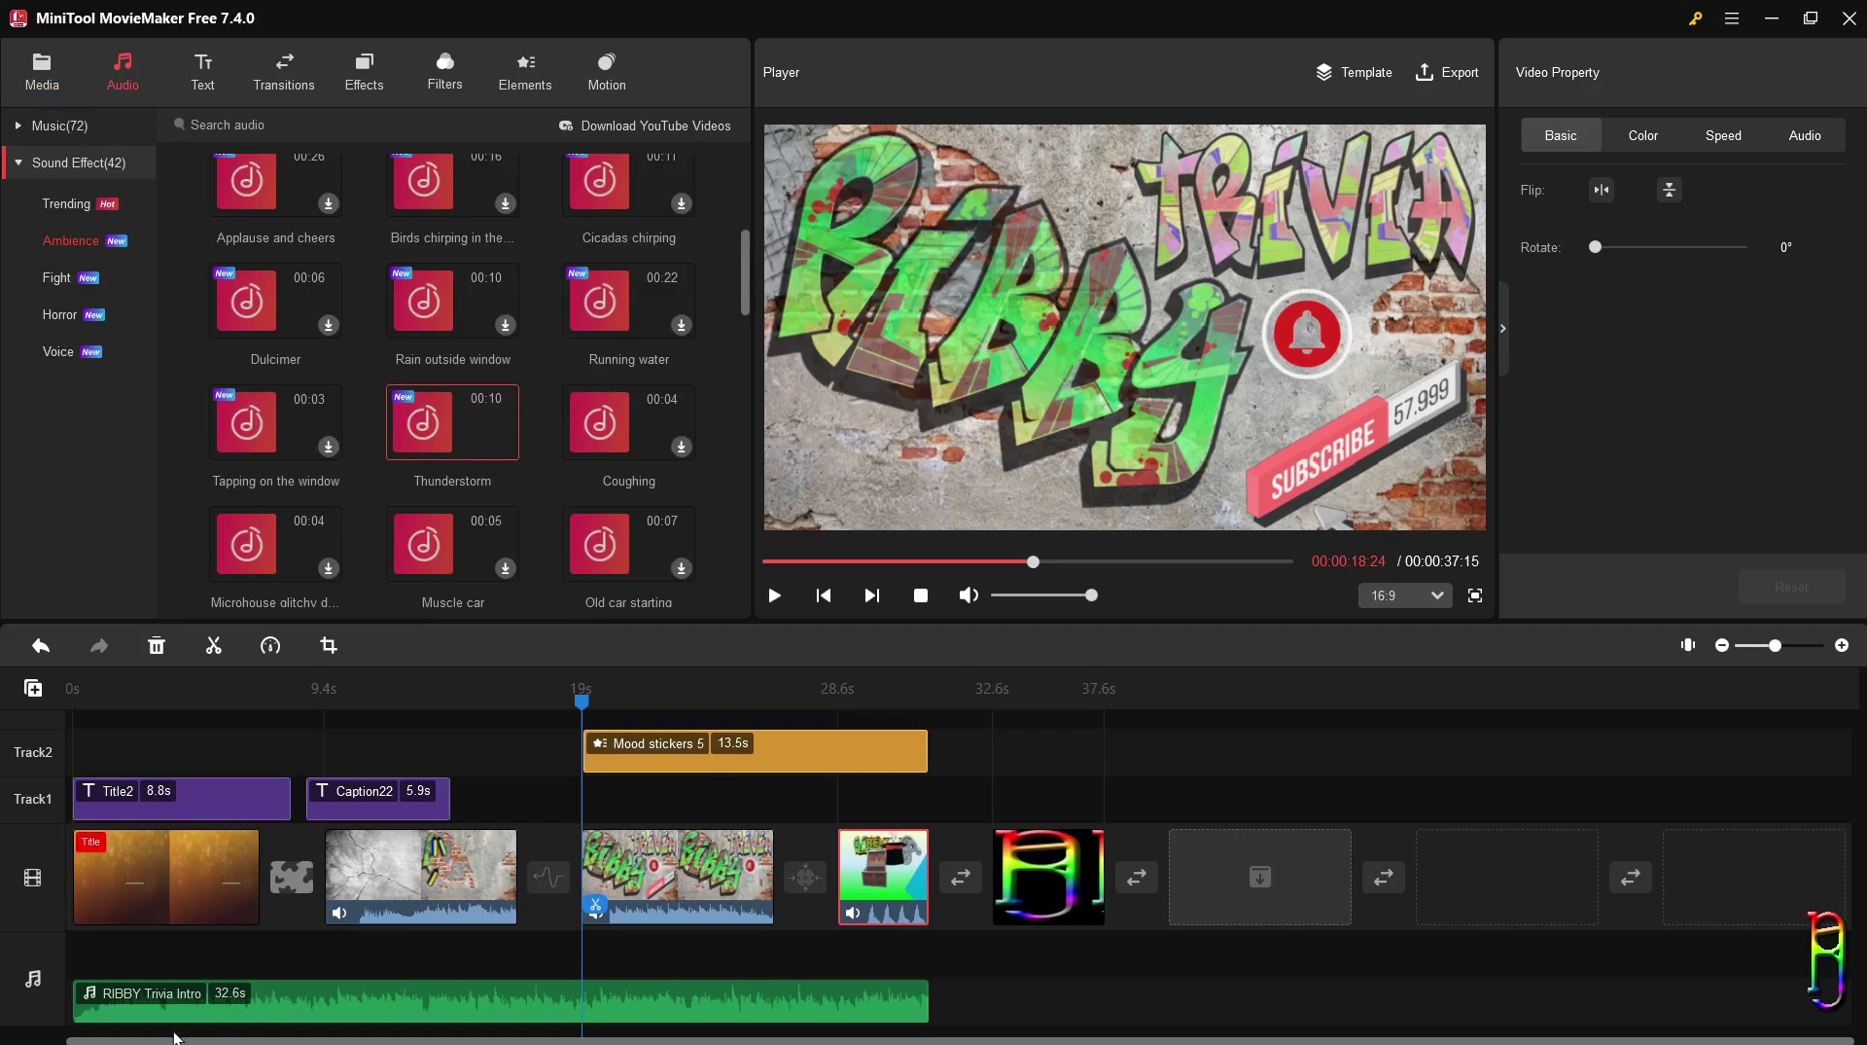
mouse_move(436, 404)
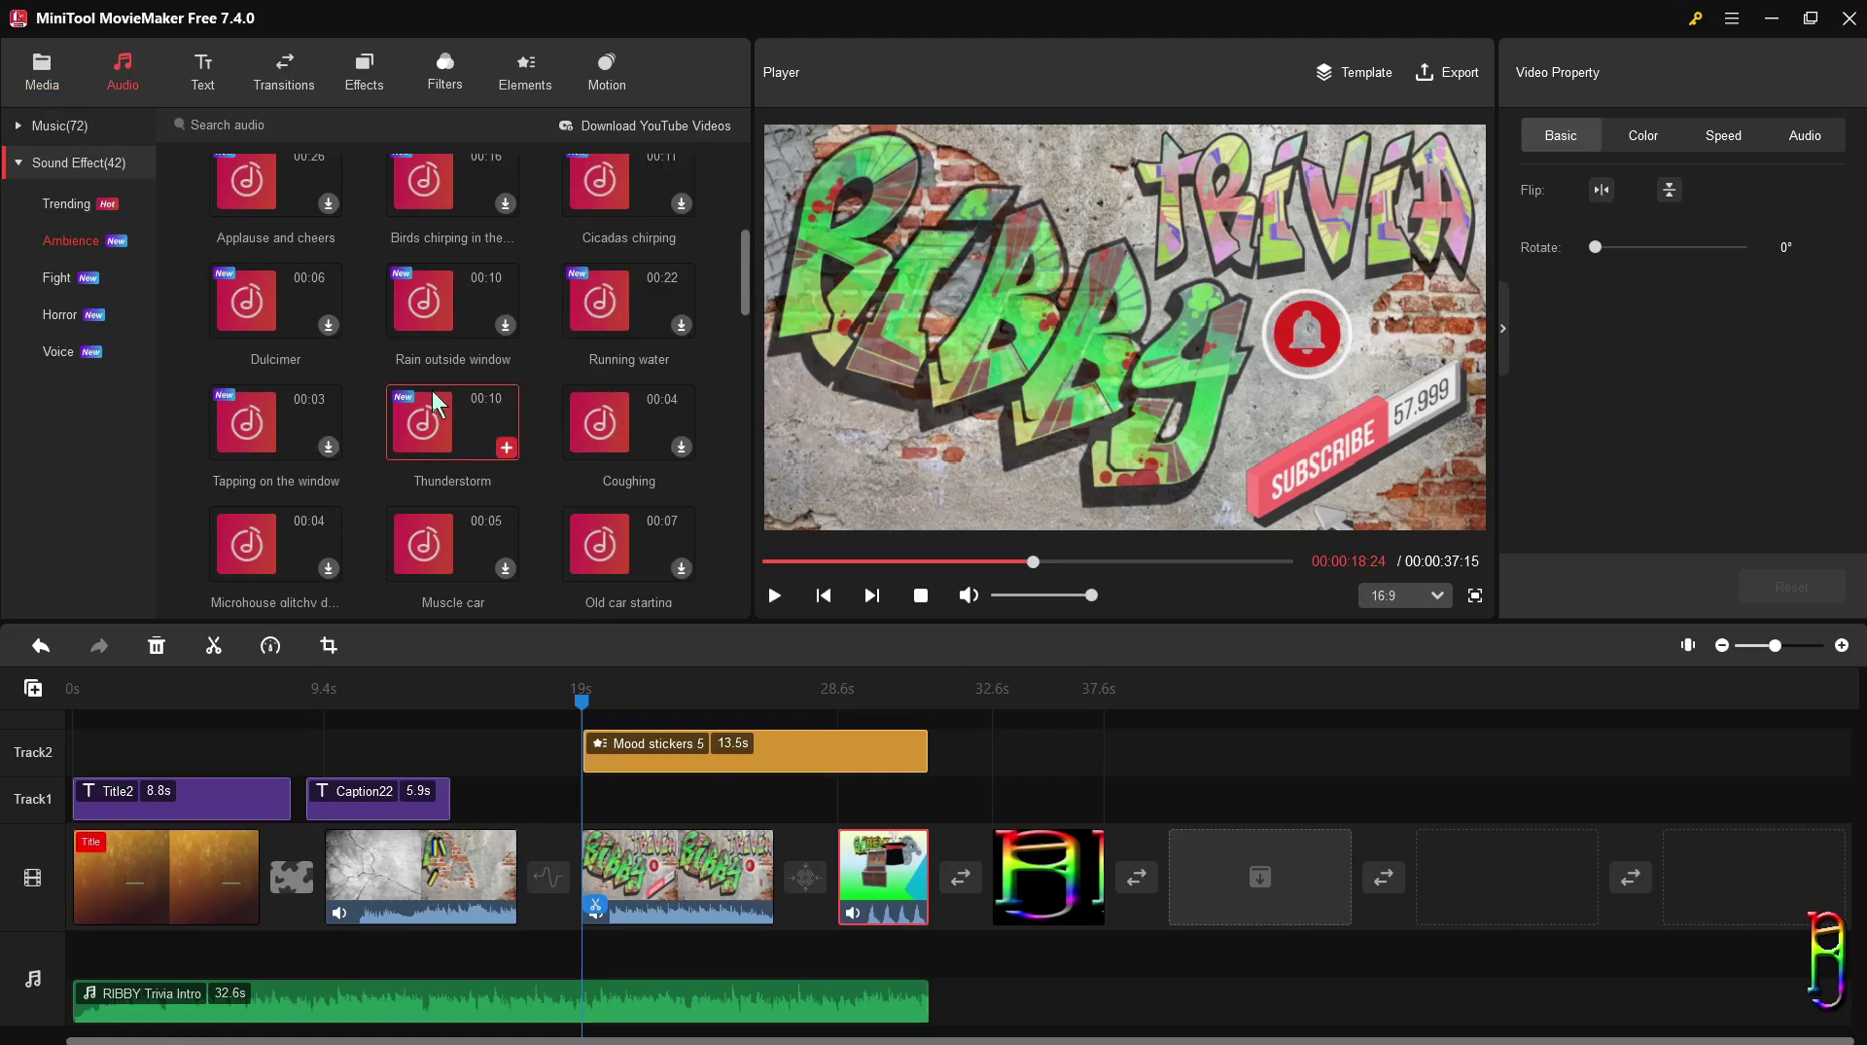
left_click(505, 448)
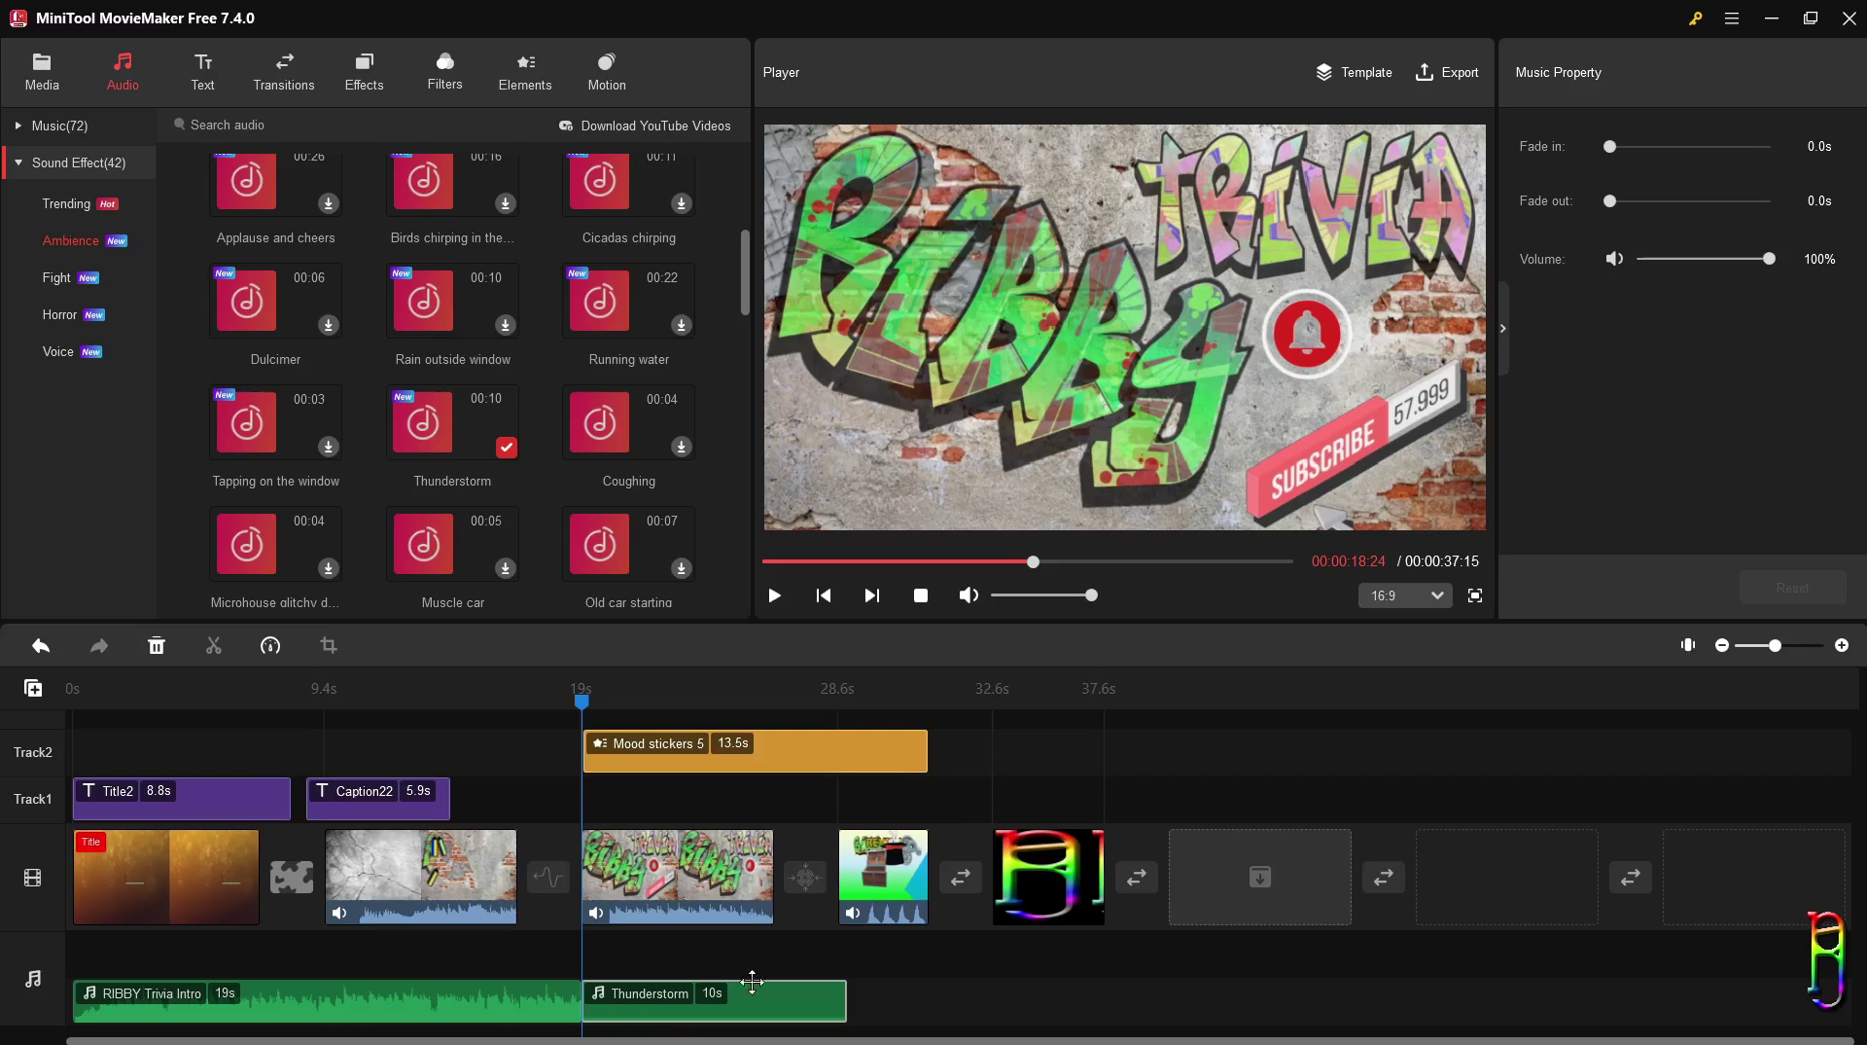
key("ctrl+z")
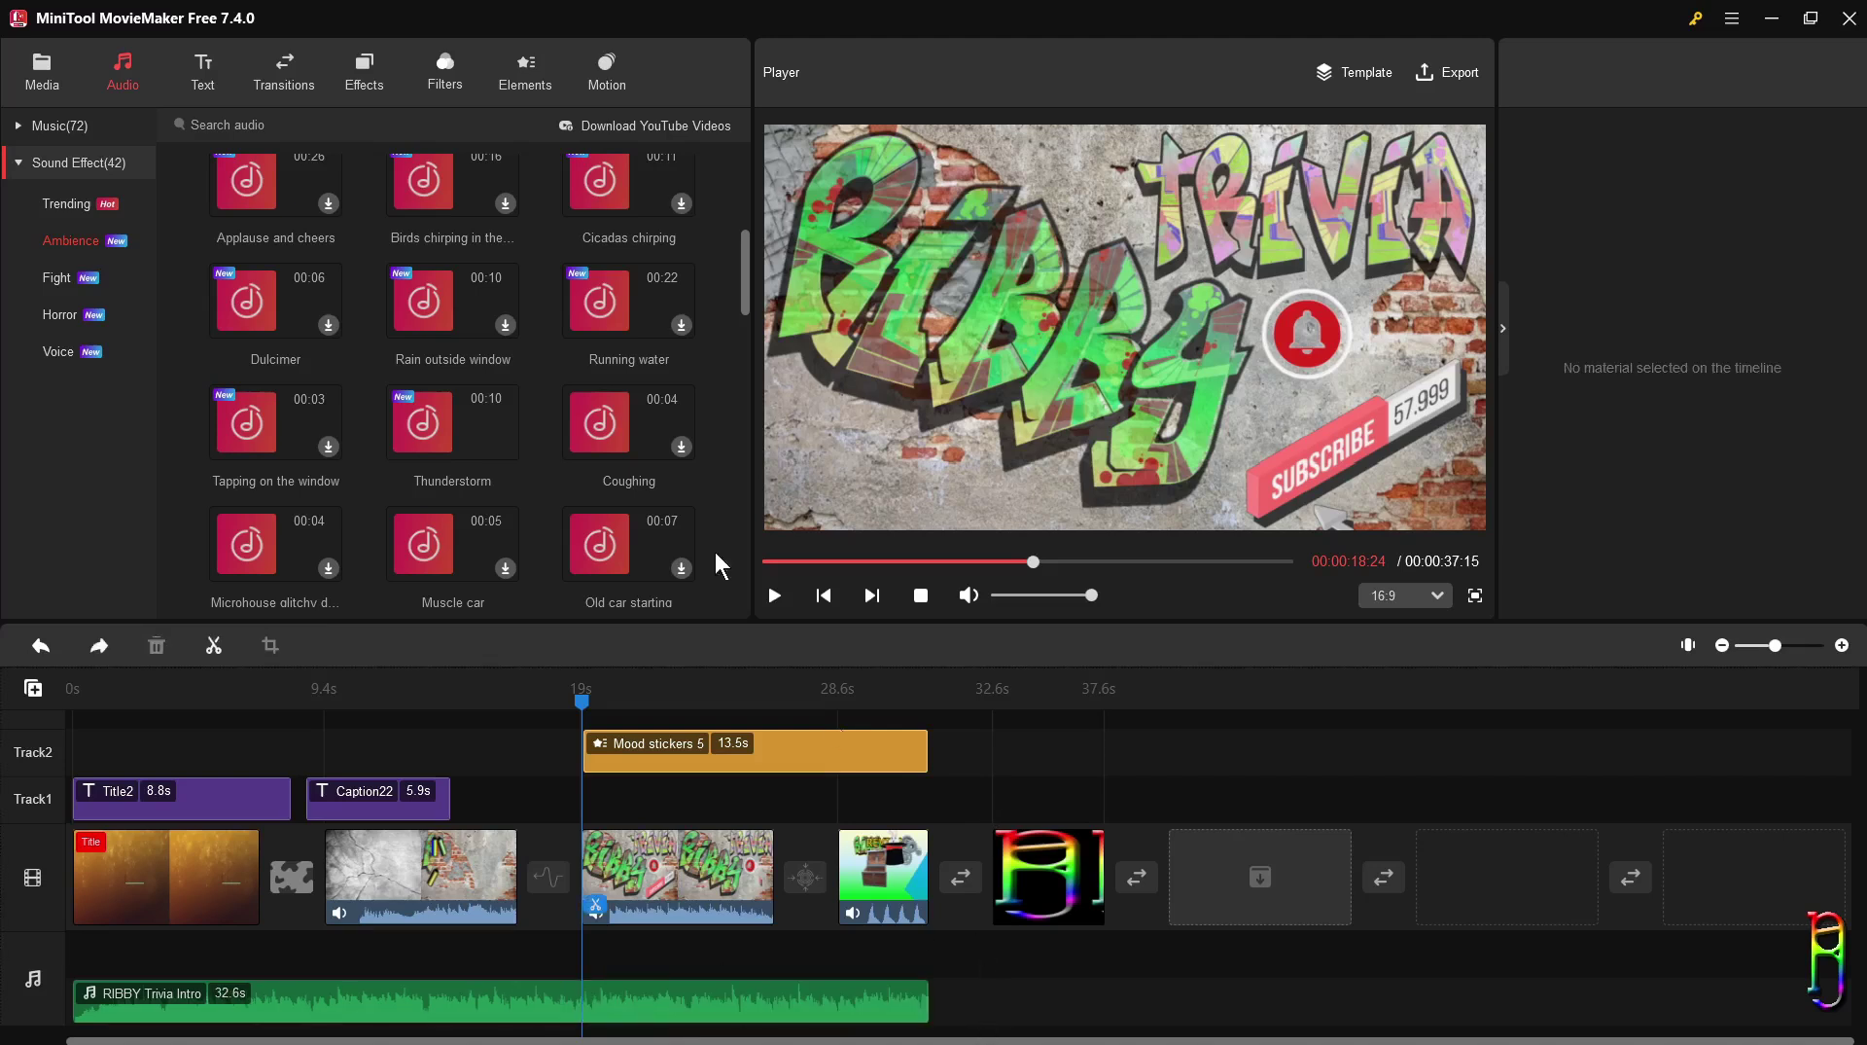
Step: Select the RIBBY Trivia Intro music clip and review Export's Device and PC tabs for a 1920x1080 MP4
mouse_move(433, 420)
left_click(733, 996)
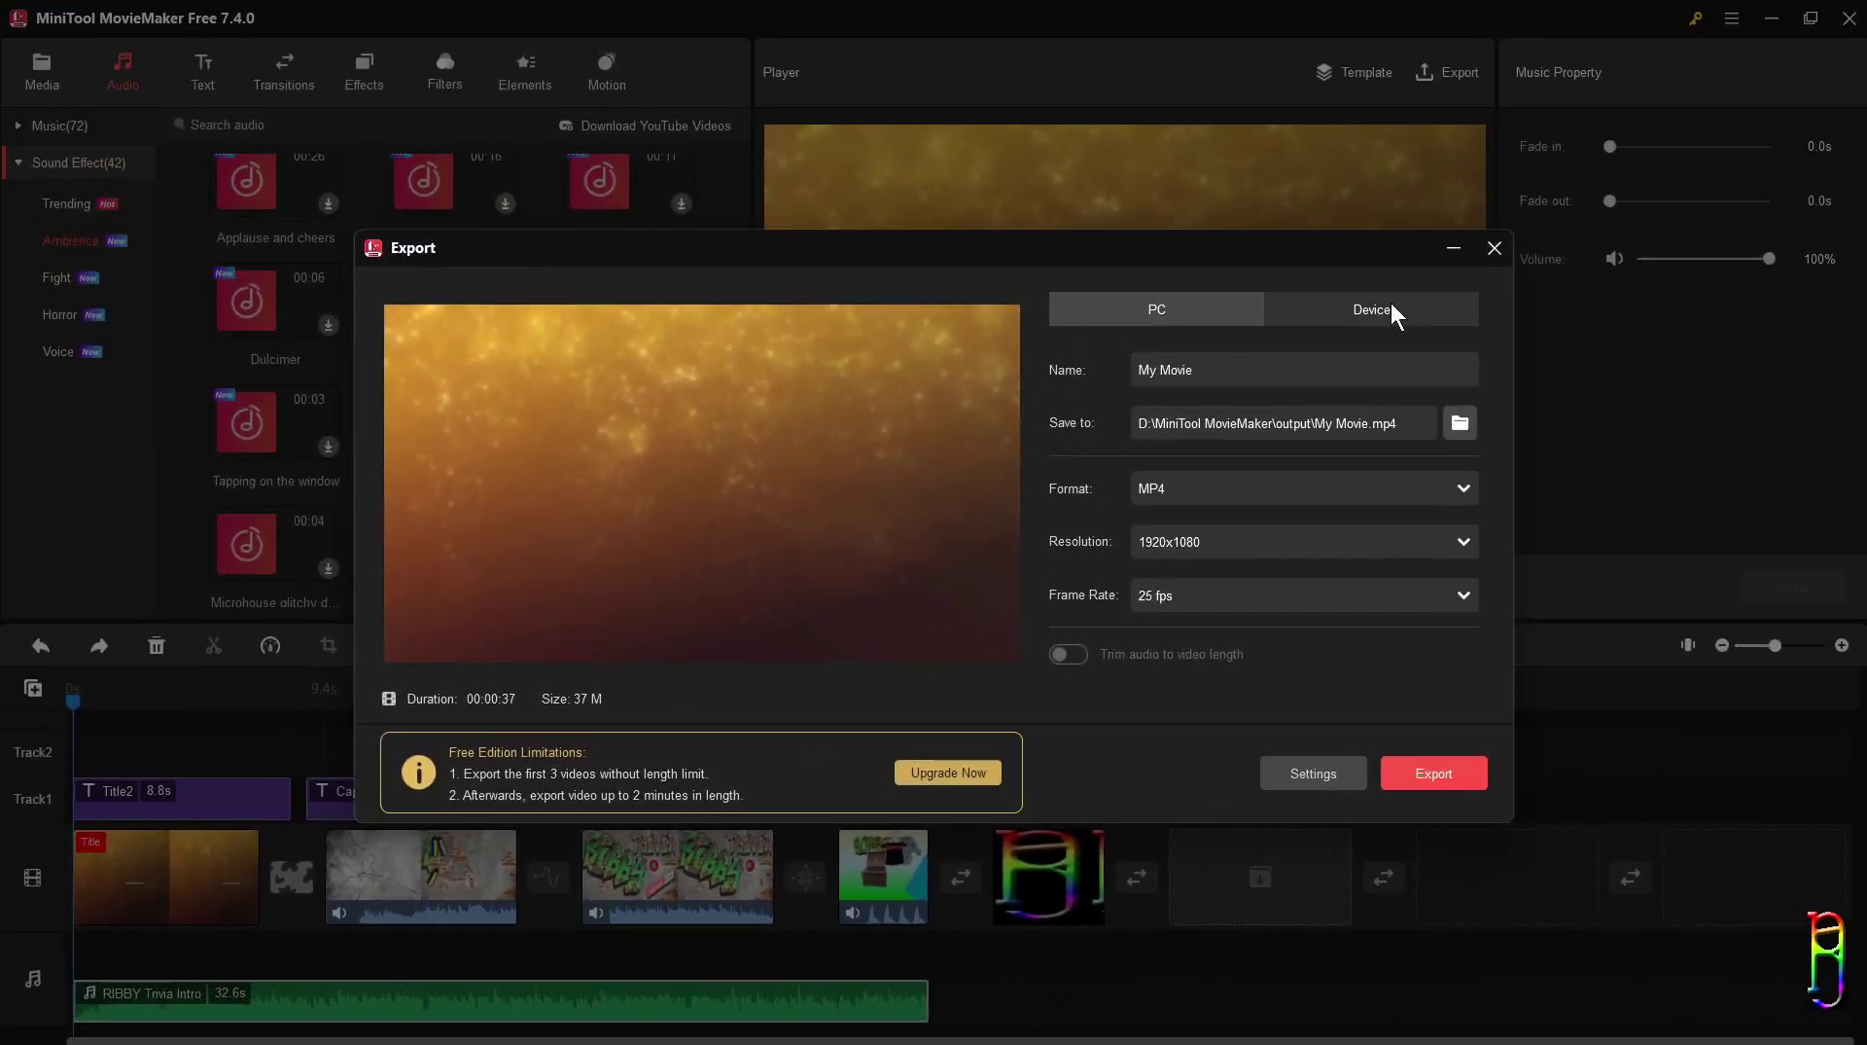
left_click(1391, 309)
left_click(1253, 318)
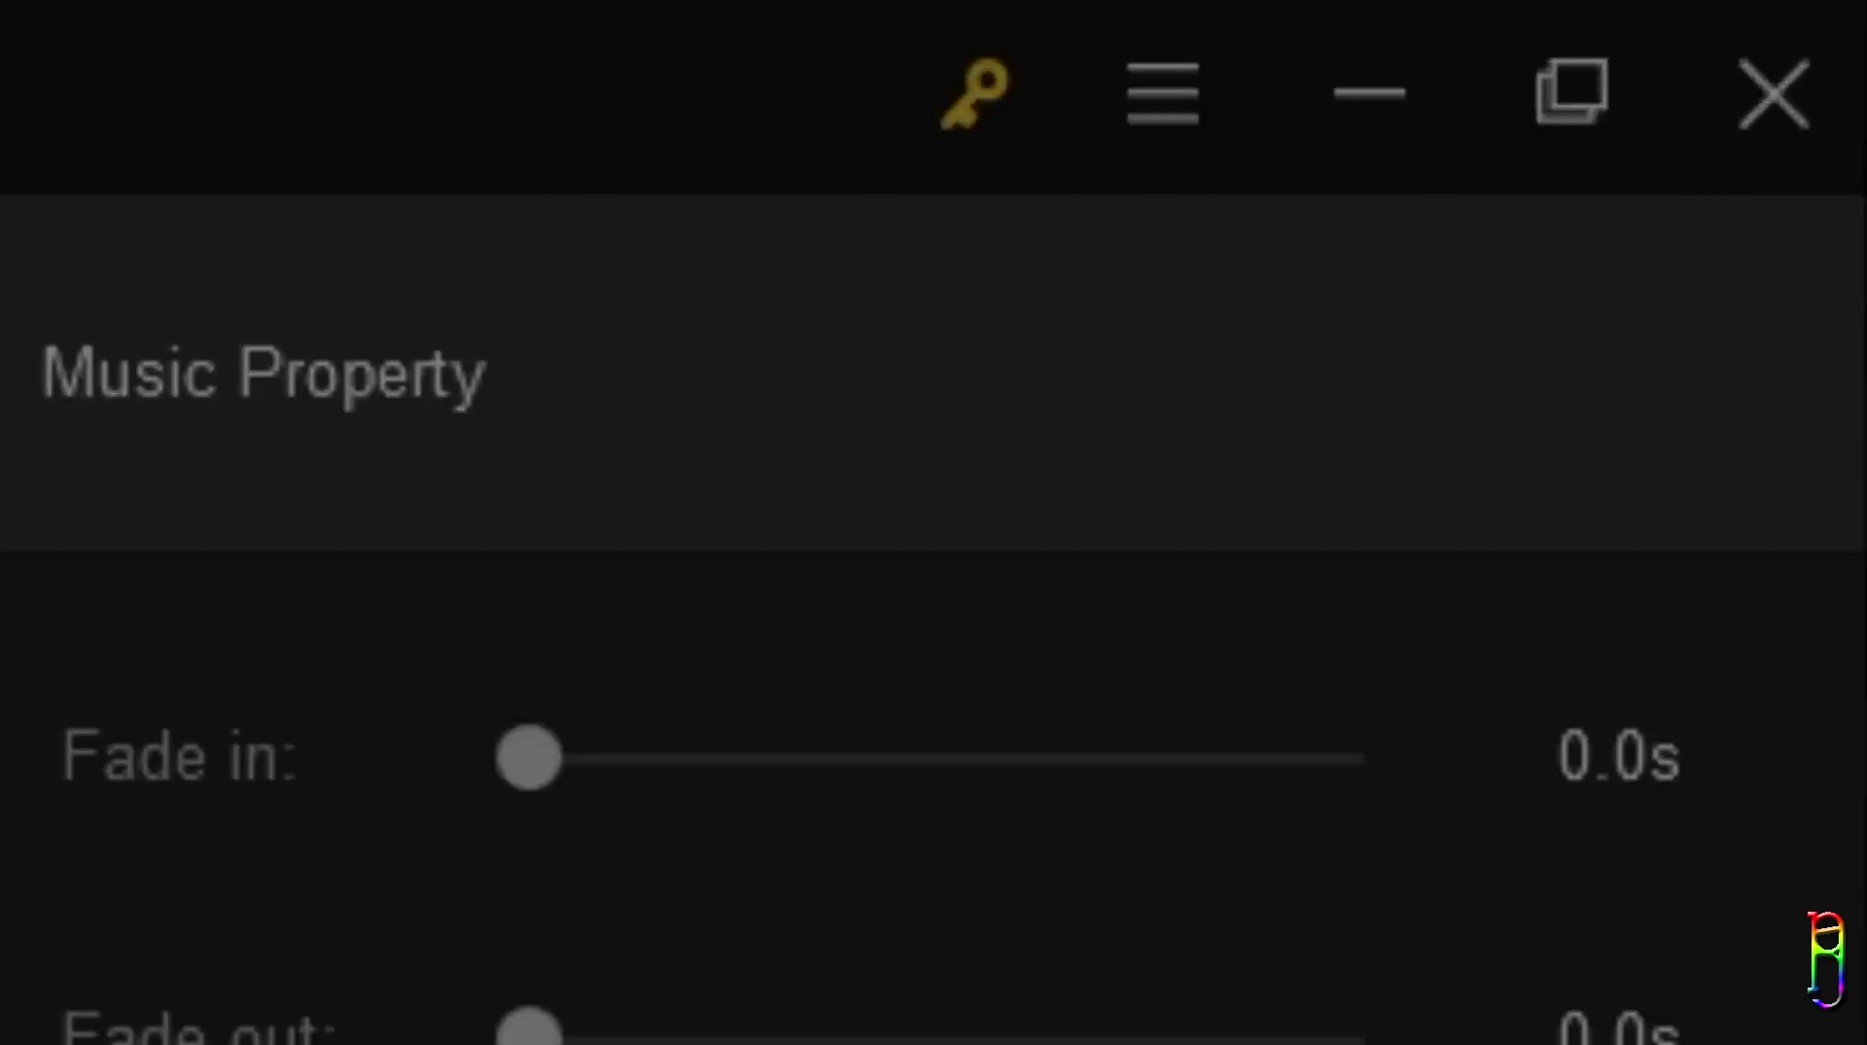
Step: Close Export and register the editor by pasting the licence key, upgrading to Ultimate
key("Escape")
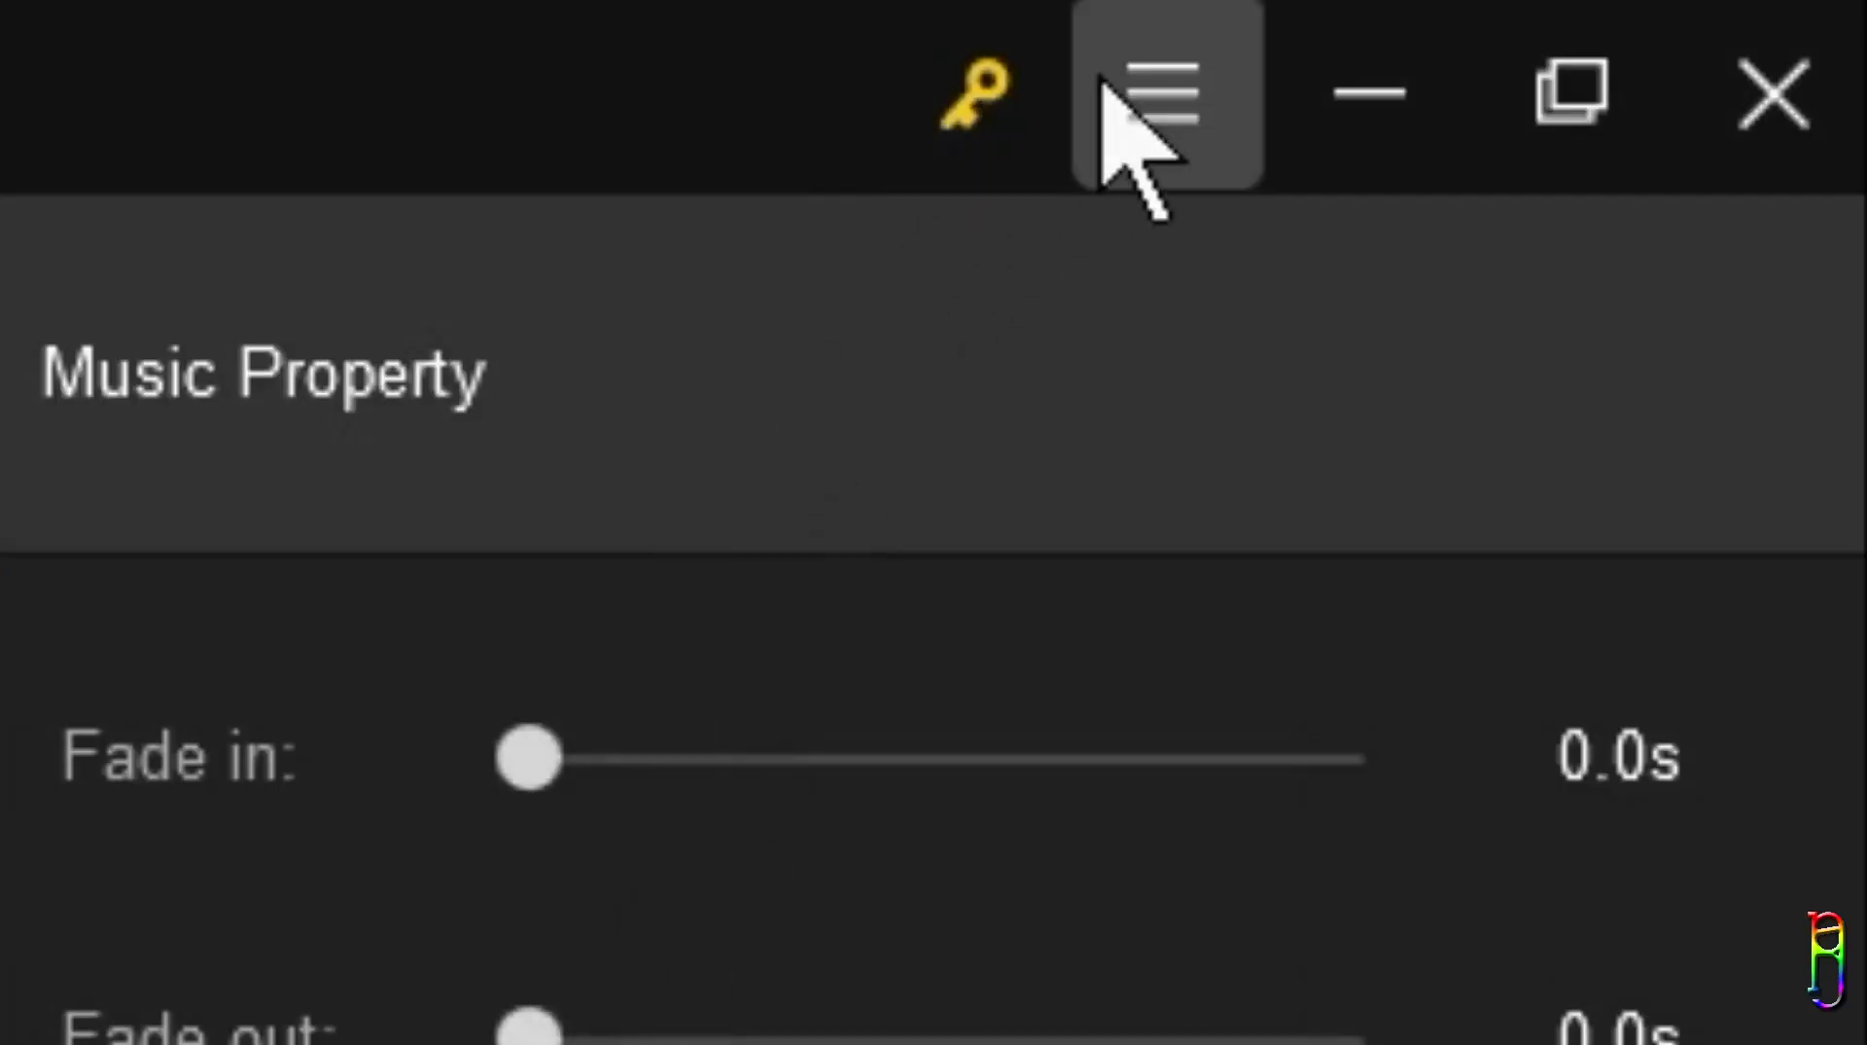
left_click(1107, 96)
left_click(975, 95)
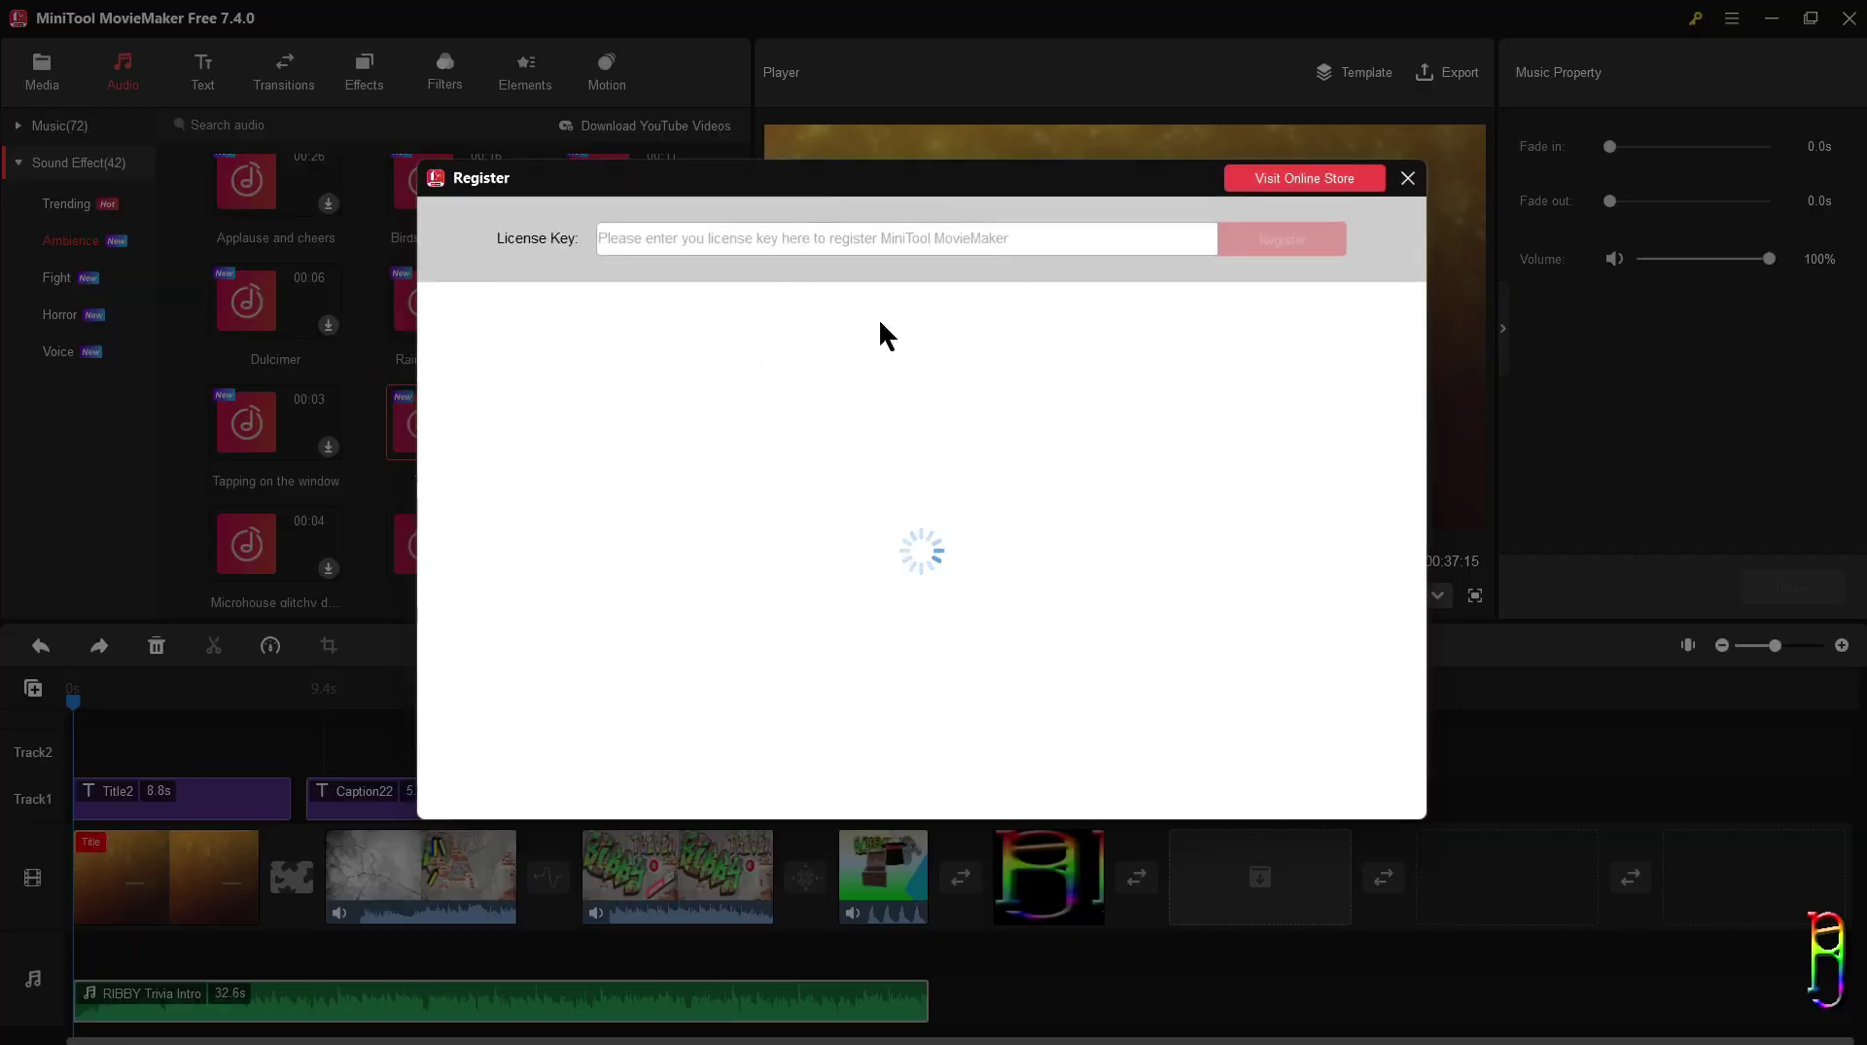
key("ctrl+v")
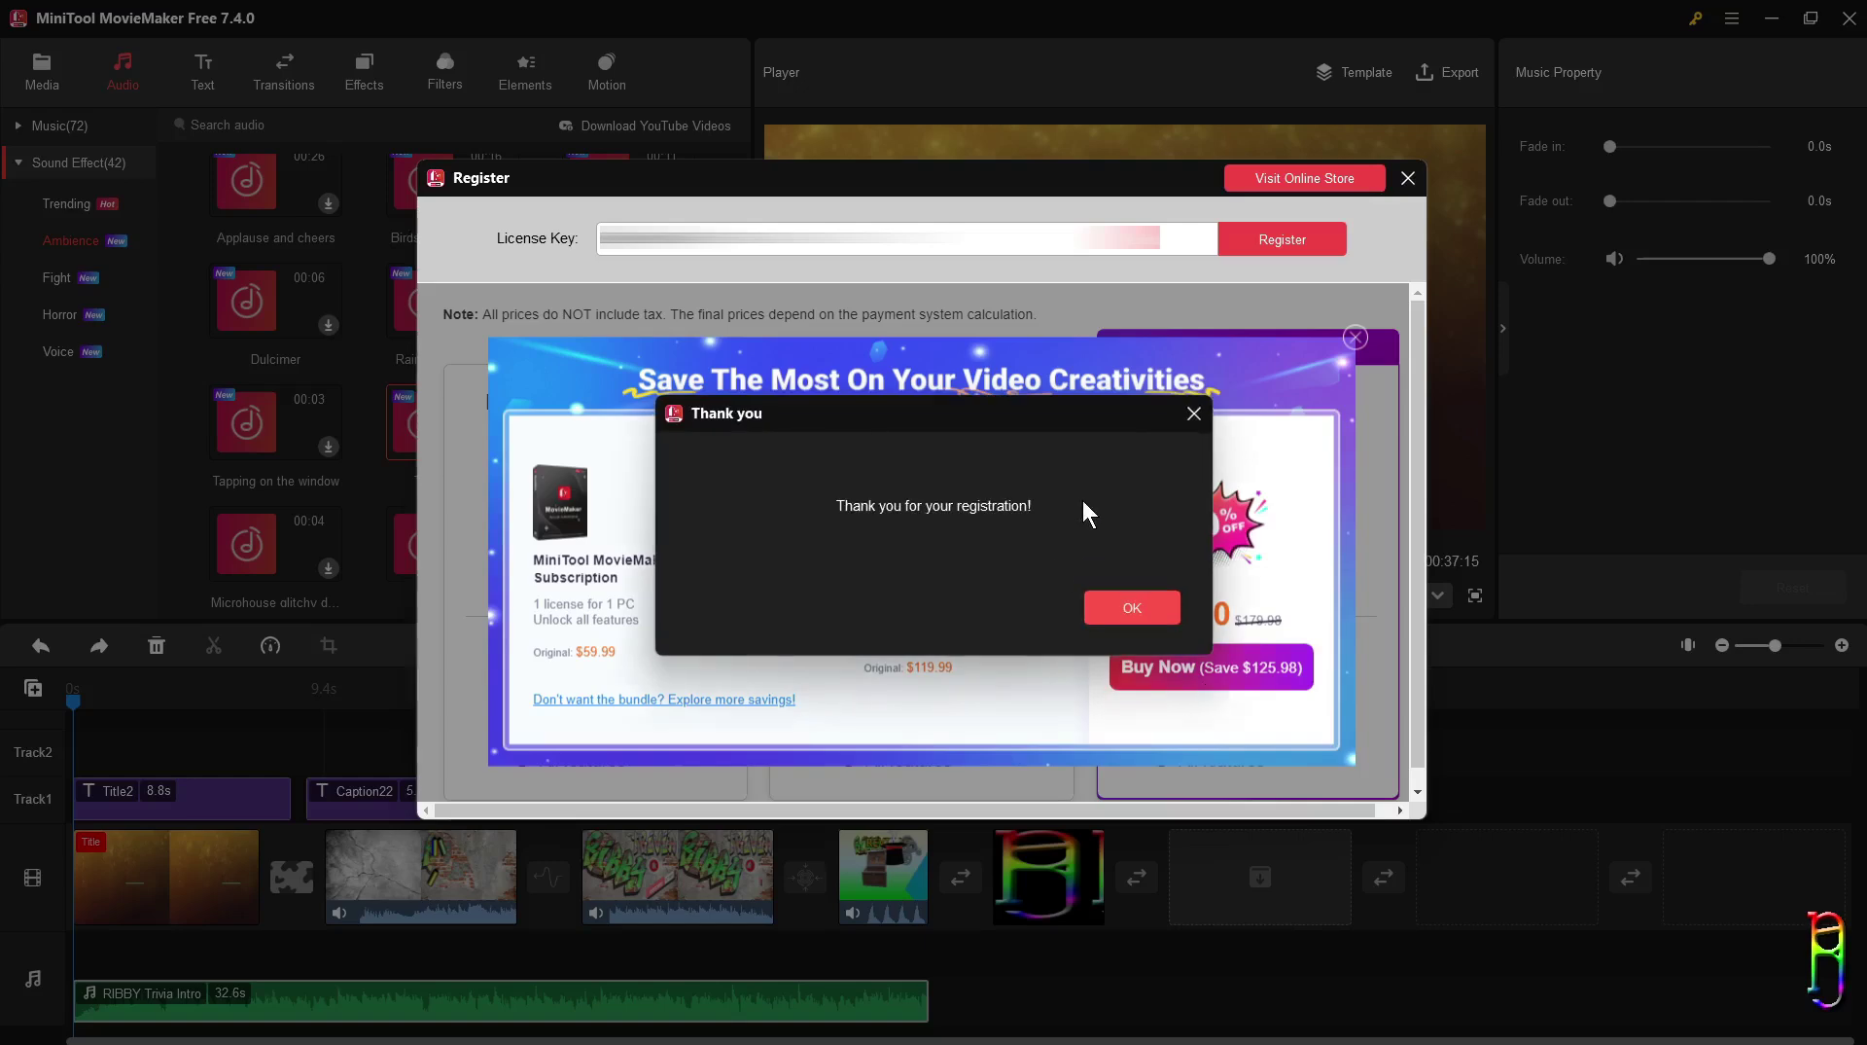
left_click(1171, 612)
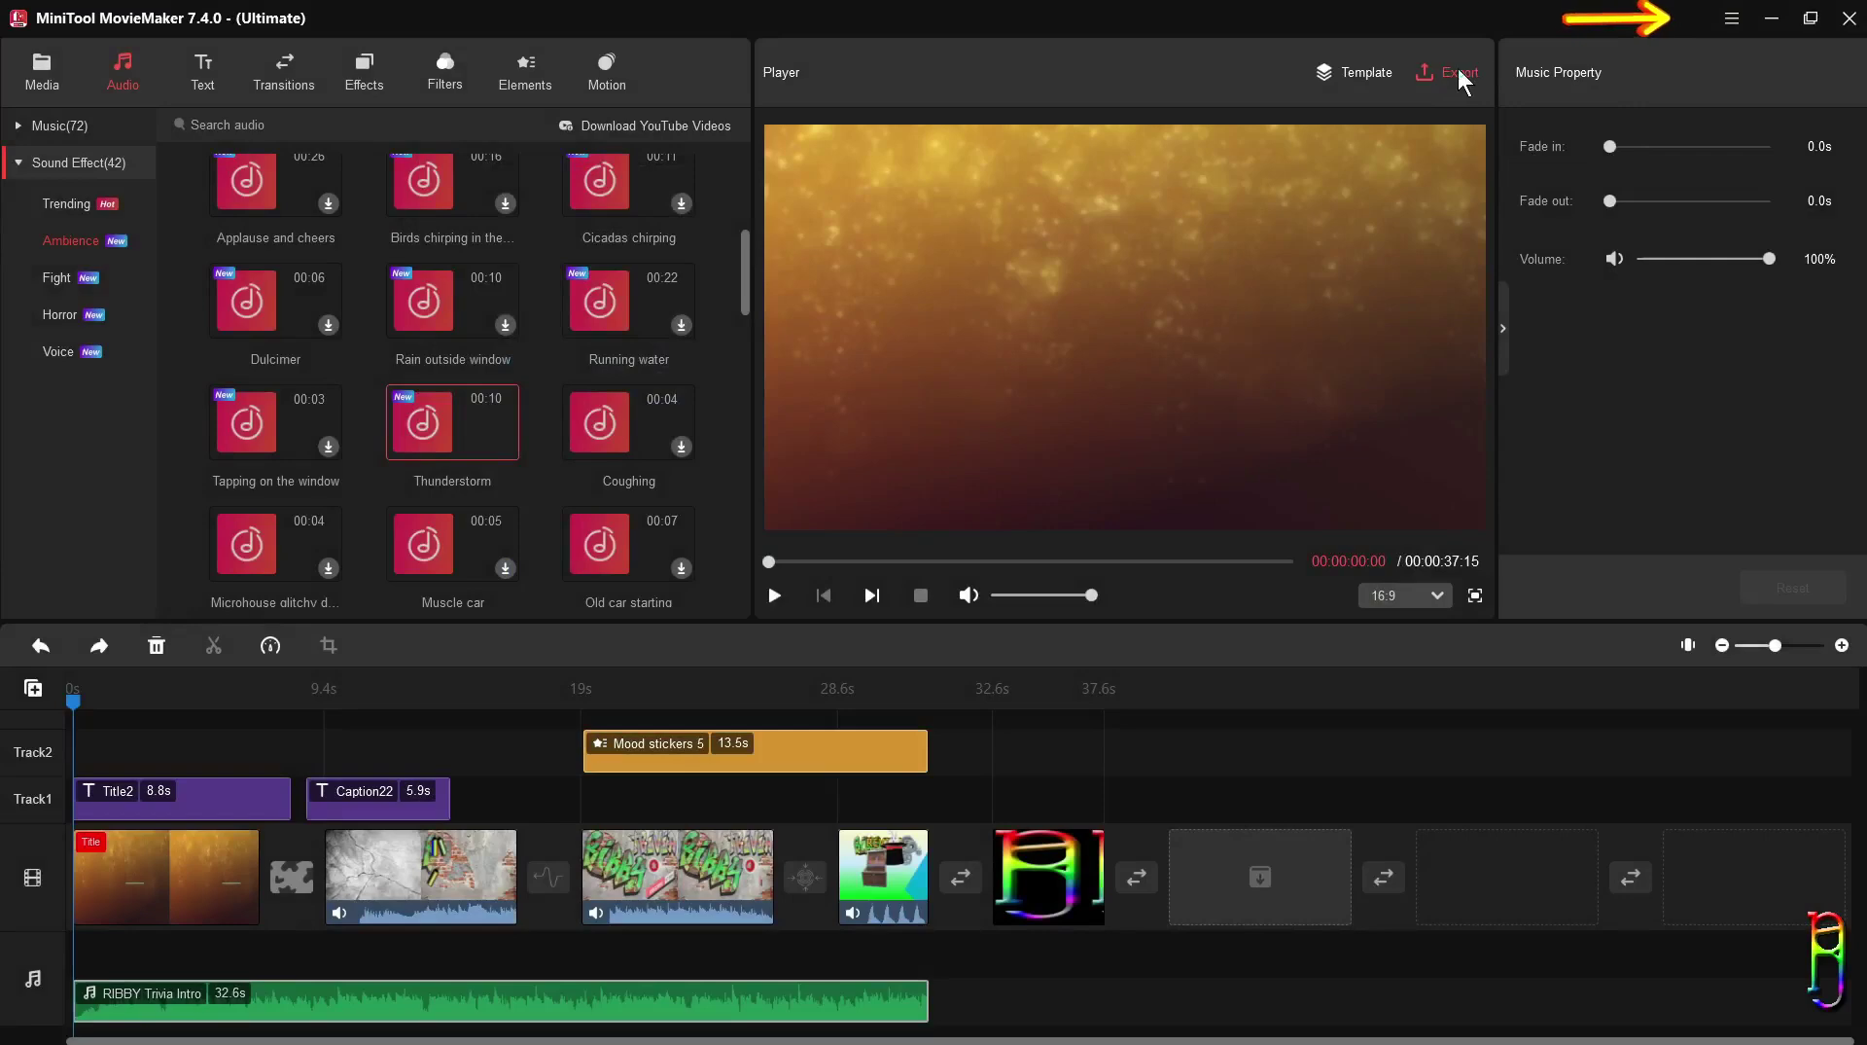
Step: Open the PC export settings and set the save location to the Sample Media folder on D:
left_click(1457, 70)
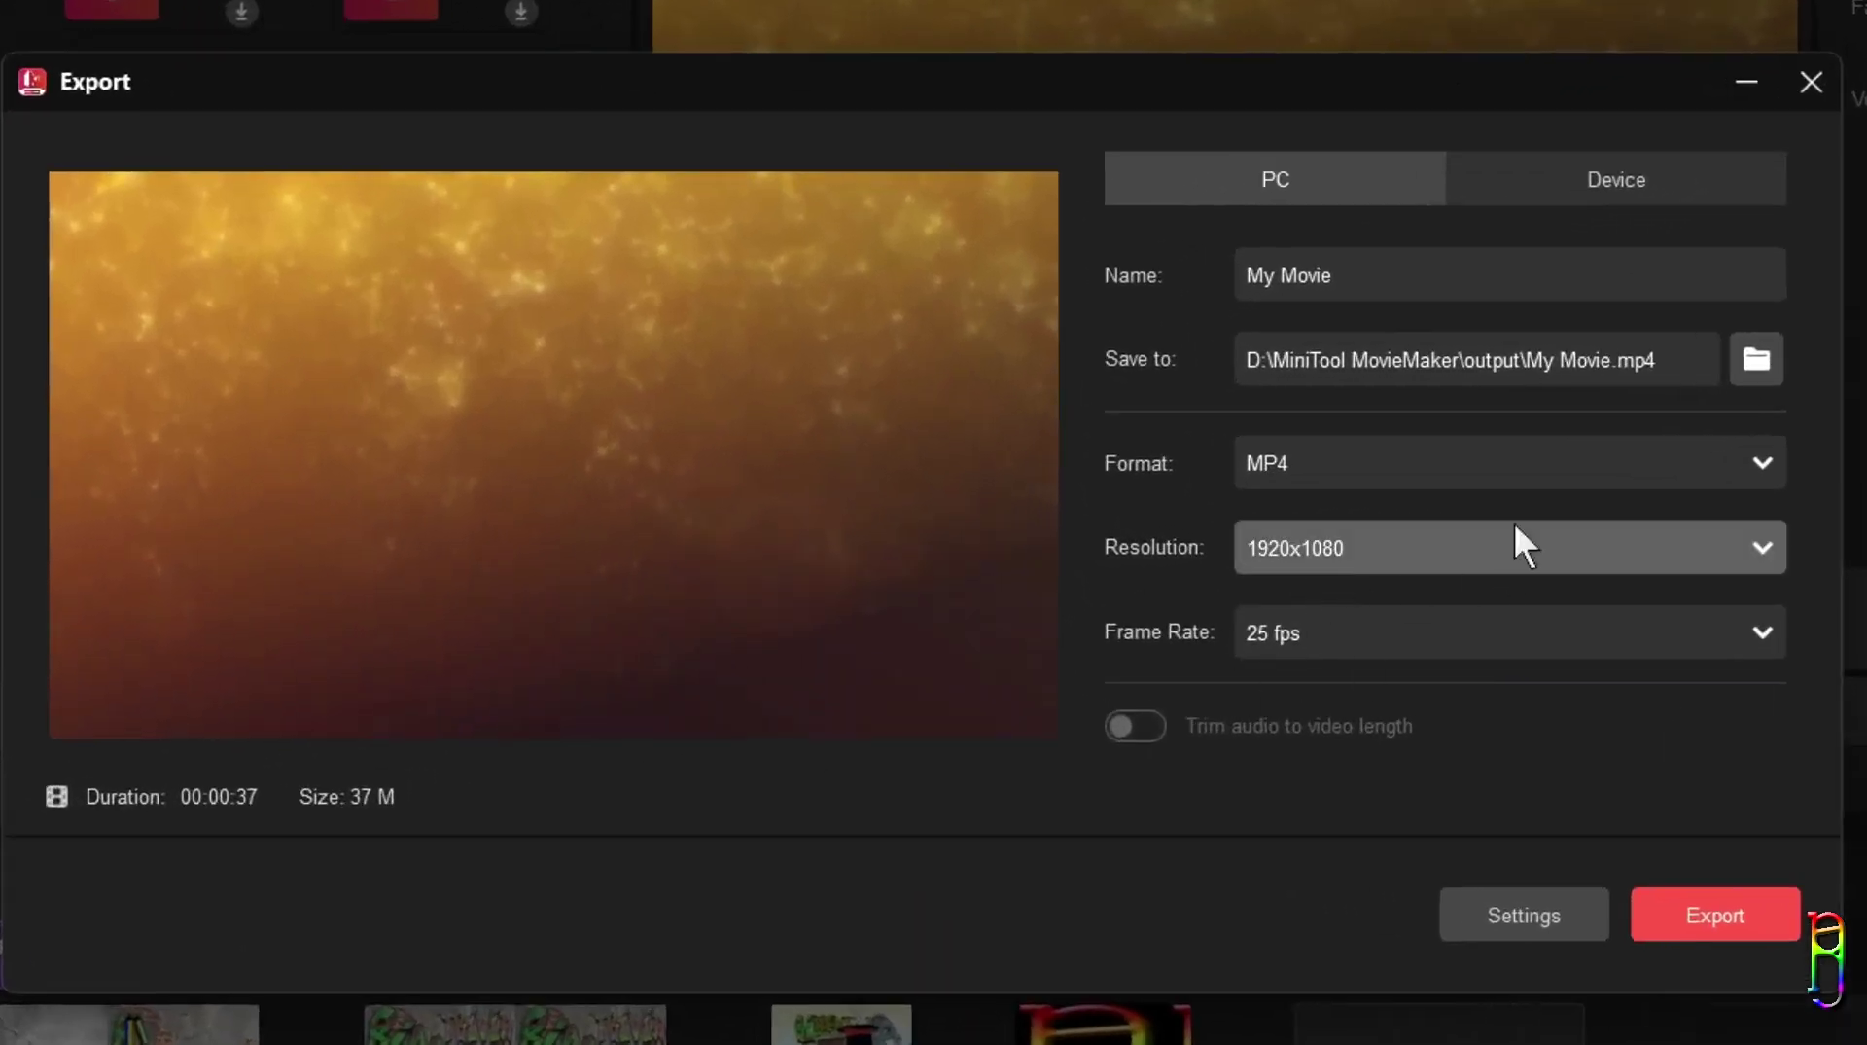
left_click(1634, 189)
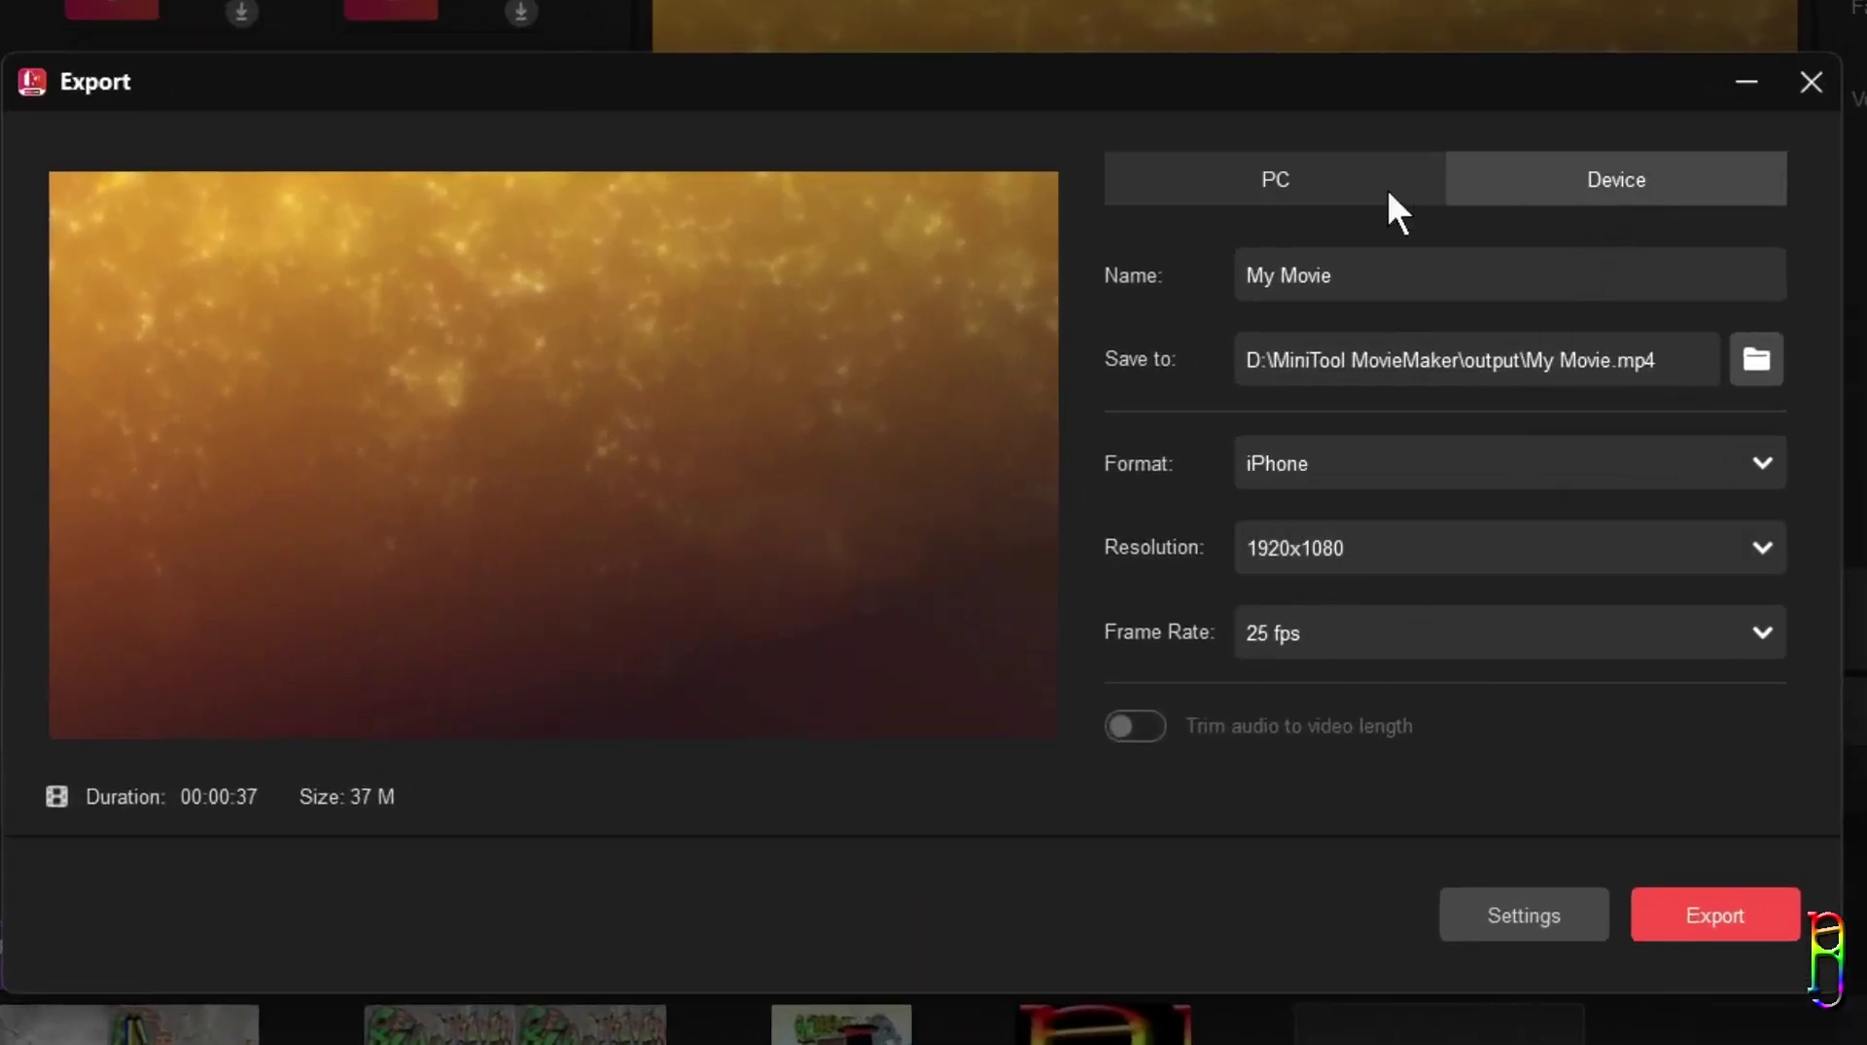
left_click(1347, 179)
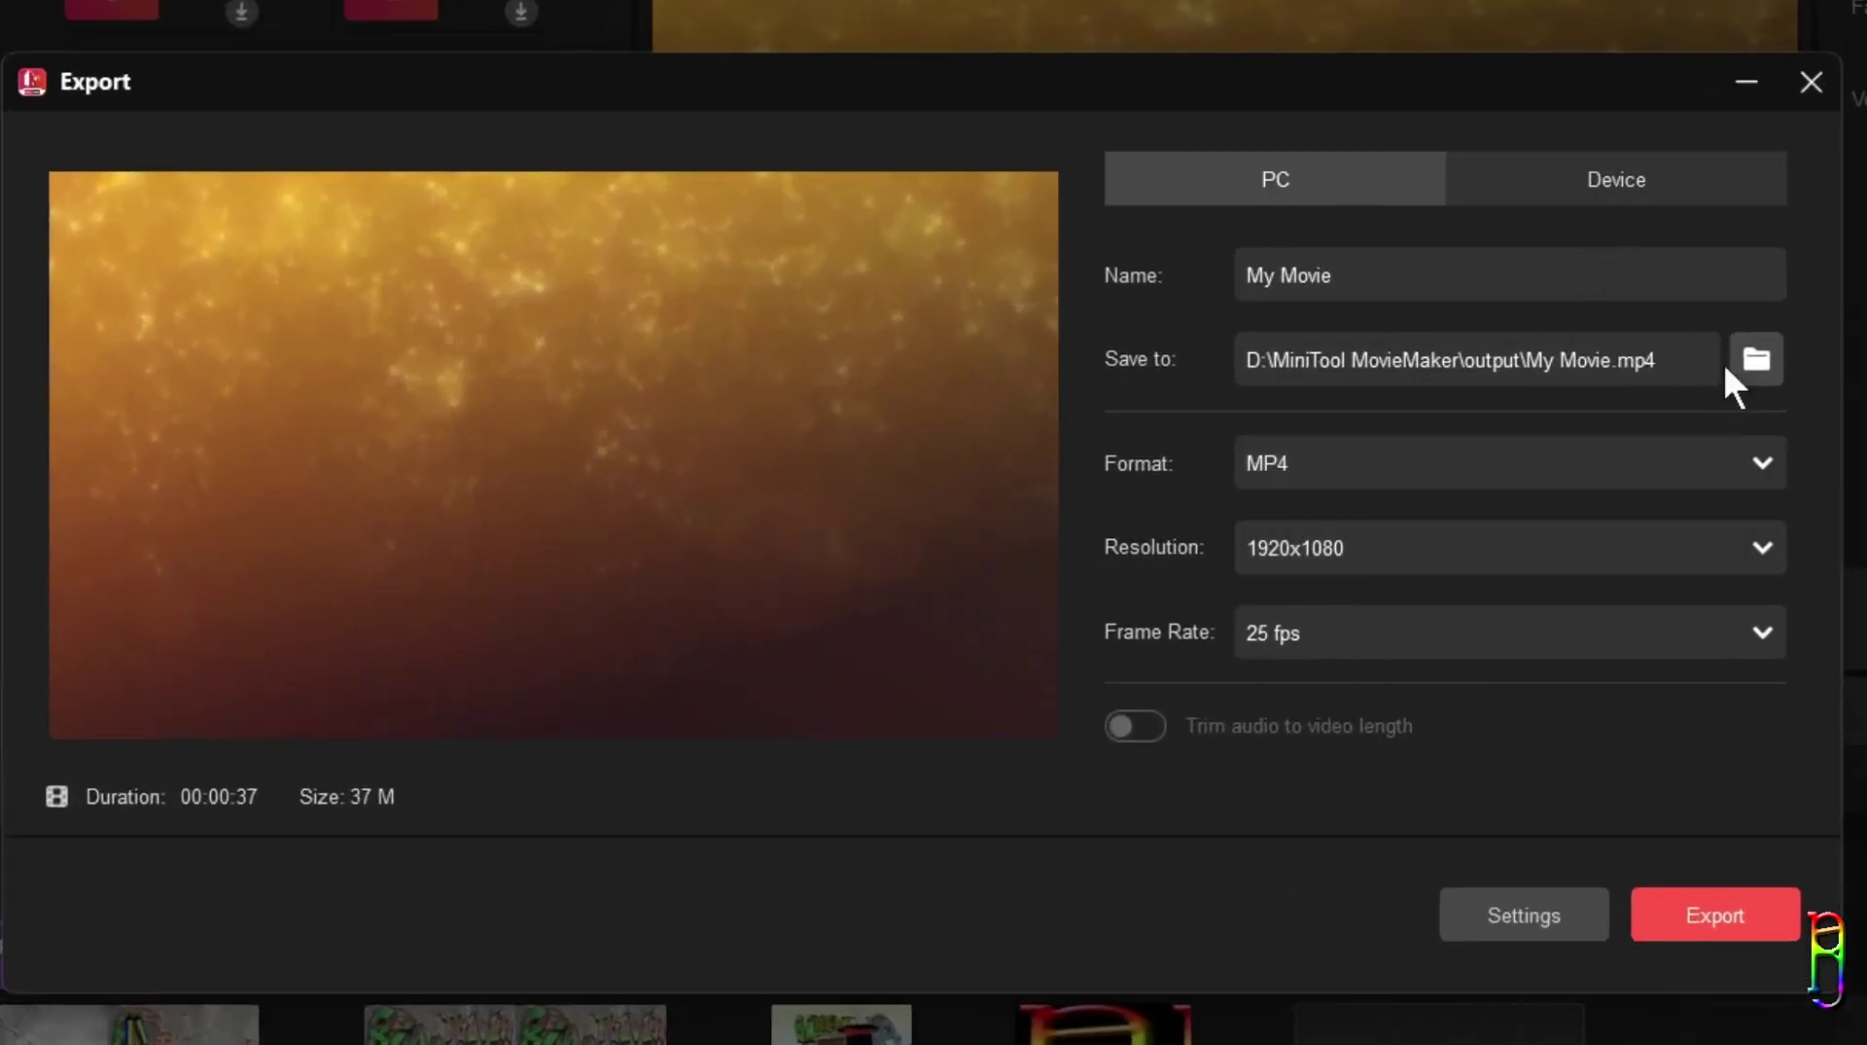
left_click(1756, 359)
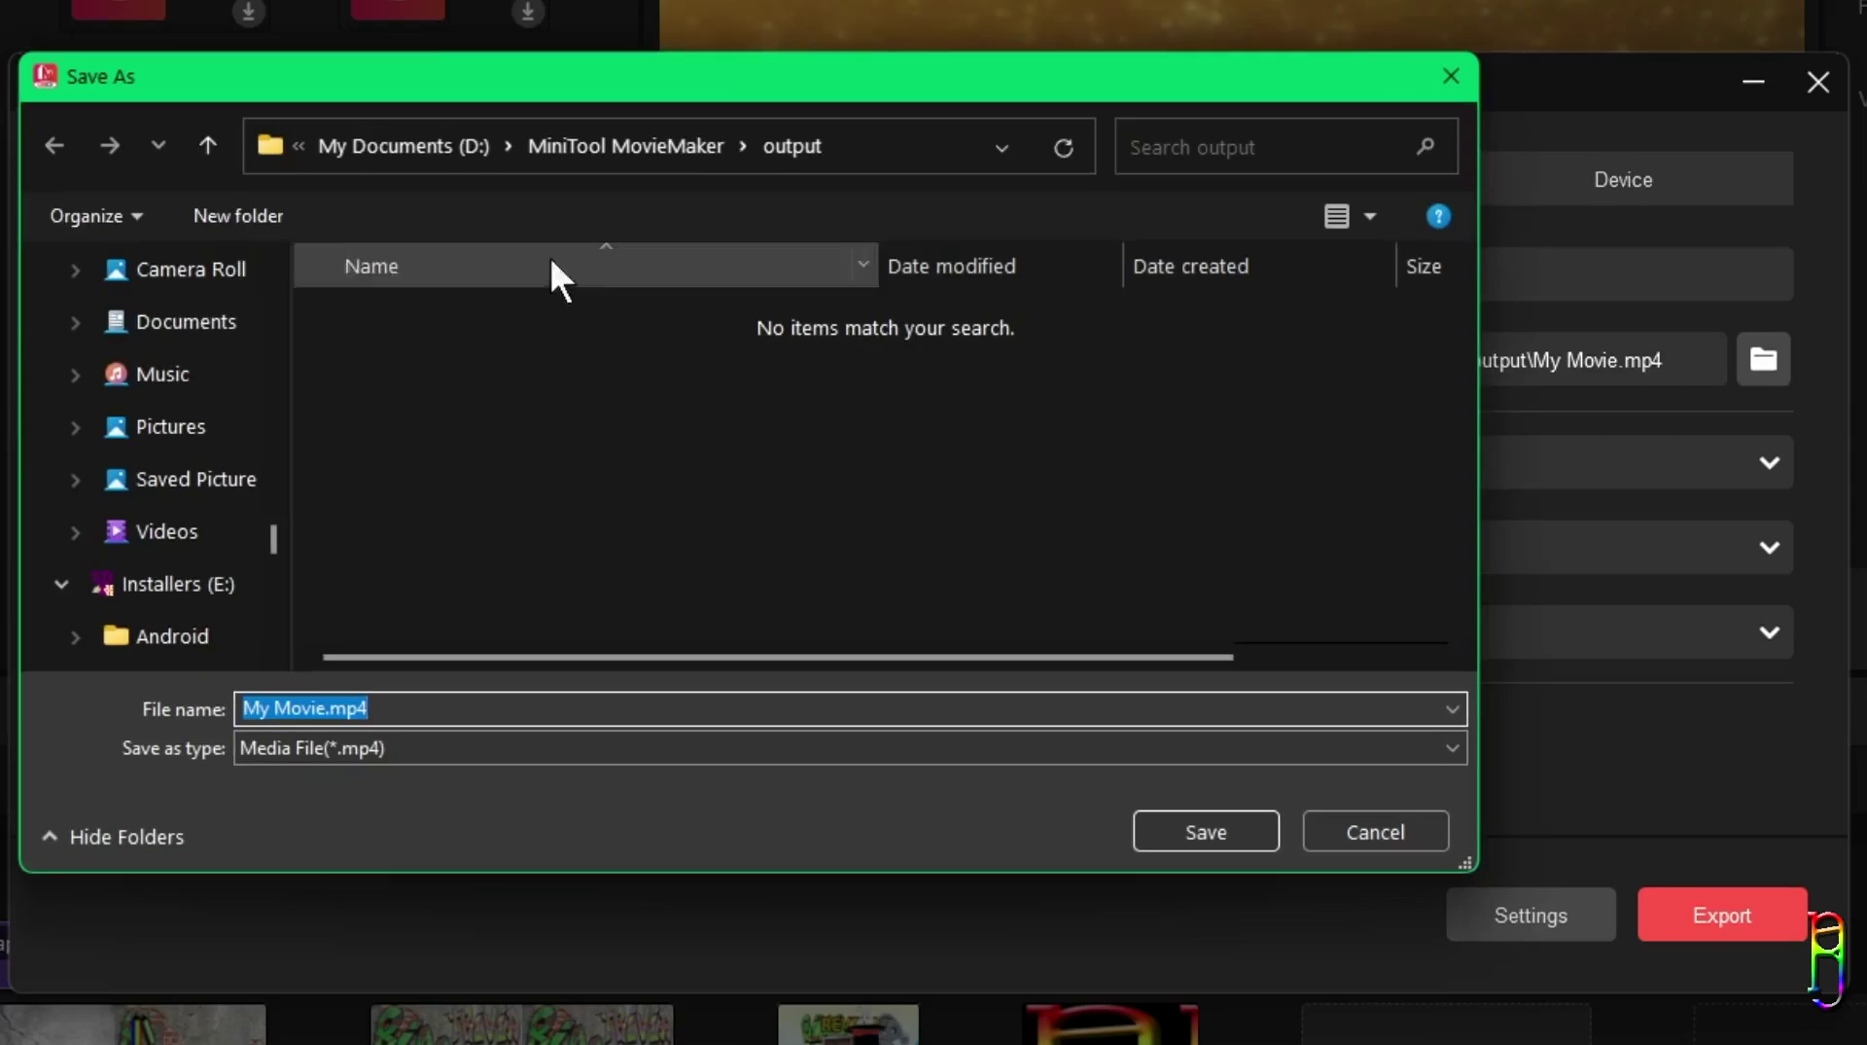
scroll(194, 535, "up", 10)
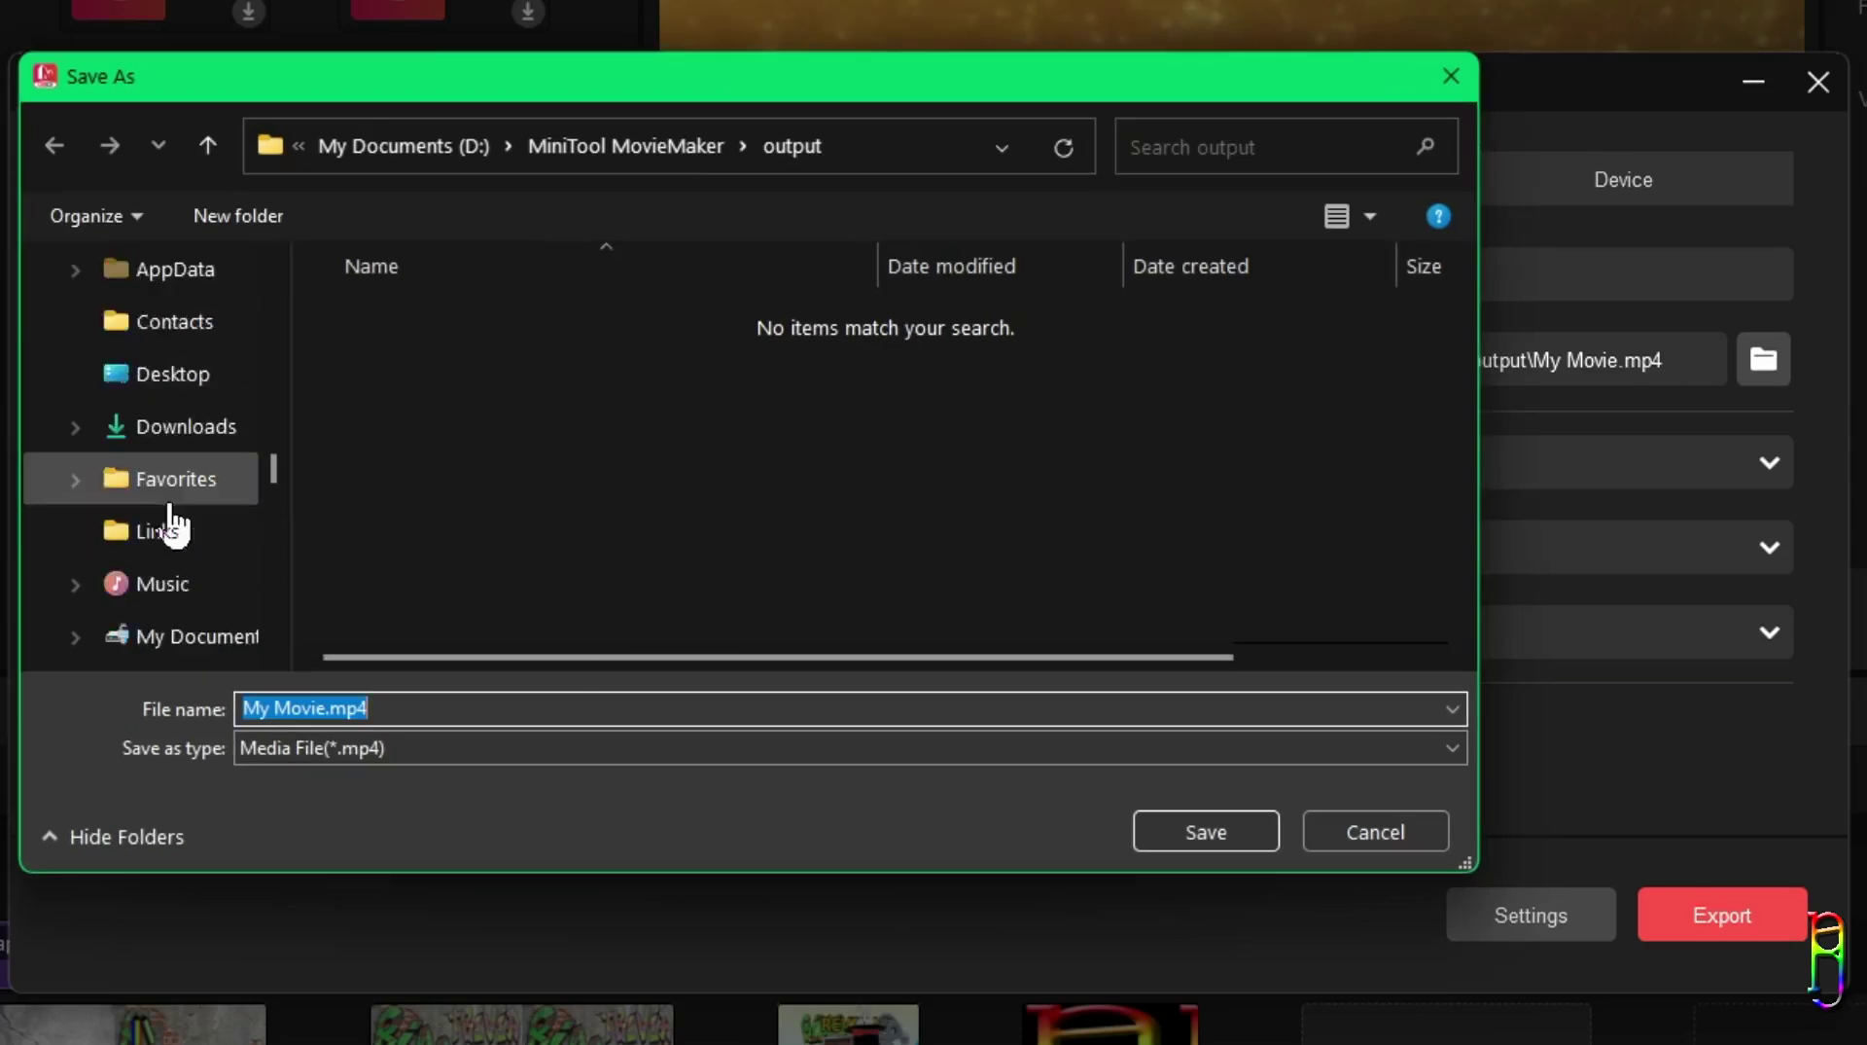
scroll(173, 525, "down", 5)
left_click(185, 420)
double_click(525, 346)
double_click(525, 363)
left_click(1206, 832)
Step: Keep MP4 format and 1920x1080 resolution, and set the frame rate to 30 fps
left_click(1712, 465)
left_click(1390, 507)
left_click(1382, 551)
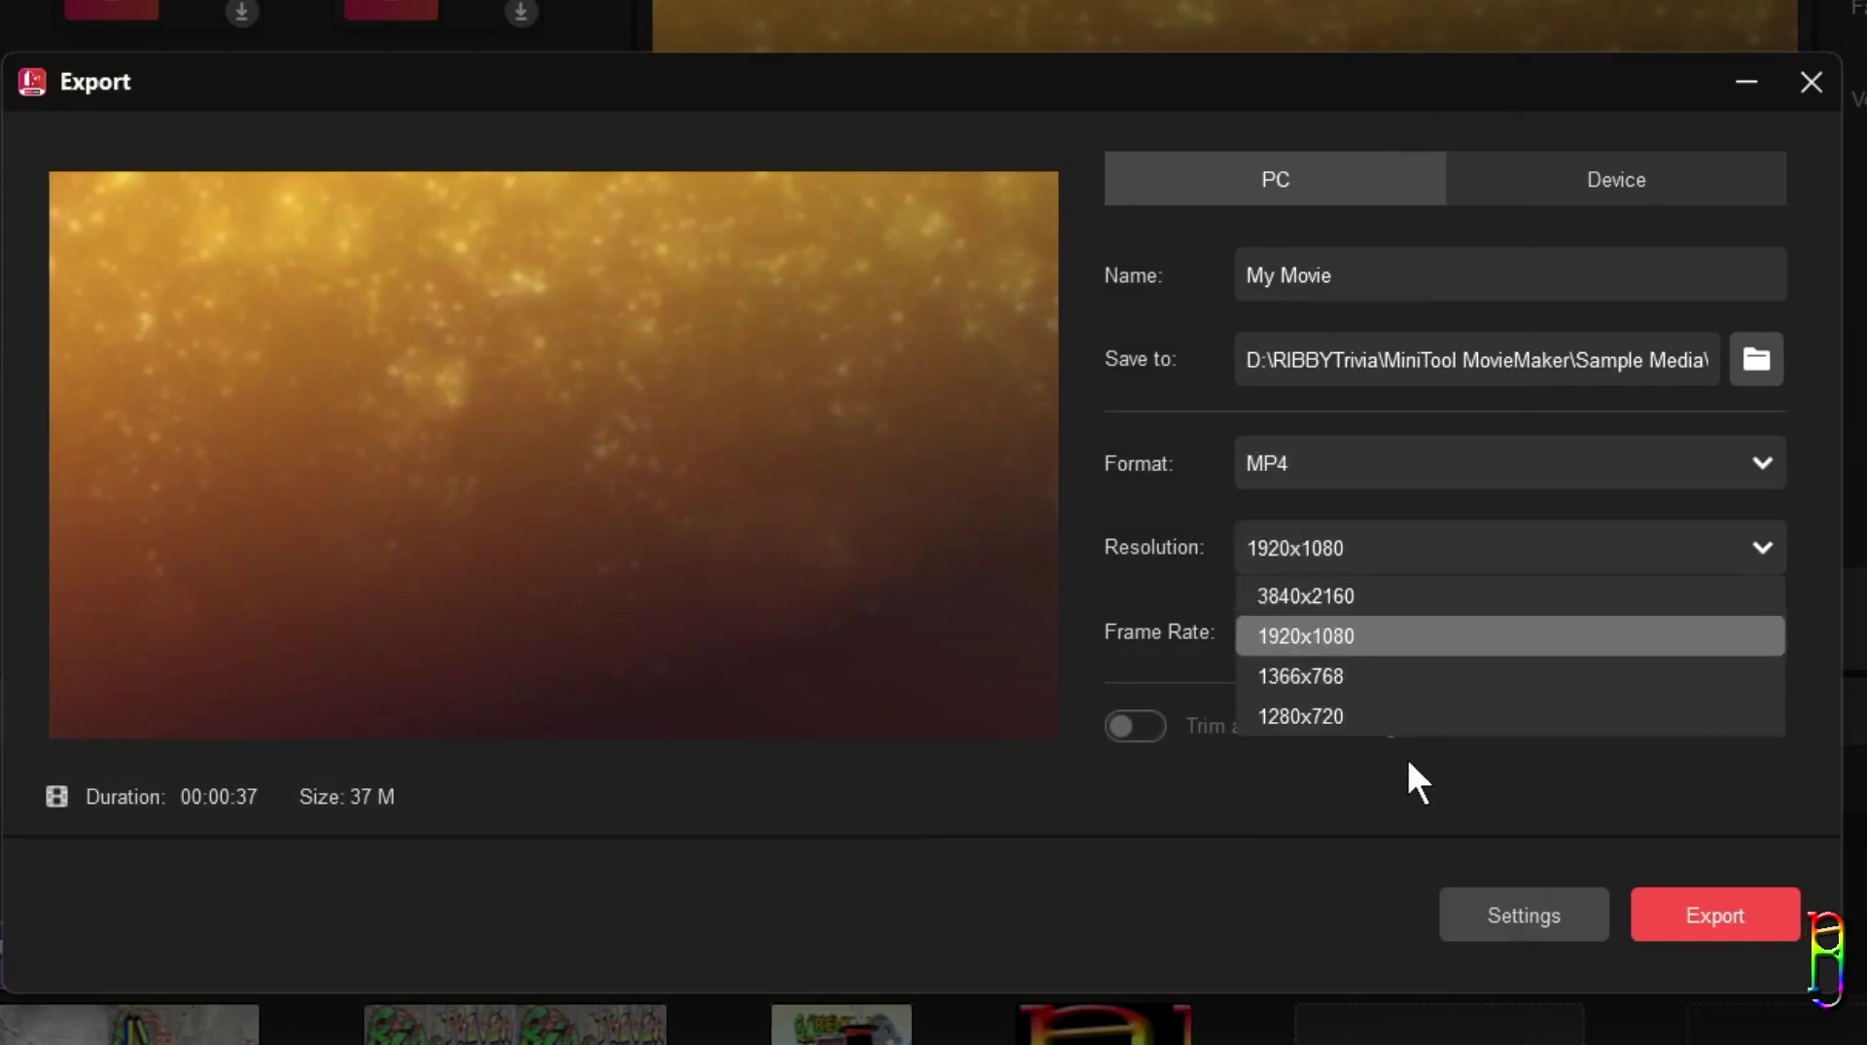
left_click(1093, 468)
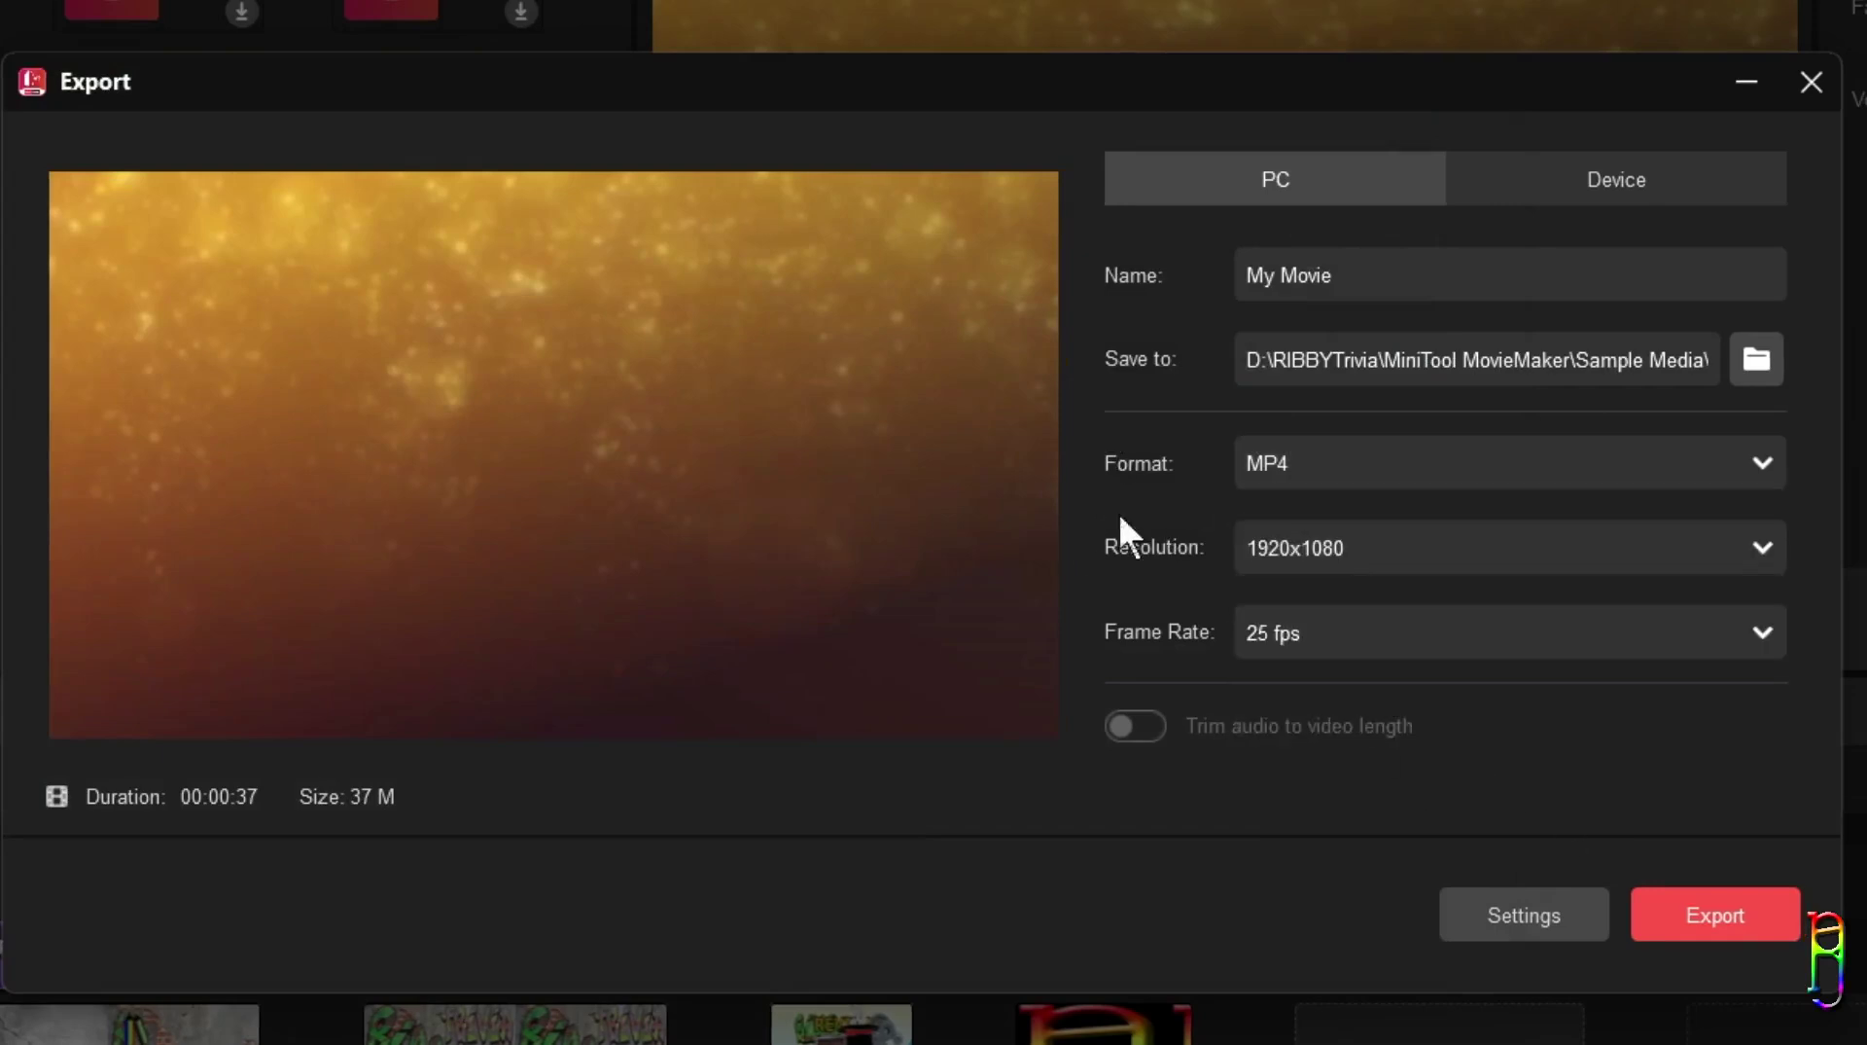
left_click(1385, 629)
left_click(1376, 761)
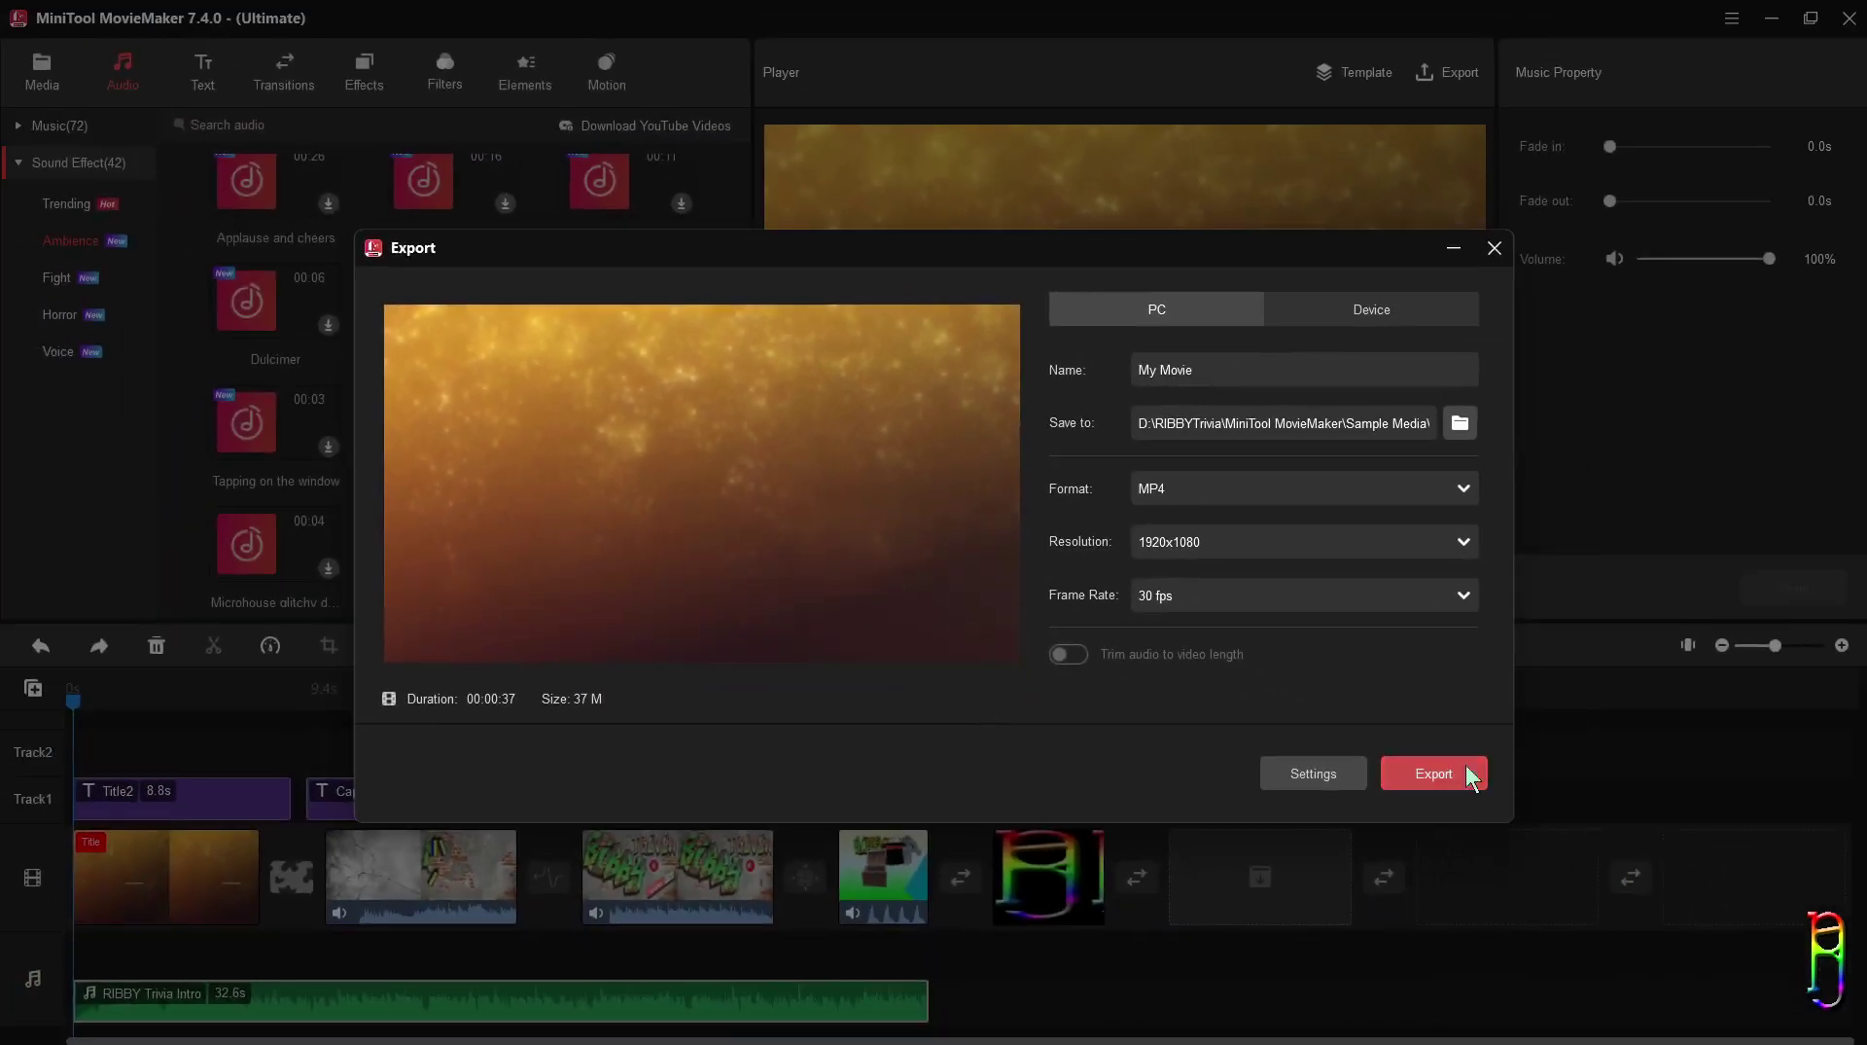
Step: Export My Movie, play My Movie.mp4 in VLC near its end, then close Explorer
left_click(1457, 772)
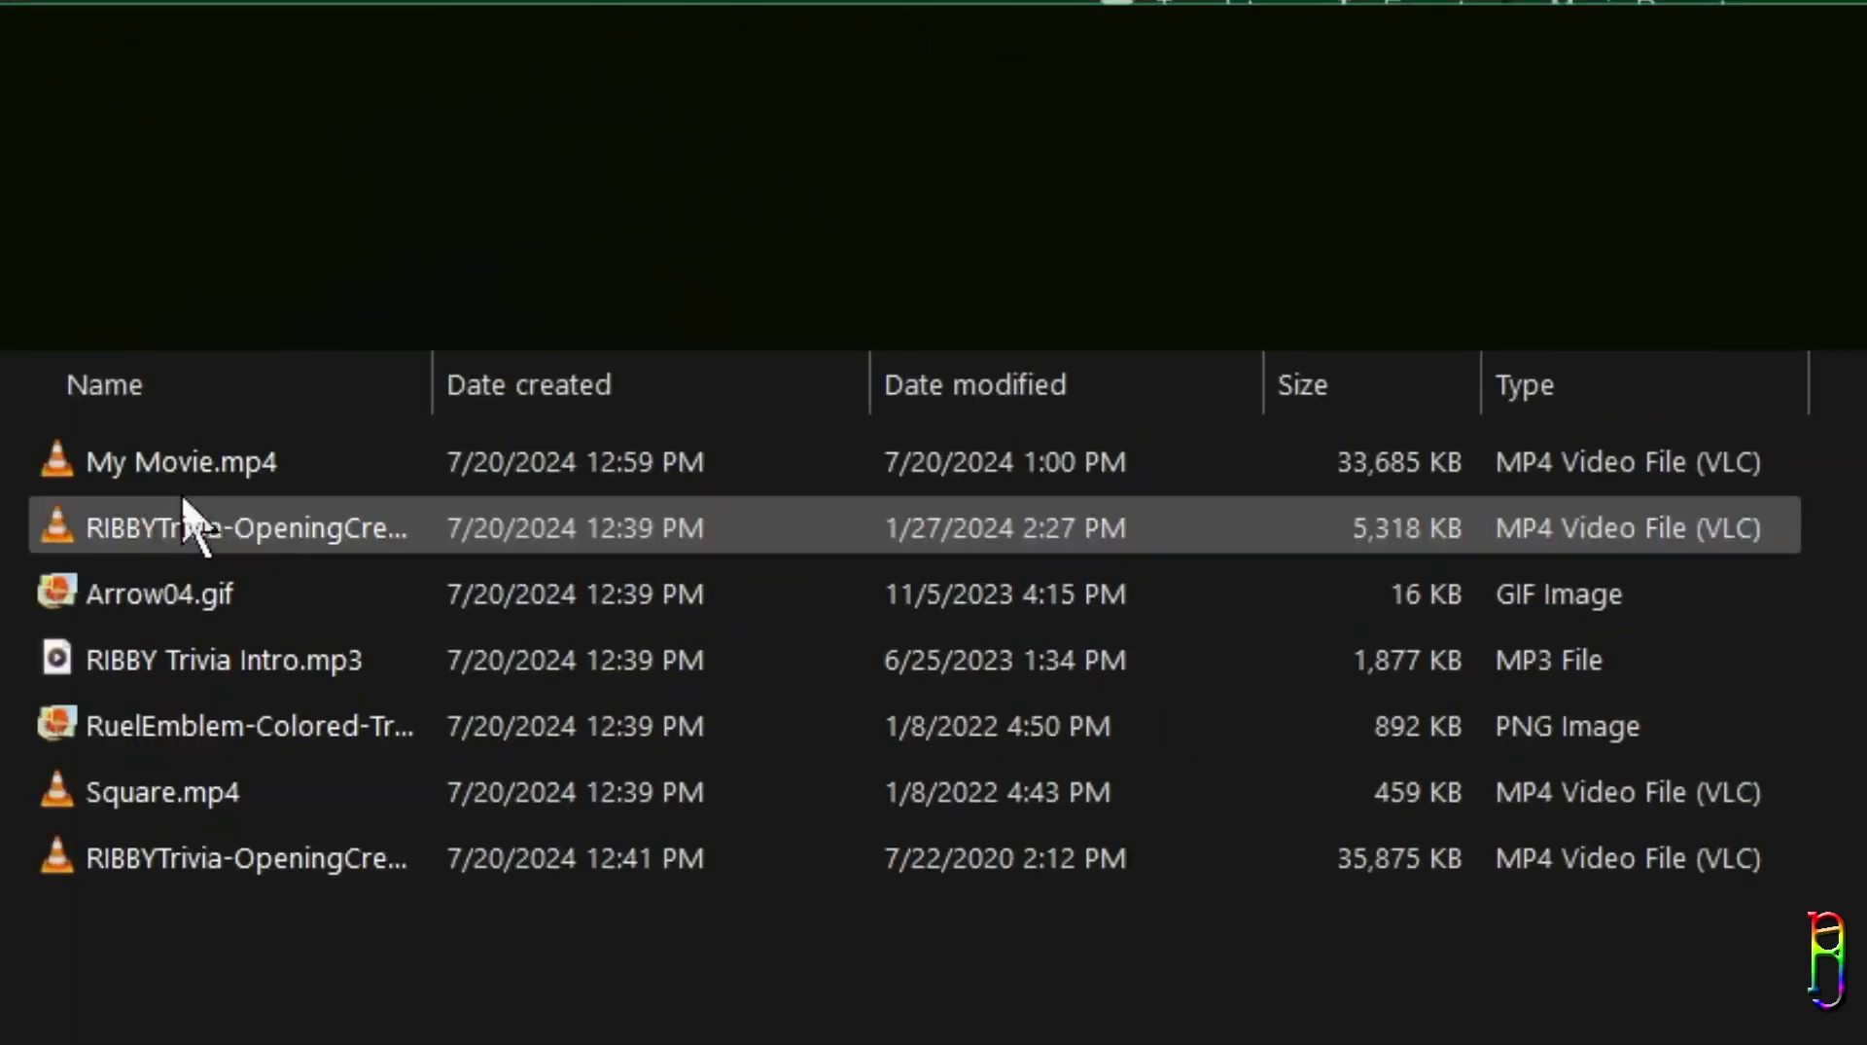
left_click(187, 467)
double_click(185, 474)
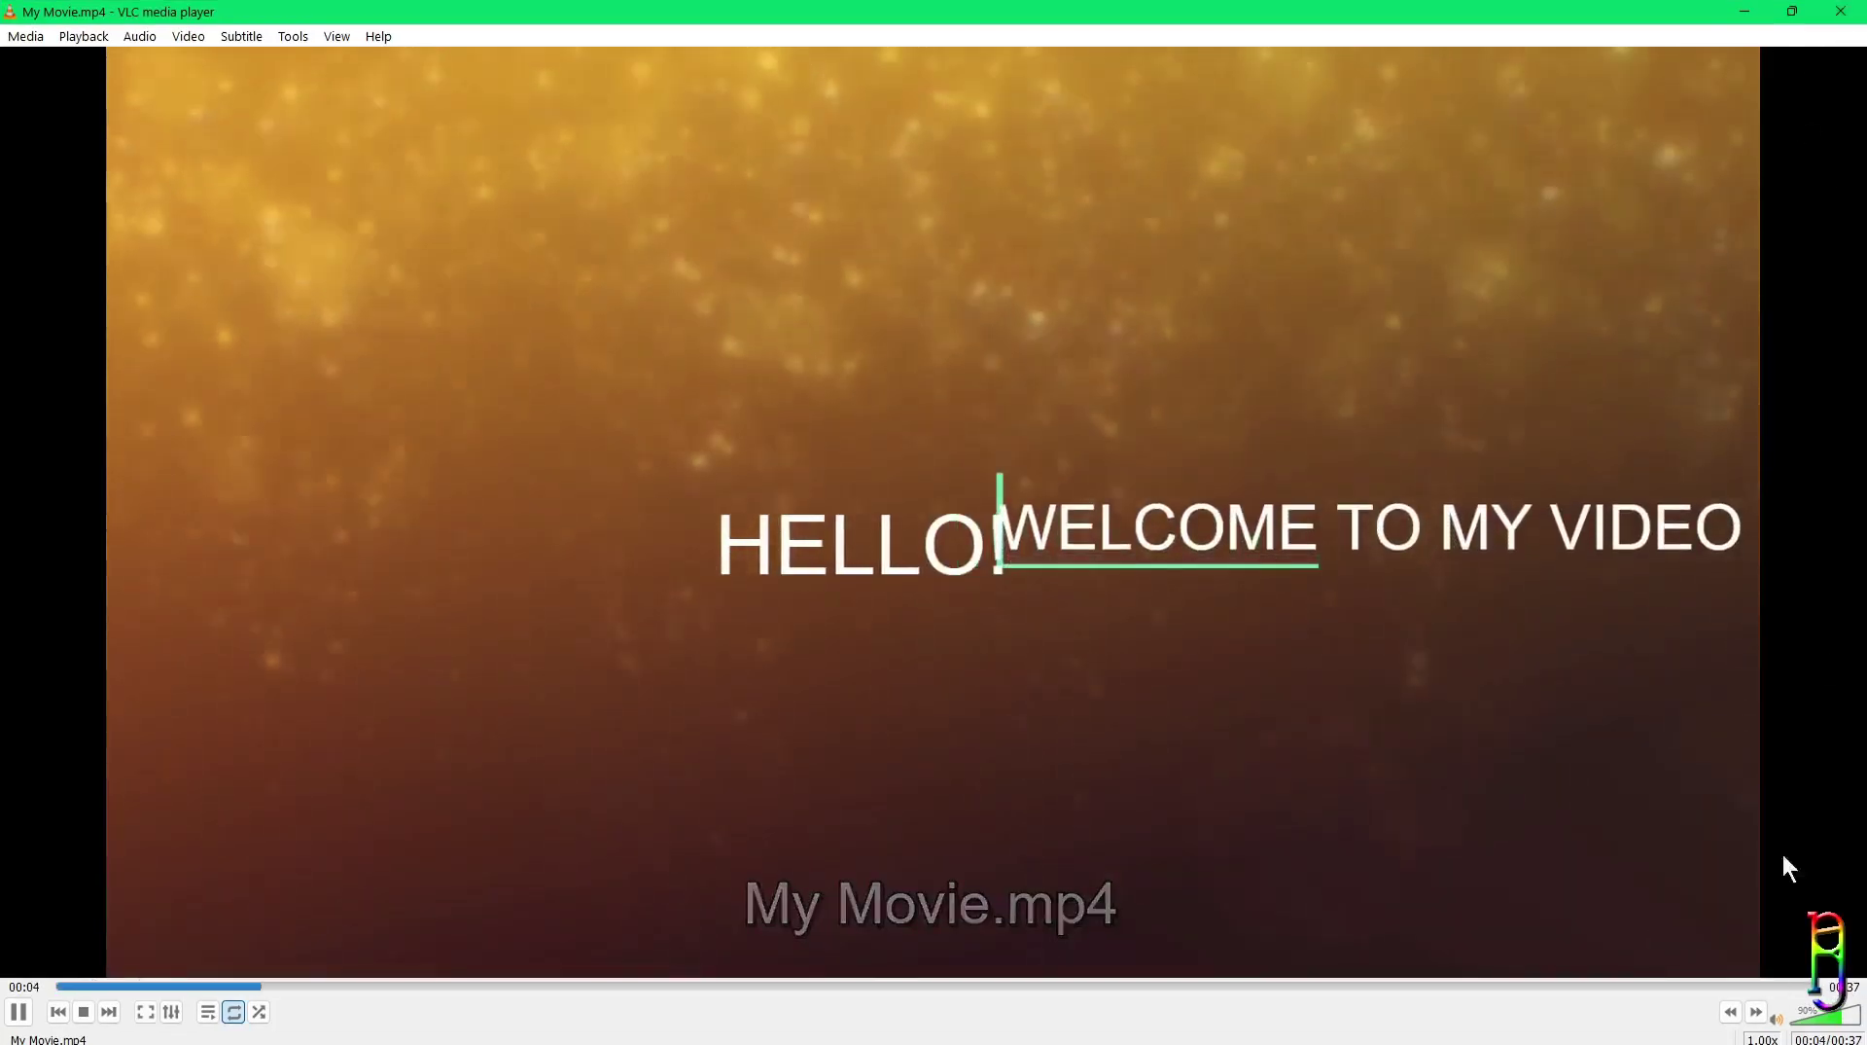
left_click(1630, 986)
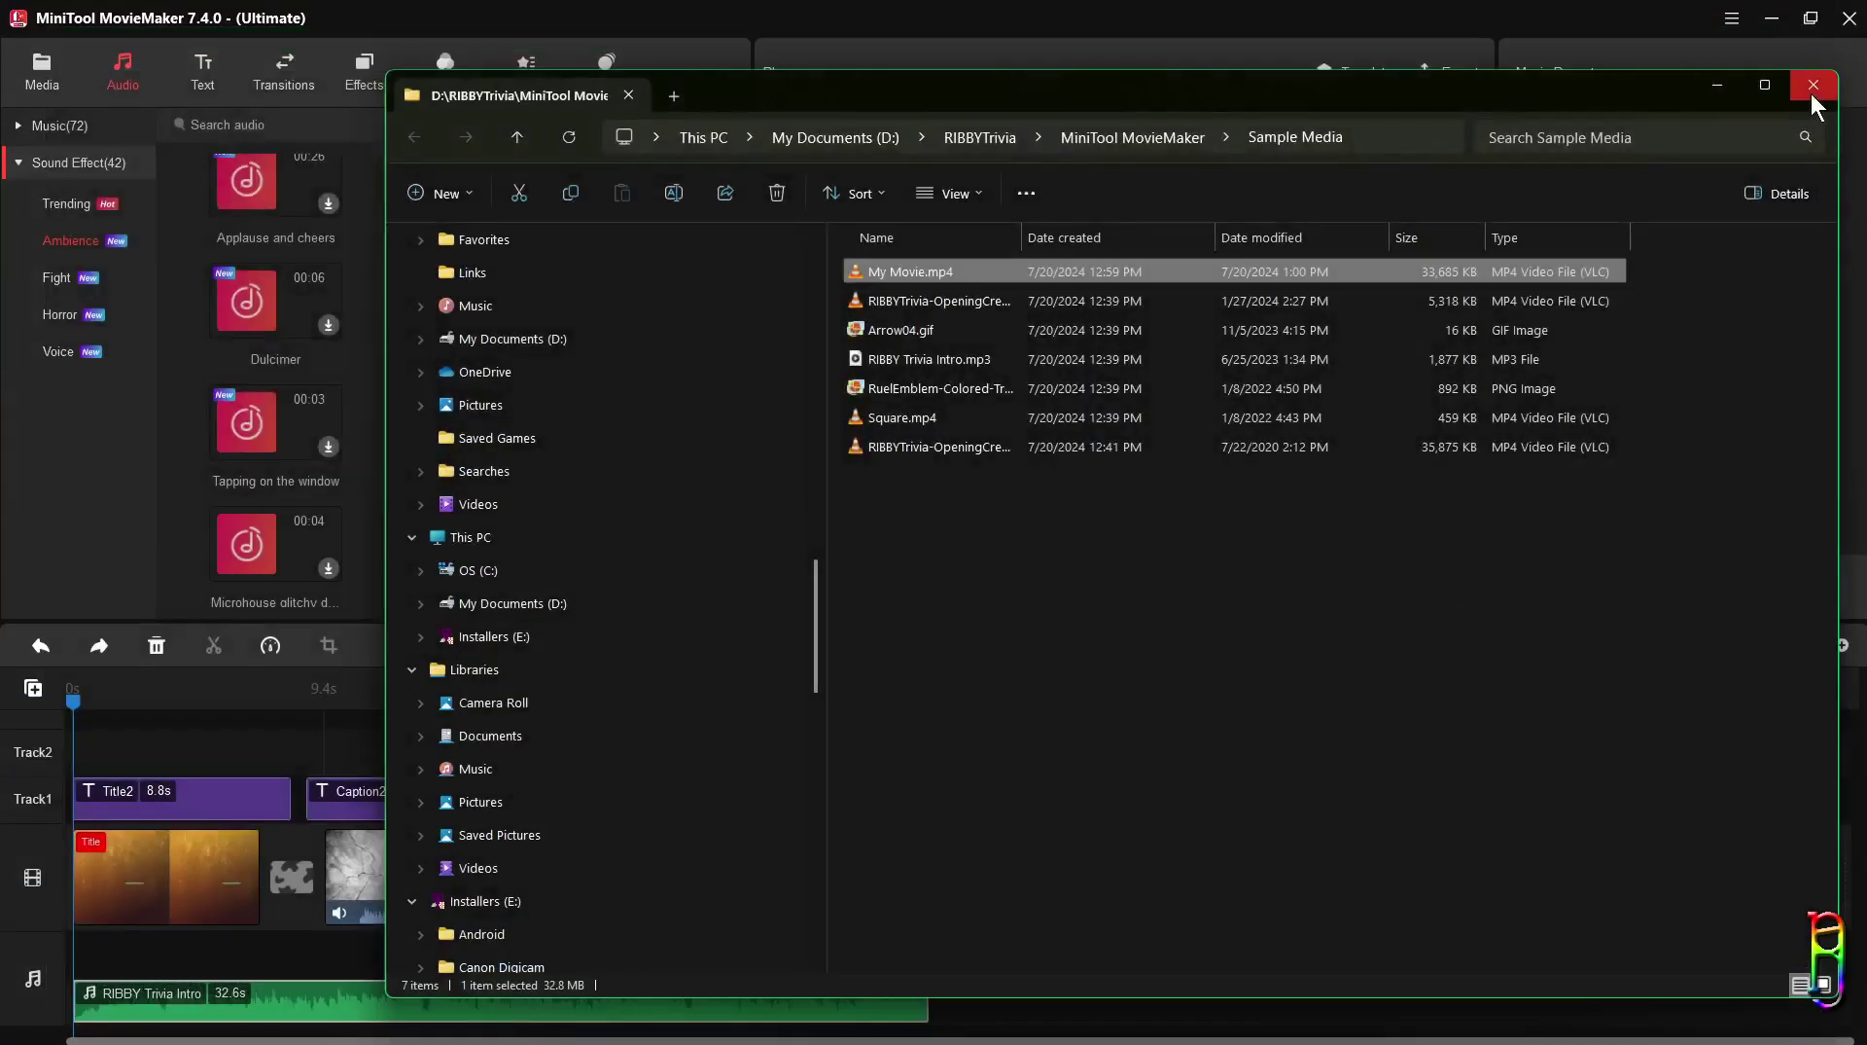
left_click(1811, 94)
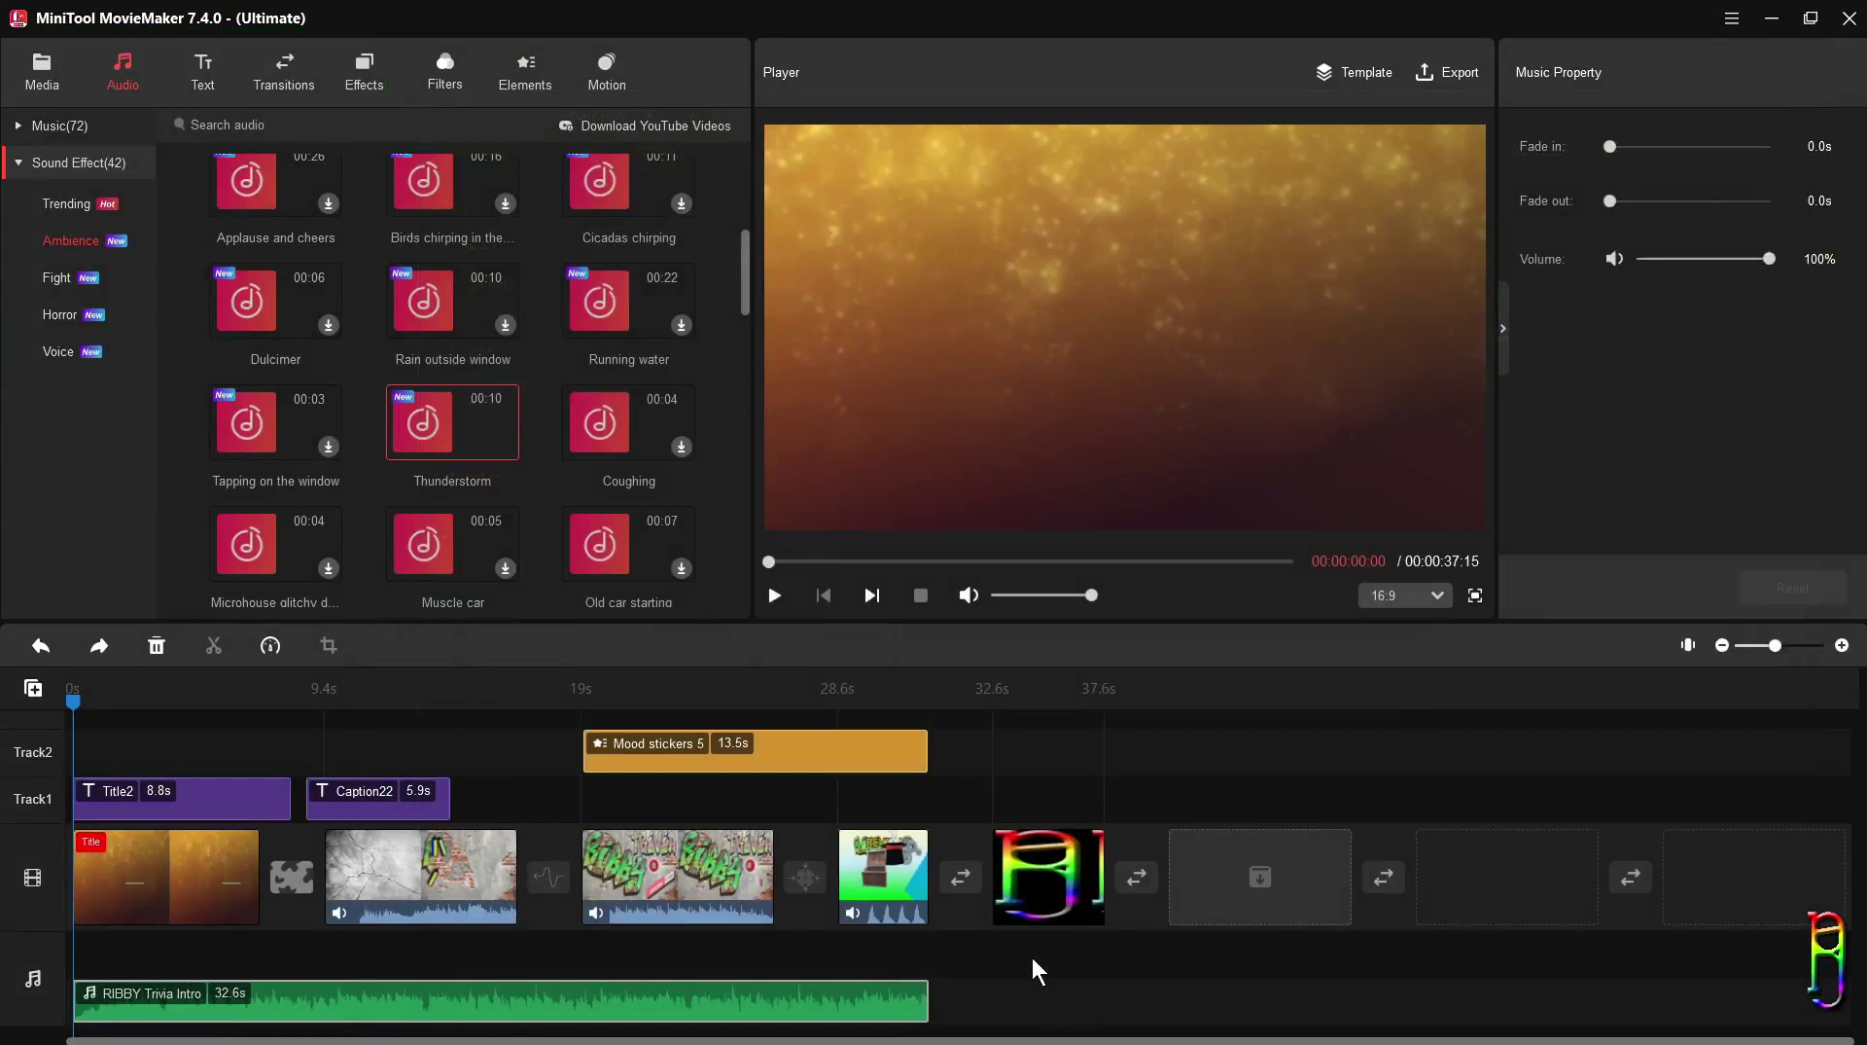
Step: Leave the emblem clip in place on the timeline, deselect it, and show the My Album media
left_click_drag(1046, 881, 715, 814)
left_click_drag(1050, 881, 500, 762)
left_click(491, 741)
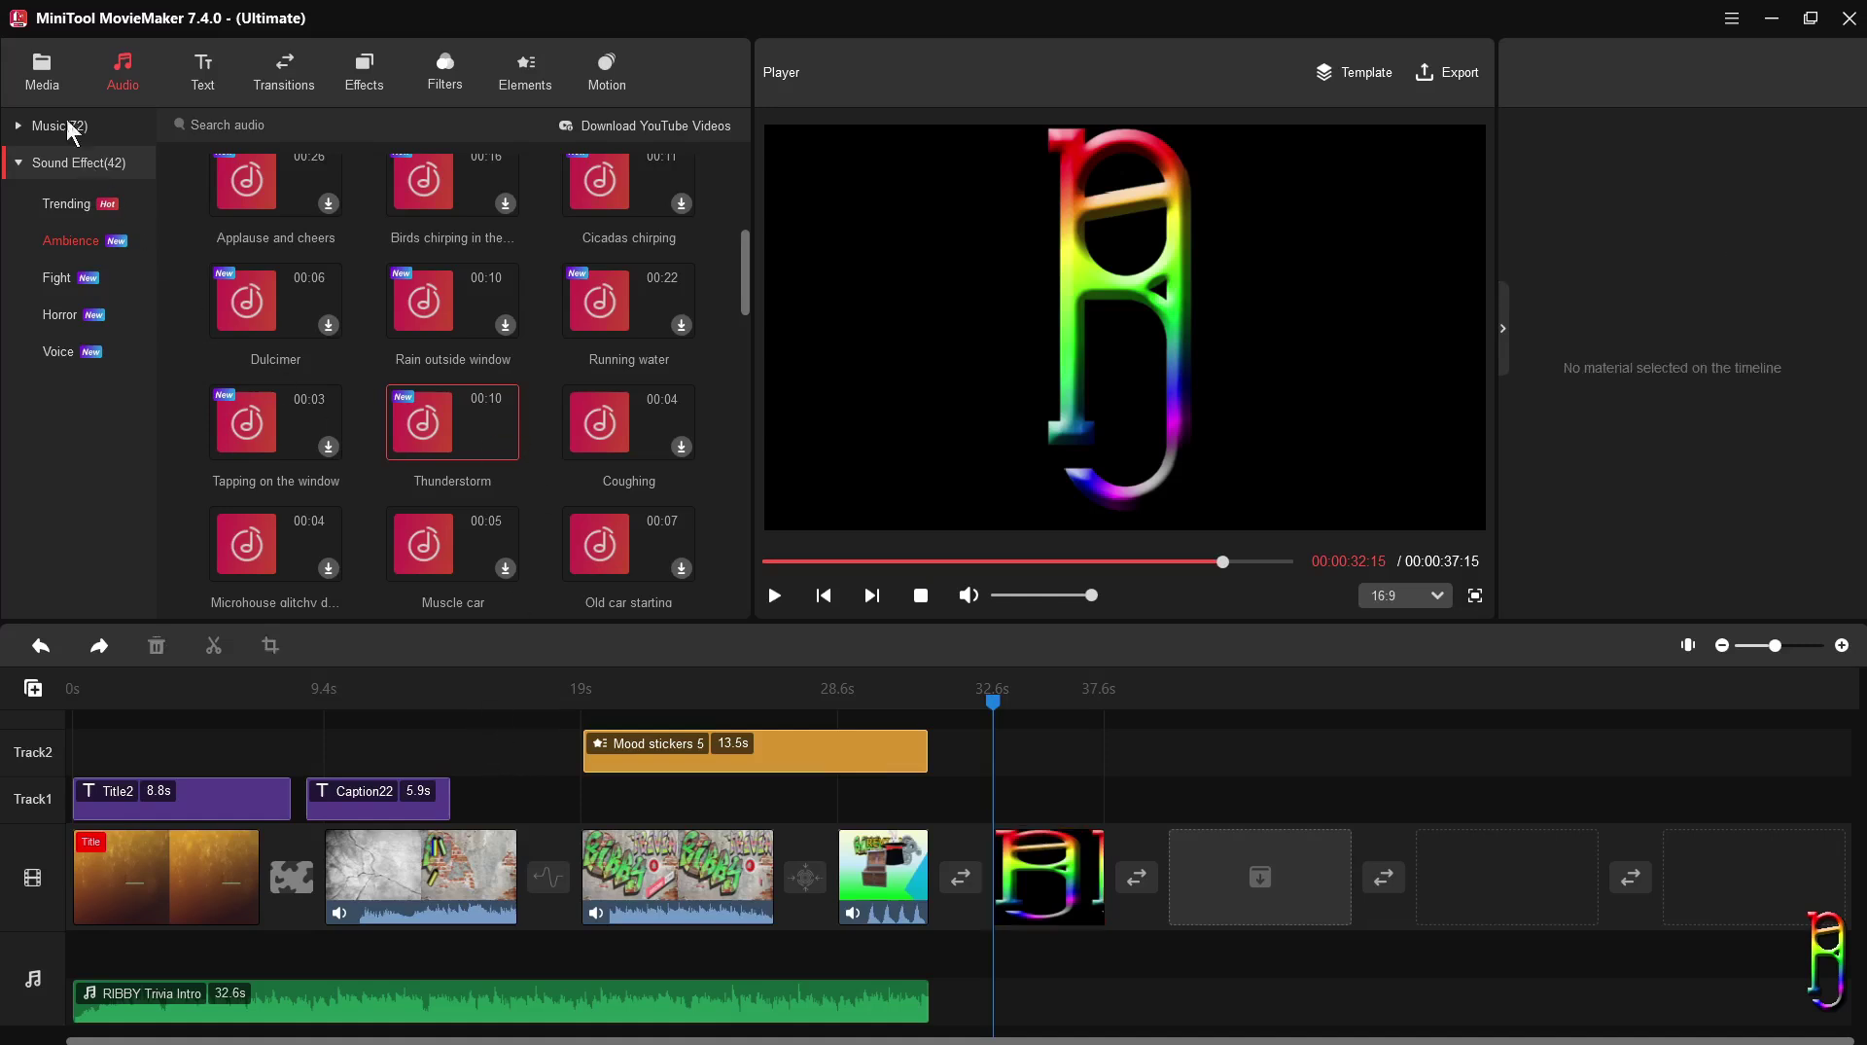
left_click(42, 73)
mouse_move(398, 326)
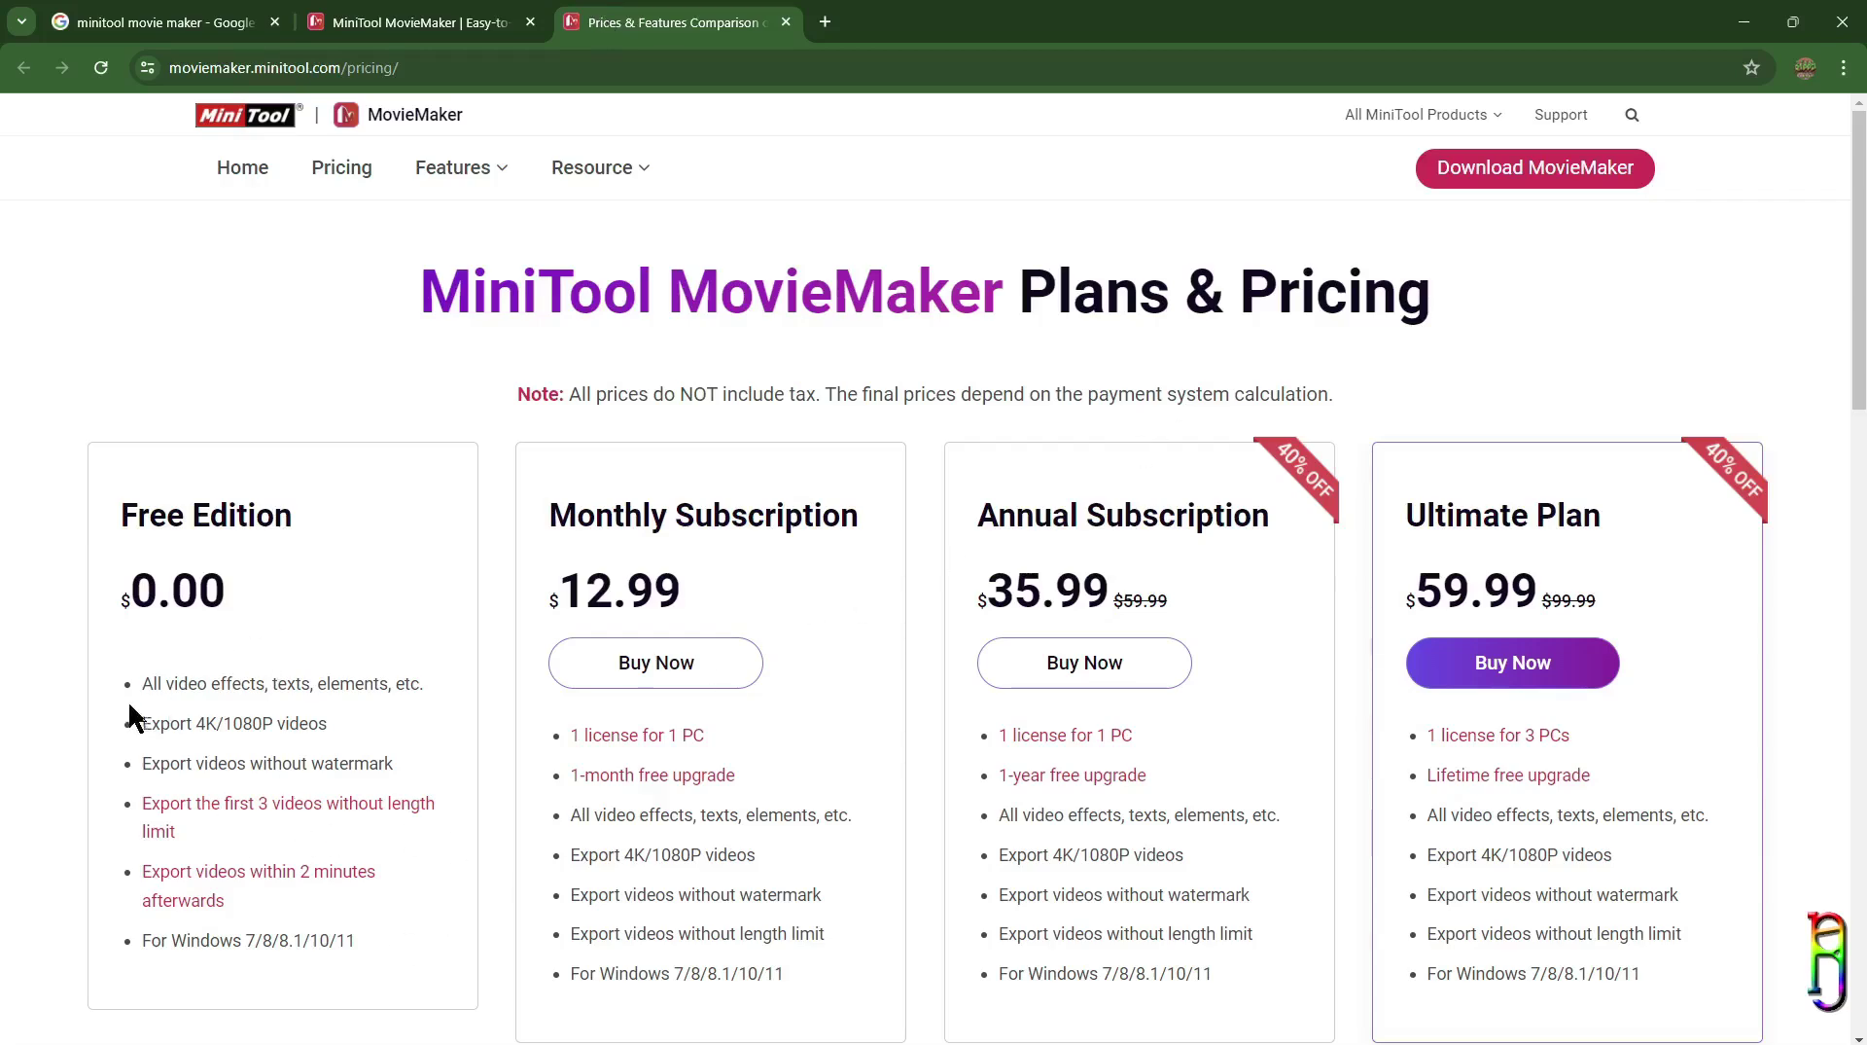
Step: Review the Free Edition feature list on the pricing page and dismiss the new project prompt
left_click_drag(153, 683, 127, 731)
left_click(403, 709)
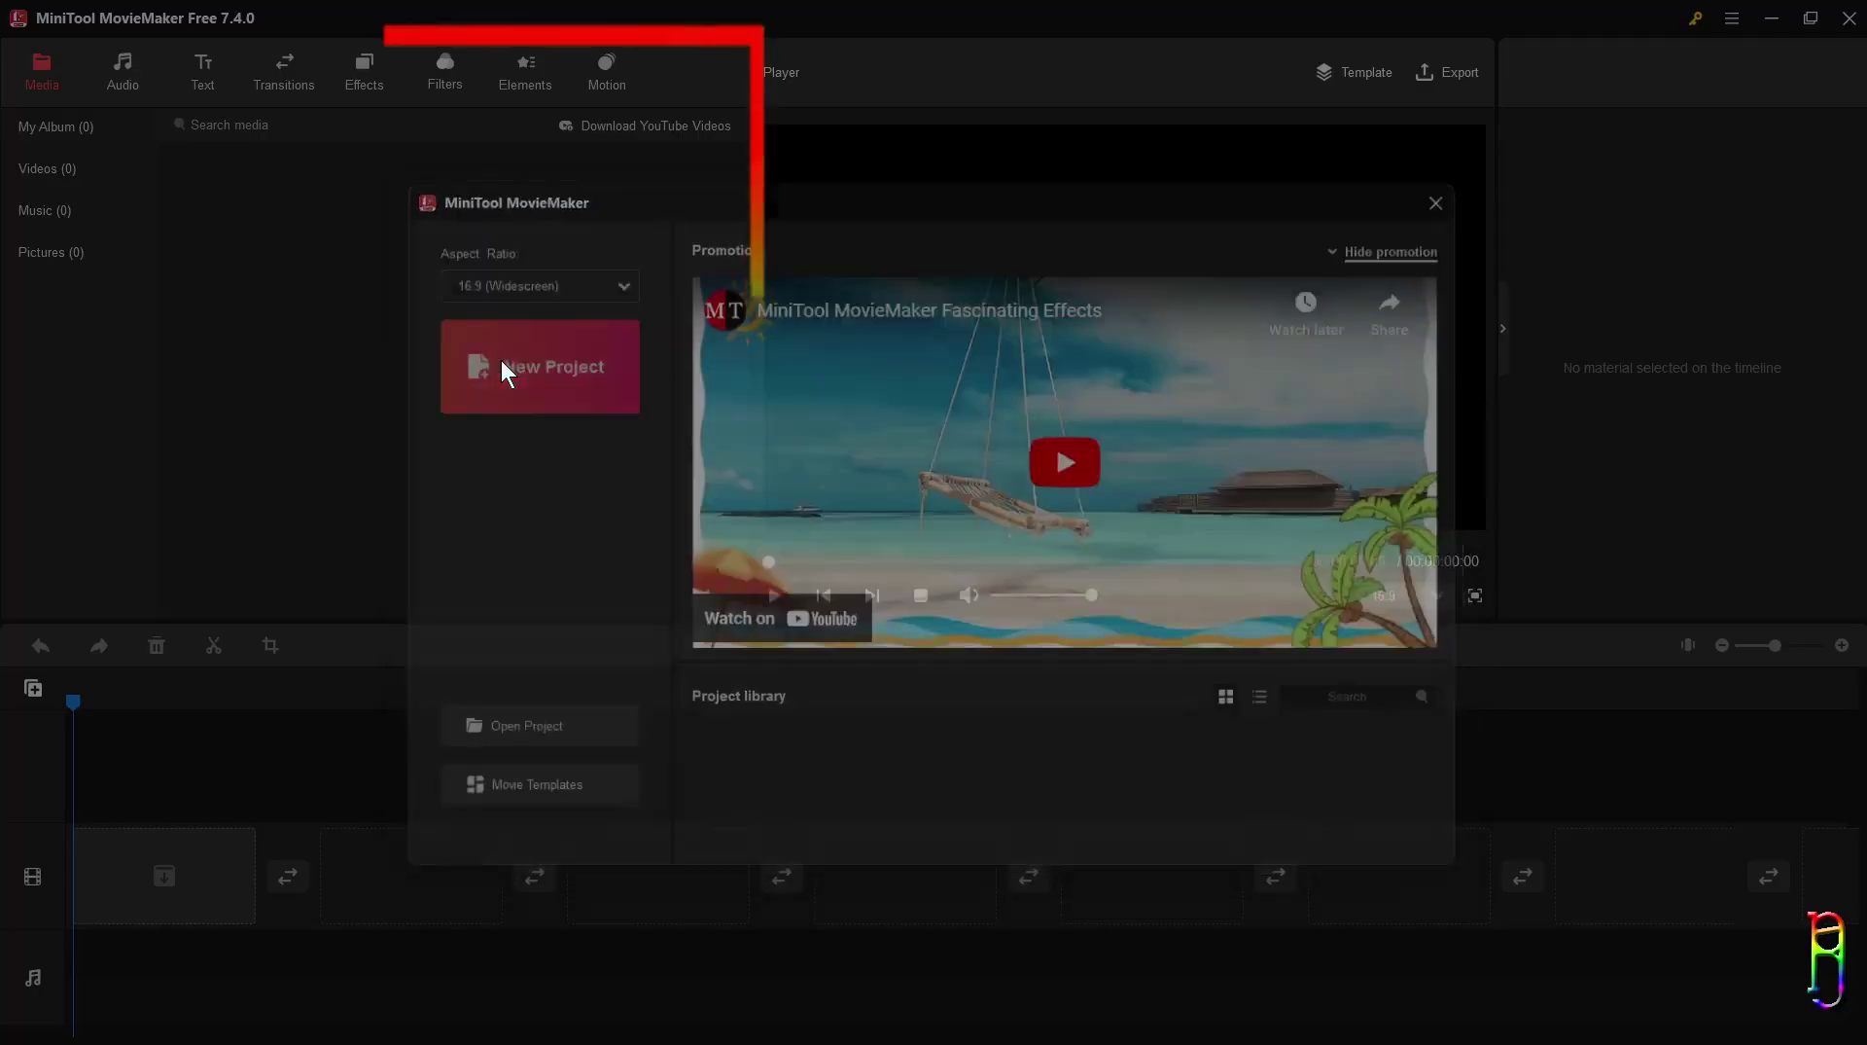
left_click(503, 369)
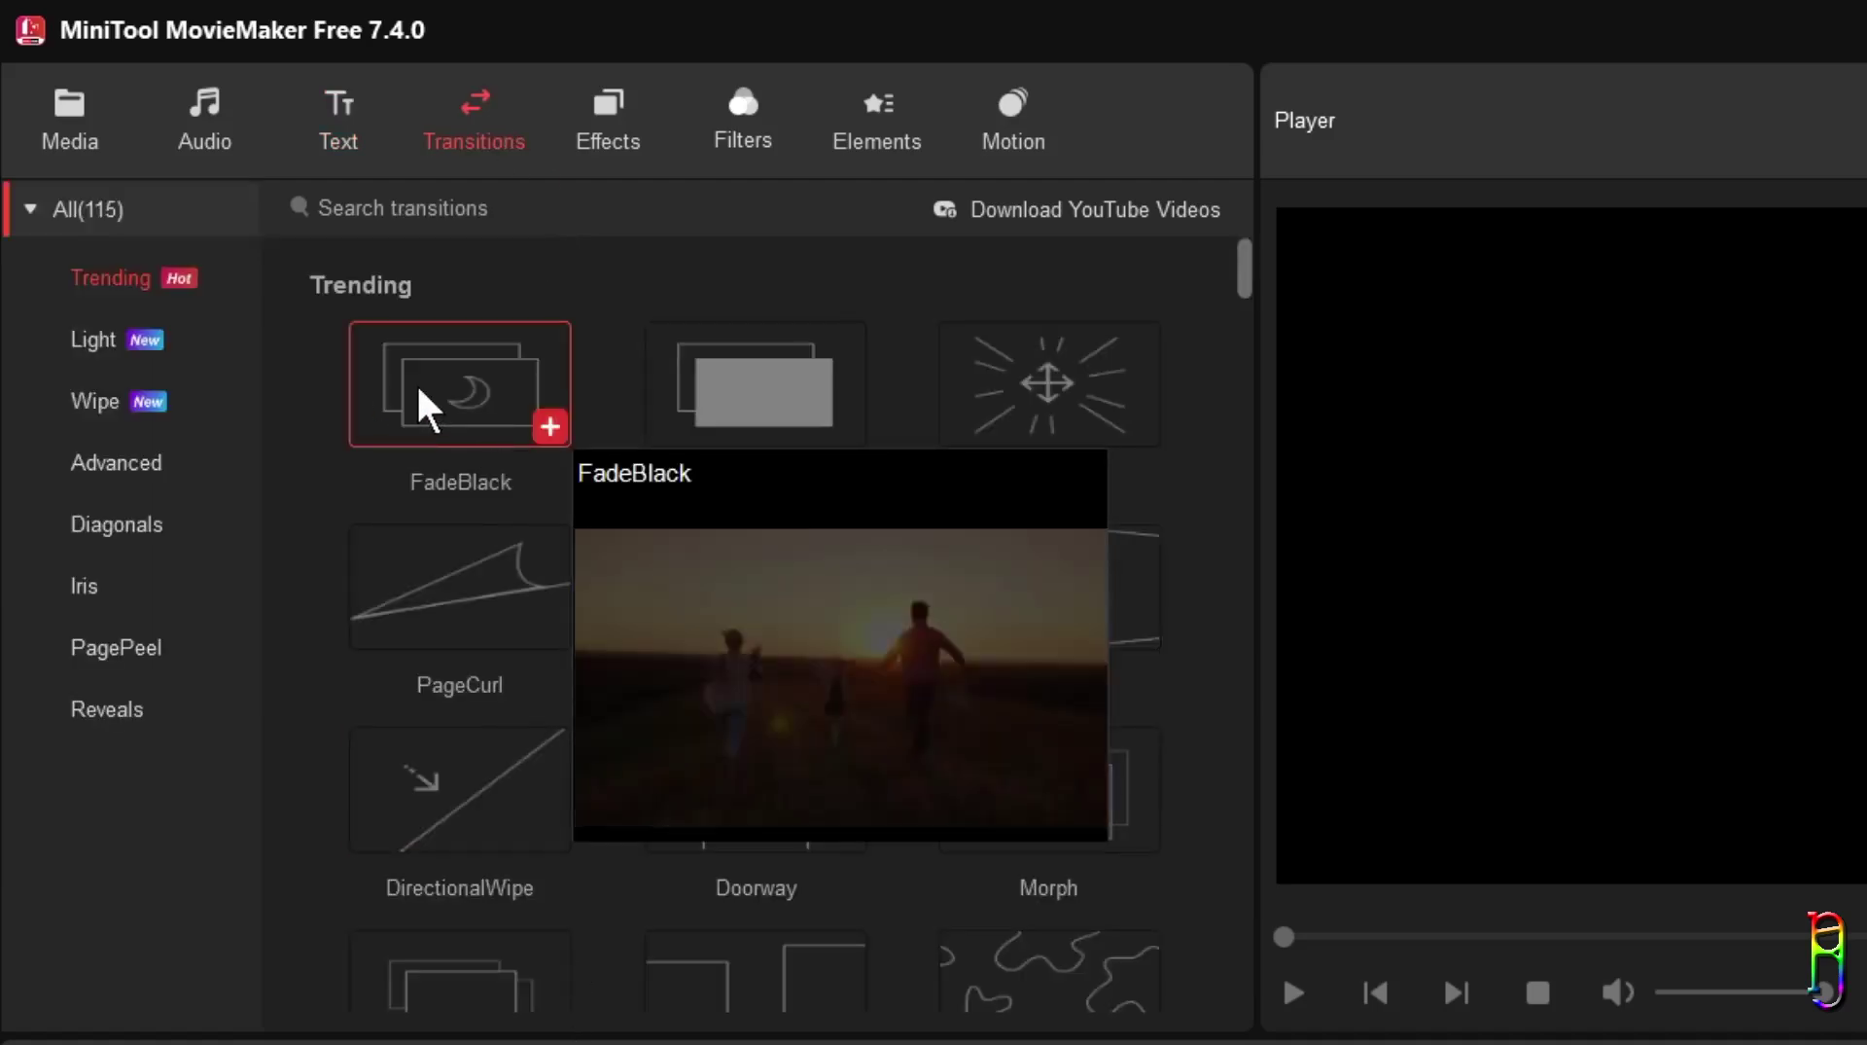
Step: Browse the Light and Advanced transitions, then scroll through the video effects library
left_click(111, 355)
scroll(925, 846, "down", 10)
left_click(115, 465)
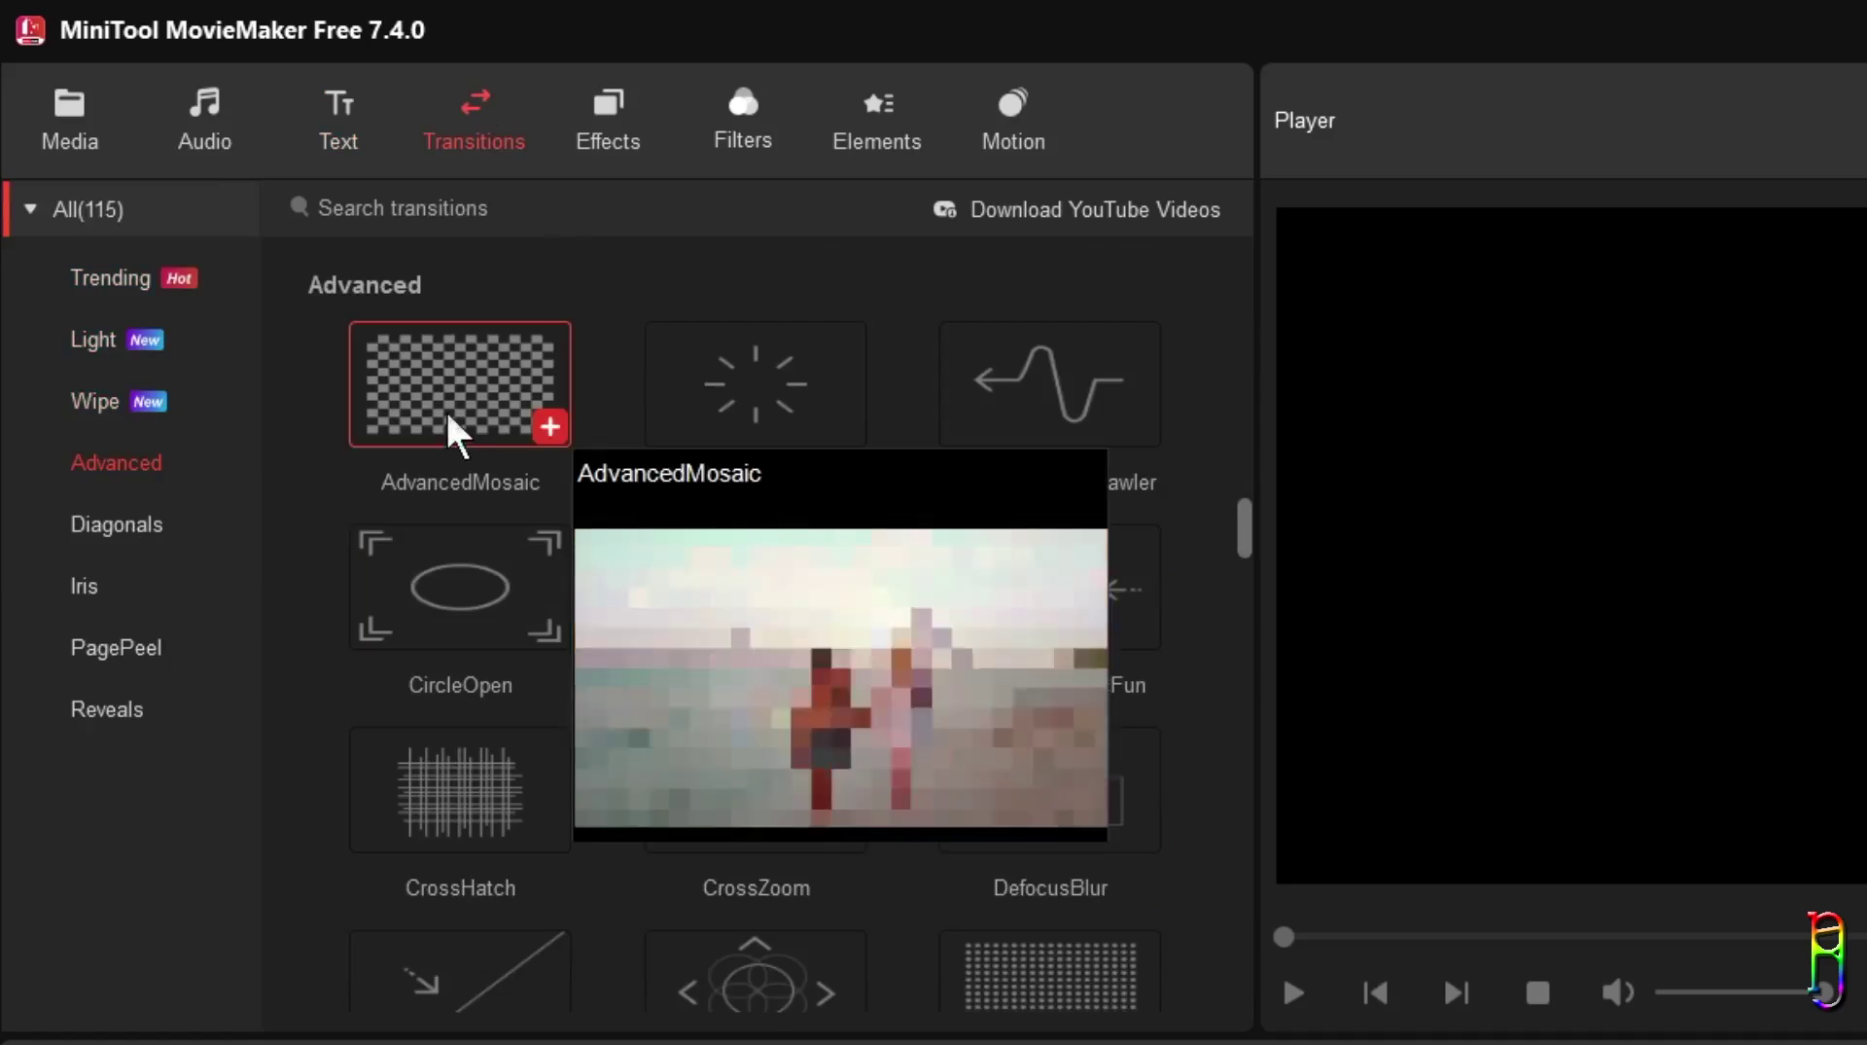
left_click(637, 112)
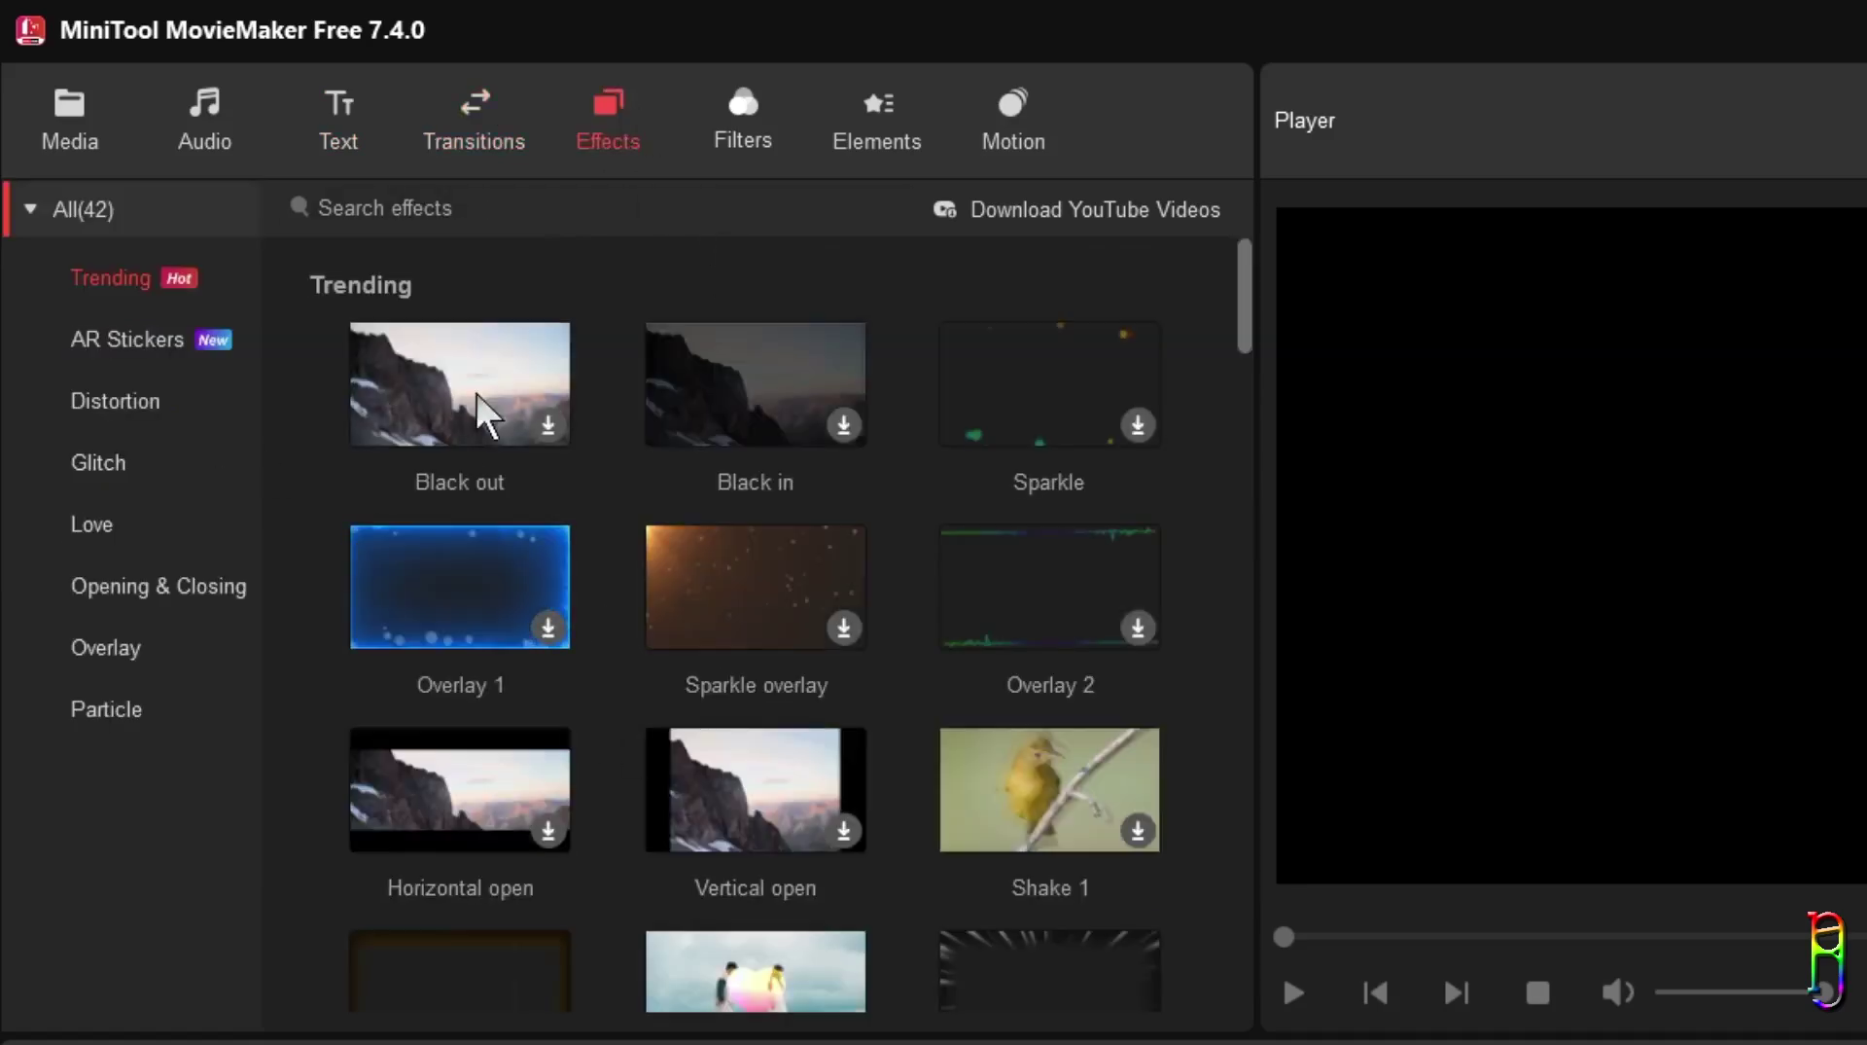
scroll(1118, 763, "down", 4)
scroll(883, 665, "up", 4)
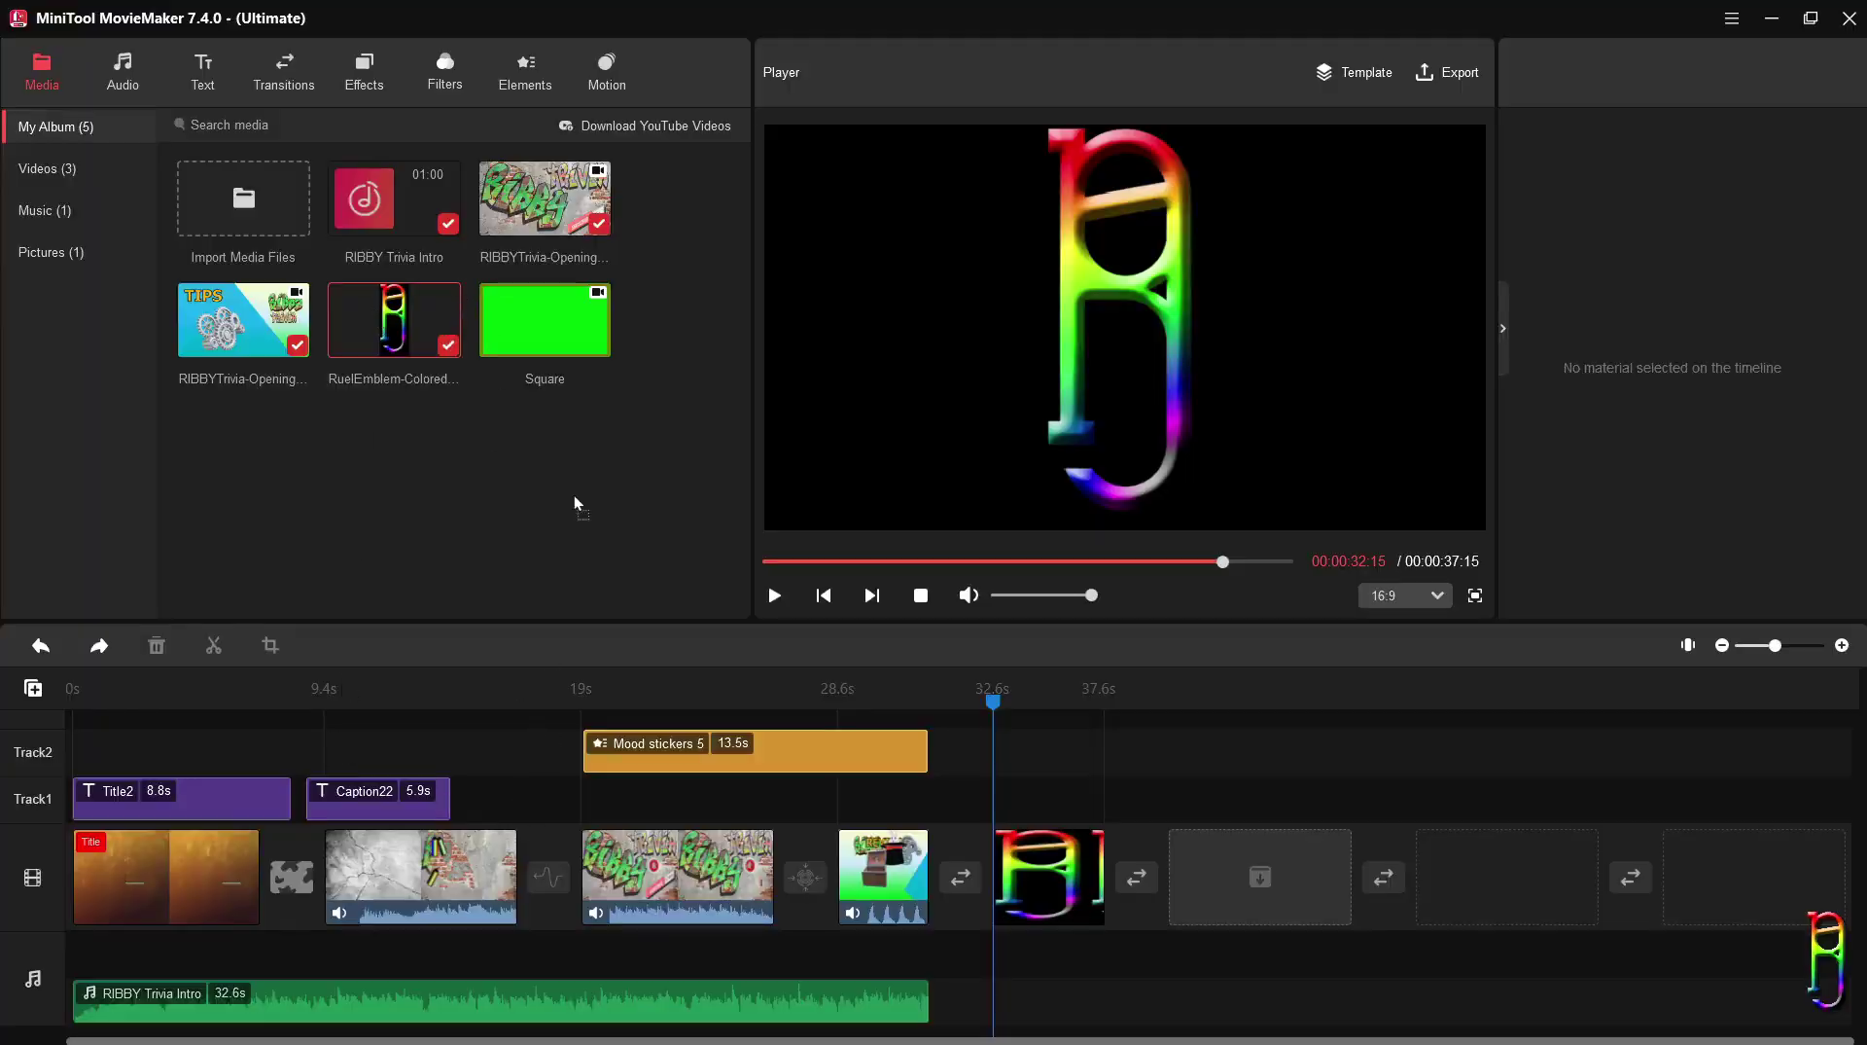
Step: Select the treasure-chest clip, then open and cancel the media import dialog
left_click(894, 873)
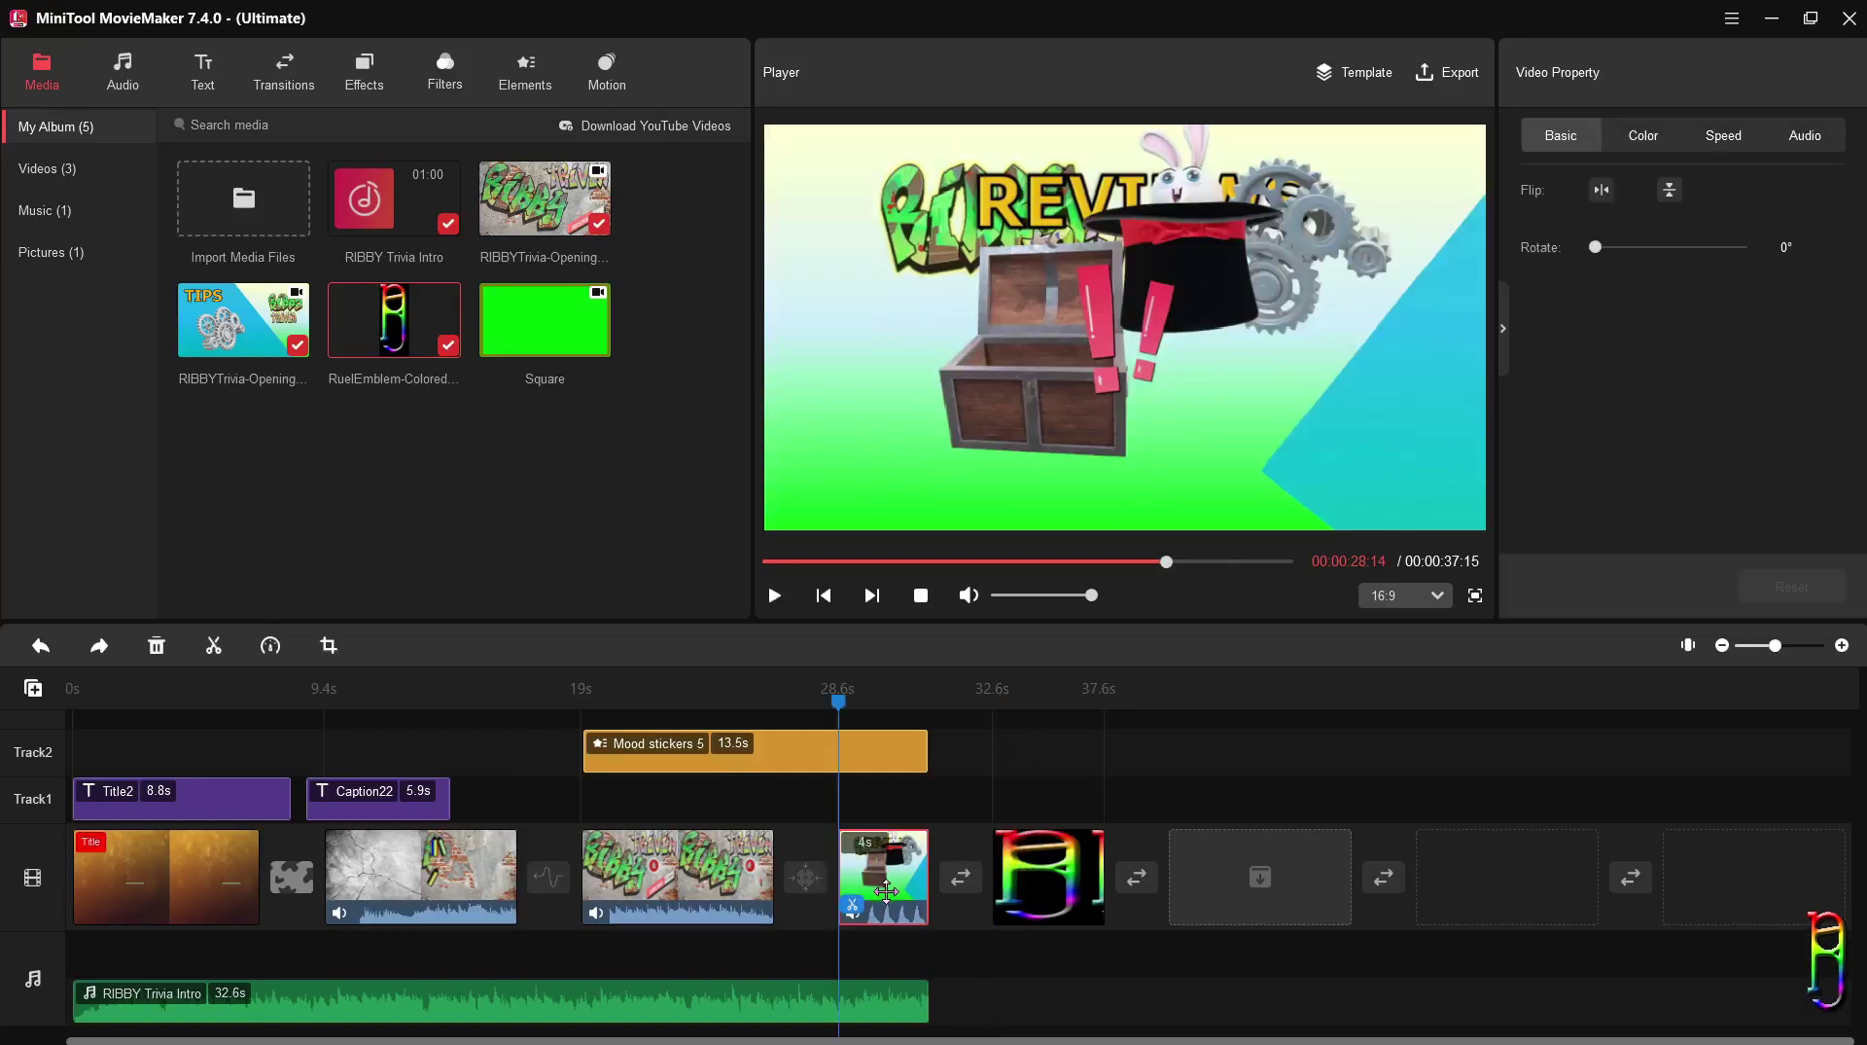
left_click(713, 801)
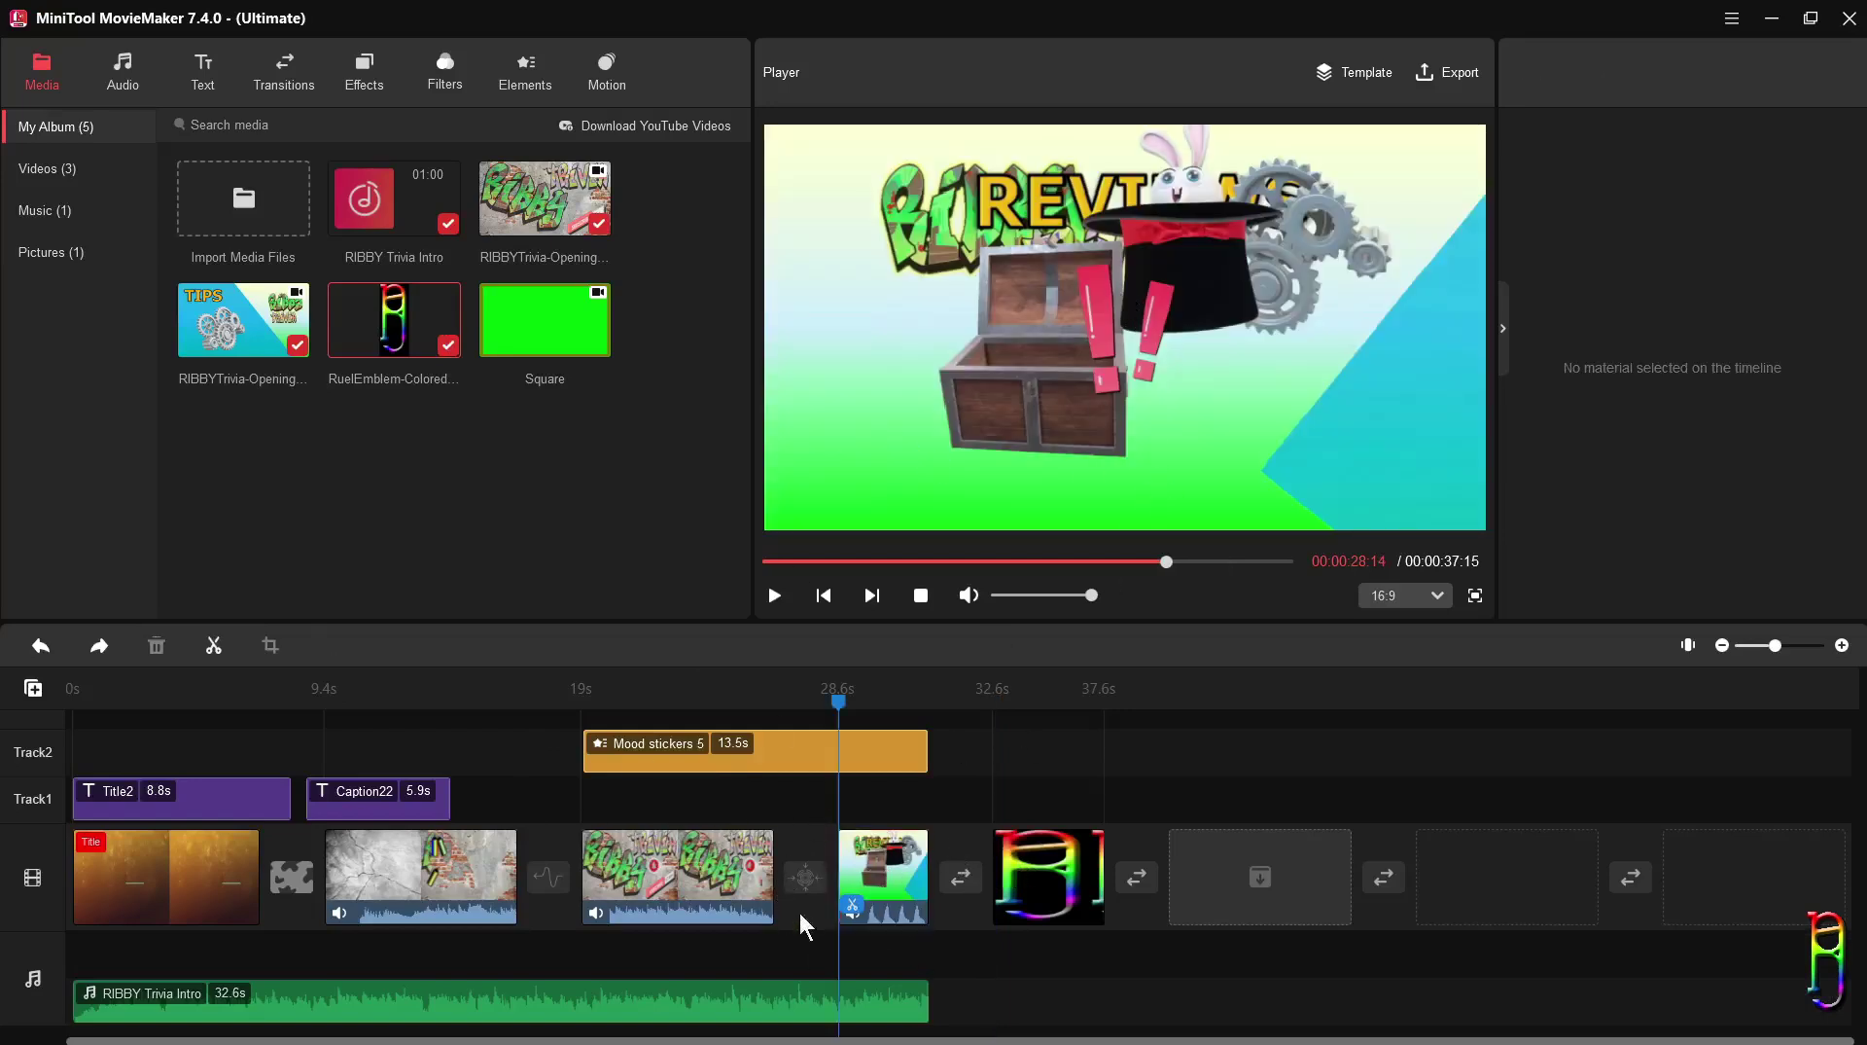
left_click(880, 871)
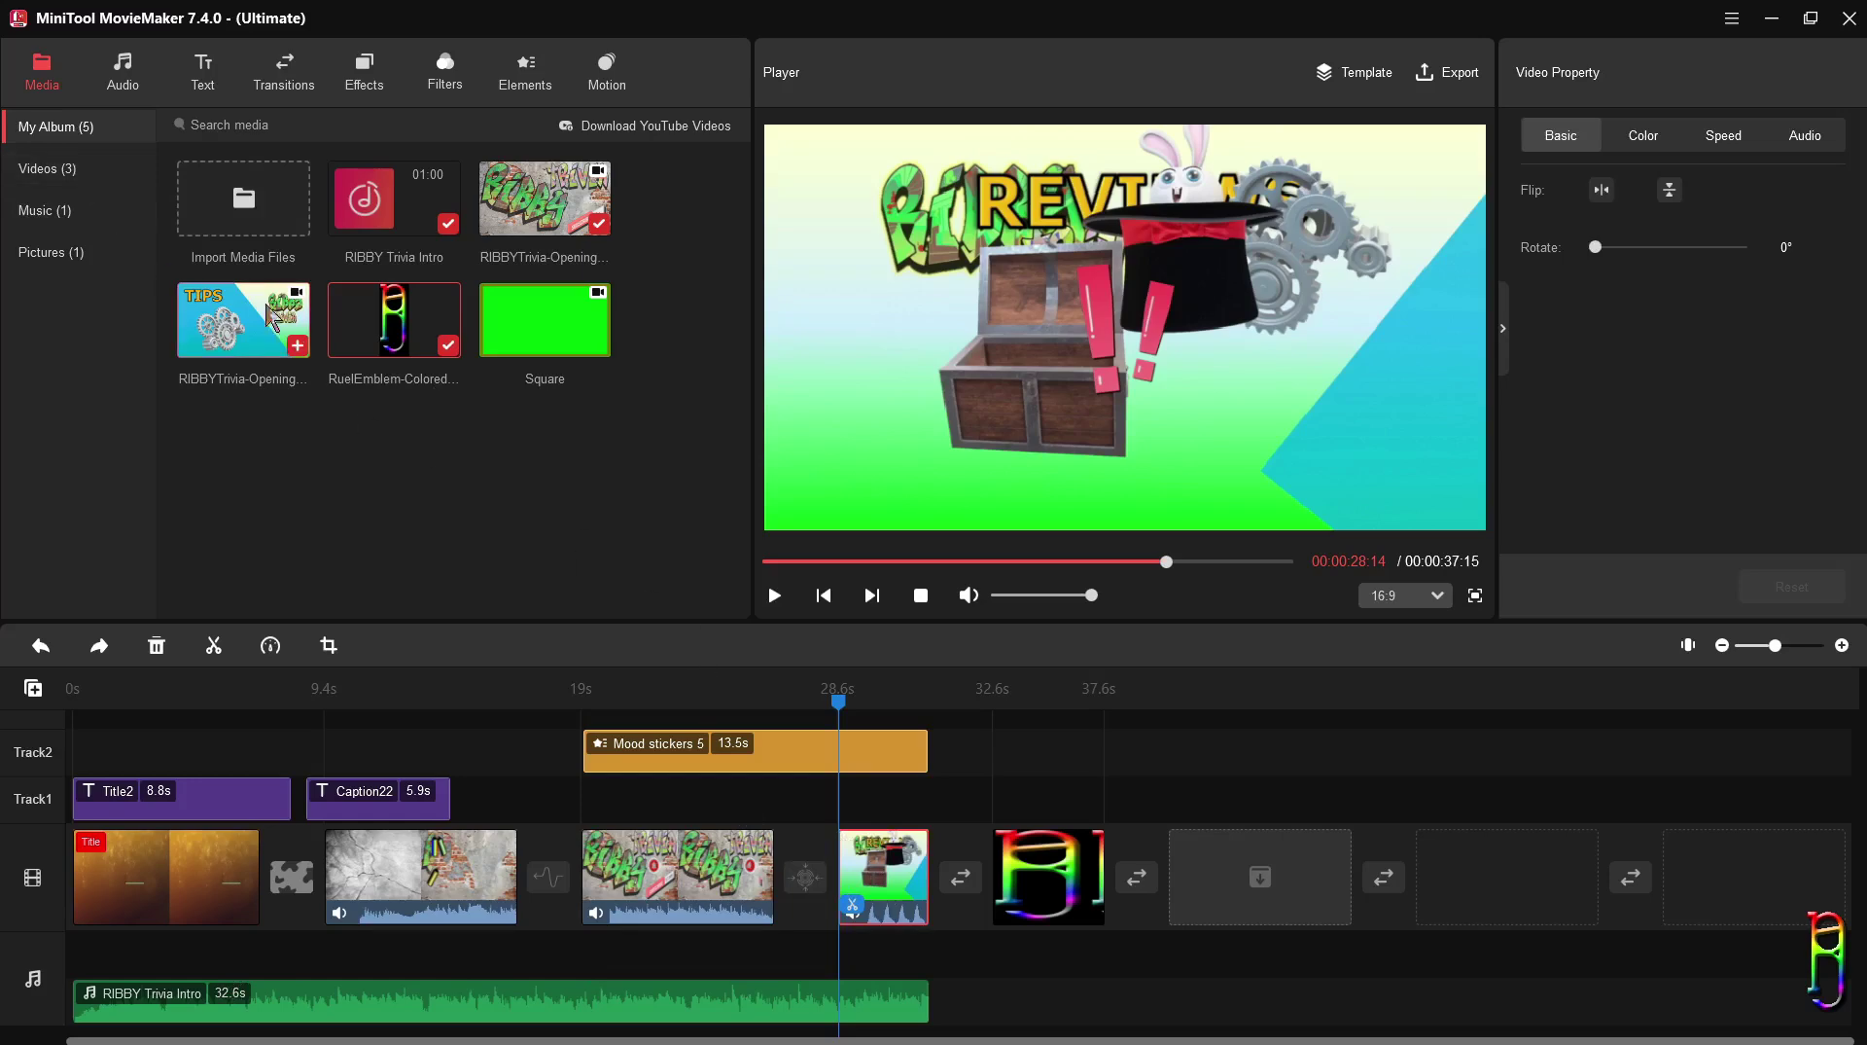
left_click(244, 200)
left_click(846, 491)
Step: Filter the album to music, show all five items again, and drop RIBBY Trivia Intro at 32.6s
left_click(57, 213)
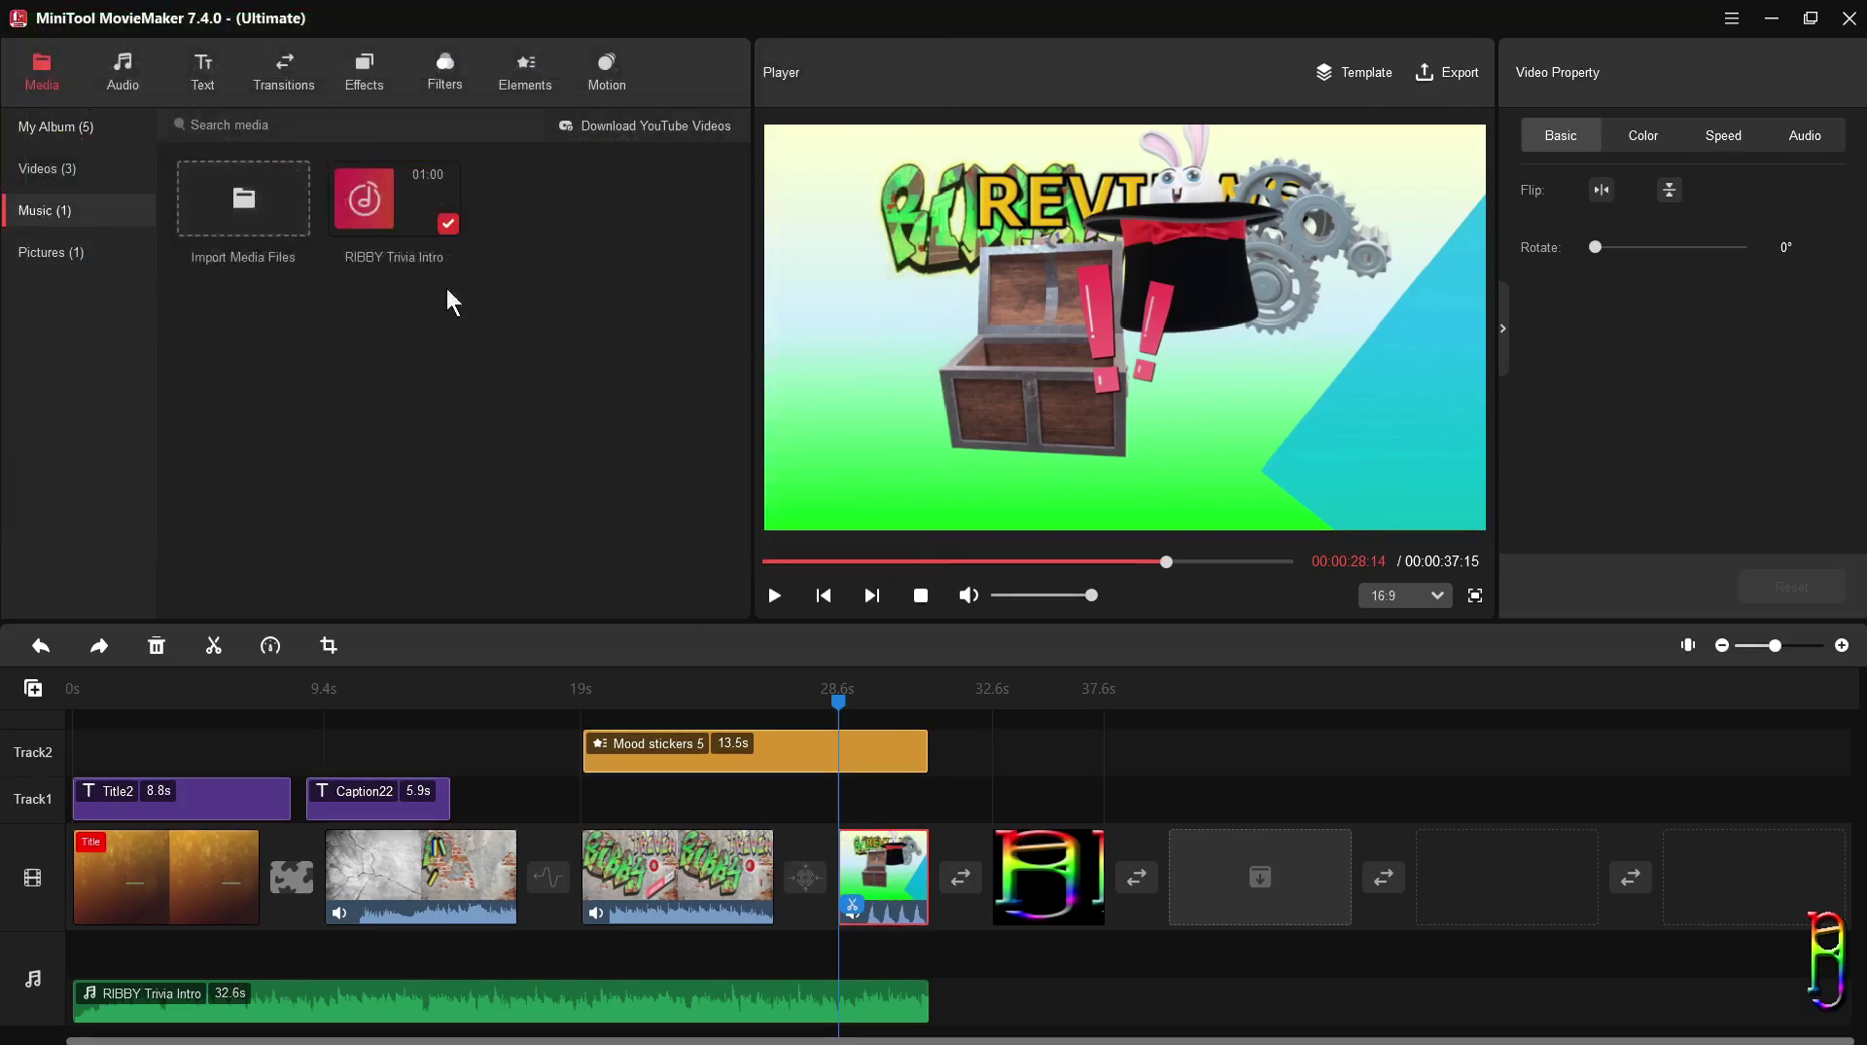
left_click(244, 199)
left_click(841, 489)
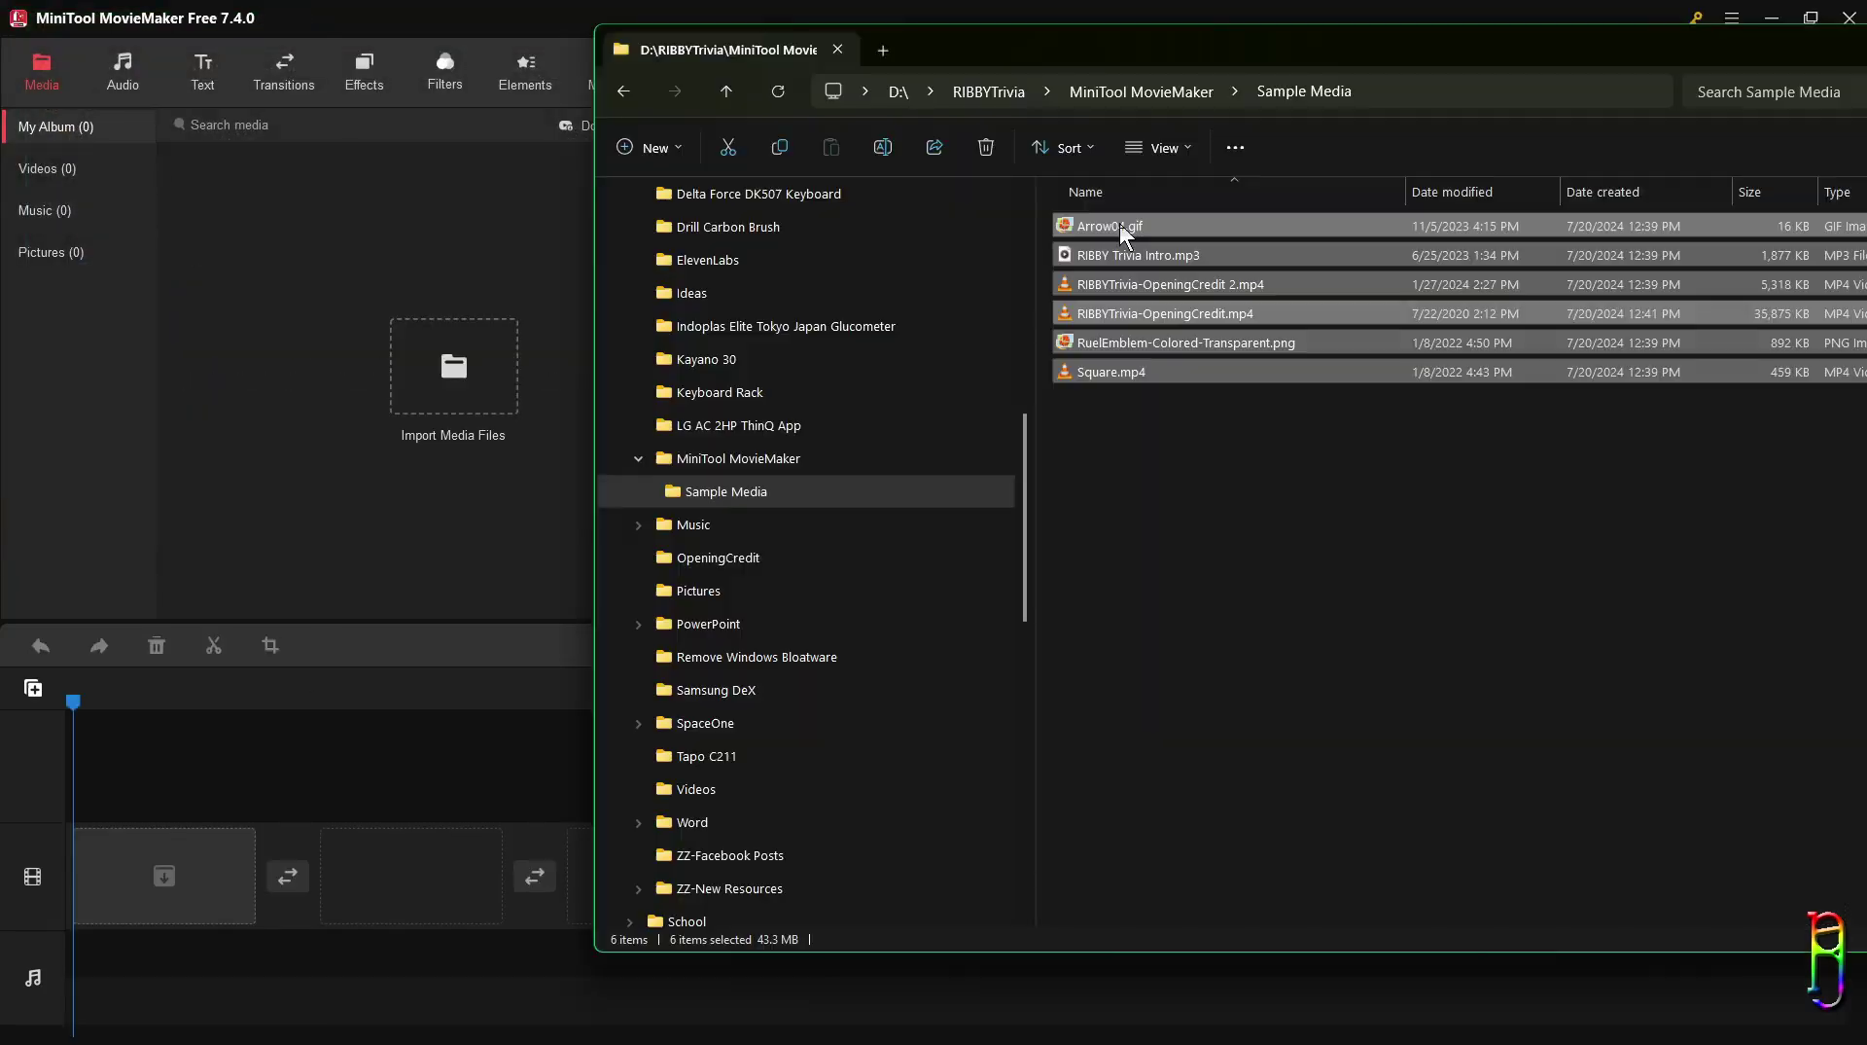
mouse_move(1125, 230)
left_mouse_down()
mouse_move(509, 234)
mouse_move(370, 274)
mouse_move(1112, 233)
left_mouse_up()
left_click_drag(316, 258, 300, 234)
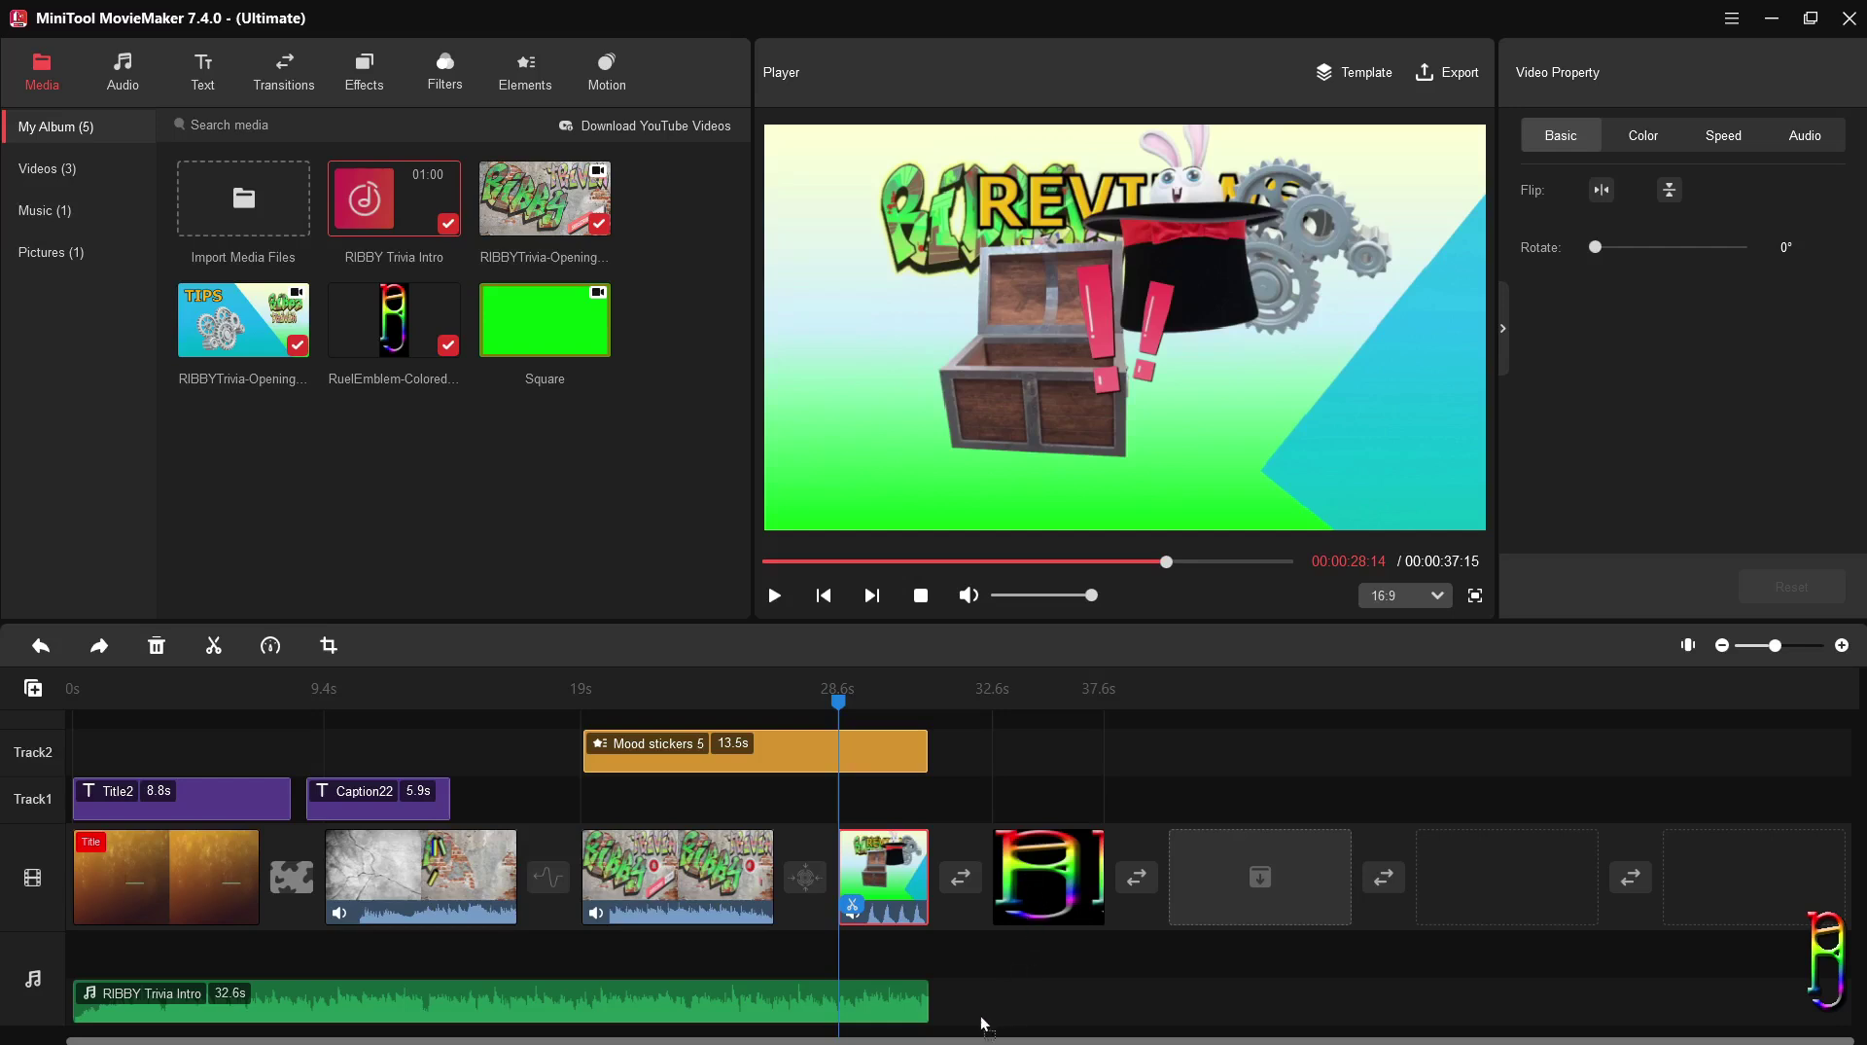
left_click_drag(980, 1016, 980, 1016)
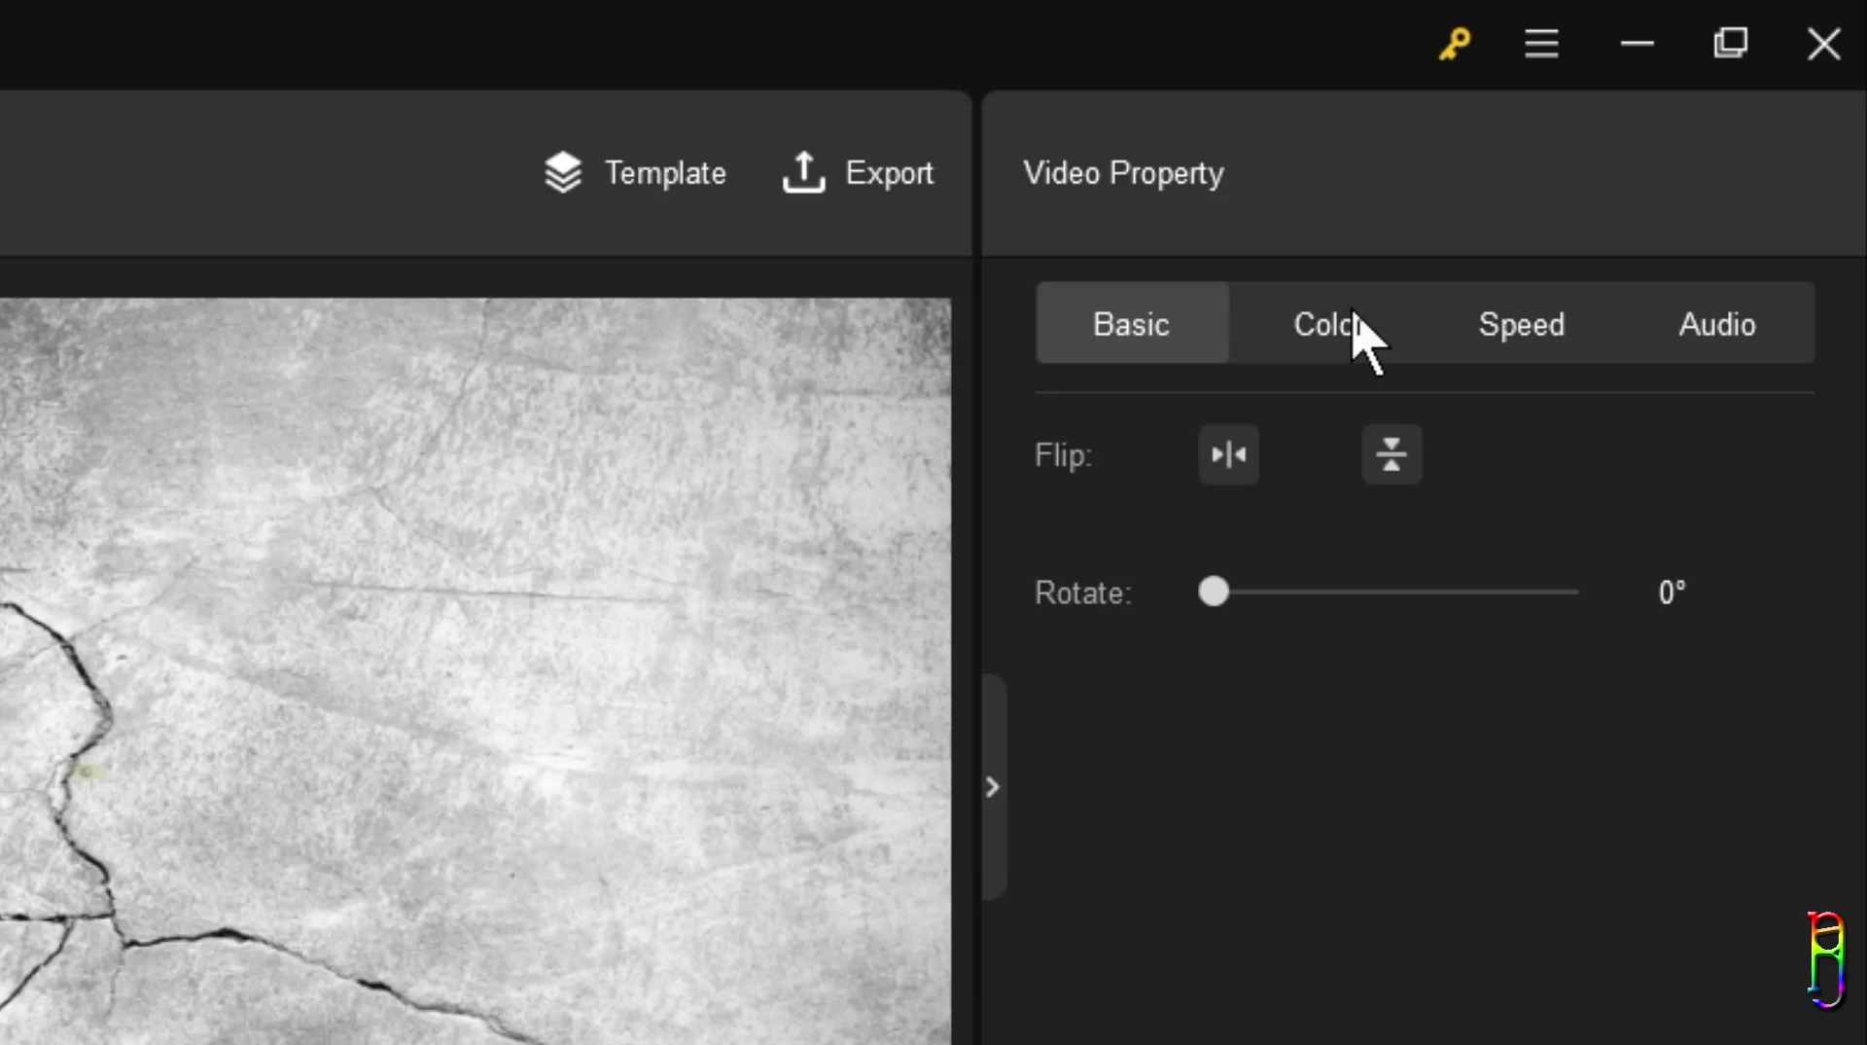
Step: Give the cracked-wall clip contrast 100, saturation 100 and brightness about -42.2
left_click(1342, 325)
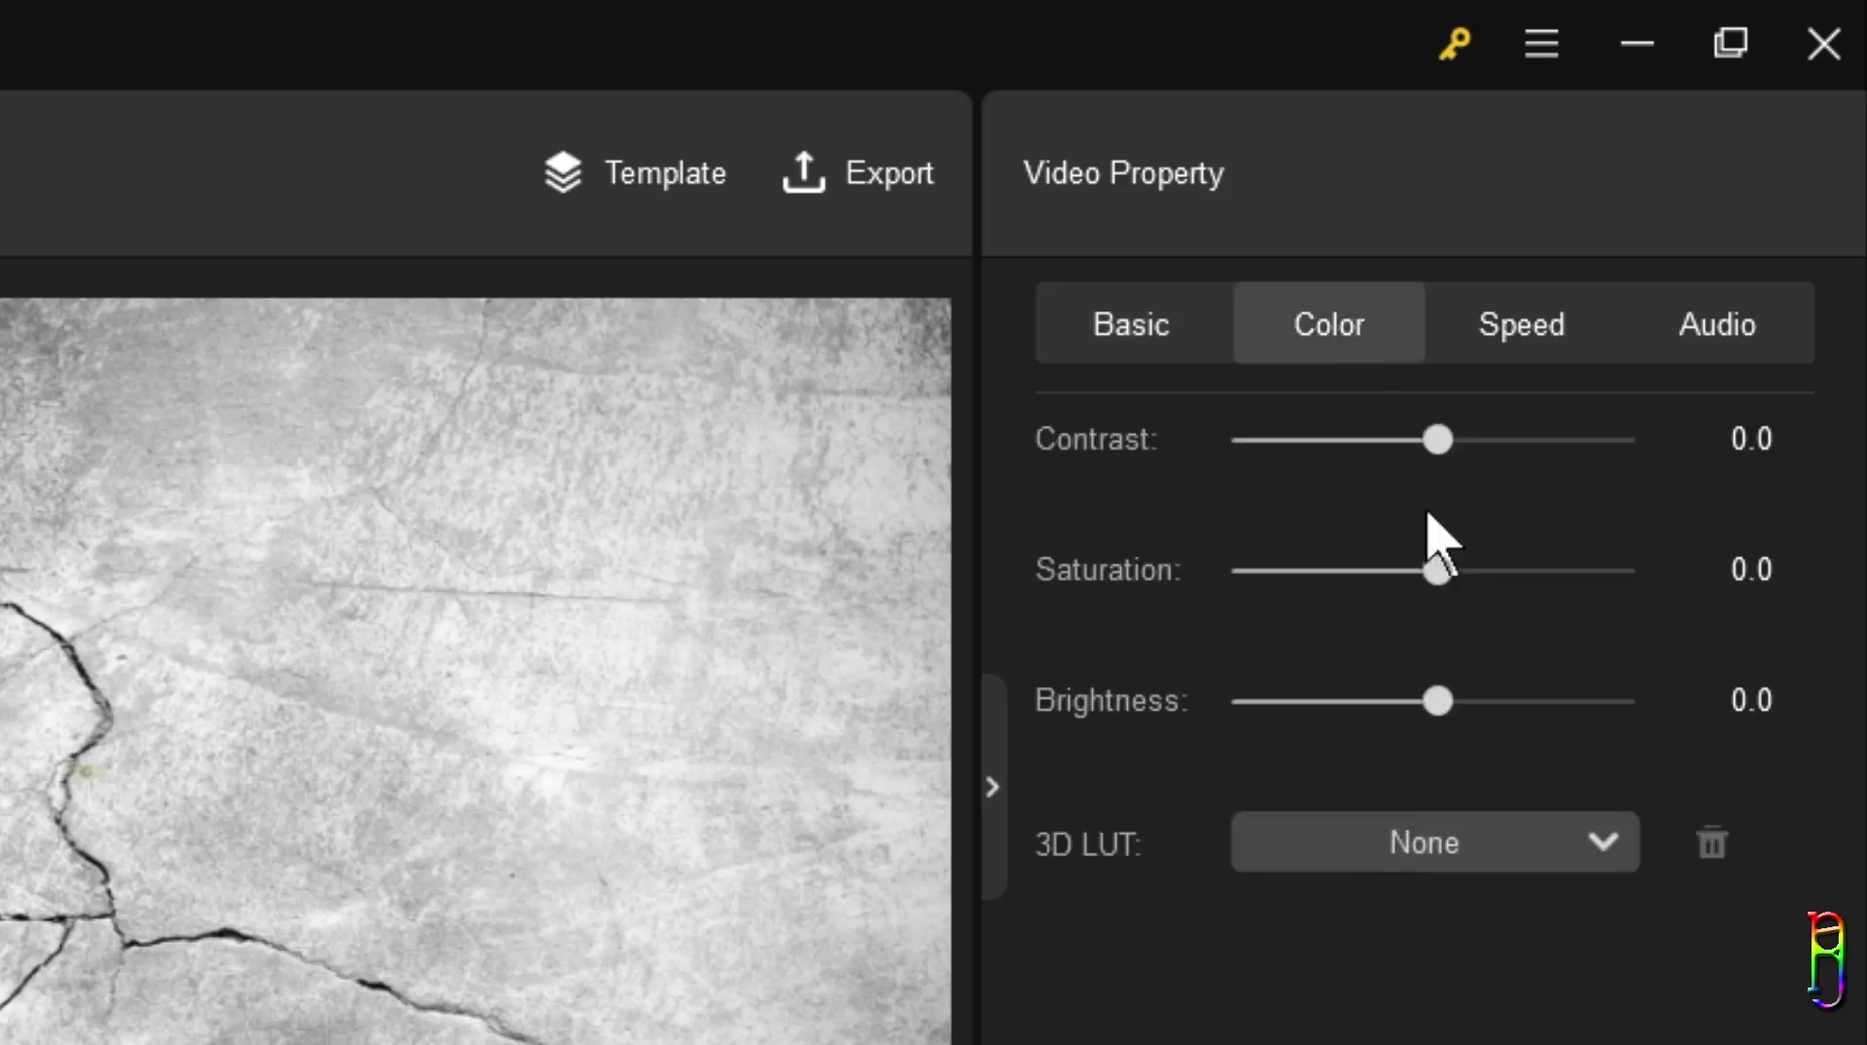
left_click_drag(1435, 449, 1680, 447)
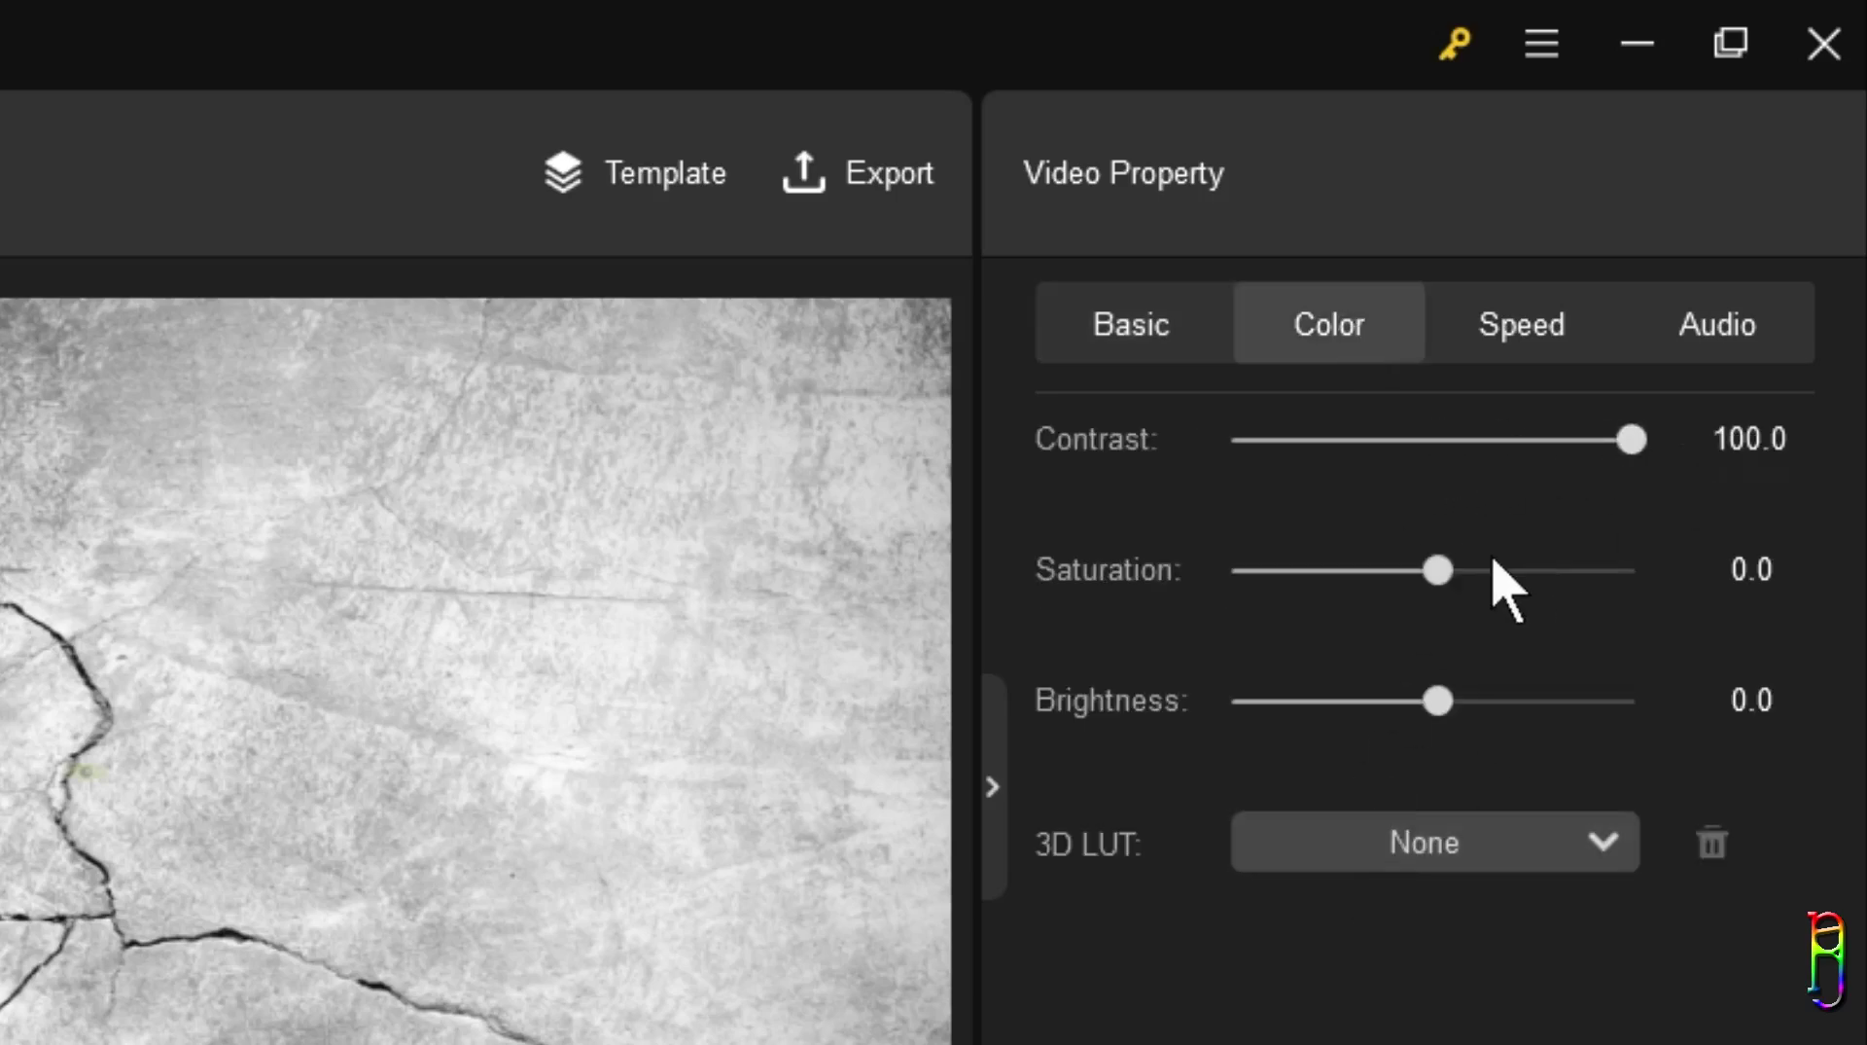
left_click_drag(1432, 574, 1663, 583)
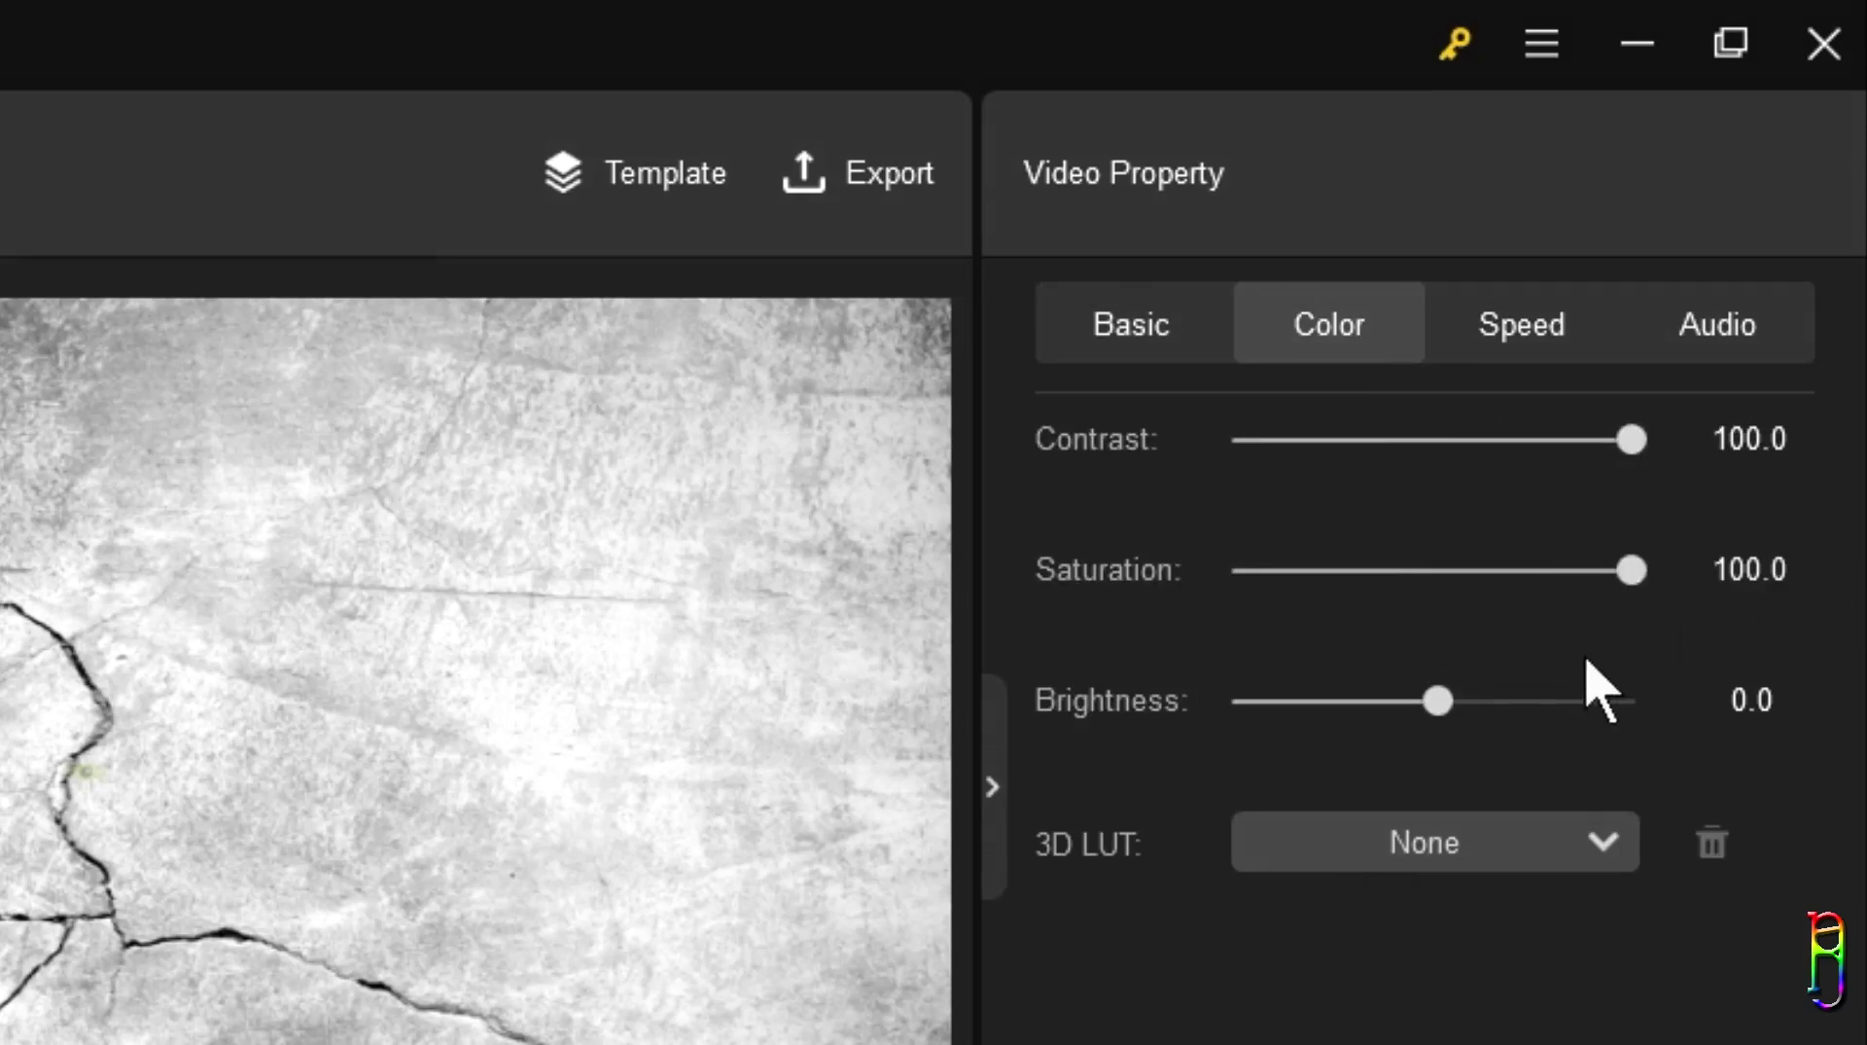
scroll(1575, 710, "down", 1)
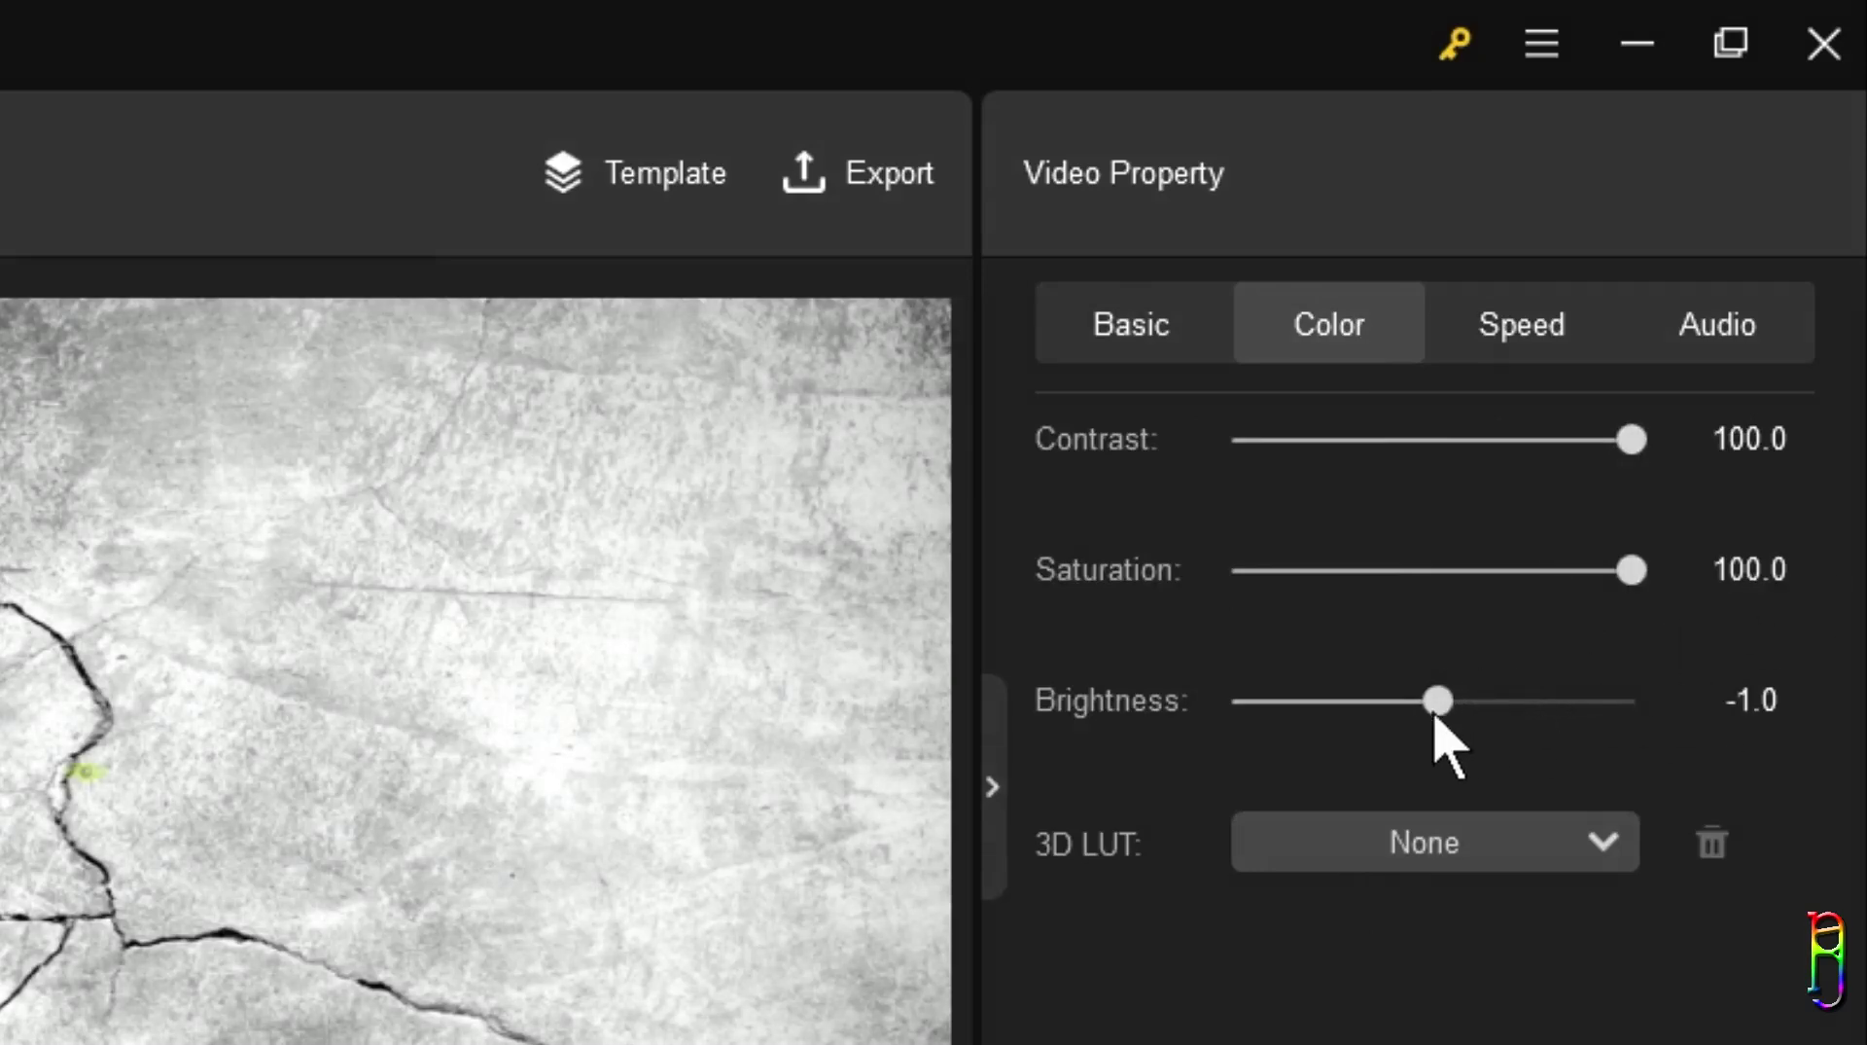
left_click_drag(1437, 702, 1109, 717)
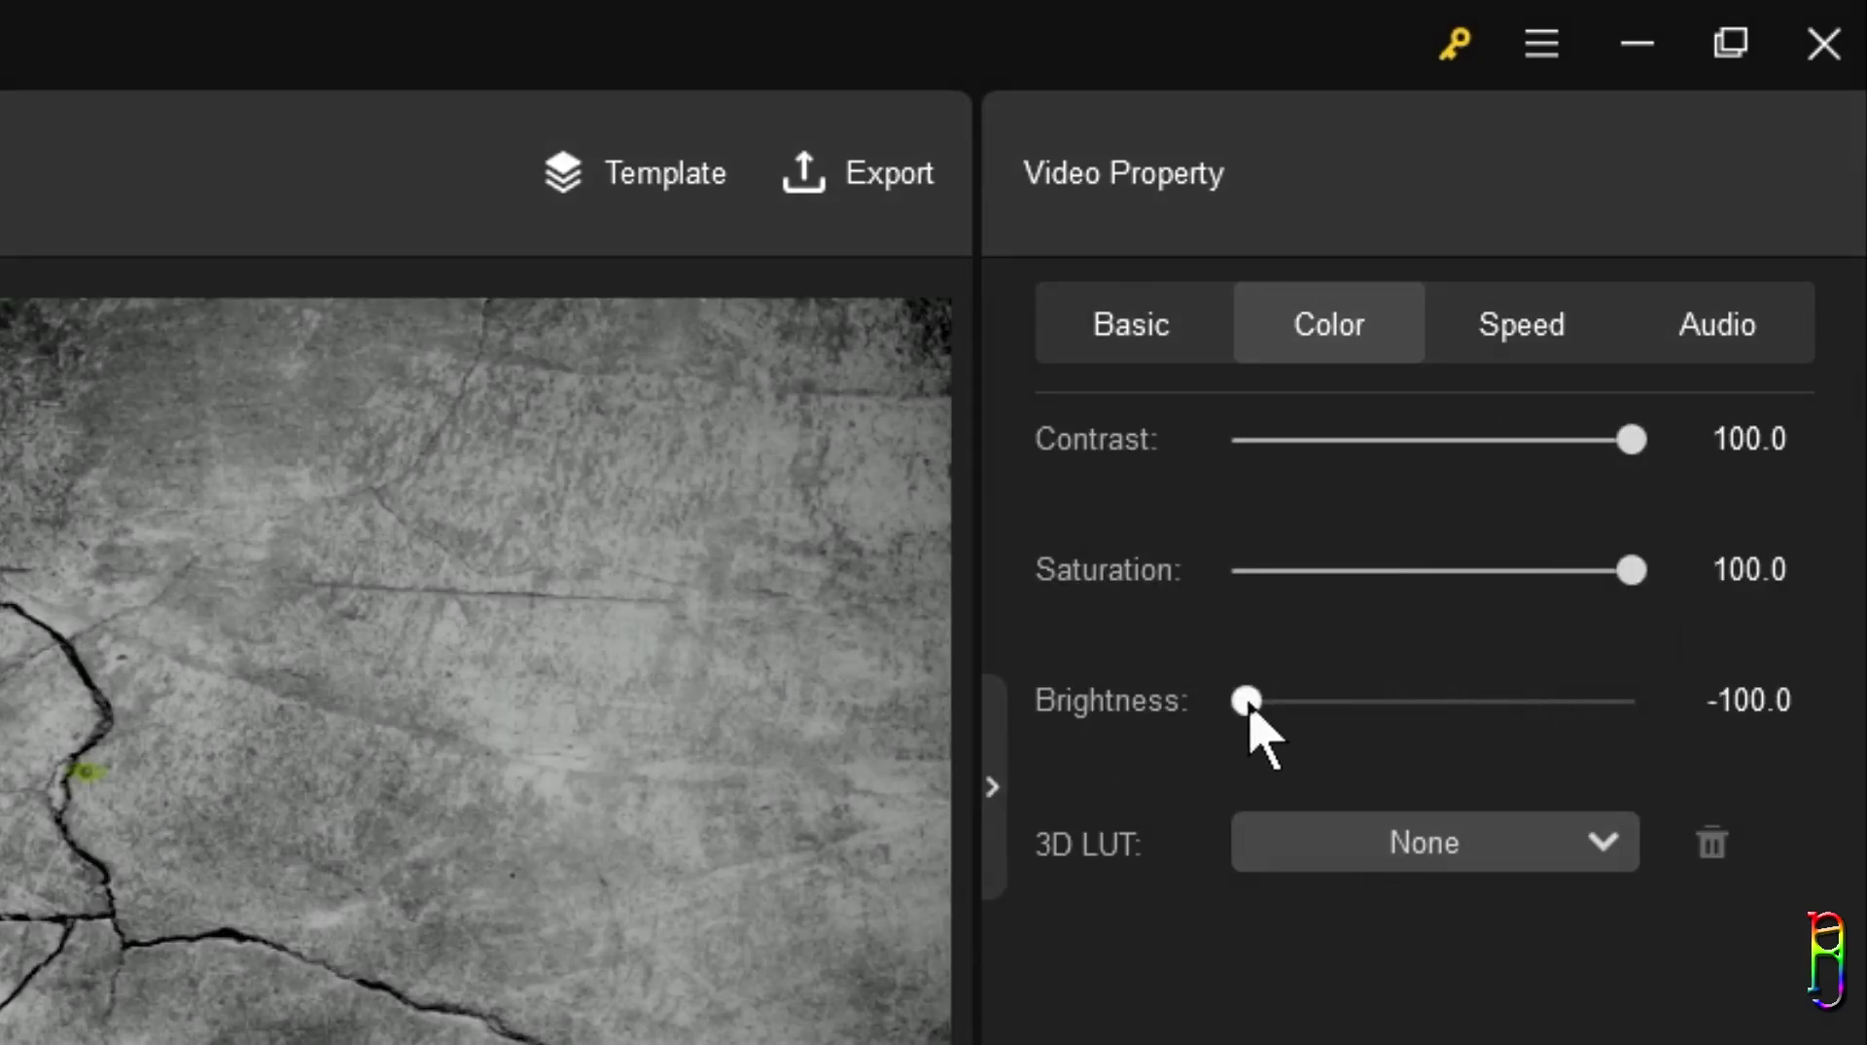
left_click_drag(1253, 708, 1242, 667)
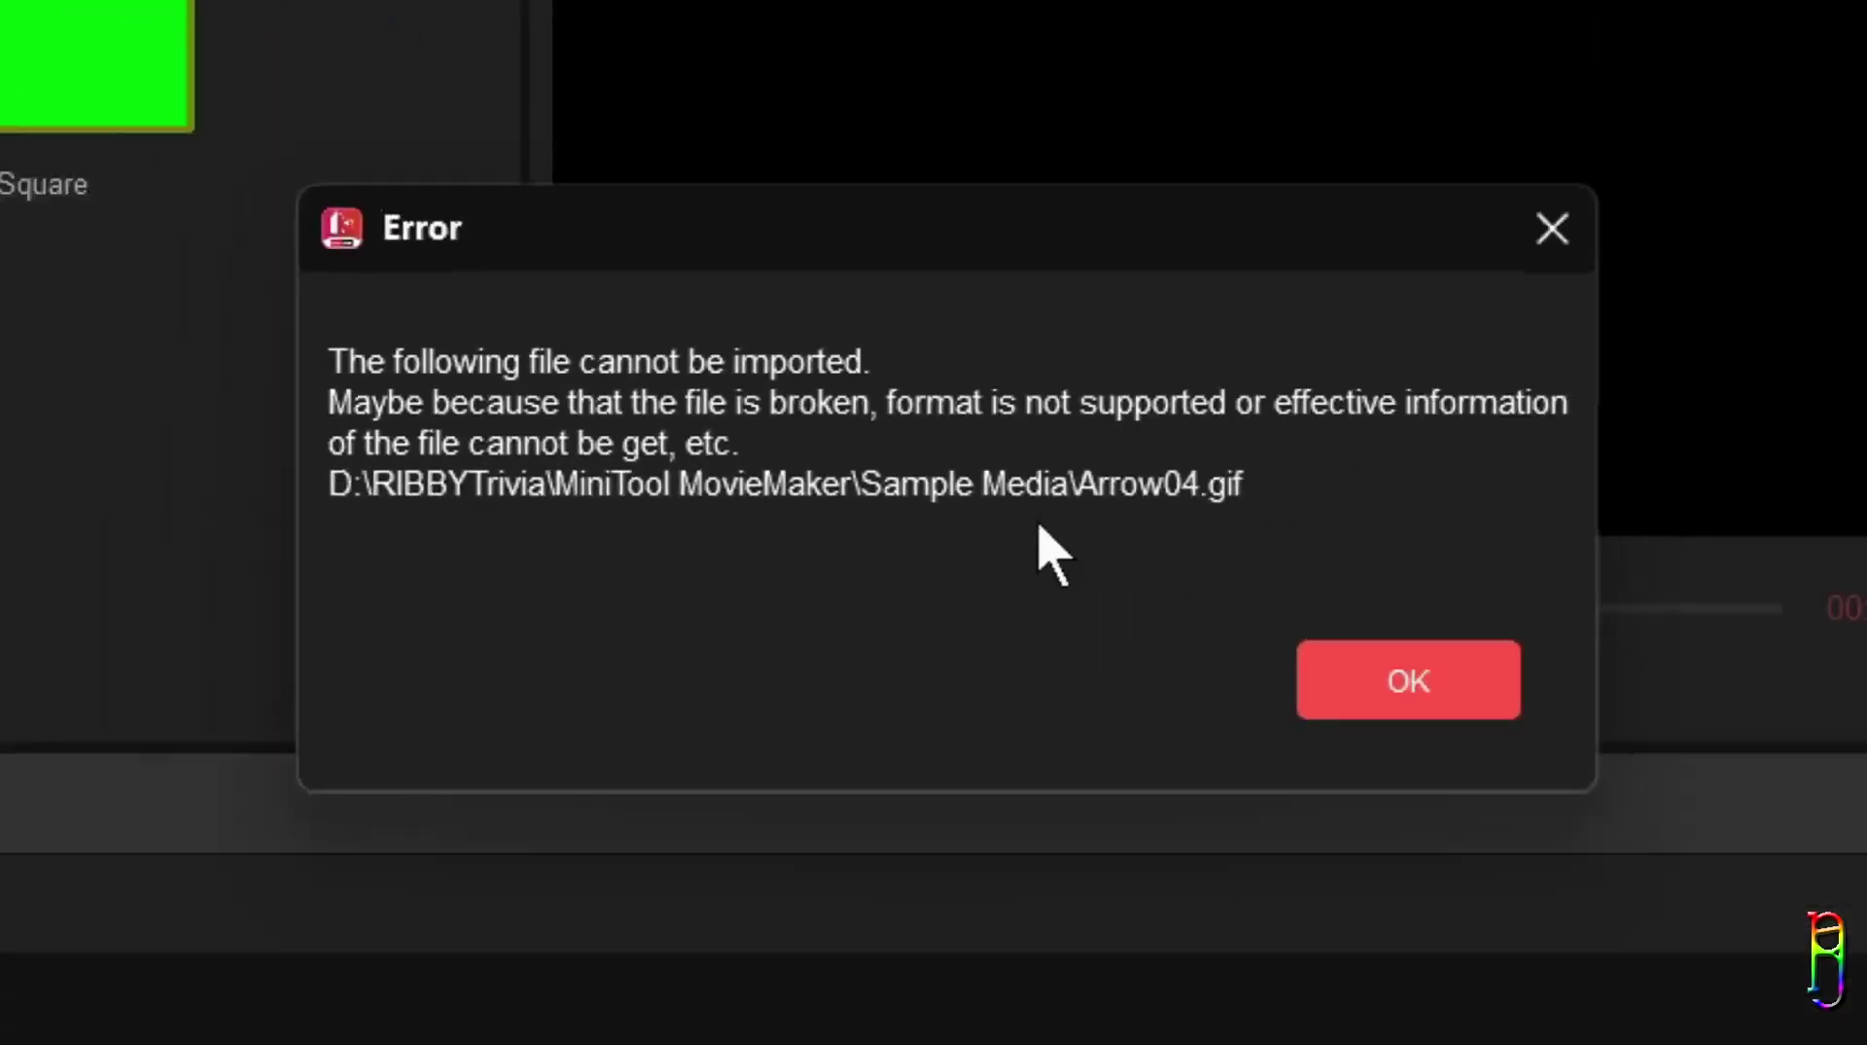
Step: Dismiss the Arrow04.gif import error and set the clip speed back to 2x
left_click(1523, 717)
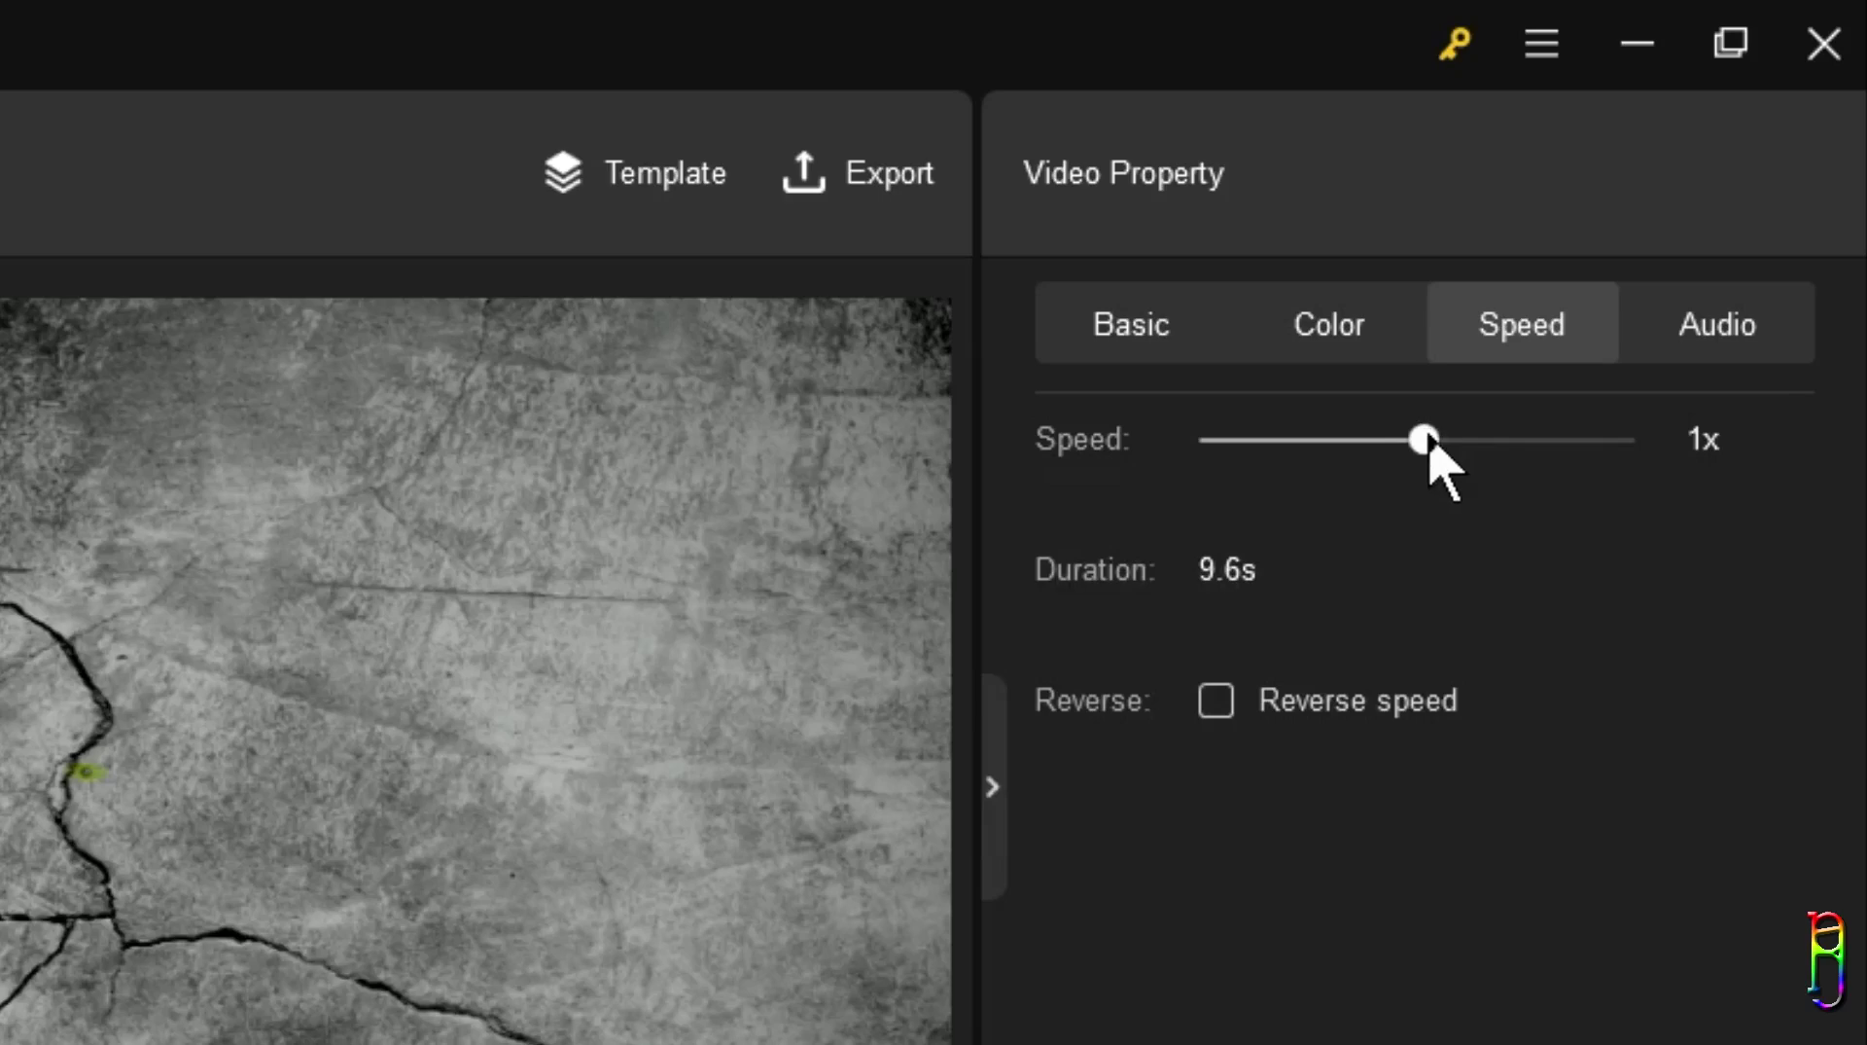
left_click_drag(1428, 443, 1499, 440)
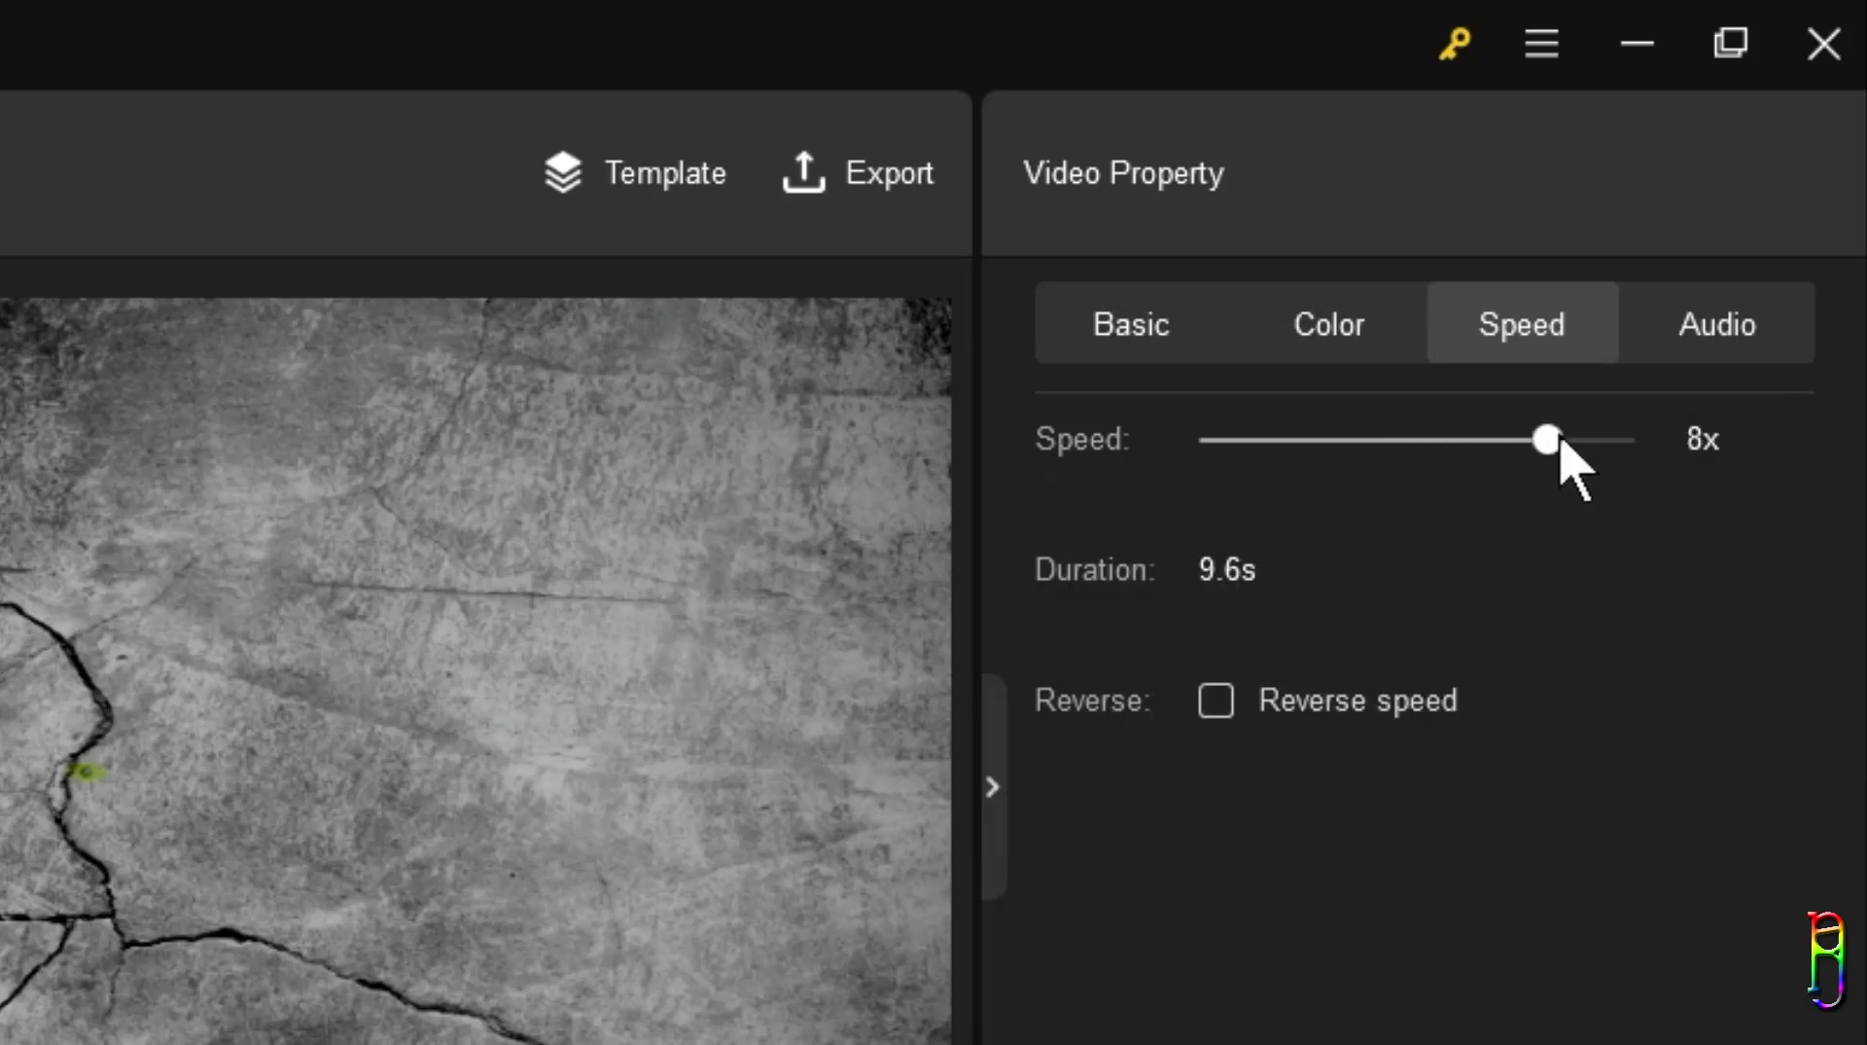
left_click_drag(1566, 443, 1455, 444)
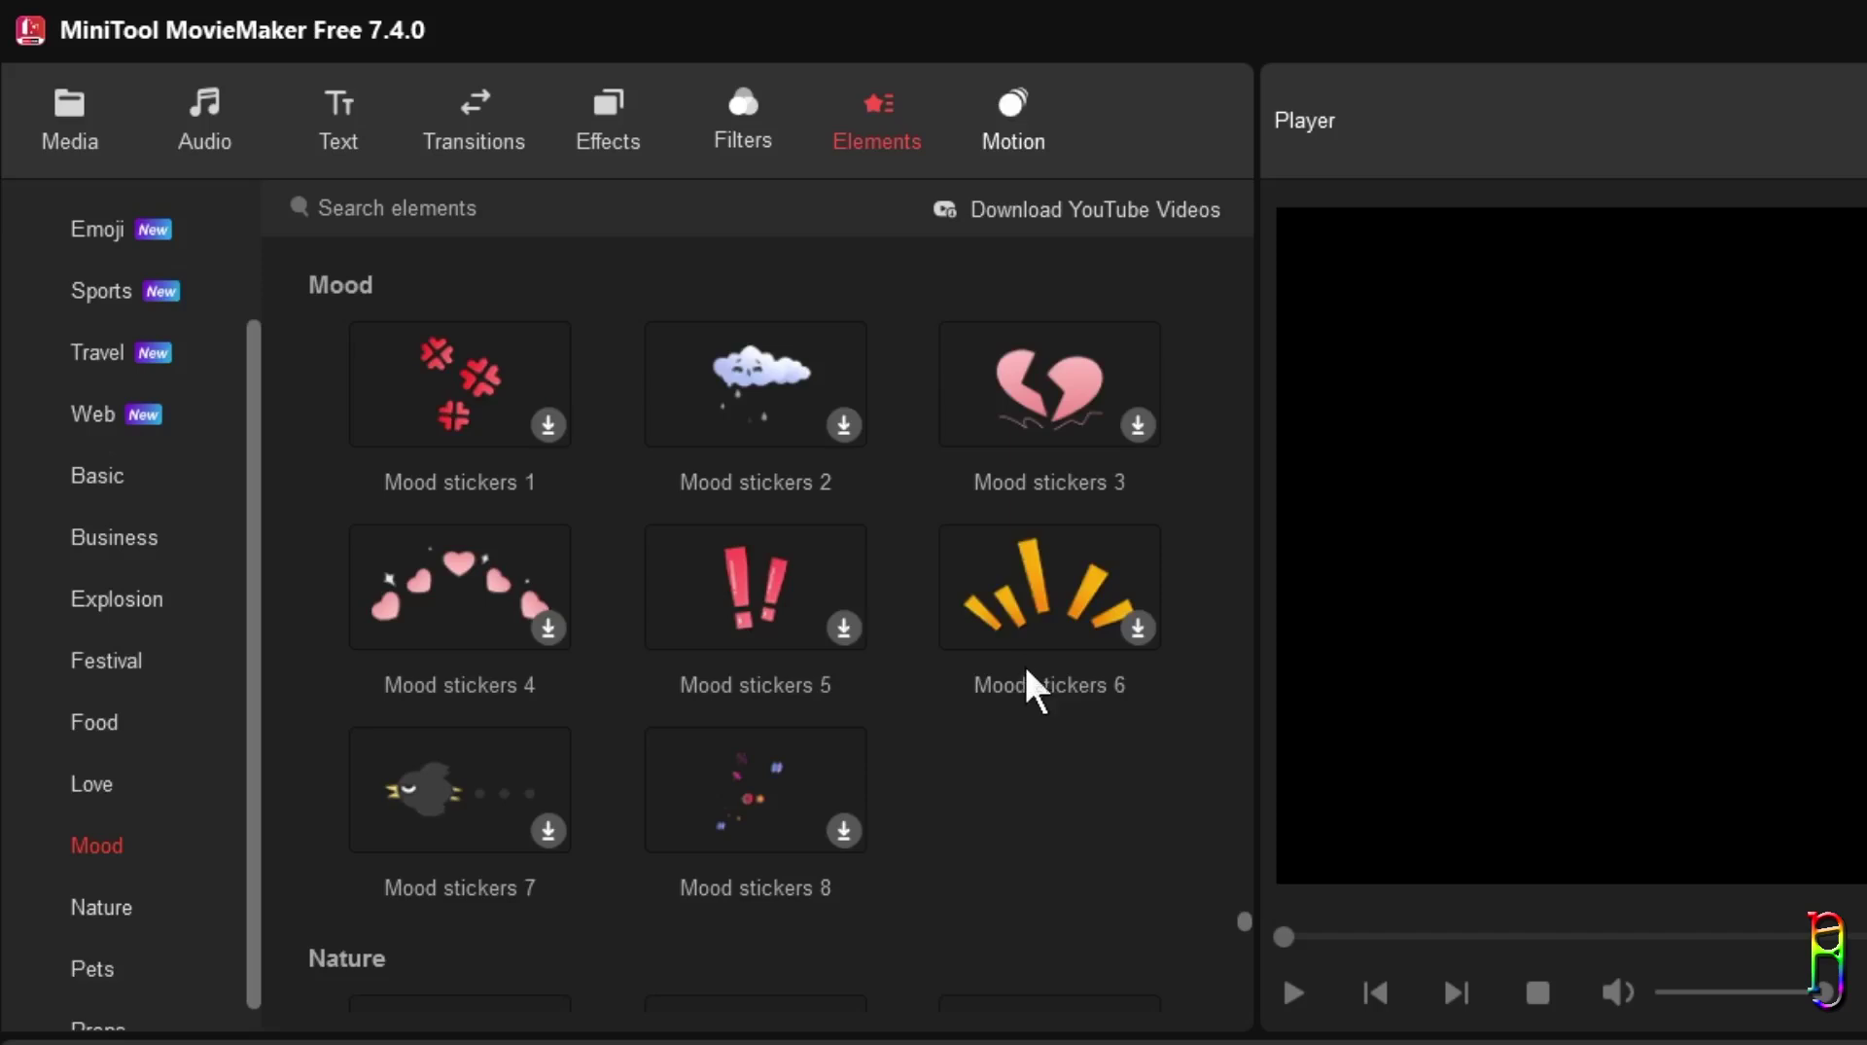
Step: Show the Pan only presets in the Motion library
left_click(1011, 121)
left_click(111, 340)
mouse_move(459, 389)
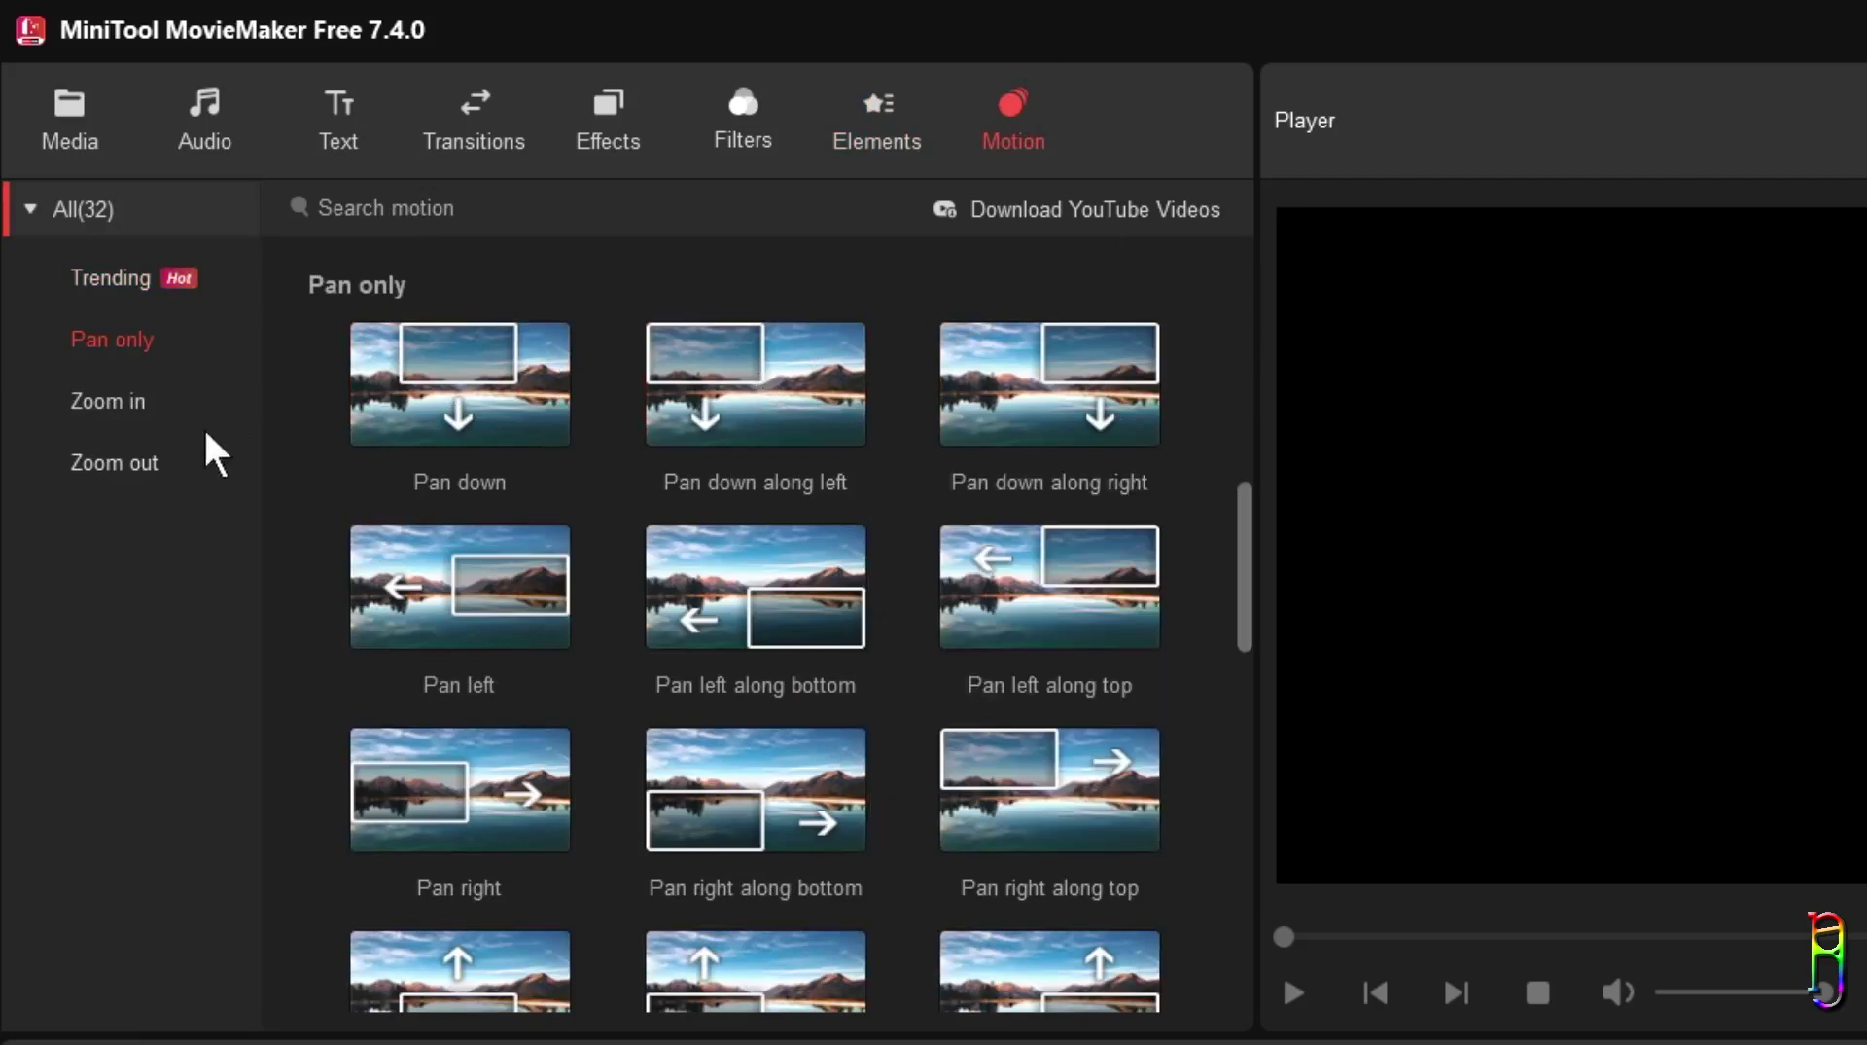
Step: View the Zoom out motions, leave the emblem image clip unmoved, and return to the media album
left_click(125, 467)
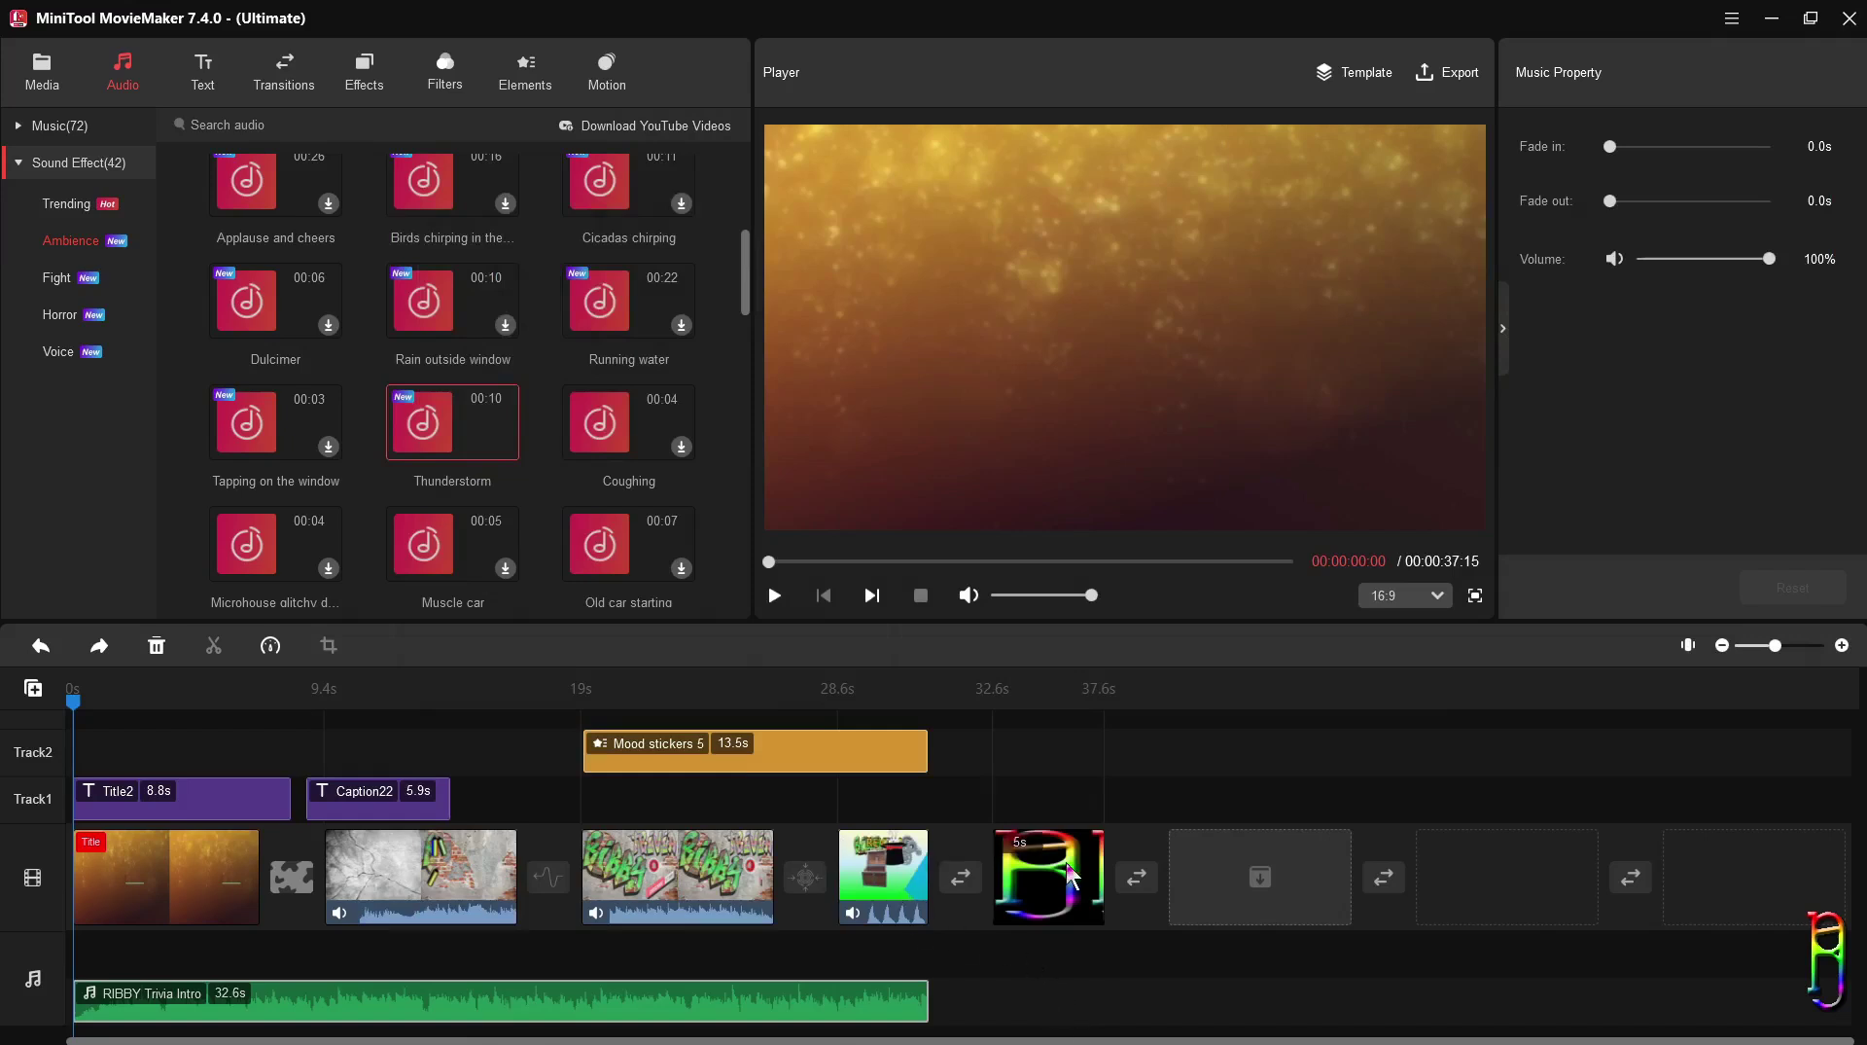
left_click(1067, 862)
left_click_drag(1042, 862, 717, 817)
left_click_drag(1073, 894, 970, 764)
left_click_drag(1055, 881, 496, 745)
left_click(483, 739)
left_click(43, 88)
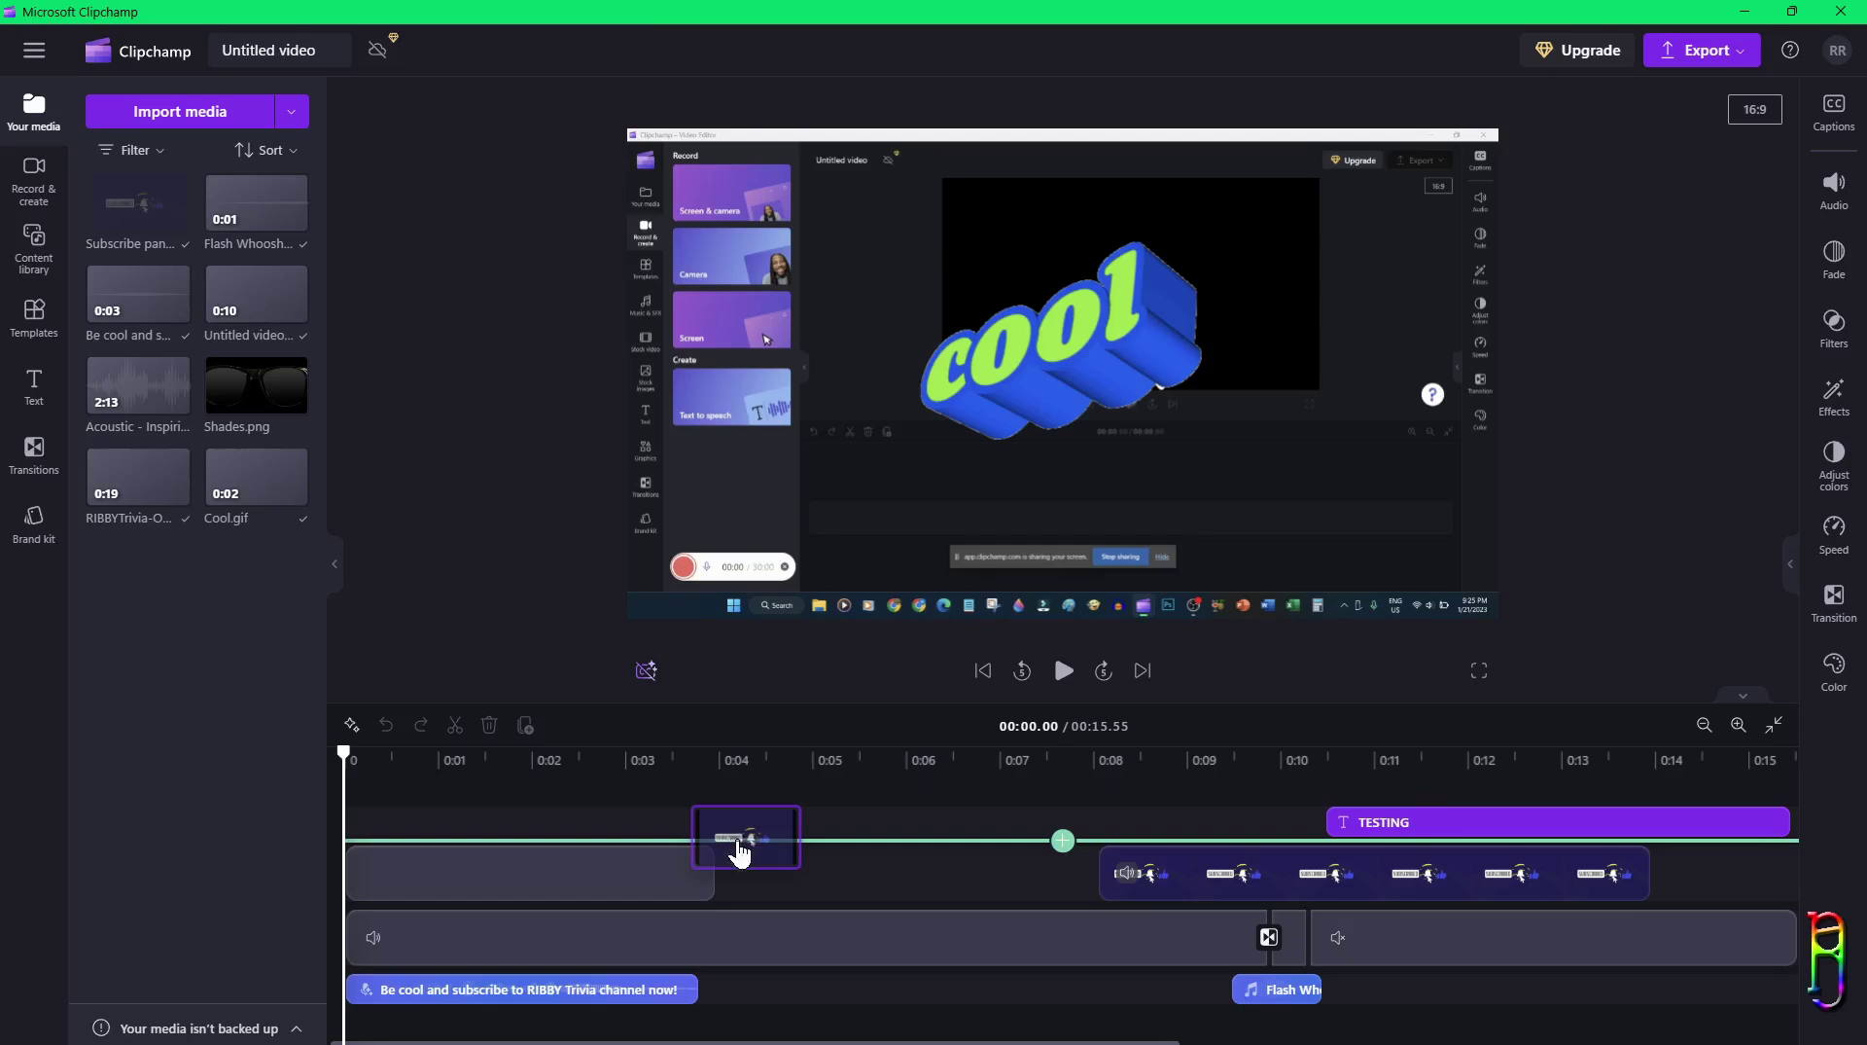
Step: Drag the Subscribe clip from Your media onto a new track above the existing clips
left_click_drag(741, 849, 768, 852)
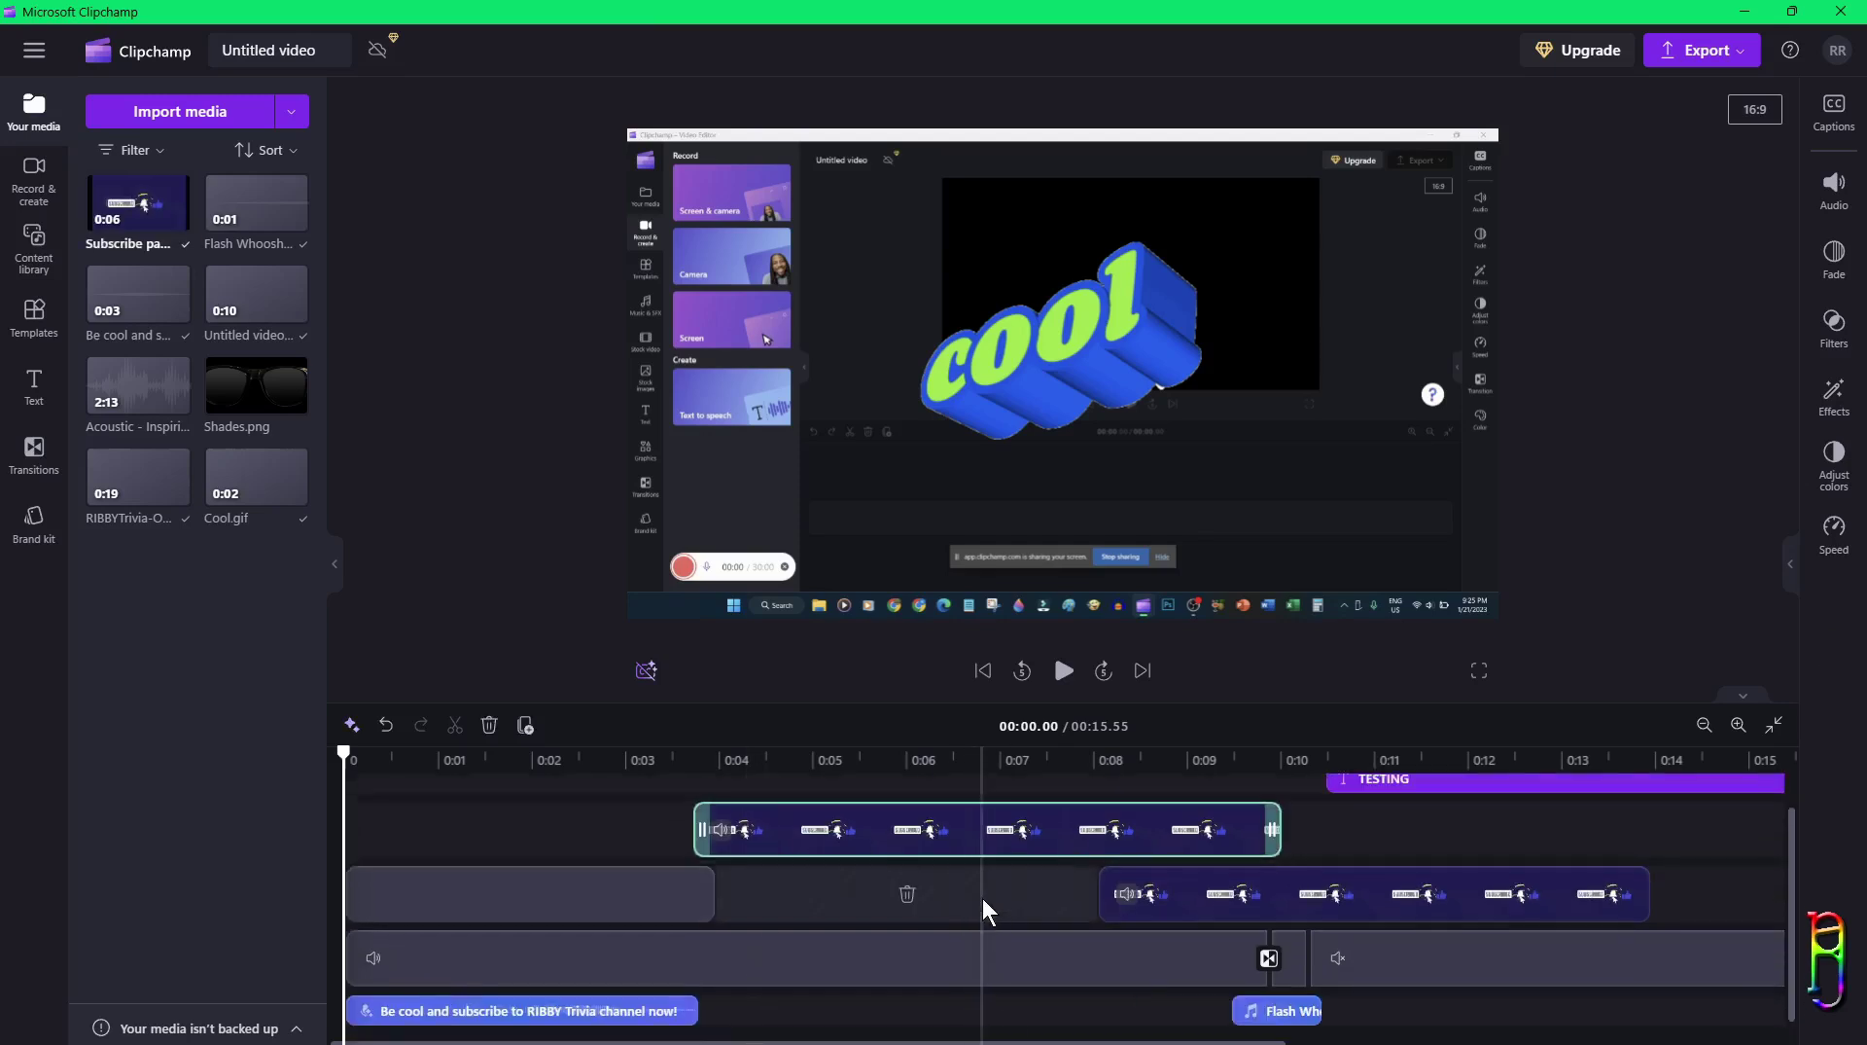
scroll(963, 900, "up", 1)
left_click_drag(138, 204, 881, 794)
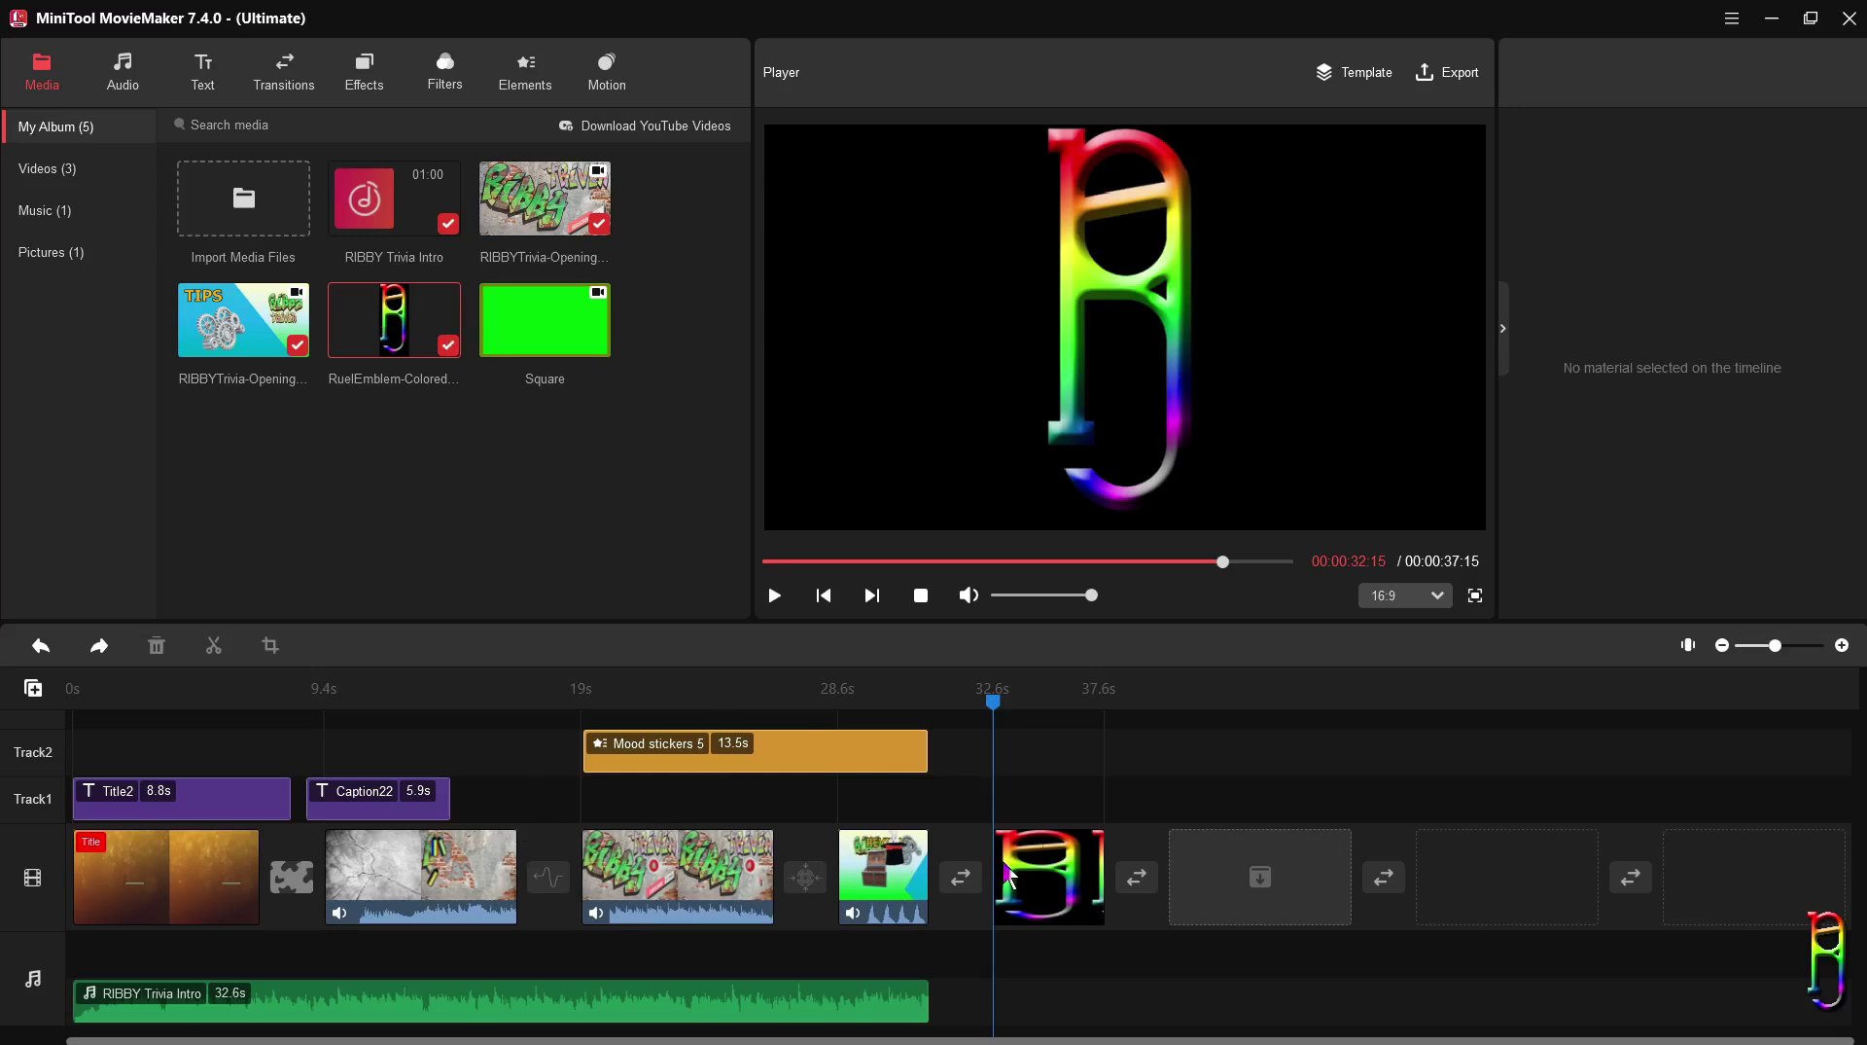
Step: Select the green treasure-chest clip on the timeline
left_click(883, 878)
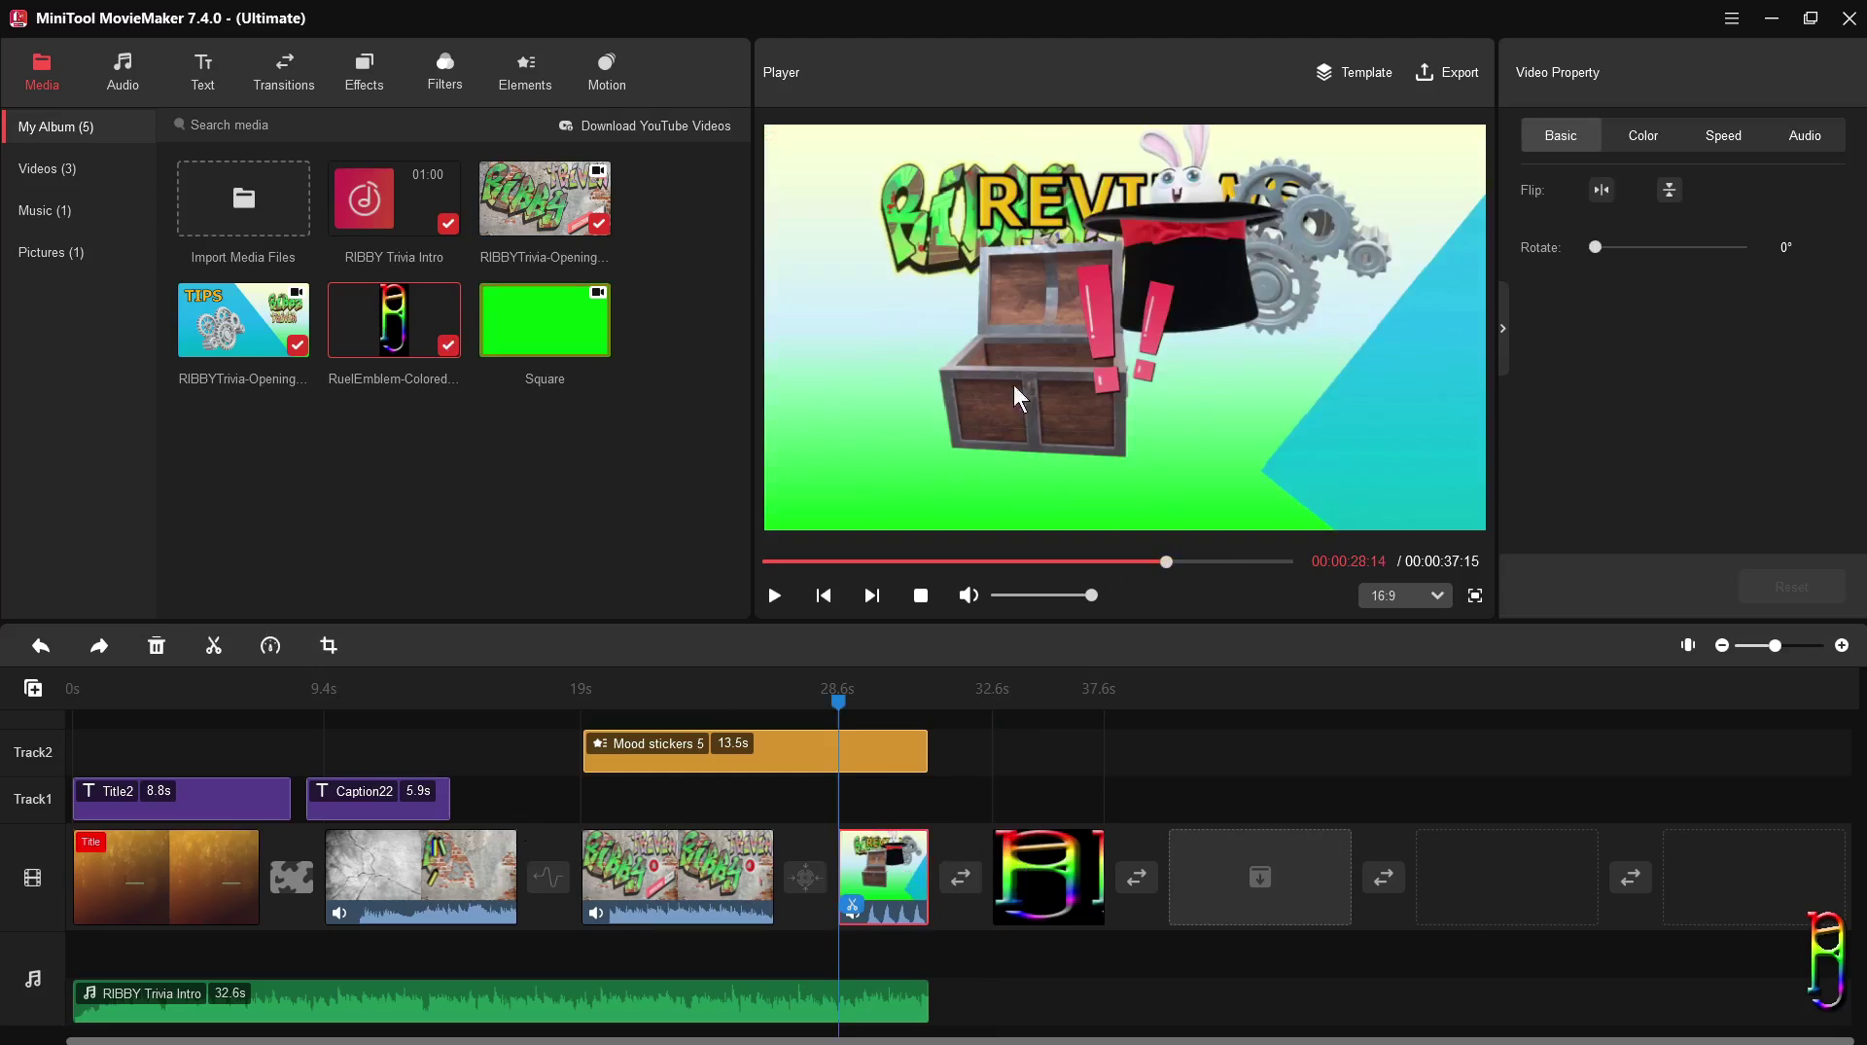
left_click(719, 815)
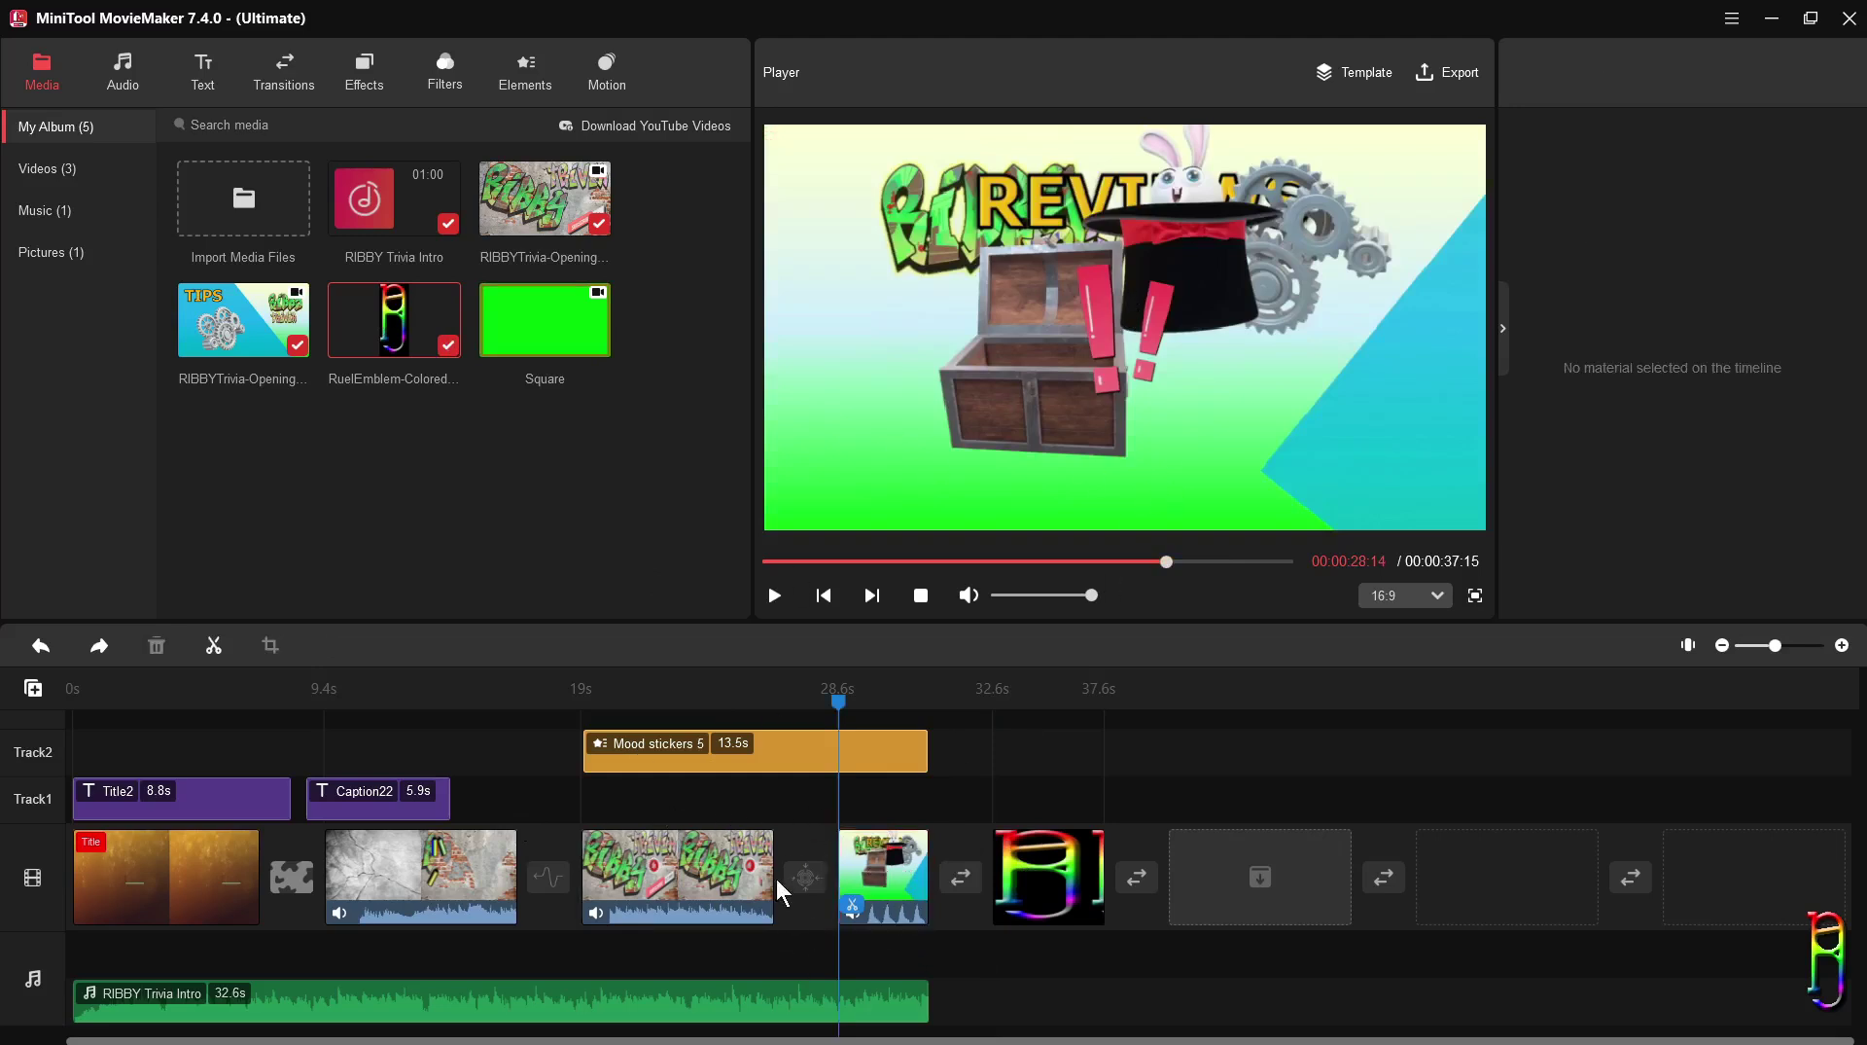
left_click(848, 880)
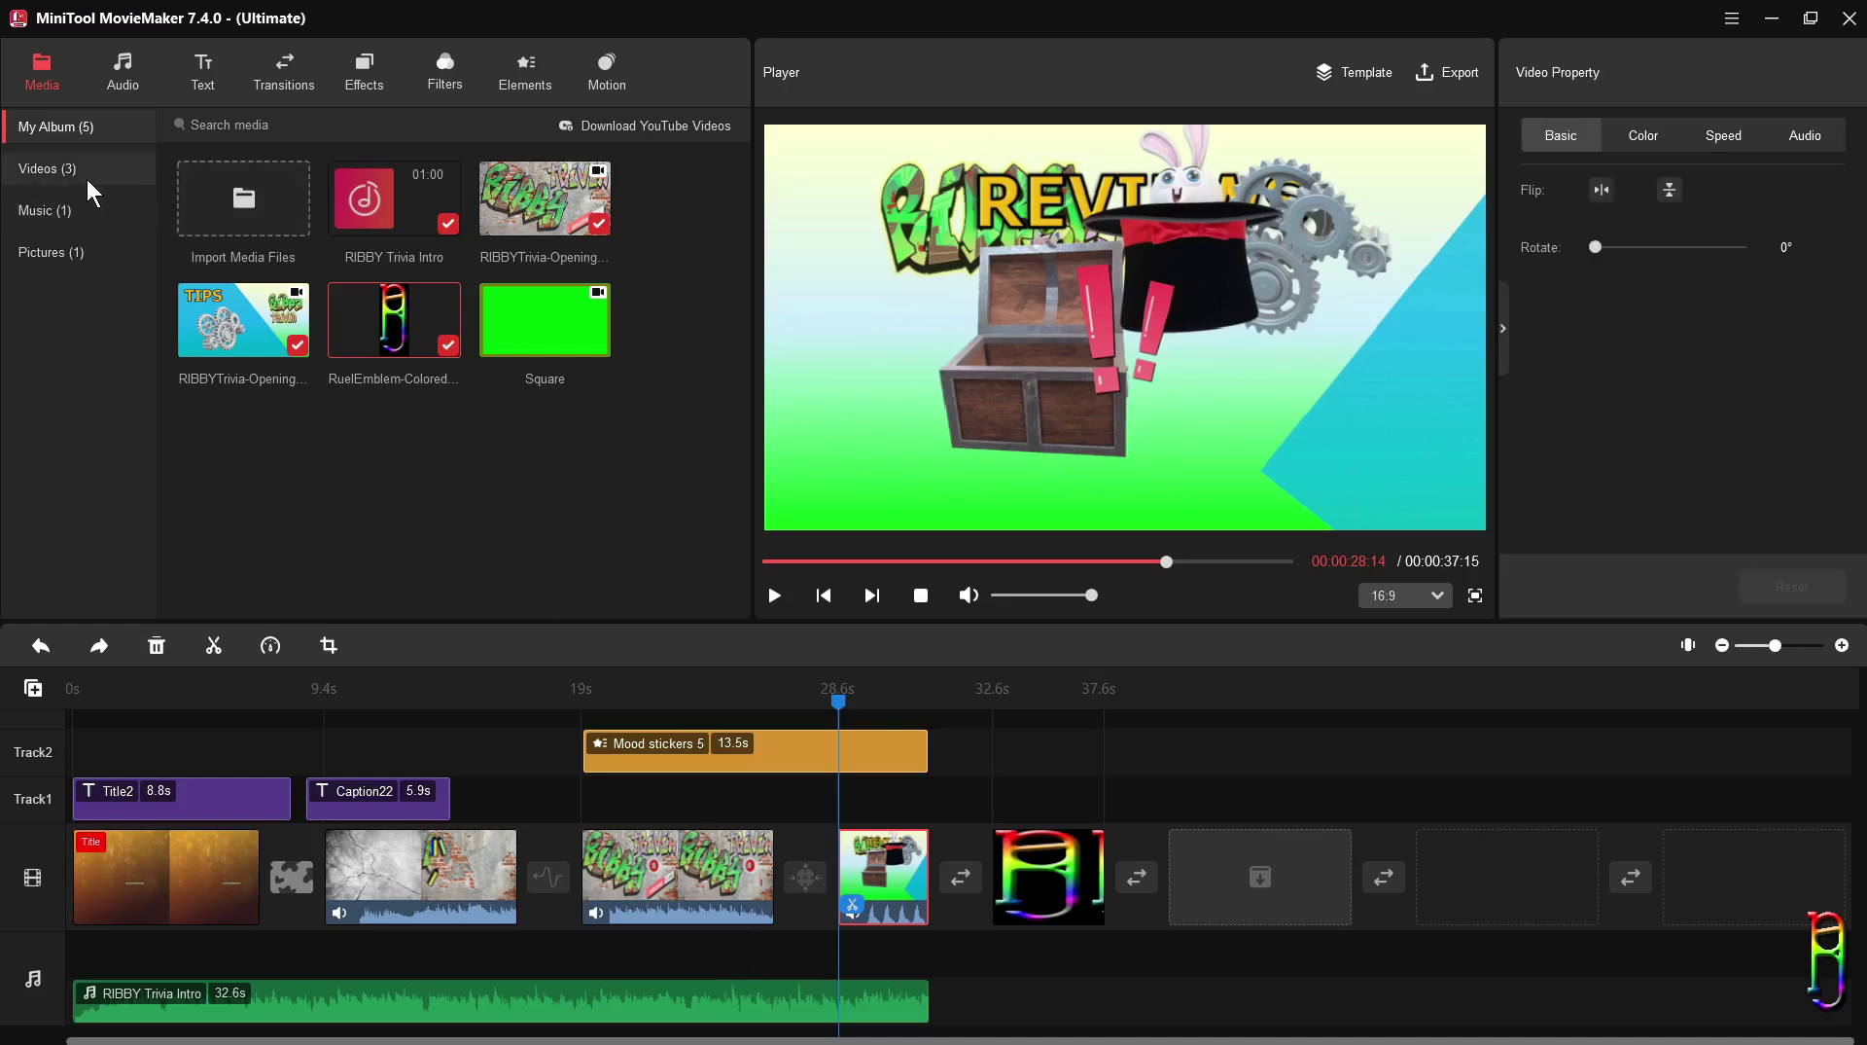
Step: Filter My Album to music and drop RIBBY Trivia Intro onto the music track at 32.6s
left_click(245, 199)
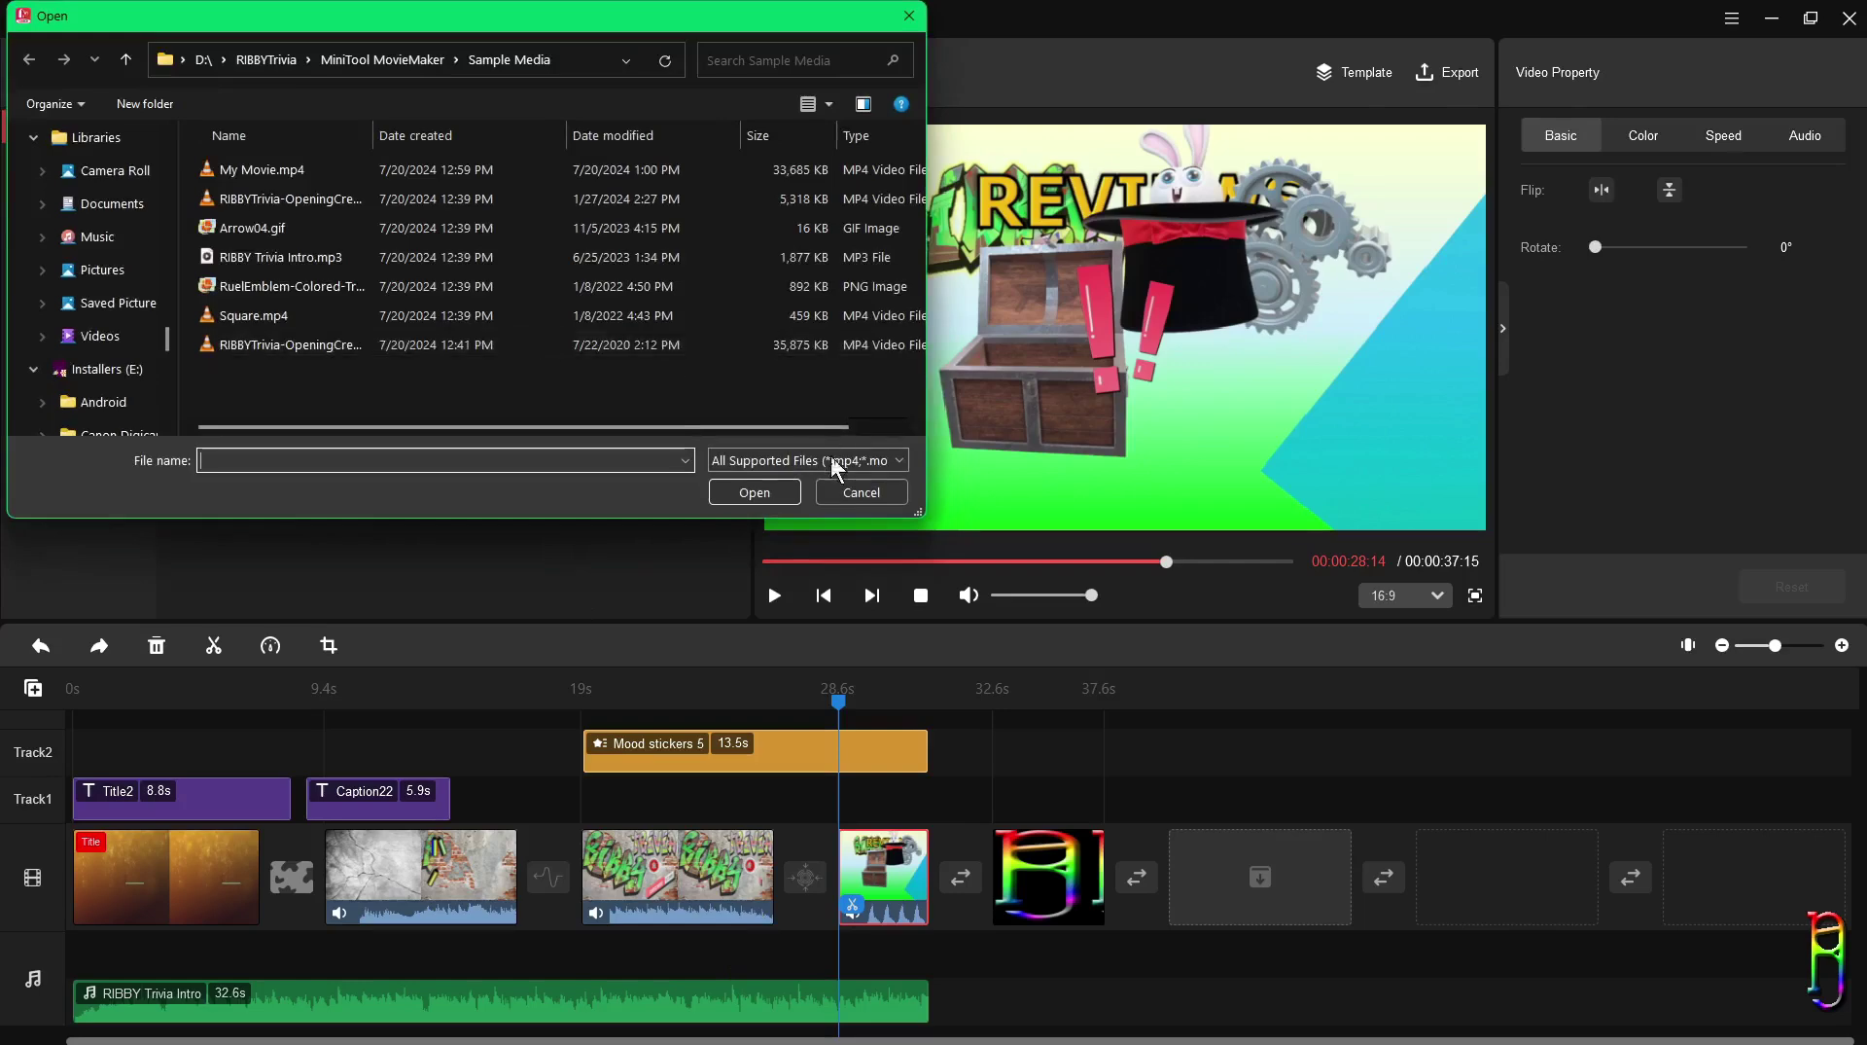
left_click(836, 491)
left_click(57, 212)
left_click(237, 198)
left_click(836, 493)
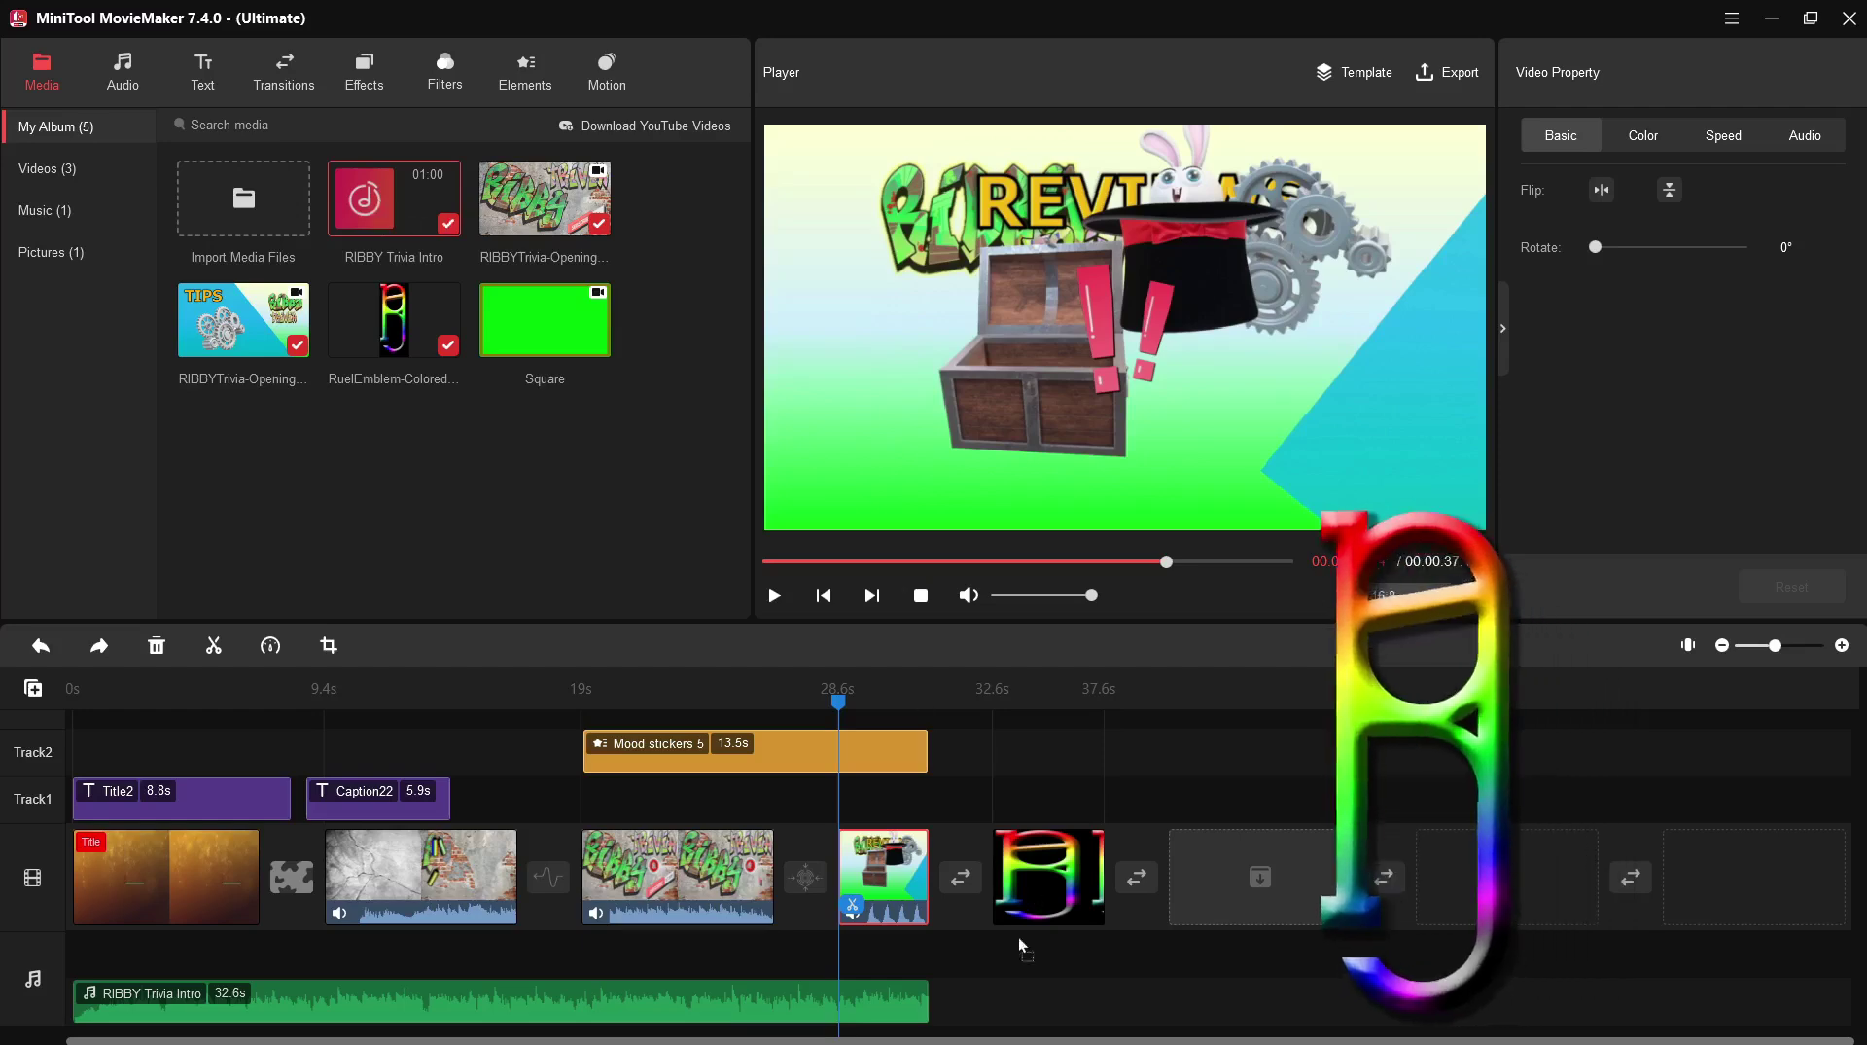
left_click_drag(982, 1021, 984, 1019)
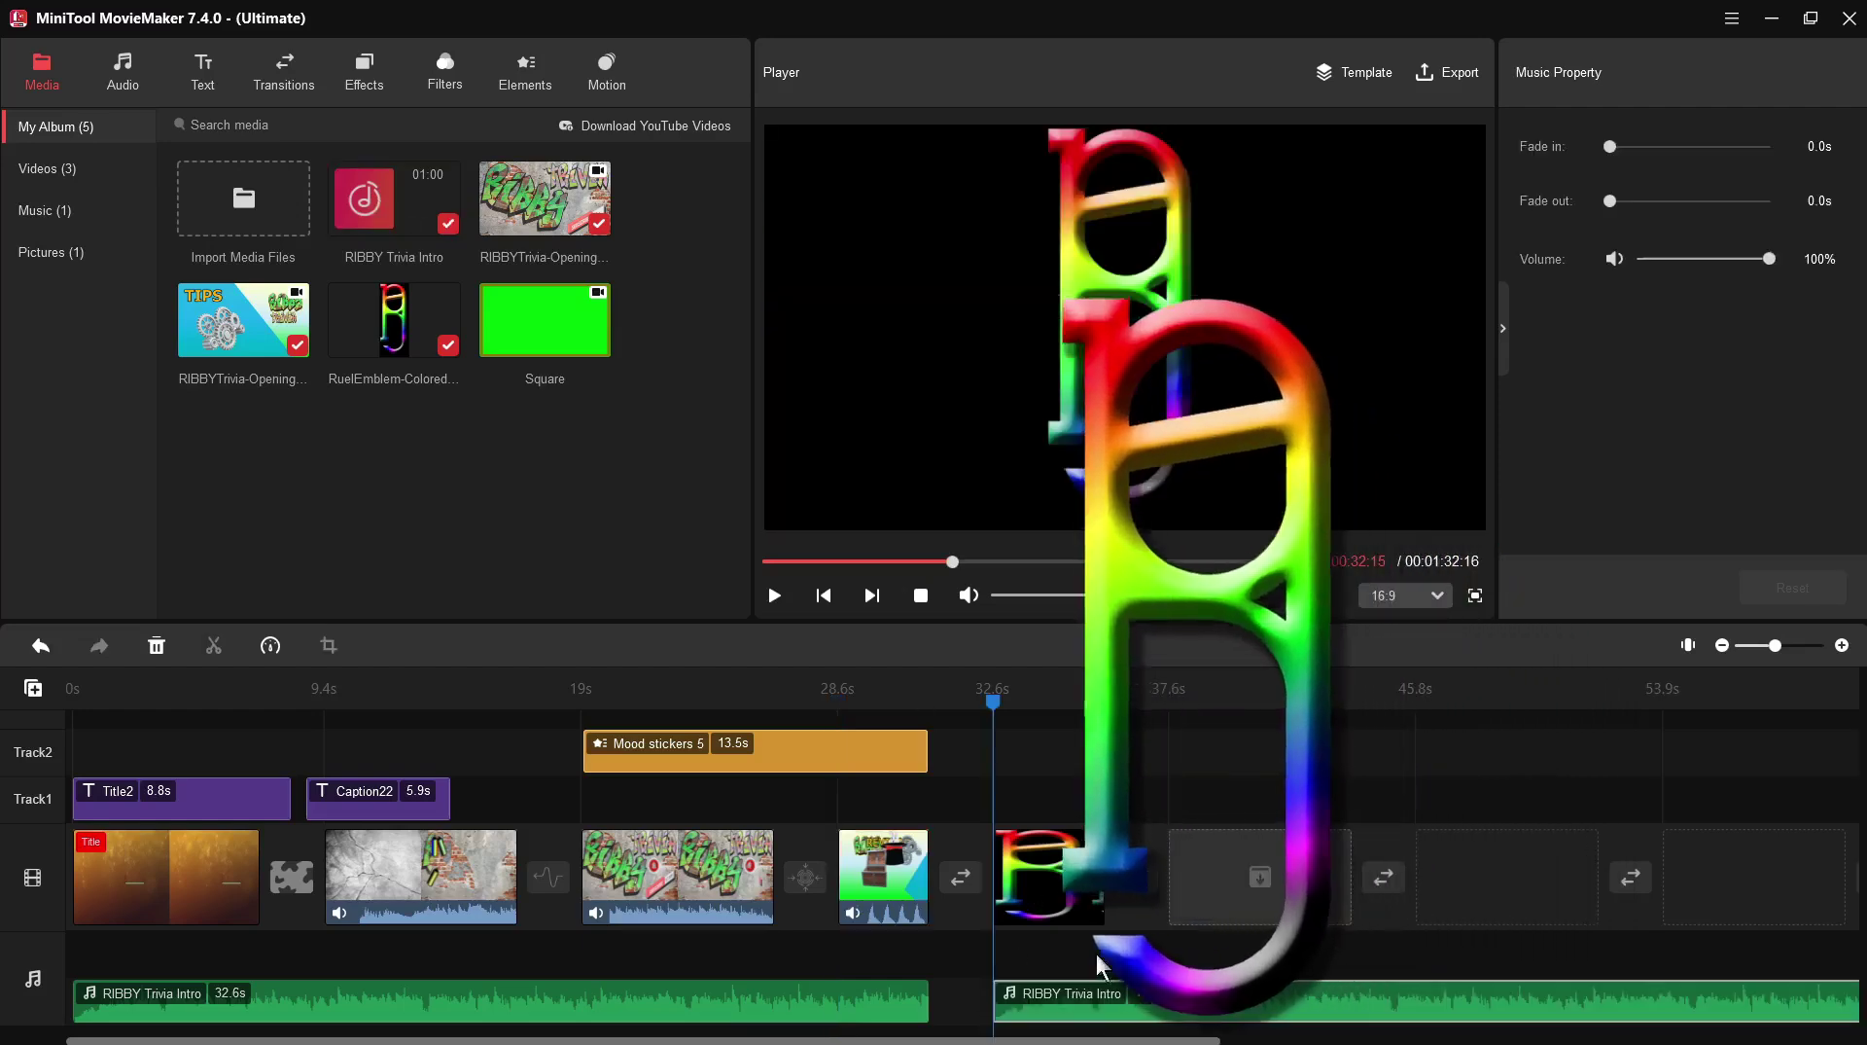